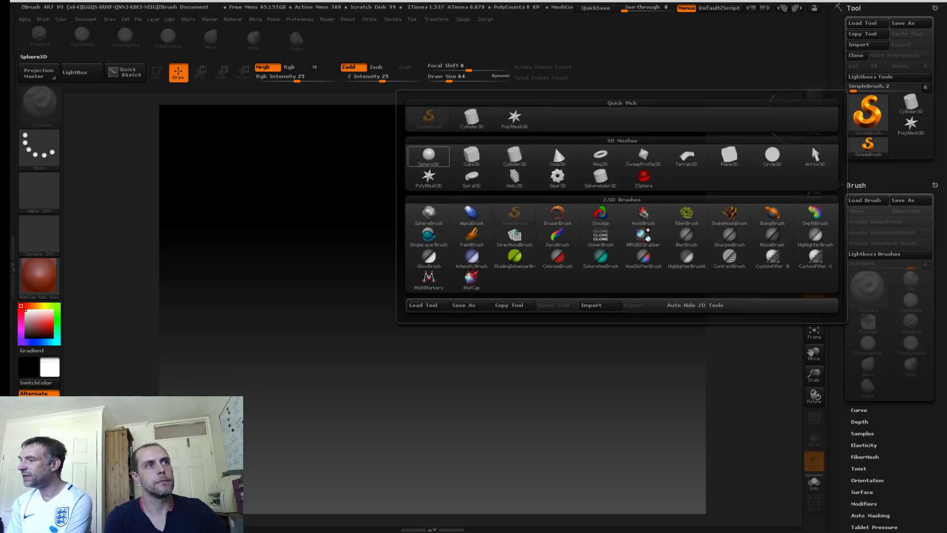
# Step: Draw a Sphere3D in the middle of the canvas and switch it to Edit mode
pyautogui.moveTo(427, 307); pyautogui.dragTo(529, 307)
pyautogui.click(156, 72)
pyautogui.keyDown('alt'); pyautogui.moveTo(363, 185); pyautogui.dragTo(385, 185); pyautogui.keyUp('alt')
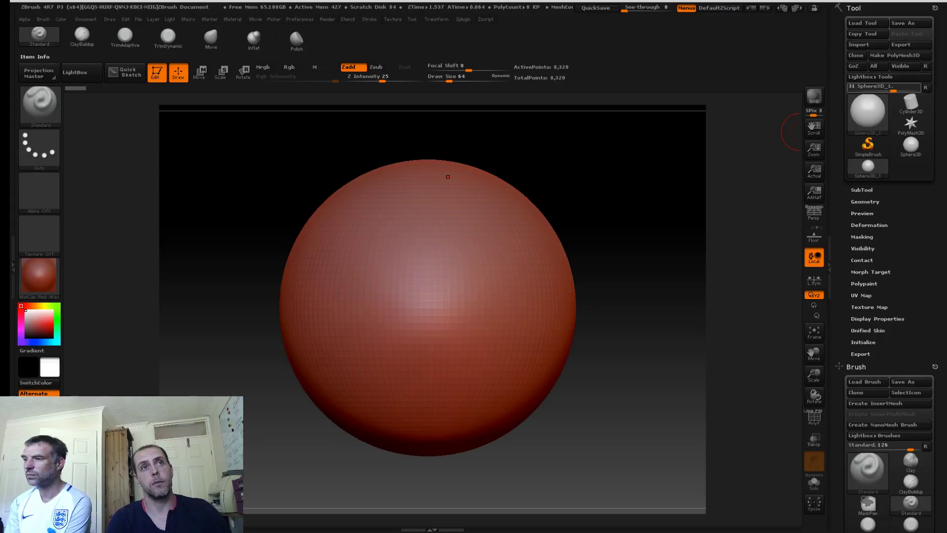
pyautogui.click(868, 113)
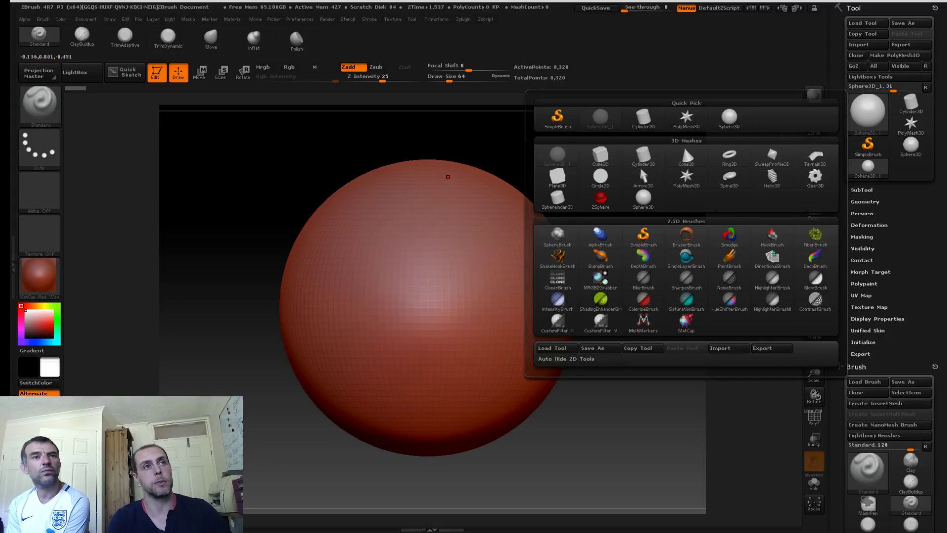
pyautogui.click(868, 112)
pyautogui.click(867, 113)
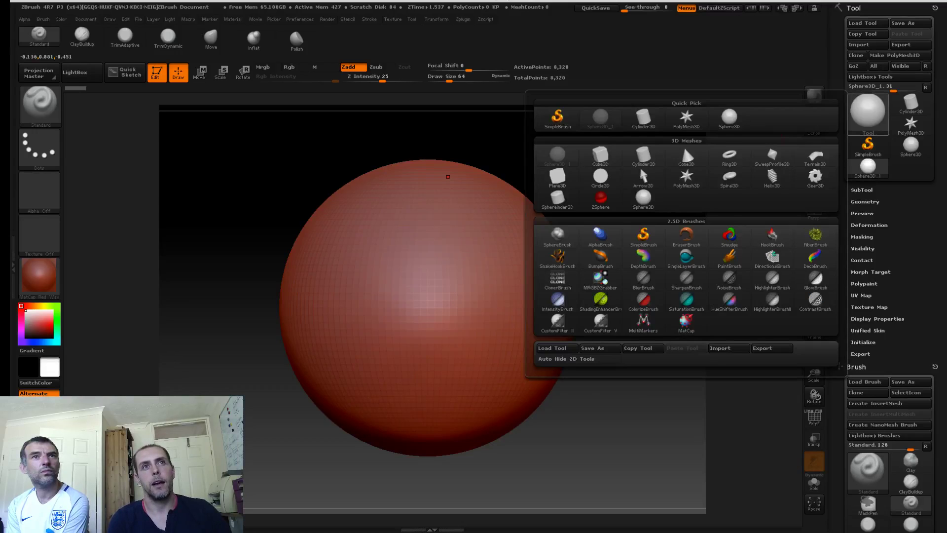
pyautogui.moveTo(868, 114)
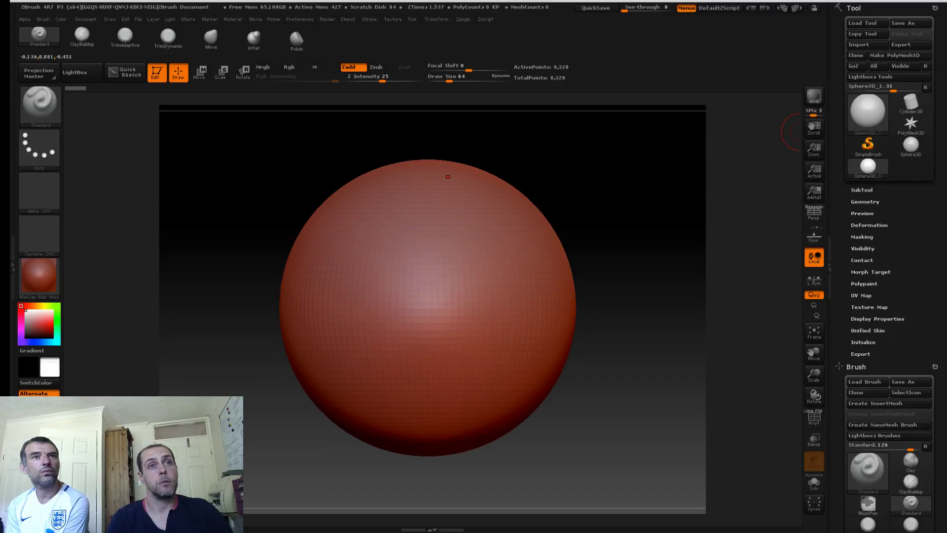
# Step: Convert the sphere to a PolyMesh3D and enable DynaMesh on it at resolution 128
pyautogui.click(862, 190)
pyautogui.click(862, 189)
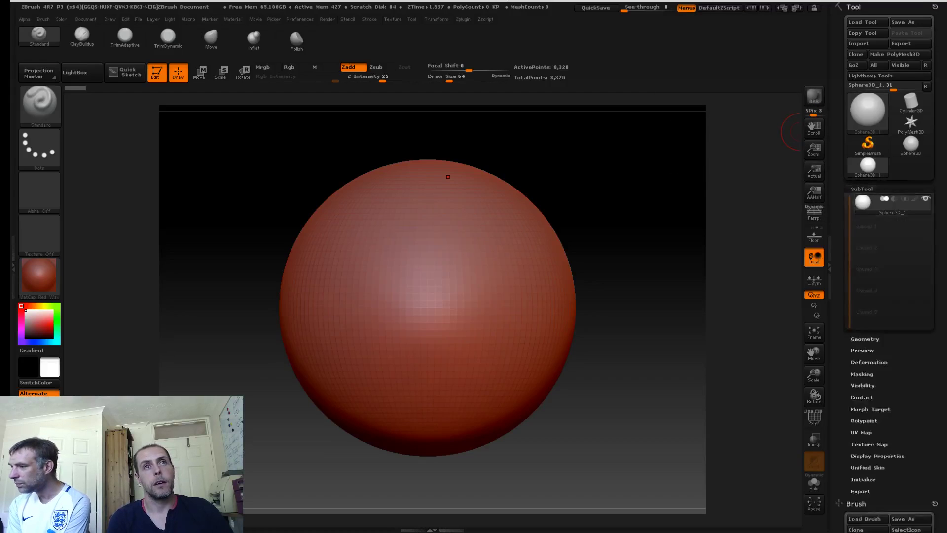
pyautogui.click(865, 200)
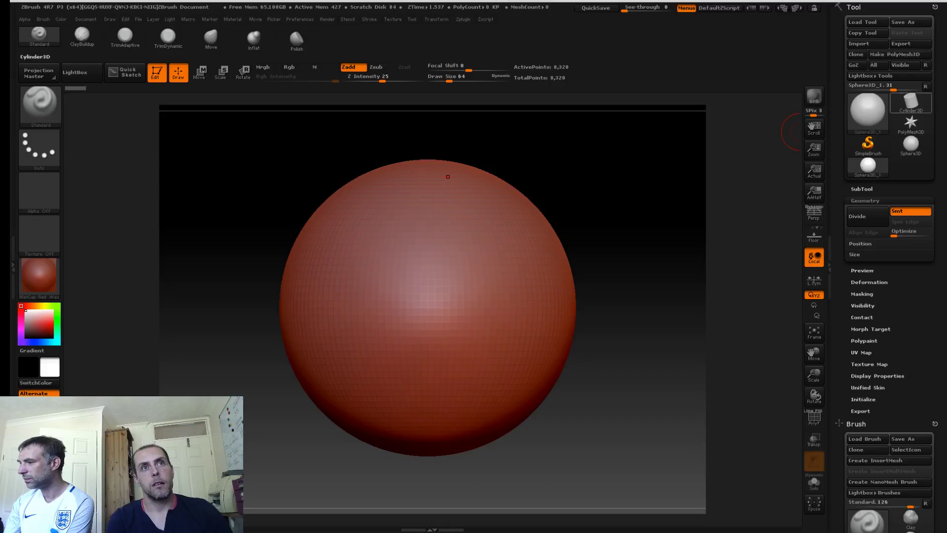
pyautogui.click(899, 54)
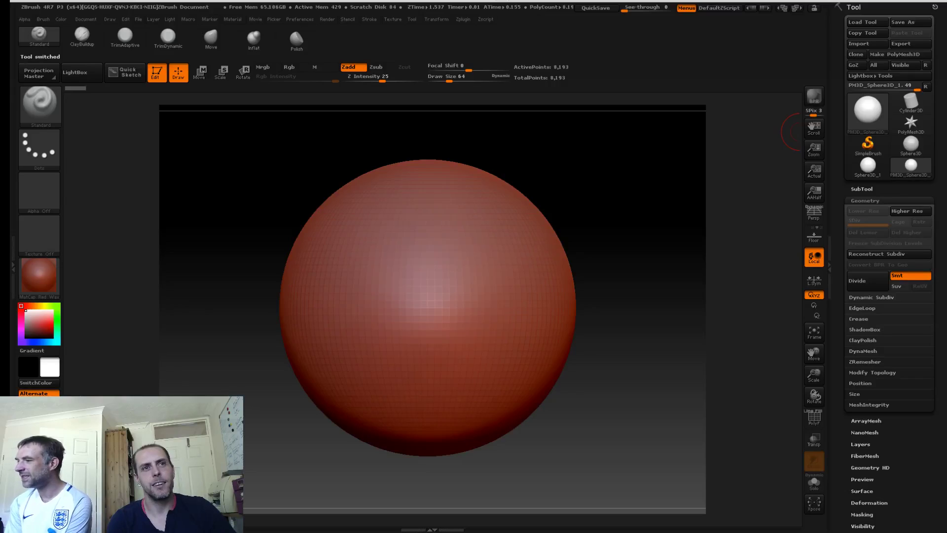
pyautogui.click(862, 351)
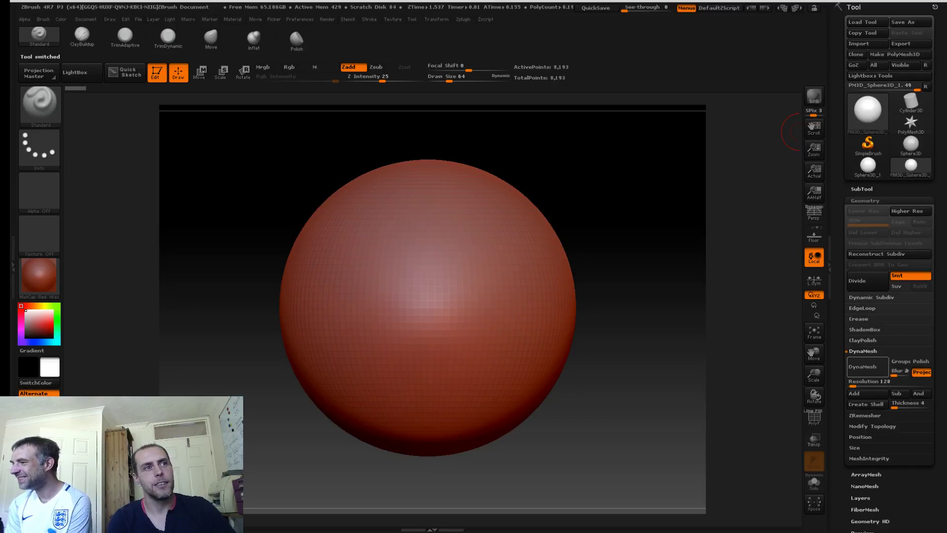
pyautogui.click(868, 366)
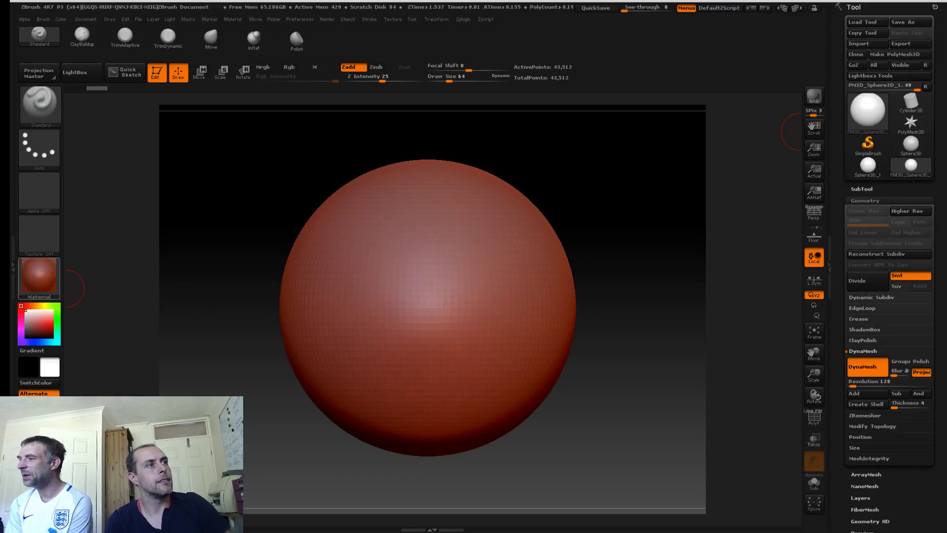
# Step: Change the sphere's material to BasicMaterial
pyautogui.click(39, 276)
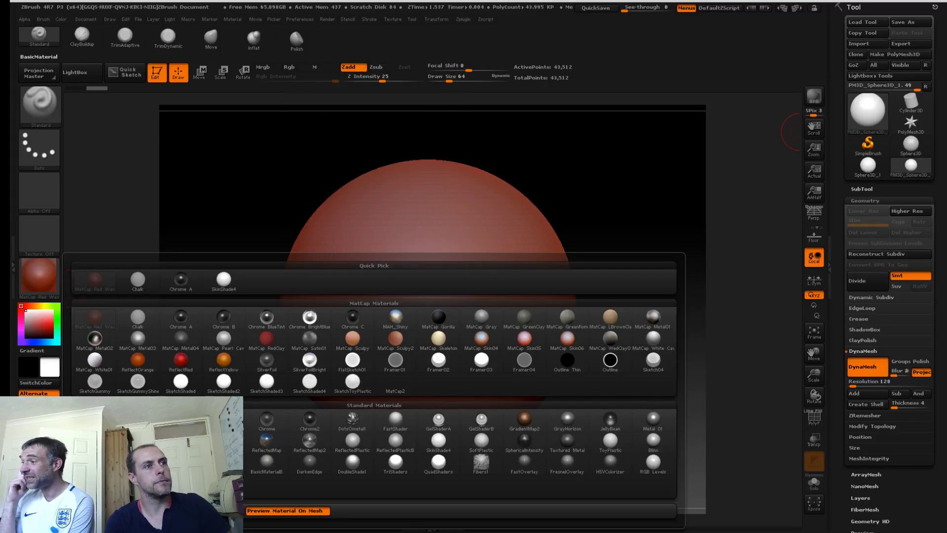
pyautogui.click(138, 419)
pyautogui.keyDown('alt'); pyautogui.moveTo(218, 232); pyautogui.dragTo(241, 223); pyautogui.keyUp('alt')
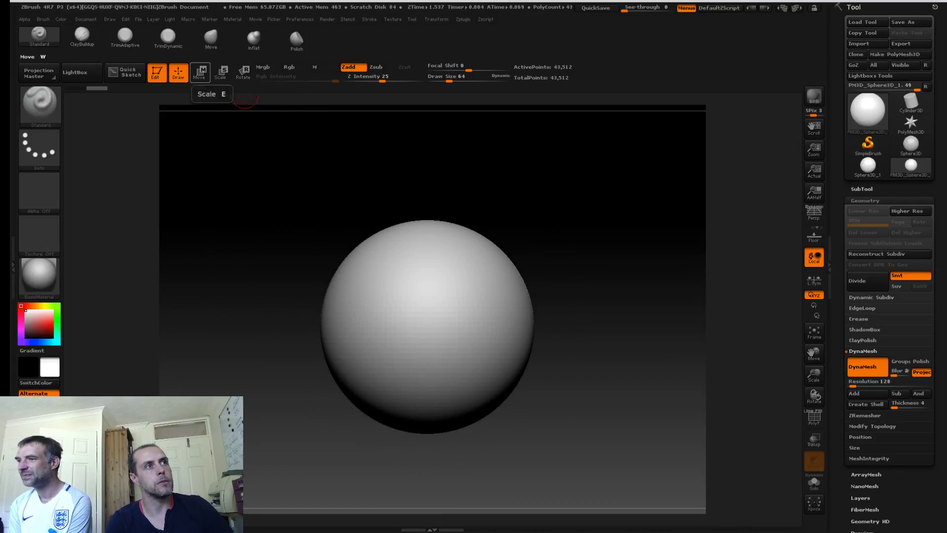
# Step: Stretch the sphere vertically into an ellipsoid with a Move transpose line, and return to Draw mode
pyautogui.press('w')
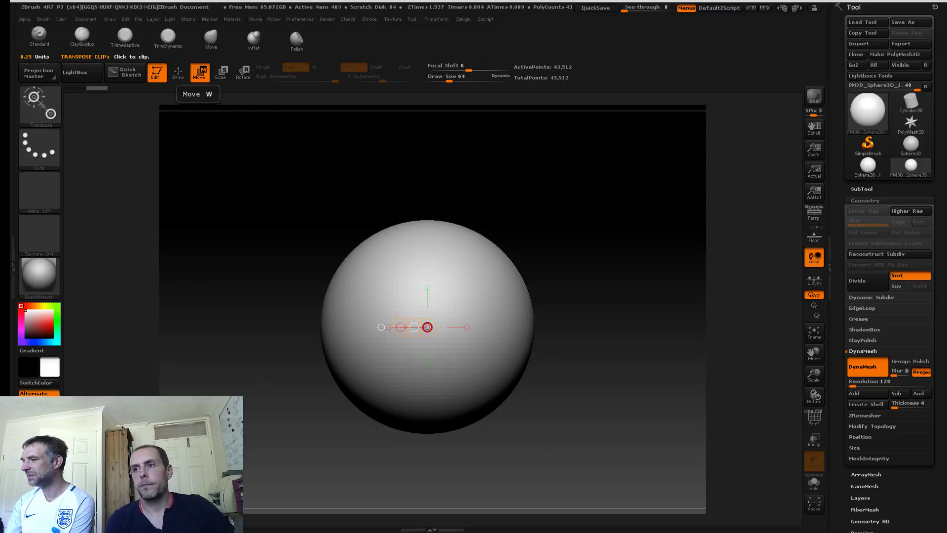
pyautogui.moveTo(423, 406); pyautogui.dragTo(423, 181)
pyautogui.moveTo(592, 320)
pyautogui.mouseDown()
pyautogui.moveTo(642, 322)
pyautogui.moveTo(581, 326)
pyautogui.mouseUp()
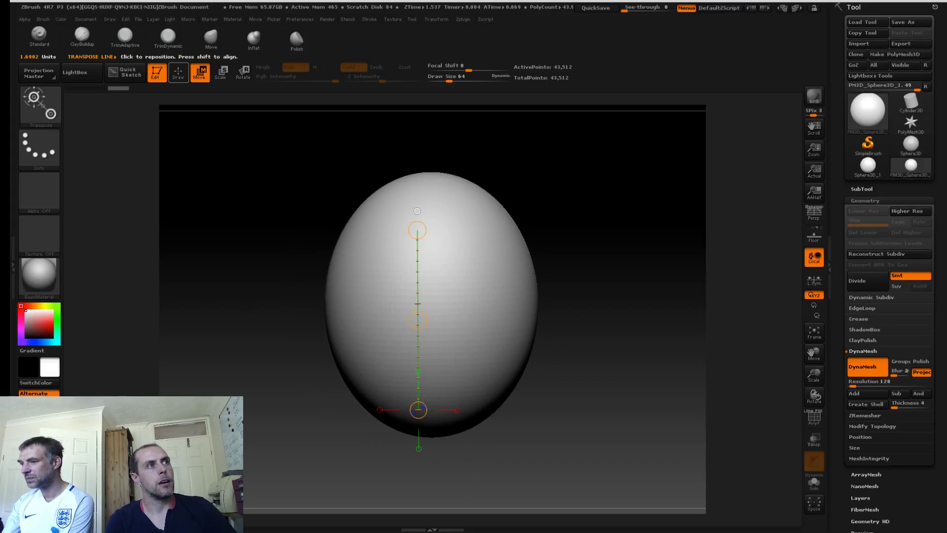
pyautogui.press('q')
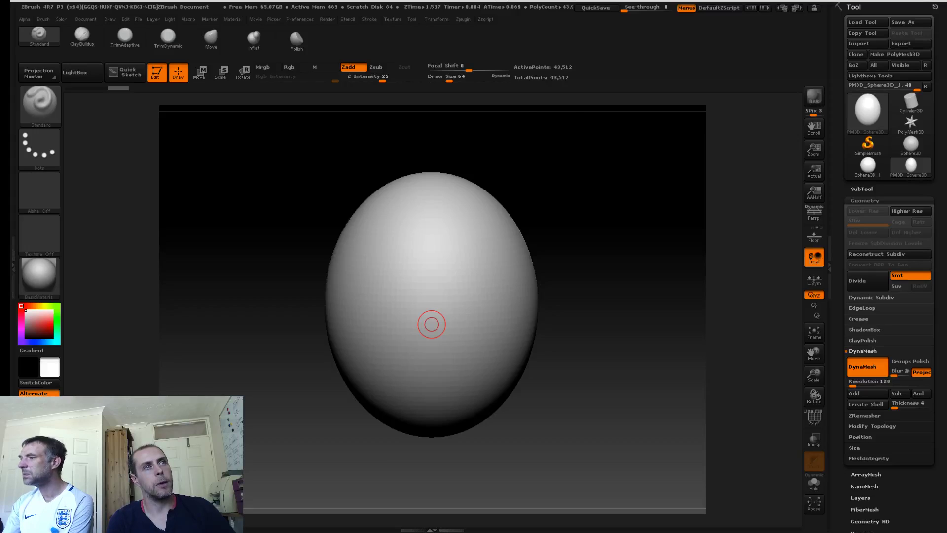
# Step: Activate radial symmetry around the ellipsoid's vertical axis with a radial count of 10
pyautogui.click(463, 19)
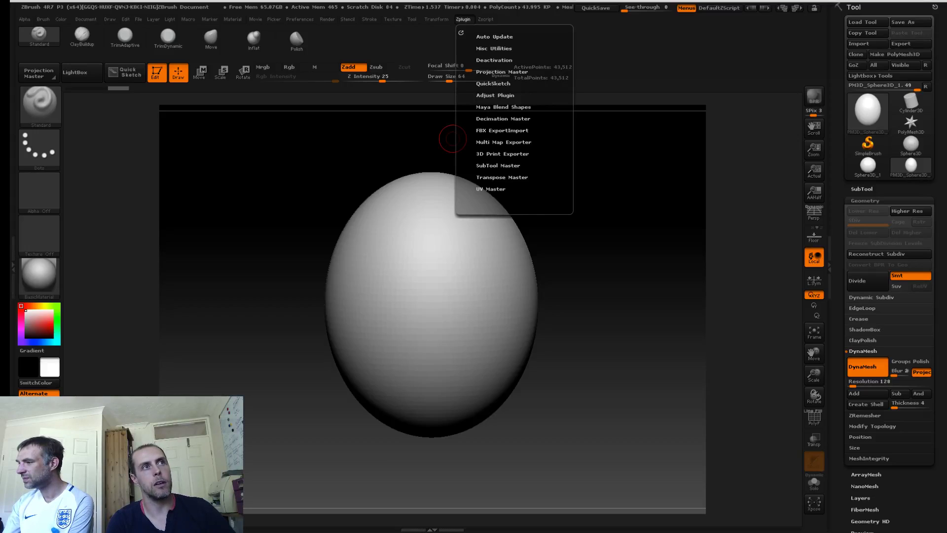
pyautogui.click(437, 20)
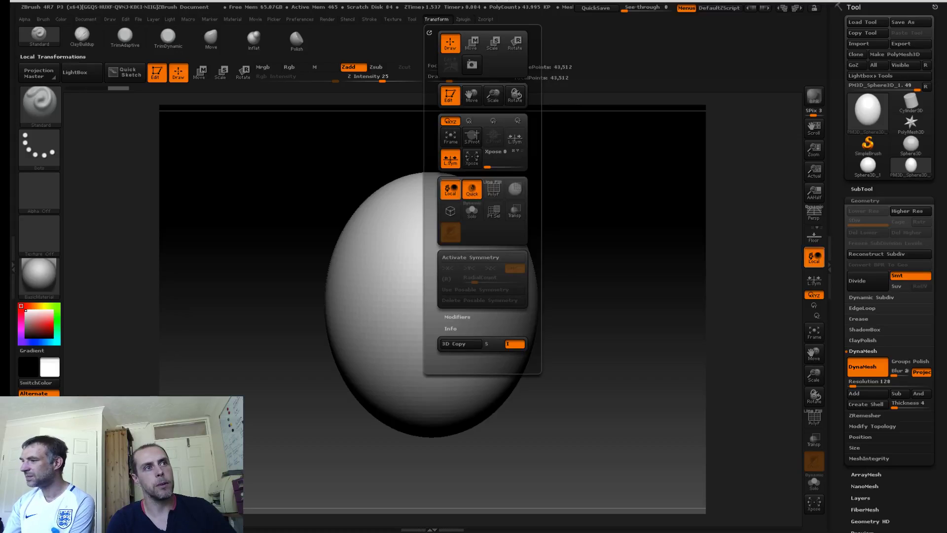
pyautogui.press('x')
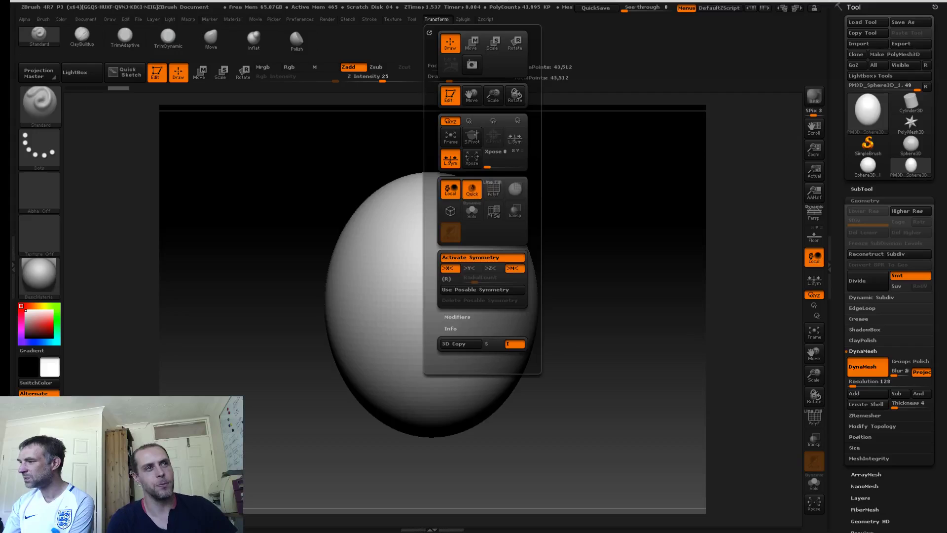
pyautogui.click(450, 279)
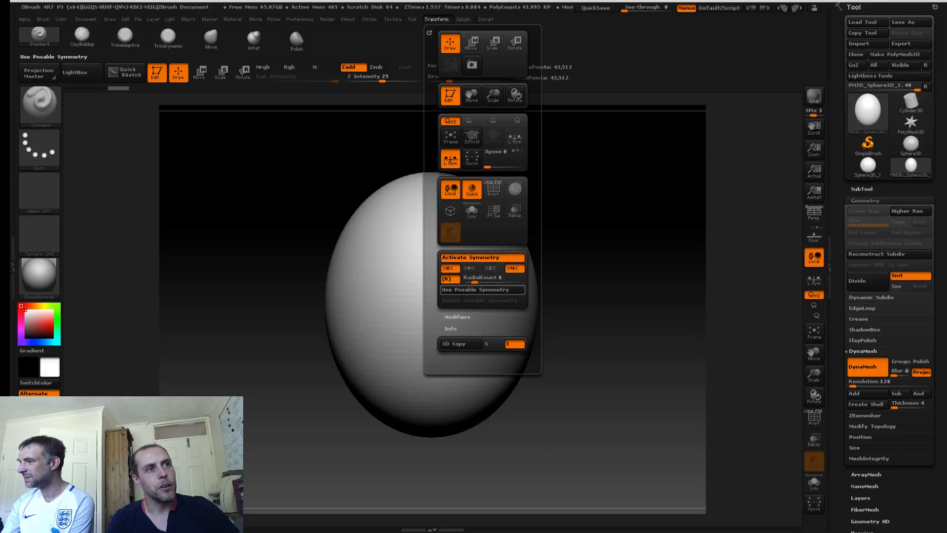
pyautogui.click(478, 278)
pyautogui.write('10')
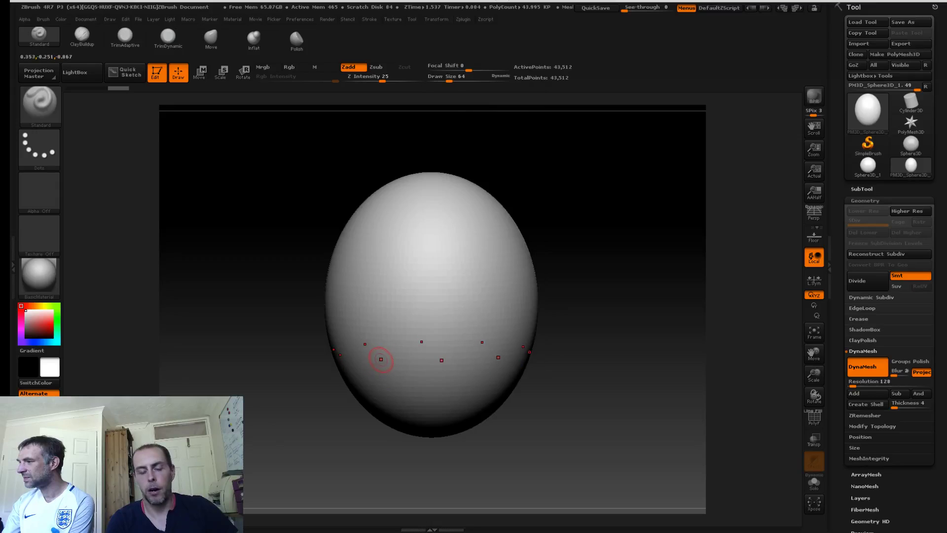
# Step: Enlarge the draw size to about 400 and pull the ellipsoid's sides outward with the Move brush to form an egg shape
pyautogui.write('s')
pyautogui.moveTo(383, 353); pyautogui.dragTo(413, 354)
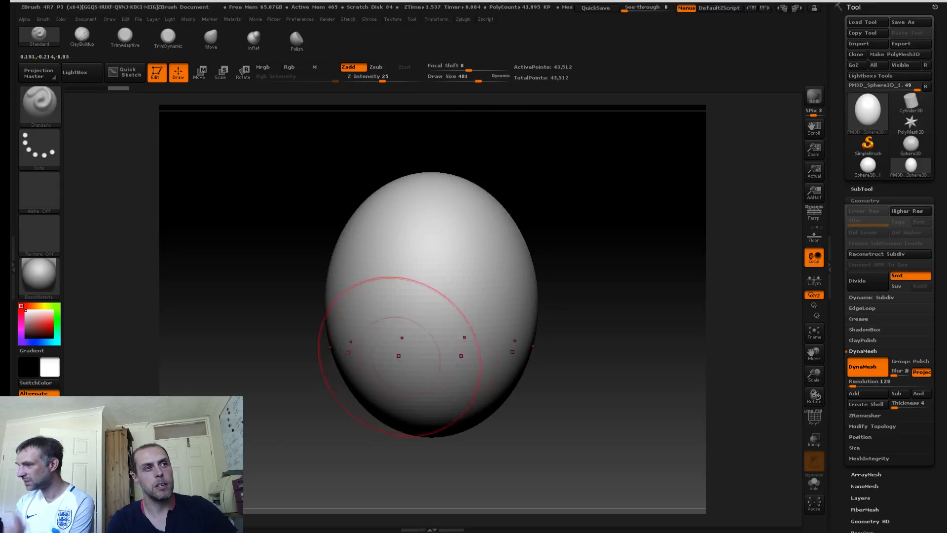
pyautogui.moveTo(301, 379)
pyautogui.mouseDown()
pyautogui.moveTo(316, 364)
pyautogui.moveTo(291, 367)
pyautogui.moveTo(316, 362)
pyautogui.mouseUp()
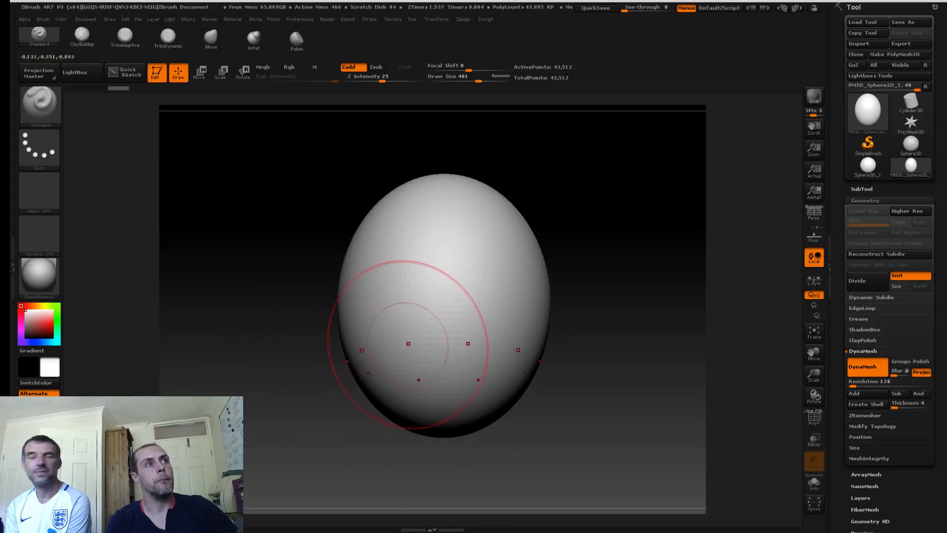
pyautogui.click(211, 39)
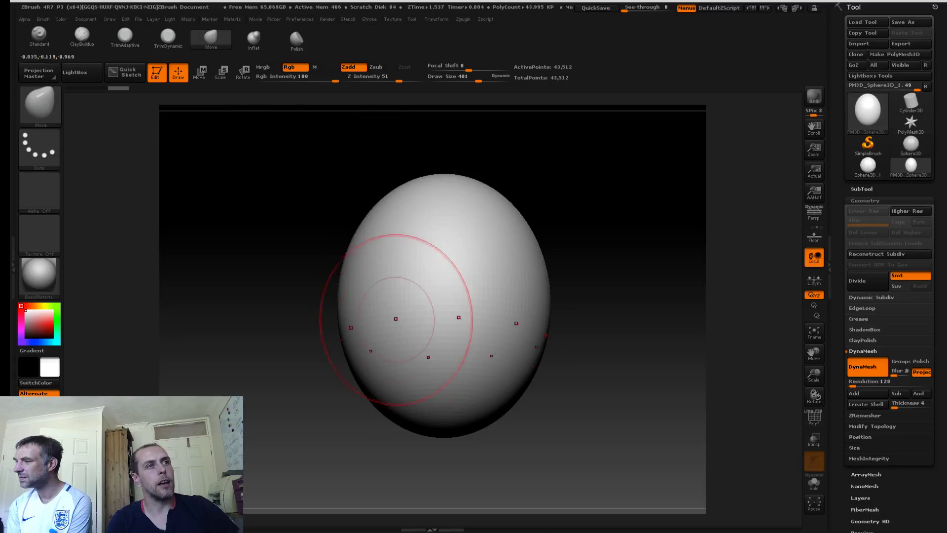
pyautogui.moveTo(364, 375); pyautogui.dragTo(355, 343)
pyautogui.moveTo(379, 294); pyautogui.dragTo(325, 241)
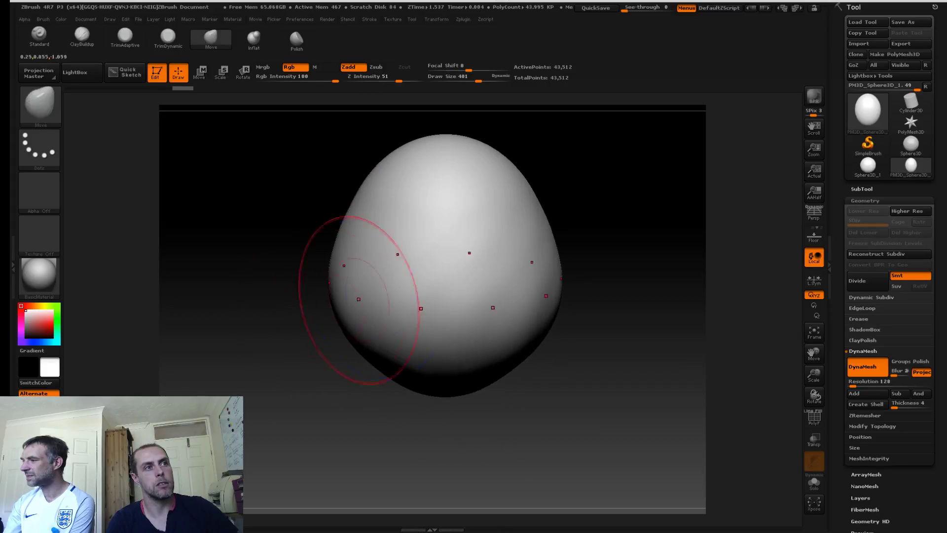
# Step: Fill out the egg's pointed lower end with the Move brush and smooth its surface
pyautogui.keyDown('alt'); pyautogui.moveTo(296, 298); pyautogui.dragTo(275, 326); pyautogui.keyUp('alt')
pyautogui.moveTo(361, 384); pyautogui.dragTo(345, 398)
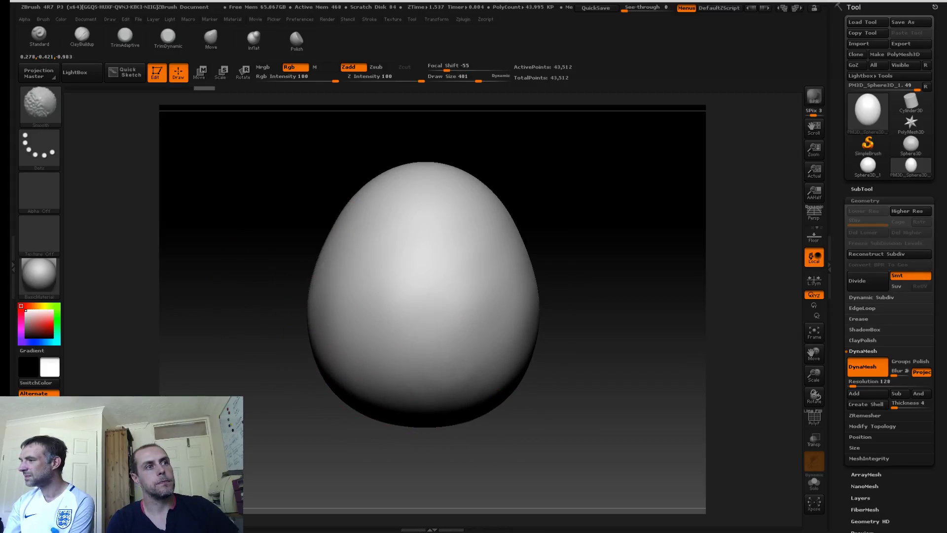
pyautogui.keyDown('shift'); pyautogui.moveTo(388, 348); pyautogui.dragTo(388, 343); pyautogui.keyUp('shift')
pyautogui.moveTo(237, 256)
pyautogui.keyDown('alt'); pyautogui.mouseDown()
pyautogui.moveTo(141, 240)
pyautogui.moveTo(204, 249)
pyautogui.mouseUp(); pyautogui.keyUp('alt')
pyautogui.keyDown('shift'); pyautogui.moveTo(352, 298); pyautogui.dragTo(346, 290); pyautogui.keyUp('shift')
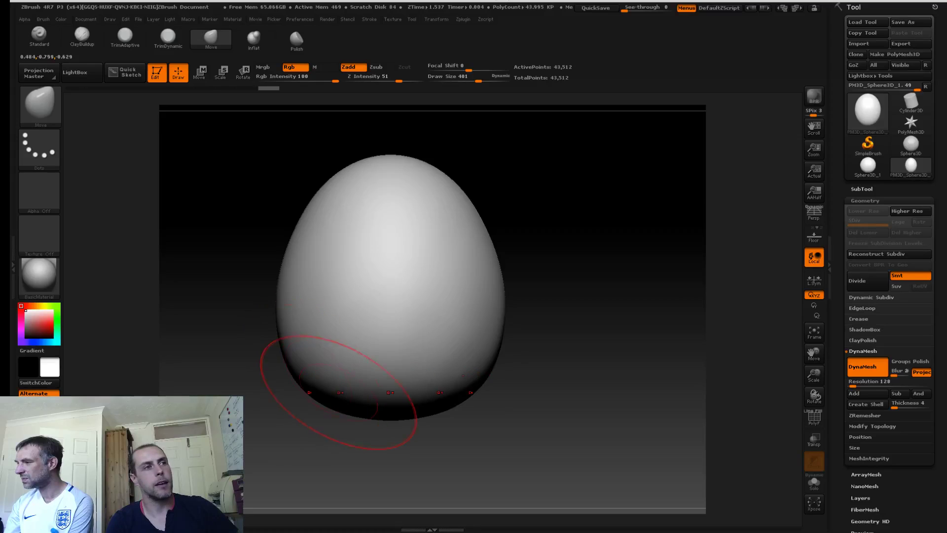
# Step: Widen the egg's lower sides slightly and pull its flat bottom downward with the Move brush
pyautogui.moveTo(342, 395)
pyautogui.mouseDown()
pyautogui.moveTo(334, 400)
pyautogui.moveTo(308, 376)
pyautogui.mouseUp()
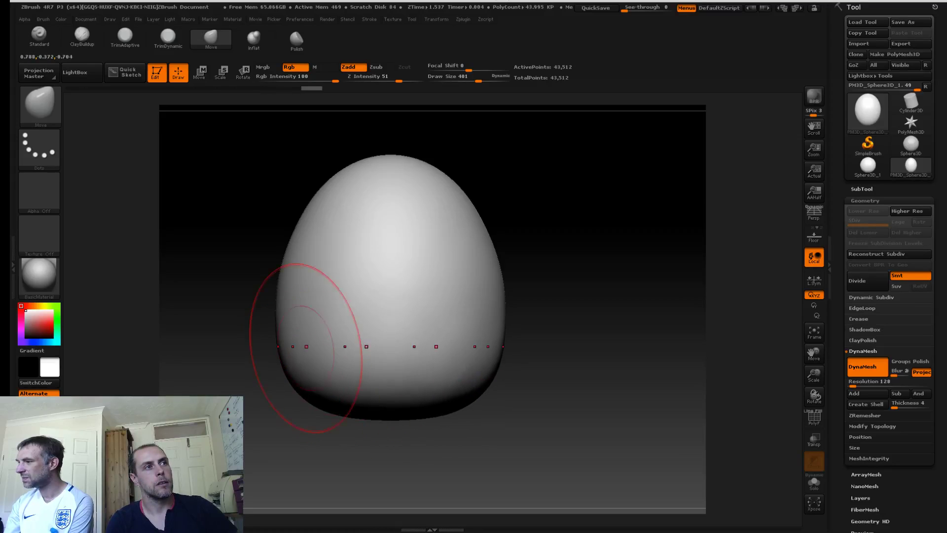
pyautogui.moveTo(259, 311); pyautogui.dragTo(321, 296)
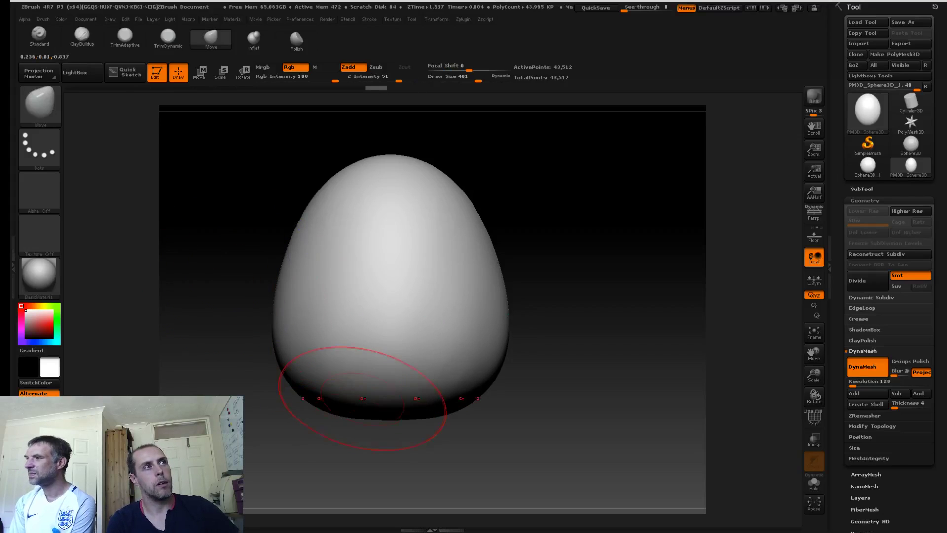
pyautogui.moveTo(379, 403)
pyautogui.mouseDown()
pyautogui.moveTo(378, 419)
pyautogui.moveTo(388, 415)
pyautogui.mouseUp()
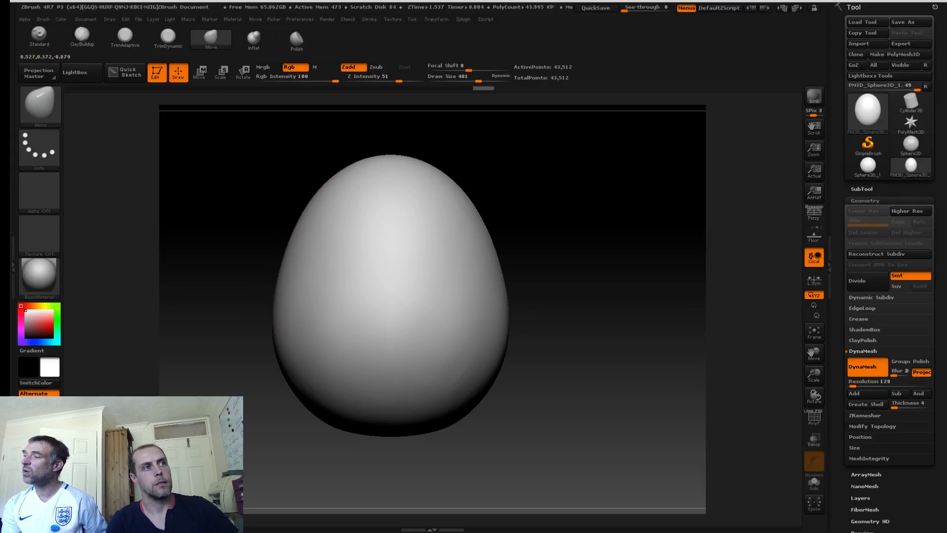
# Step: Round off the egg's bottom, widen its lower sides with the Move brush, and smooth the result
pyautogui.press('shift')
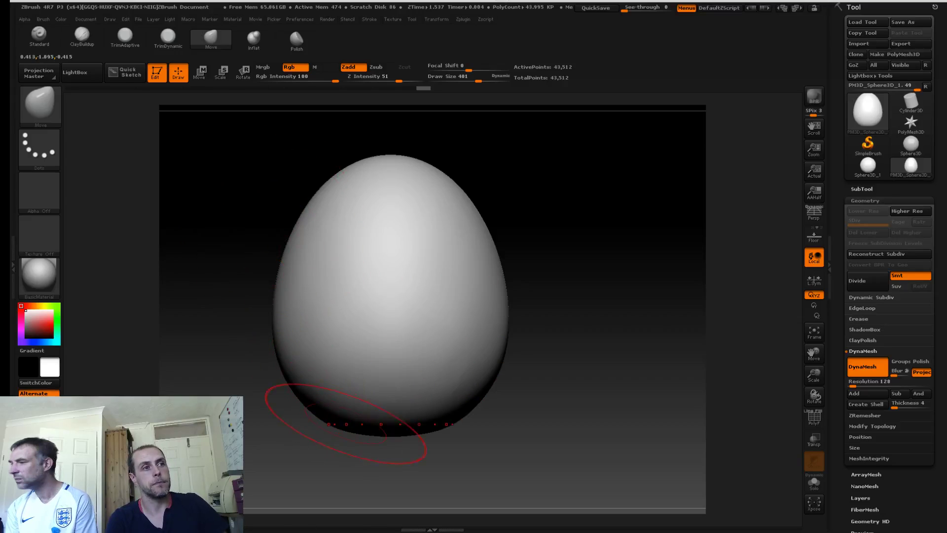
pyautogui.moveTo(315, 430); pyautogui.dragTo(319, 423)
pyautogui.moveTo(384, 437); pyautogui.dragTo(391, 432)
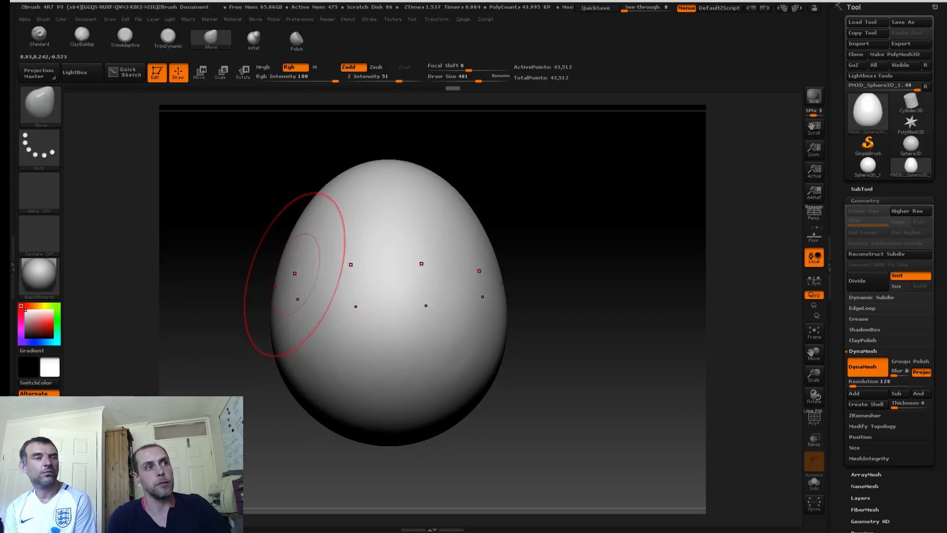
pyautogui.moveTo(287, 316)
pyautogui.mouseDown()
pyautogui.moveTo(250, 311)
pyautogui.moveTo(260, 307)
pyautogui.mouseUp()
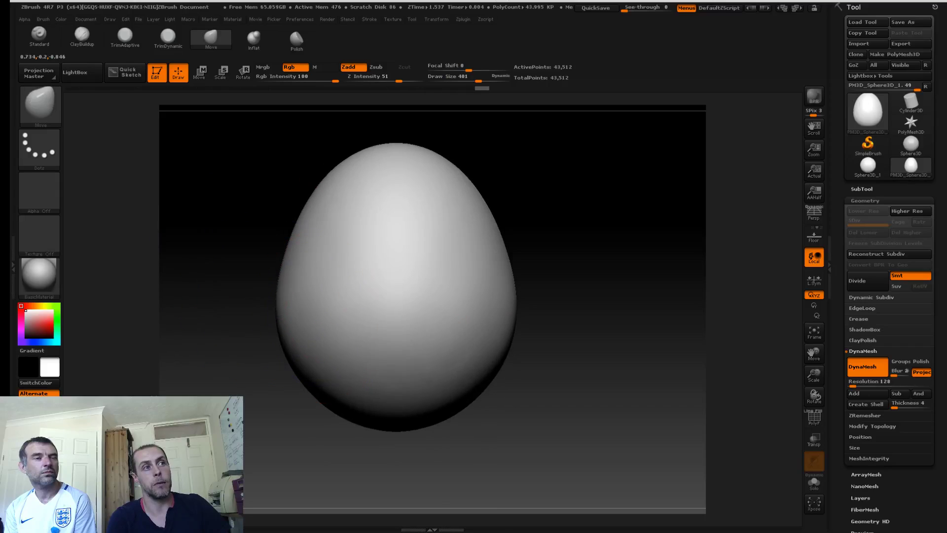
pyautogui.press('shift')
pyautogui.click(212, 38)
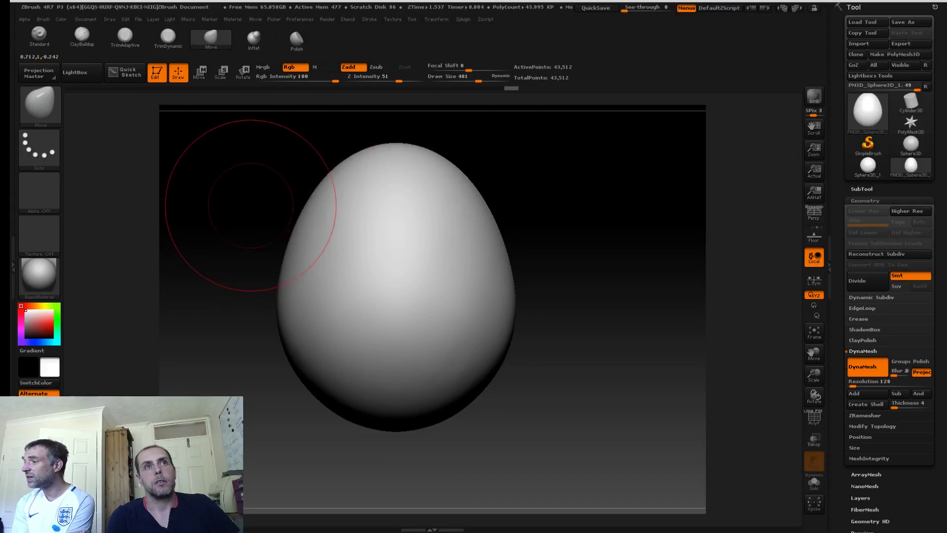
# Step: Set the Move brush's draw size to about 409 and adjust the egg's narrow upper end
pyautogui.moveTo(284, 176)
pyautogui.keyDown('alt'); pyautogui.mouseDown()
pyautogui.moveTo(288, 216)
pyautogui.moveTo(269, 217)
pyautogui.moveTo(272, 234)
pyautogui.moveTo(274, 216)
pyautogui.mouseUp(); pyautogui.keyUp('alt')
pyautogui.press('s')
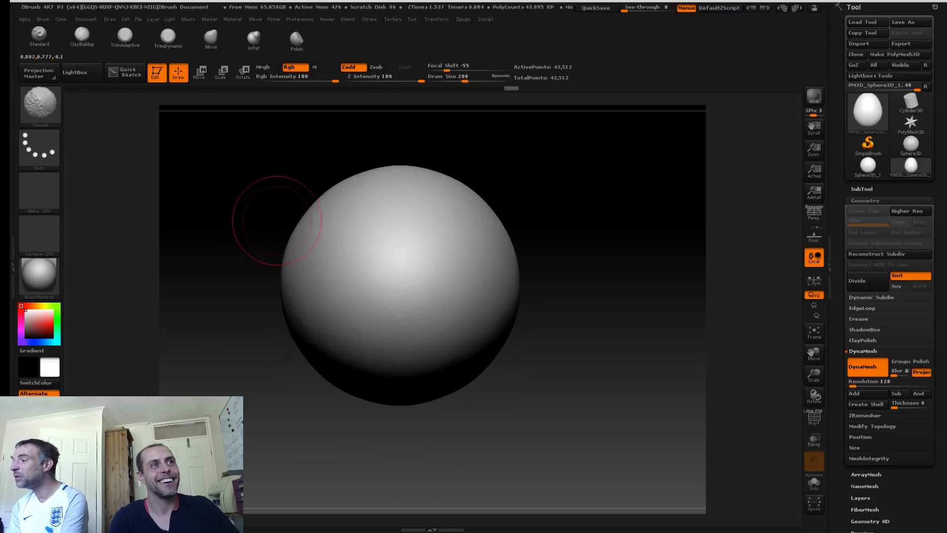
pyautogui.press('s')
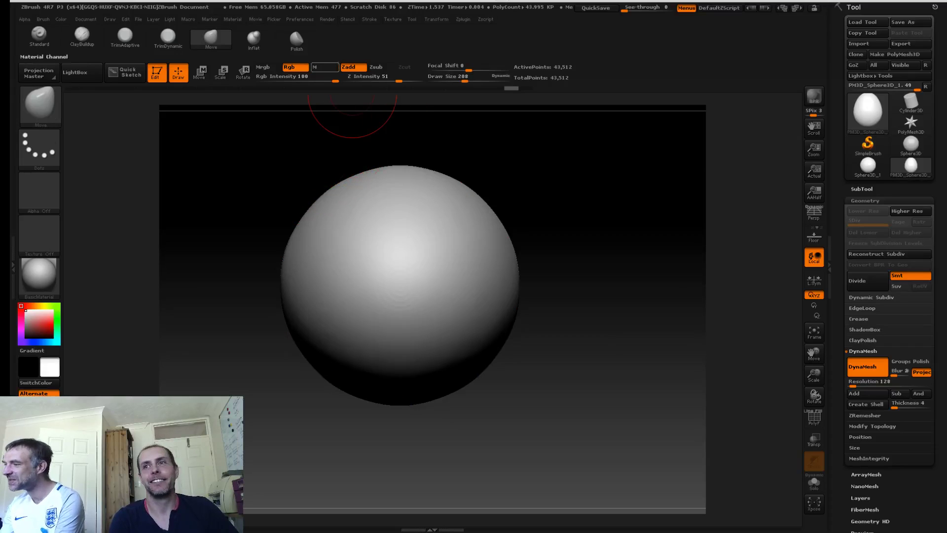
pyautogui.press('s')
pyautogui.moveTo(341, 194)
pyautogui.mouseDown()
pyautogui.moveTo(355, 194)
pyautogui.moveTo(321, 200)
pyautogui.moveTo(312, 157)
pyautogui.moveTo(288, 214)
pyautogui.moveTo(318, 171)
pyautogui.moveTo(306, 20)
pyautogui.mouseUp()
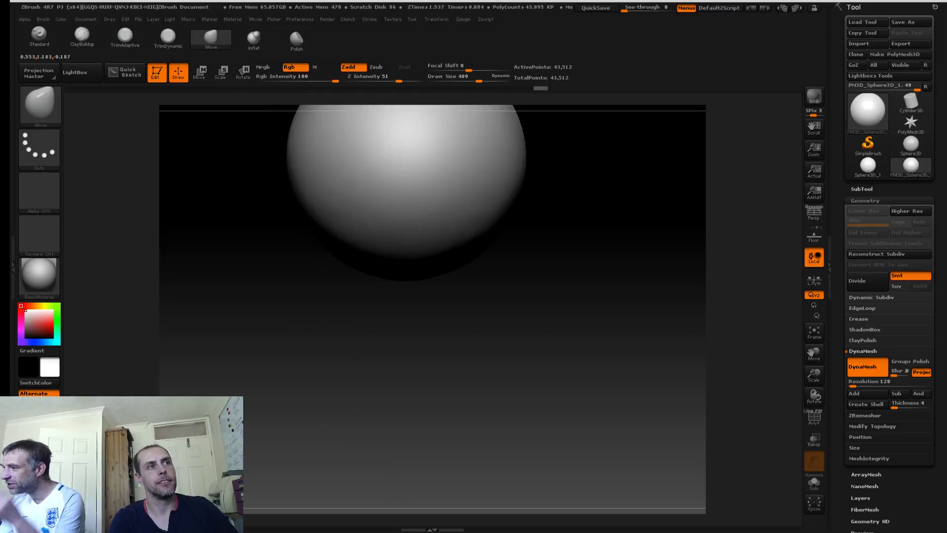
# Step: Rebuild the egg with DynaMesh at resolution 128 and set the Move brush's draw size to 160
pyautogui.keyDown('alt'); pyautogui.moveTo(283, 173); pyautogui.dragTo(289, 215); pyautogui.keyUp('alt')
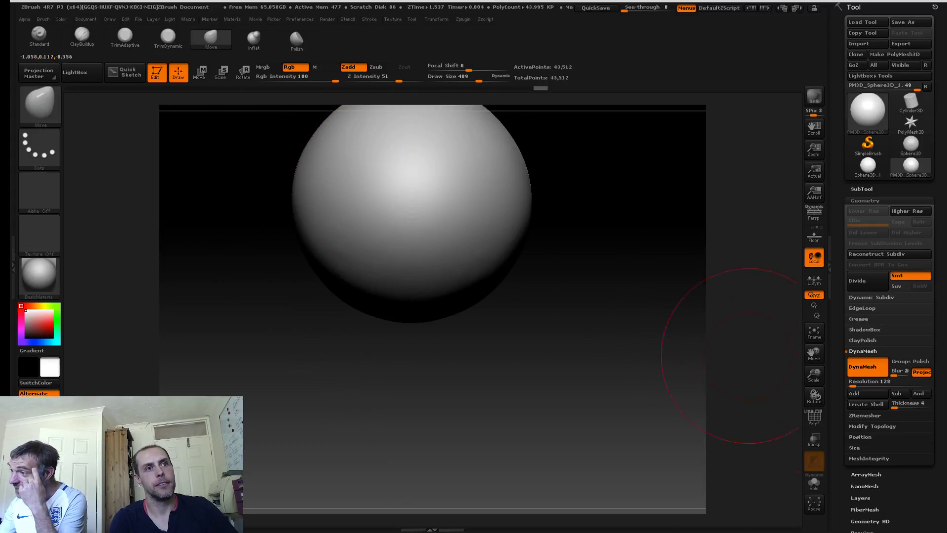
pyautogui.press('ctrl')
pyautogui.press('s')
pyautogui.moveTo(579, 213); pyautogui.dragTo(568, 215)
# Step: Turn off radial symmetry, enable X symmetry, and set the draw size to 101
pyautogui.click(463, 19)
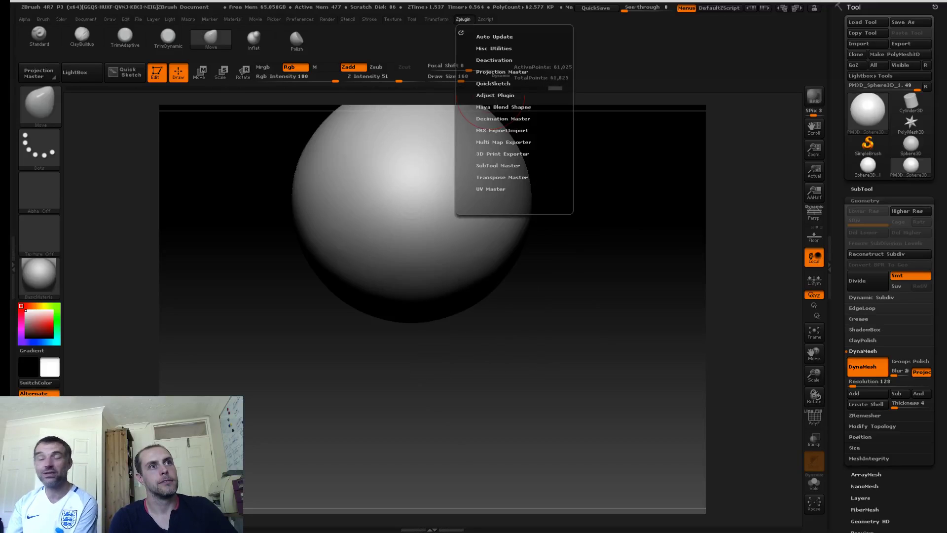
pyautogui.moveTo(437, 19)
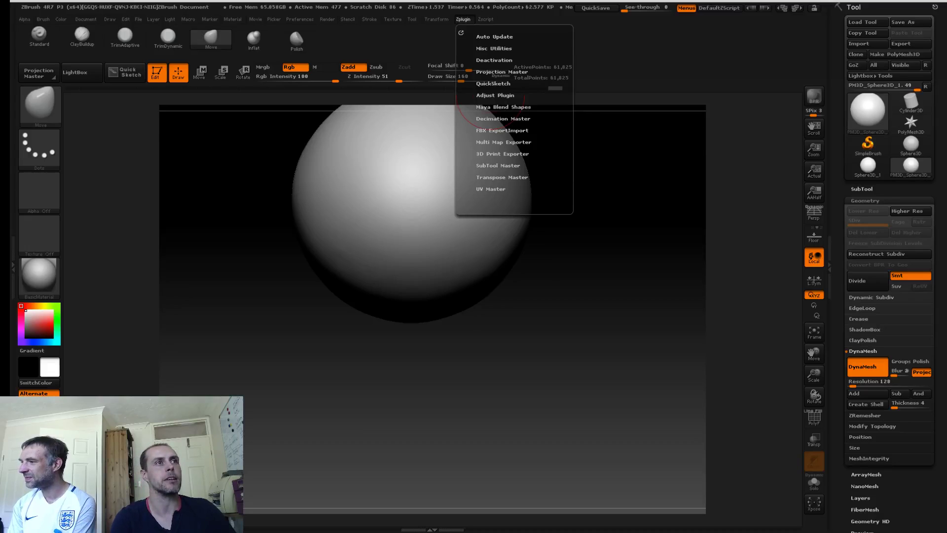
pyautogui.click(437, 19)
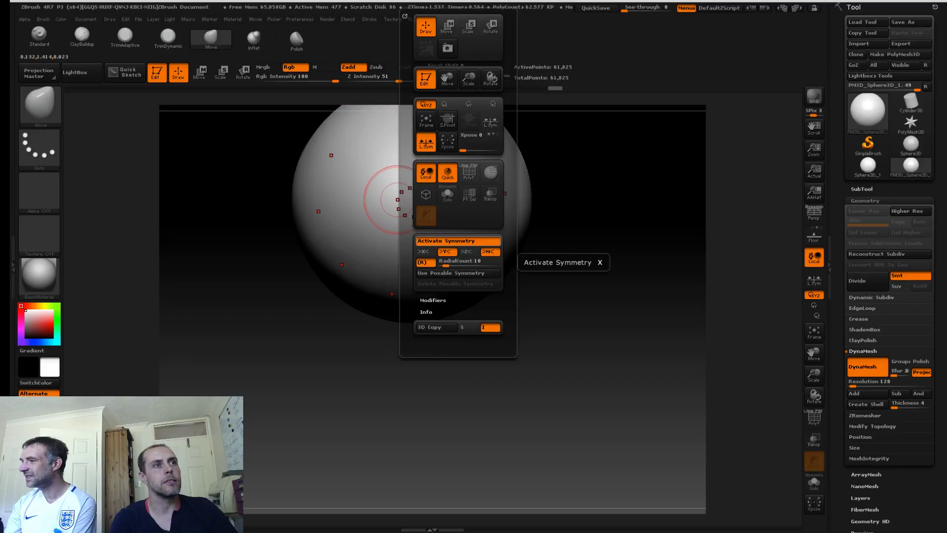
pyautogui.click(424, 251)
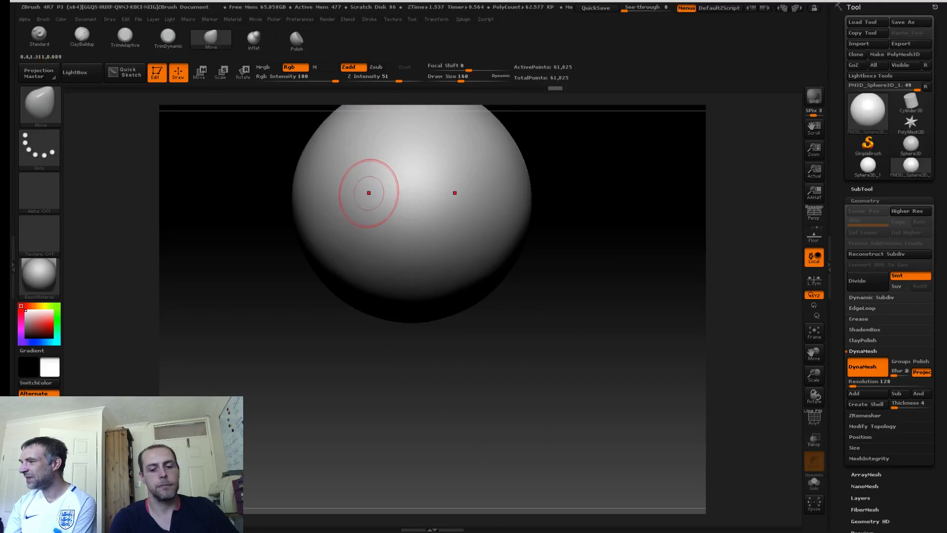
pyautogui.press('s')
pyautogui.moveTo(367, 193); pyautogui.dragTo(359, 194)
# Step: Try painting mirrored arched ear masks on the egg's narrow end and erasing parts of them
pyautogui.press('ctrl')
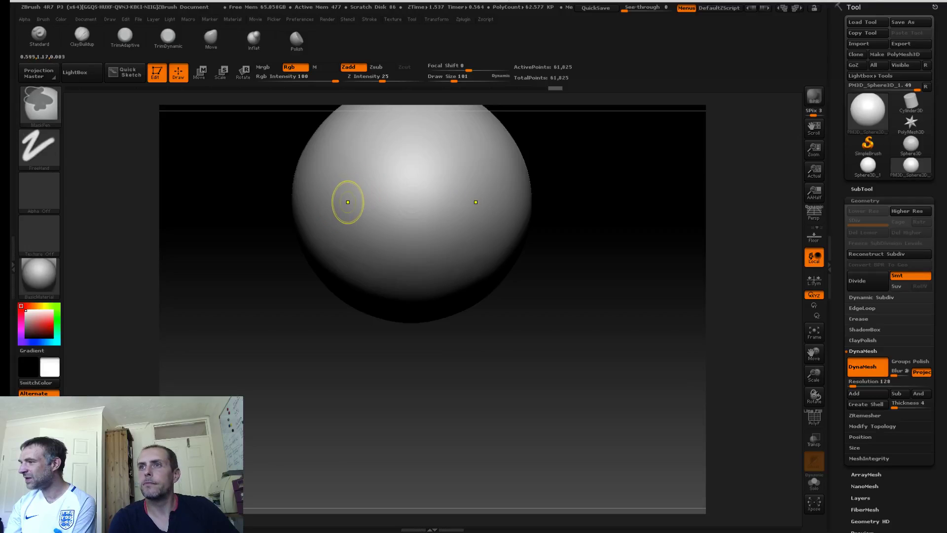
pyautogui.moveTo(338, 203)
pyautogui.keyDown('ctrl'); pyautogui.mouseDown()
pyautogui.moveTo(367, 197)
pyautogui.moveTo(346, 197)
pyautogui.moveTo(321, 213)
pyautogui.moveTo(333, 195)
pyautogui.mouseUp(); pyautogui.keyUp('ctrl')
pyautogui.moveTo(256, 227)
pyautogui.mouseDown()
pyautogui.moveTo(340, 188)
pyautogui.moveTo(262, 224)
pyautogui.mouseUp()
pyautogui.press('ctrl')
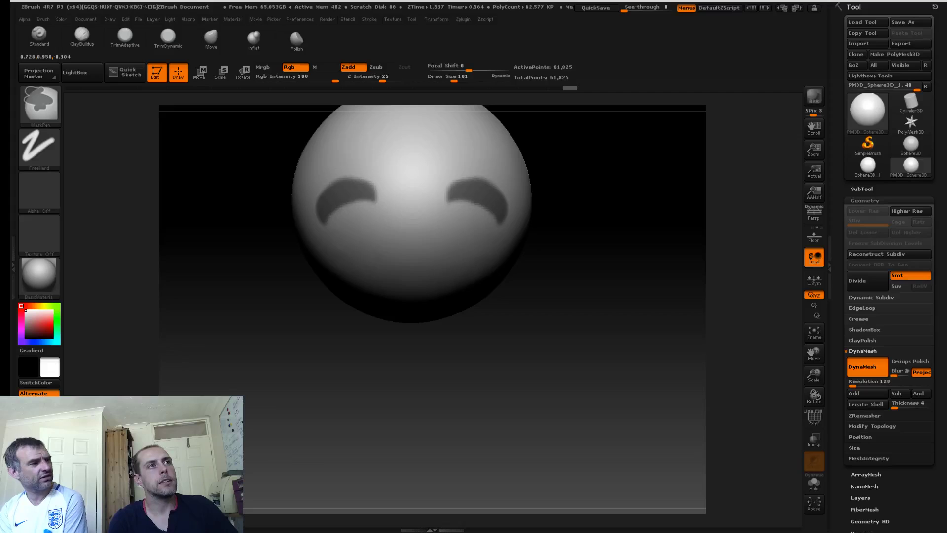
pyautogui.keyDown('ctrl'); pyautogui.keyDown('alt'); pyautogui.moveTo(374, 175); pyautogui.dragTo(329, 208); pyautogui.keyUp('alt'); pyautogui.keyUp('ctrl')
pyautogui.keyDown('ctrl'); pyautogui.click(330, 207); pyautogui.keyUp('ctrl')
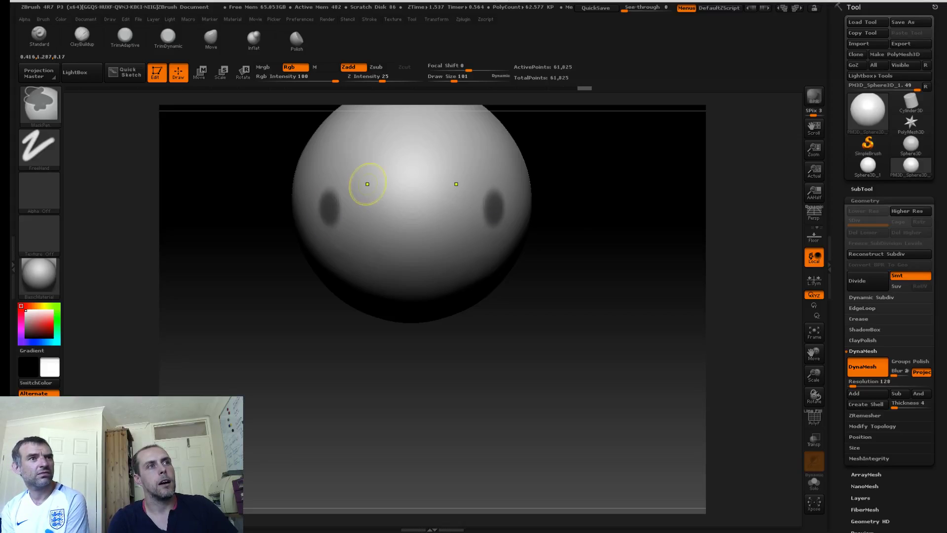
# Step: Undo the trial ear mask strokes
pyautogui.hotkey('ctrl', 'z')
pyautogui.hotkey('ctrl', 'z')
pyautogui.hotkey('ctrl', 'z')
pyautogui.hotkey('ctrl', 'z')
pyautogui.hotkey('ctrl', 'z')
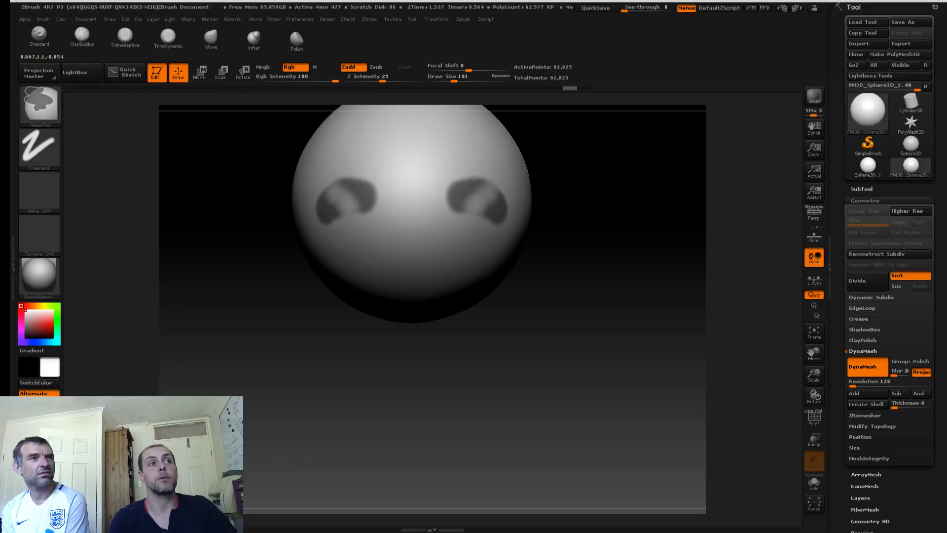
pyautogui.hotkey('ctrl', 'z')
pyautogui.hotkey('ctrl', 'z')
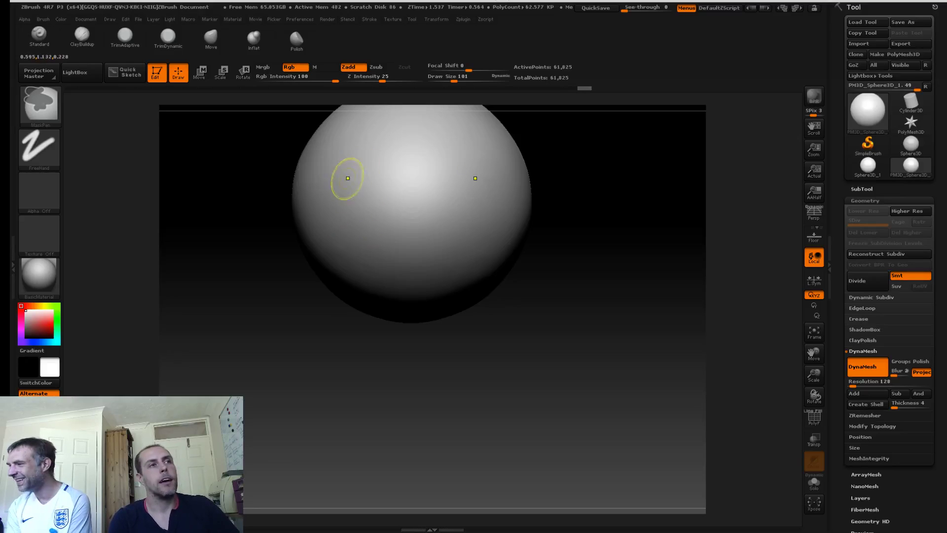
# Step: Paint short curved ear masks on both sides of the egg's narrow end
pyautogui.hotkey('ctrl', 'shift', 'z')
pyautogui.hotkey('ctrl', 'shift', 'z')
pyautogui.hotkey('ctrl', 'shift', 'z')
pyautogui.hotkey('ctrl', 'shift', 'z')
pyautogui.hotkey('ctrl', 'shift', 'z')
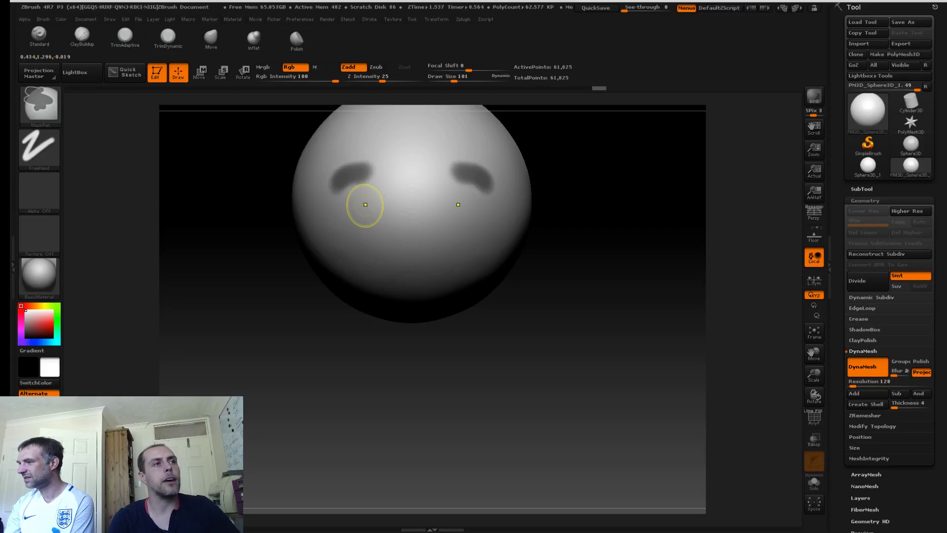
# Step: Extend the ear masks outward and down the egg's sides, and trim their inner edges into a crescent
pyautogui.keyDown('ctrl'); pyautogui.moveTo(323, 203); pyautogui.dragTo(338, 187); pyautogui.keyUp('ctrl')
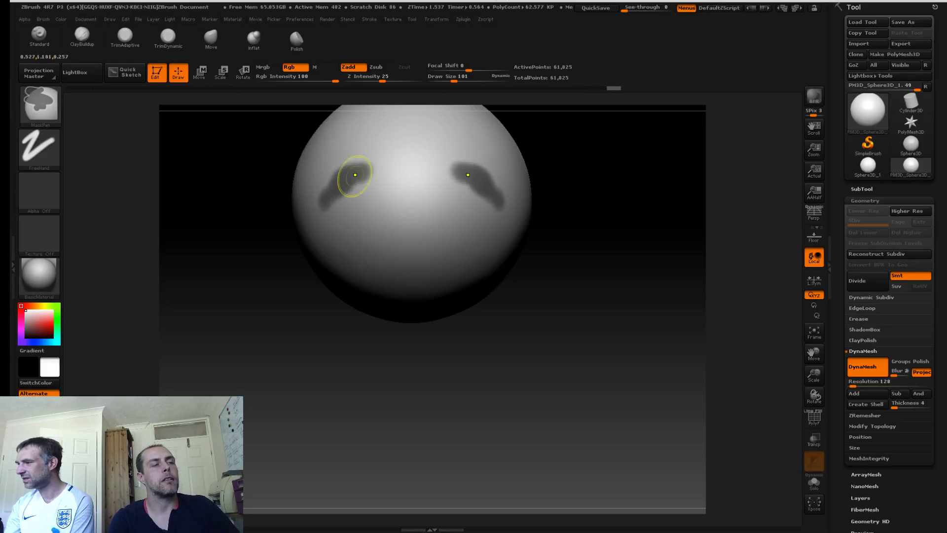
pyautogui.hotkey('ctrl', 'shift', 'z')
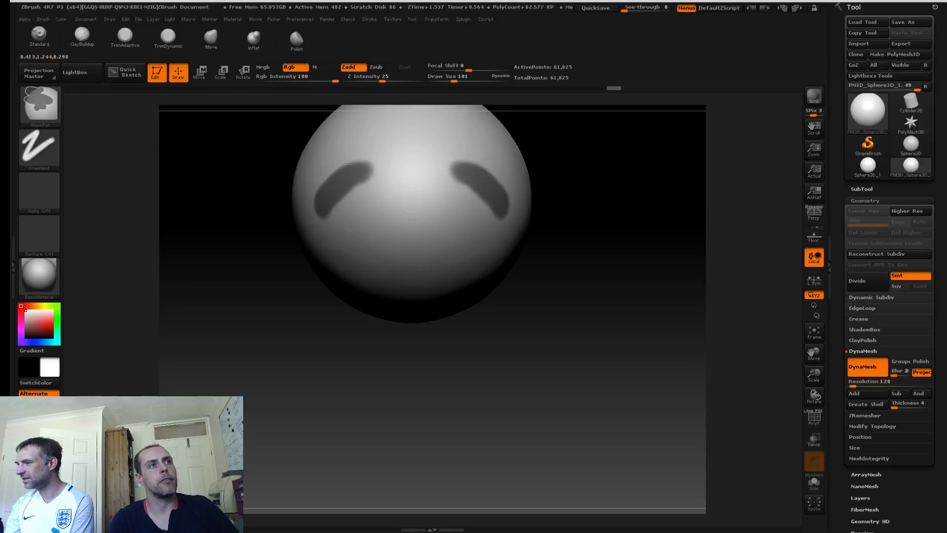
pyautogui.hotkey('ctrl', 'shift', 'z')
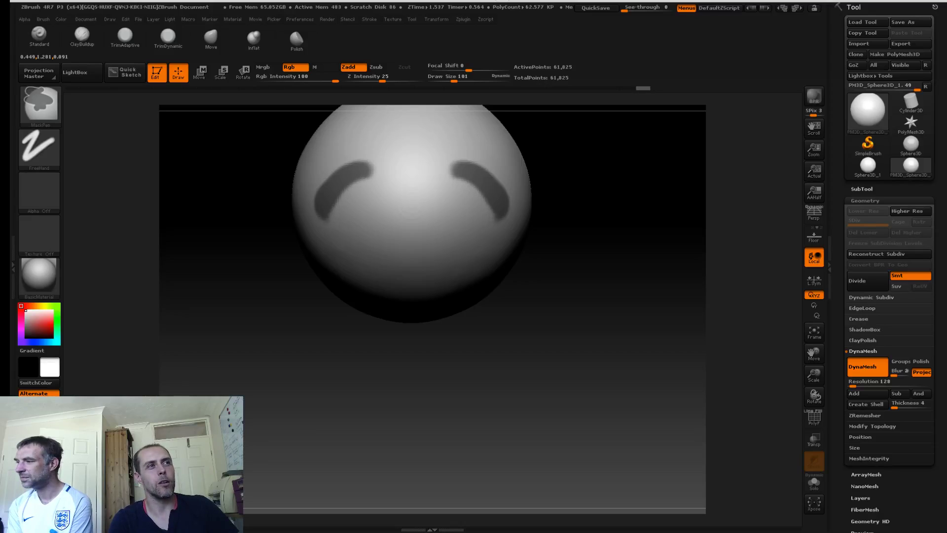
pyautogui.hotkey('ctrl', 'shift', 'z')
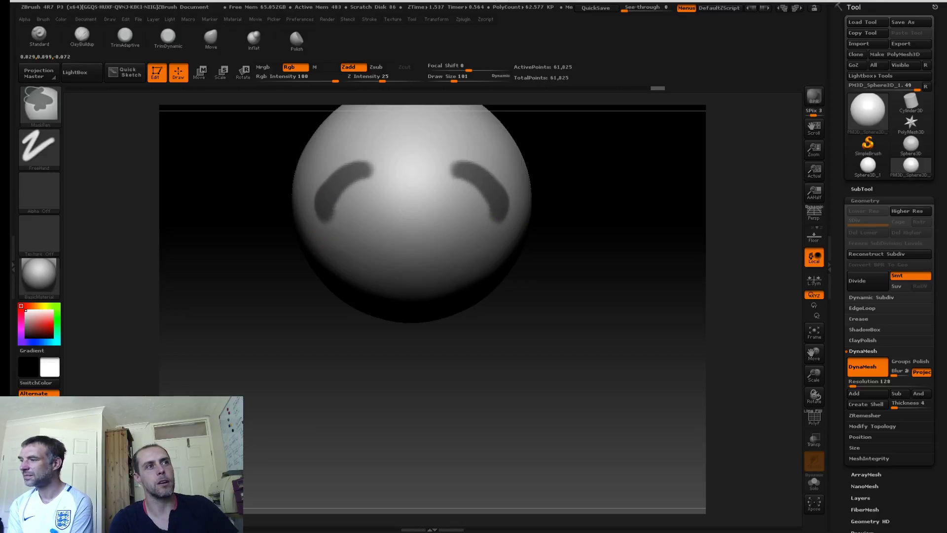
pyautogui.hotkey('ctrl', 'shift', 'z')
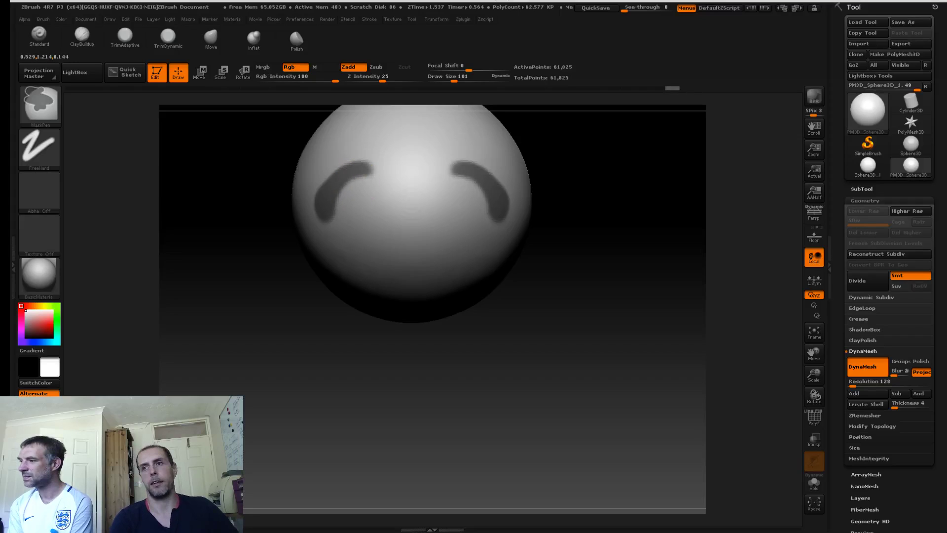
pyautogui.hotkey('ctrl', 'shift', 'z')
# Step: Set the masking stroke to Lasso and try to clear the mirrored masks from the egg's lower end
pyautogui.moveTo(227, 154); pyautogui.dragTo(175, 174)
pyautogui.keyDown('ctrl'); pyautogui.click(48, 149); pyautogui.keyUp('ctrl')
pyautogui.keyDown('ctrl'); pyautogui.click(181, 180); pyautogui.keyUp('ctrl')
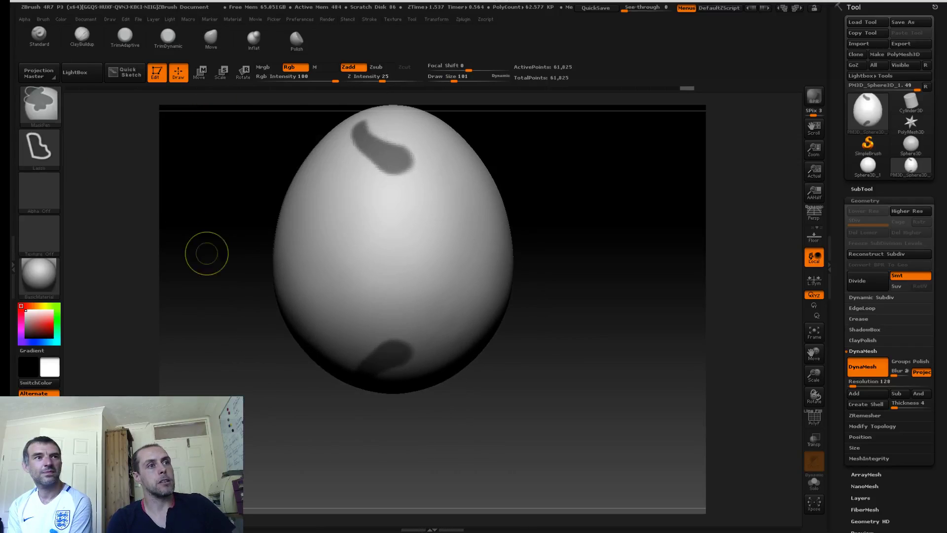
pyautogui.keyDown('ctrl'); pyautogui.moveTo(221, 309); pyautogui.dragTo(219, 312); pyautogui.keyUp('ctrl')
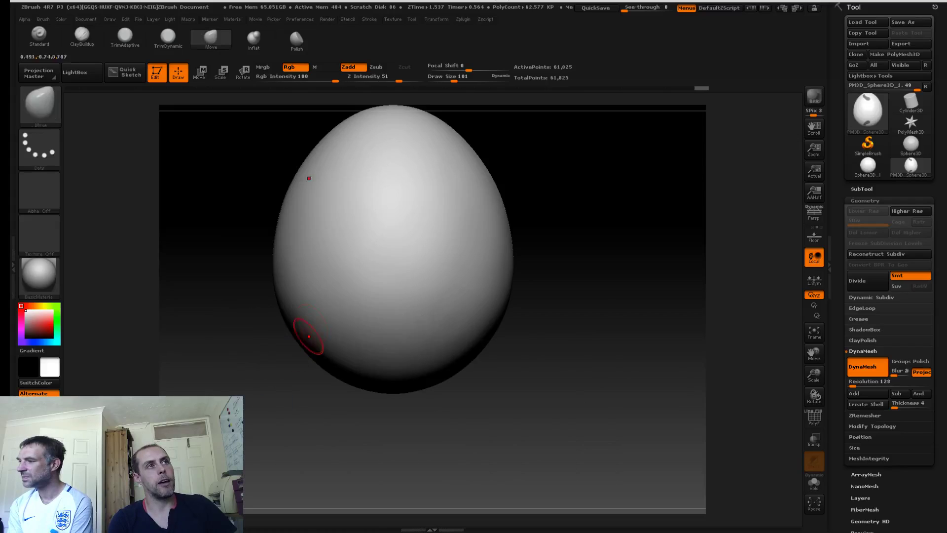
pyautogui.hotkey('ctrl', 'z')
pyautogui.moveTo(270, 331)
pyautogui.keyDown('ctrl'); pyautogui.mouseDown()
pyautogui.moveTo(516, 387)
pyautogui.moveTo(392, 424)
pyautogui.moveTo(277, 384)
pyautogui.mouseUp(); pyautogui.keyUp('ctrl')
pyautogui.hotkey('ctrl', 'z')
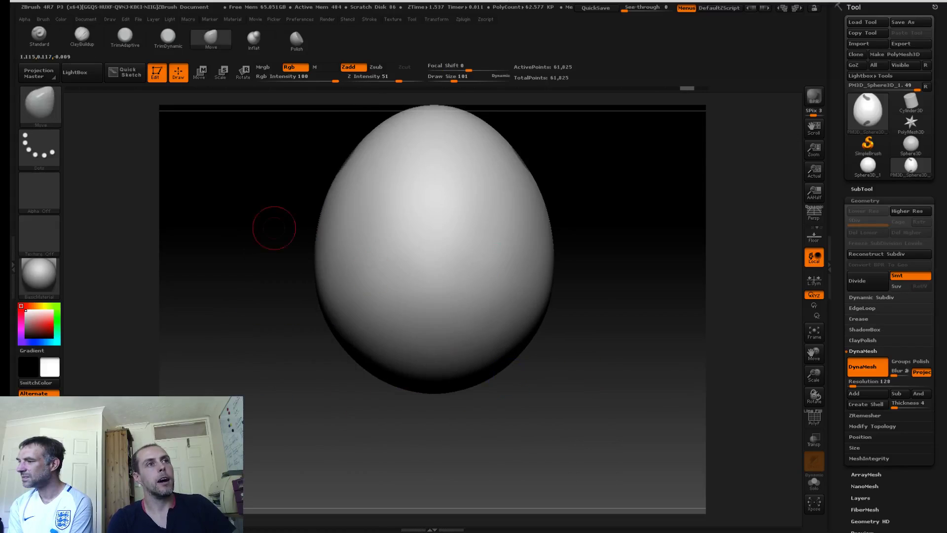
# Step: Turn off Y symmetry and lasso the mask off the egg's lower half, keeping only the upper ear masks
pyautogui.moveTo(291, 262); pyautogui.dragTo(276, 242)
pyautogui.keyDown('alt'); pyautogui.moveTo(277, 241); pyautogui.dragTo(264, 215); pyautogui.keyUp('alt')
pyautogui.hotkey('ctrl', 'z')
pyautogui.hotkey('ctrl', 'shift', 'z')
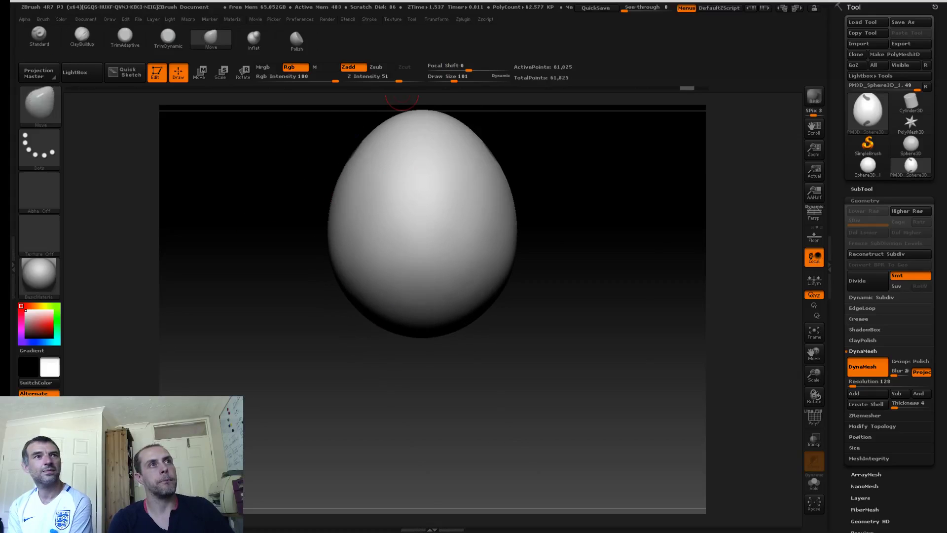
pyautogui.click(436, 19)
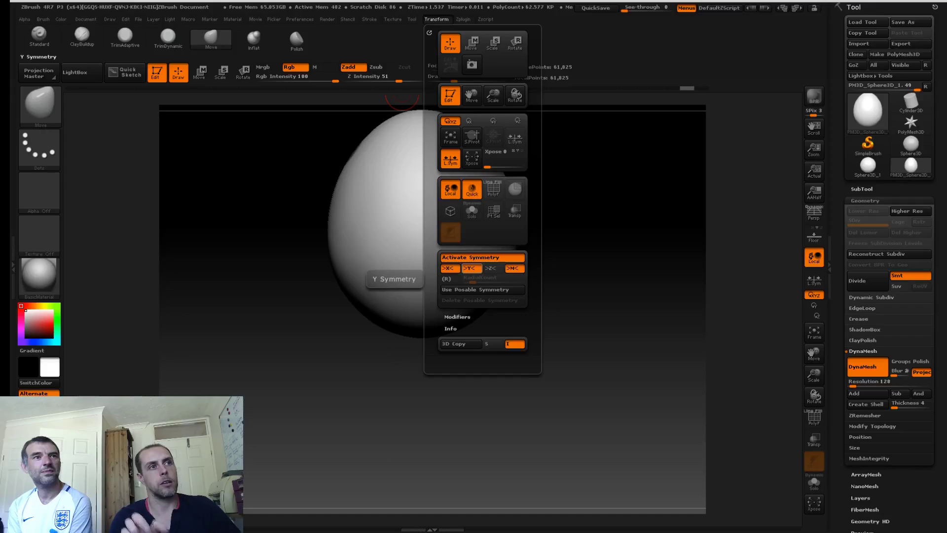
pyautogui.keyDown('ctrl'); pyautogui.moveTo(261, 231); pyautogui.dragTo(375, 364); pyautogui.keyUp('ctrl')
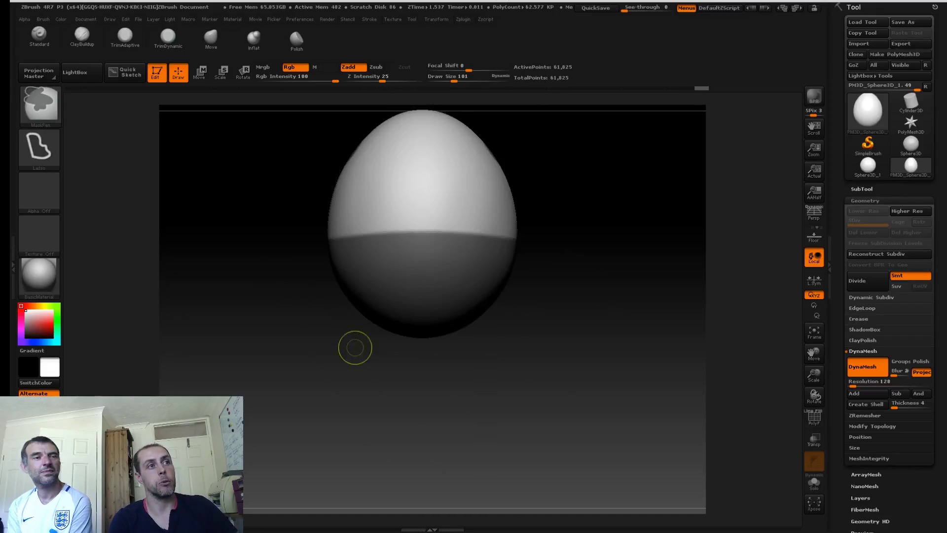
pyautogui.moveTo(325, 301)
pyautogui.keyDown('ctrl'); pyautogui.mouseDown()
pyautogui.moveTo(302, 252)
pyautogui.moveTo(448, 251)
pyautogui.moveTo(310, 269)
pyautogui.moveTo(528, 277)
pyautogui.moveTo(296, 392)
pyautogui.mouseUp(); pyautogui.keyUp('ctrl')
pyautogui.moveTo(295, 385); pyautogui.dragTo(348, 378)
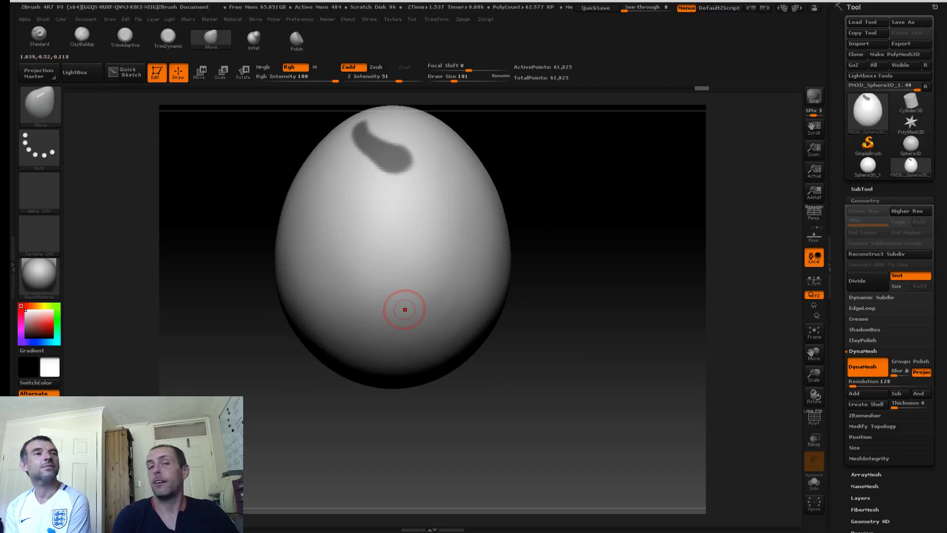
# Step: Activate the Move transpose line along the egg's vertical axis, try moving the mesh with it, and undo the move
pyautogui.moveTo(588, 210)
pyautogui.mouseDown()
pyautogui.moveTo(615, 291)
pyautogui.moveTo(591, 261)
pyautogui.mouseUp()
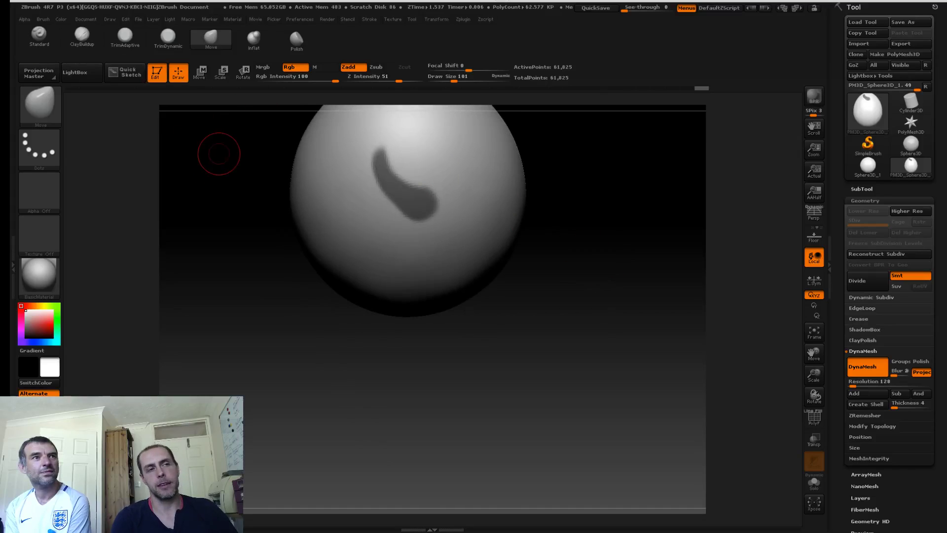
pyautogui.moveTo(218, 154); pyautogui.dragTo(291, 169)
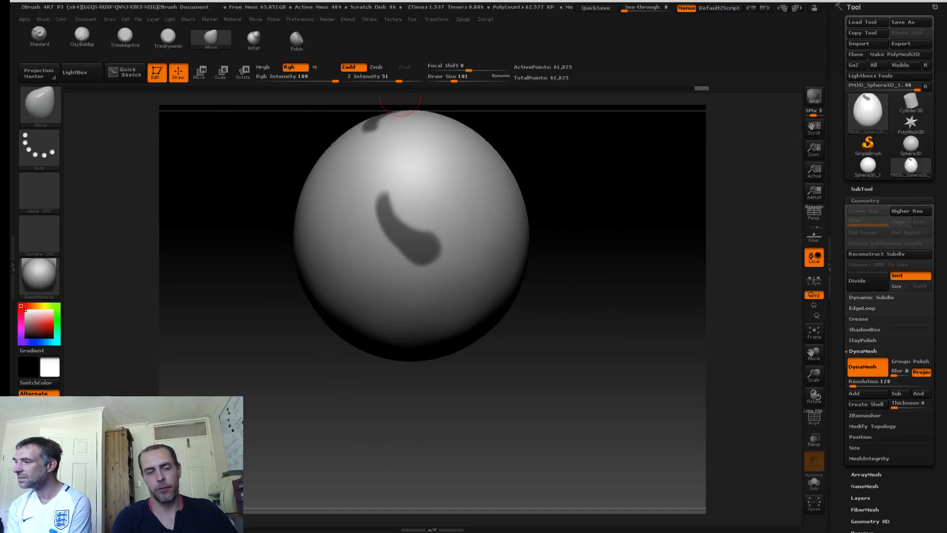
pyautogui.moveTo(270, 148); pyautogui.dragTo(241, 116)
pyautogui.moveTo(256, 161); pyautogui.dragTo(222, 181)
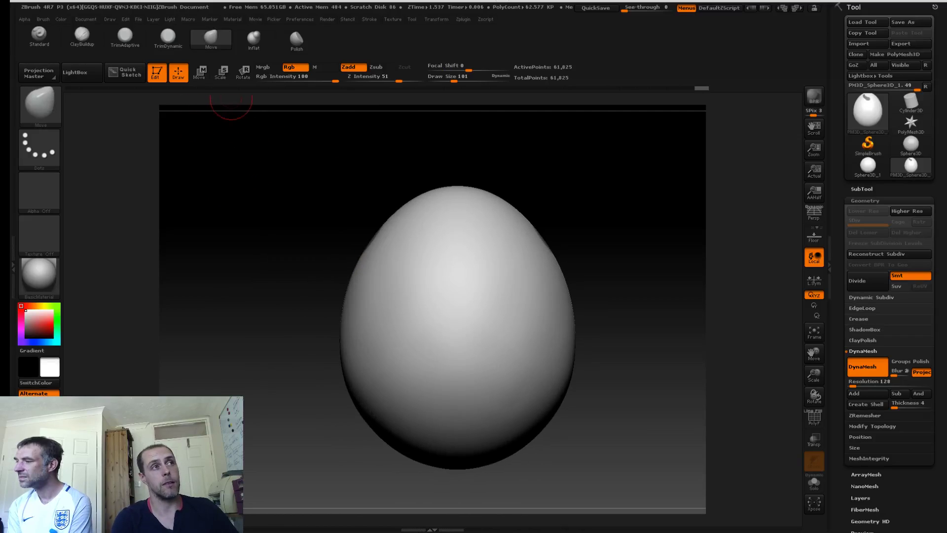
pyautogui.click(200, 73)
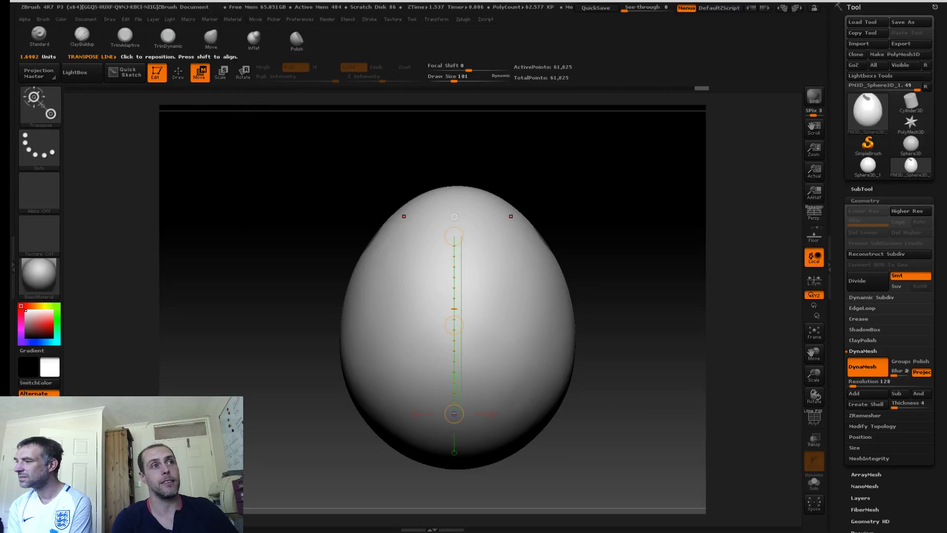
pyautogui.moveTo(383, 229); pyautogui.dragTo(341, 167)
pyautogui.moveTo(361, 197)
pyautogui.mouseDown()
pyautogui.moveTo(337, 170)
pyautogui.moveTo(326, 124)
pyautogui.moveTo(357, 61)
pyautogui.moveTo(343, 97)
pyautogui.mouseUp()
pyautogui.hotkey('ctrl', 'z')
# Step: Invert the mask and pull the two ear shapes upward out of the egg with the transpose line
pyautogui.hotkey('ctrl', 'i')
pyautogui.keyDown('alt'); pyautogui.moveTo(296, 173); pyautogui.dragTo(324, 231); pyautogui.keyUp('alt')
pyautogui.moveTo(388, 256); pyautogui.dragTo(382, 255)
pyautogui.moveTo(376, 192); pyautogui.dragTo(381, 195)
pyautogui.moveTo(568, 176); pyautogui.dragTo(567, 177)
pyautogui.moveTo(359, 208)
pyautogui.mouseDown()
pyautogui.moveTo(388, 213)
pyautogui.moveTo(364, 212)
pyautogui.moveTo(359, 224)
pyautogui.mouseUp()
# Step: Return to Draw mode, rebuild the model with DynaMesh, and smooth the ears with a draw size of 175
pyautogui.click(178, 73)
pyautogui.moveTo(291, 160)
pyautogui.keyDown('ctrl'); pyautogui.mouseDown()
pyautogui.moveTo(245, 190)
pyautogui.moveTo(264, 183)
pyautogui.mouseUp(); pyautogui.keyUp('ctrl')
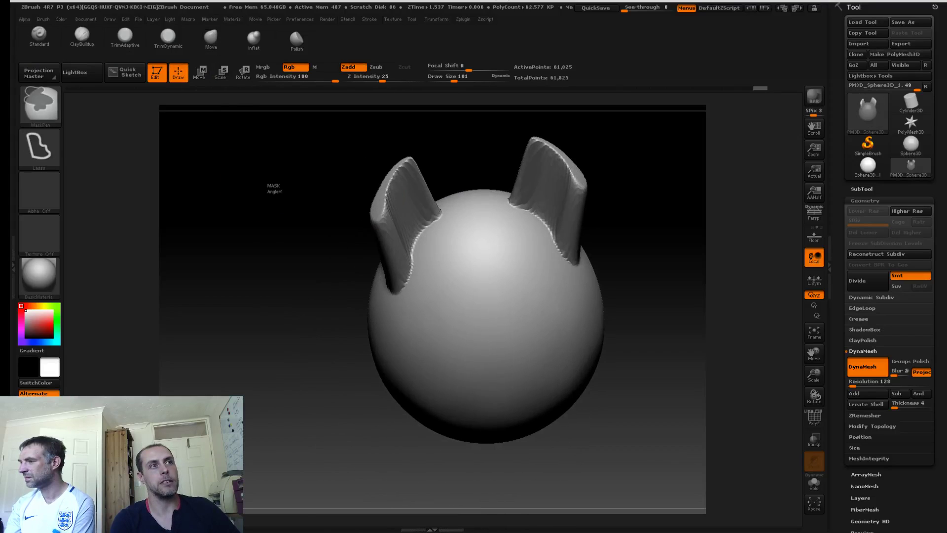
pyautogui.press('s')
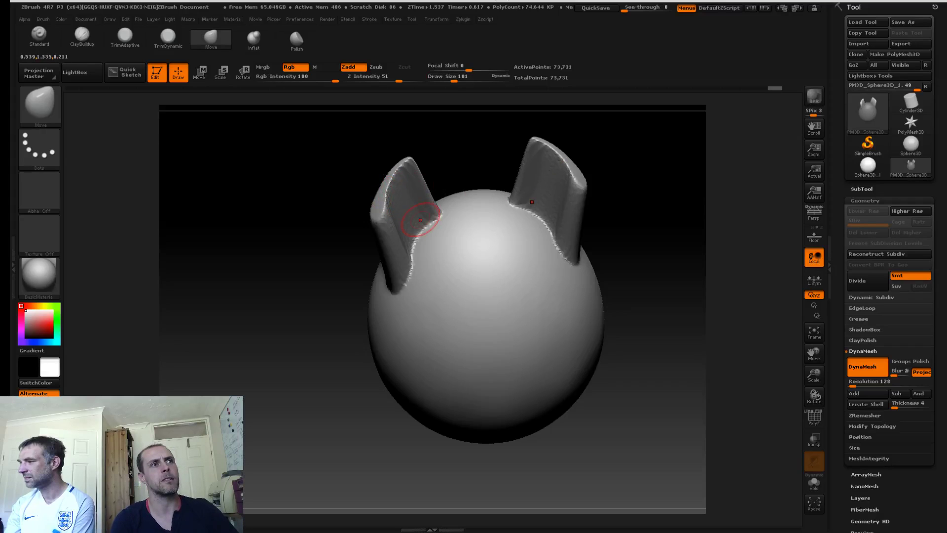
pyautogui.moveTo(340, 170)
pyautogui.mouseDown()
pyautogui.moveTo(371, 164)
pyautogui.moveTo(359, 160)
pyautogui.moveTo(346, 167)
pyautogui.moveTo(368, 172)
pyautogui.moveTo(367, 148)
pyautogui.mouseUp()
pyautogui.press('s')
pyautogui.keyDown('shift'); pyautogui.moveTo(414, 235); pyautogui.dragTo(416, 193); pyautogui.keyUp('shift')
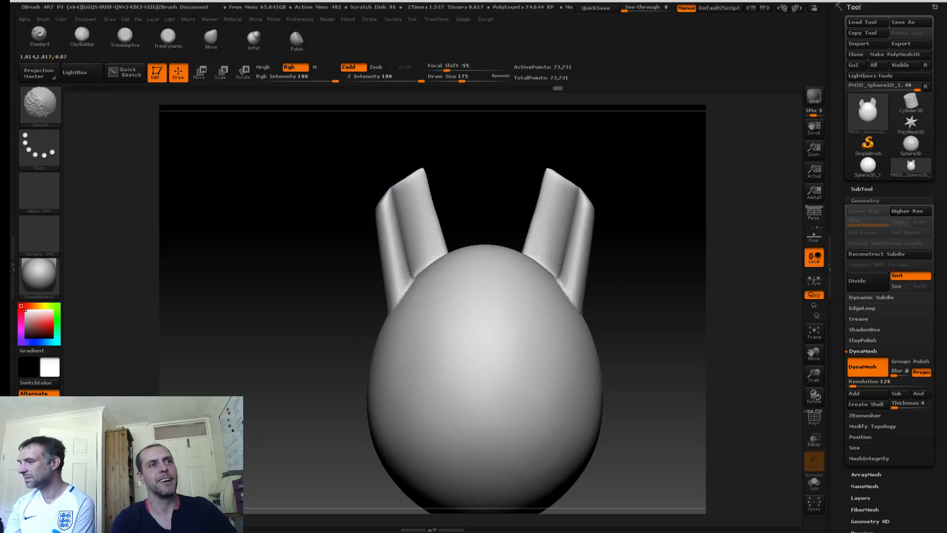
# Step: Shape the ears' outer upper corners inward into curved points with the Move brush at a draw size of 270
pyautogui.click(211, 38)
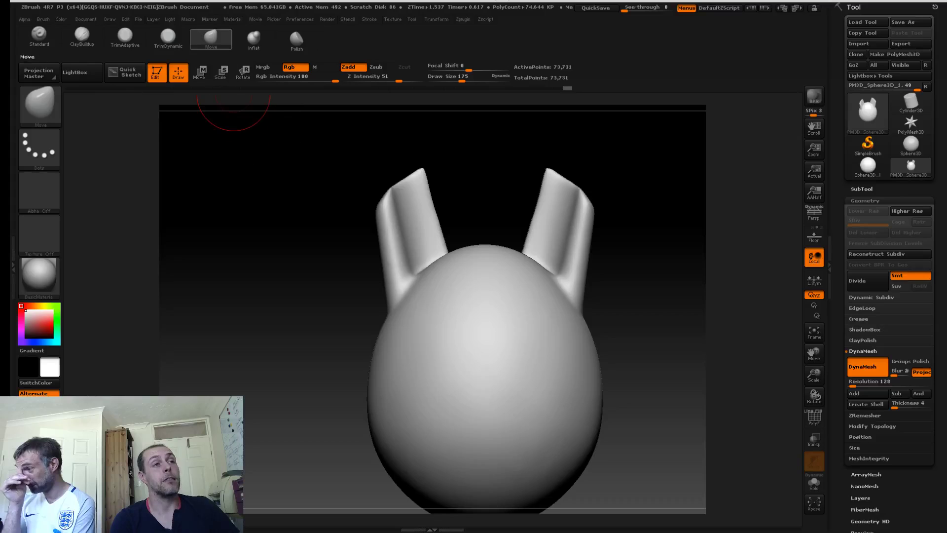
pyautogui.press('s')
pyautogui.moveTo(378, 203)
pyautogui.mouseDown()
pyautogui.moveTo(395, 214)
pyautogui.moveTo(410, 198)
pyautogui.moveTo(434, 221)
pyautogui.moveTo(422, 203)
pyautogui.mouseUp()
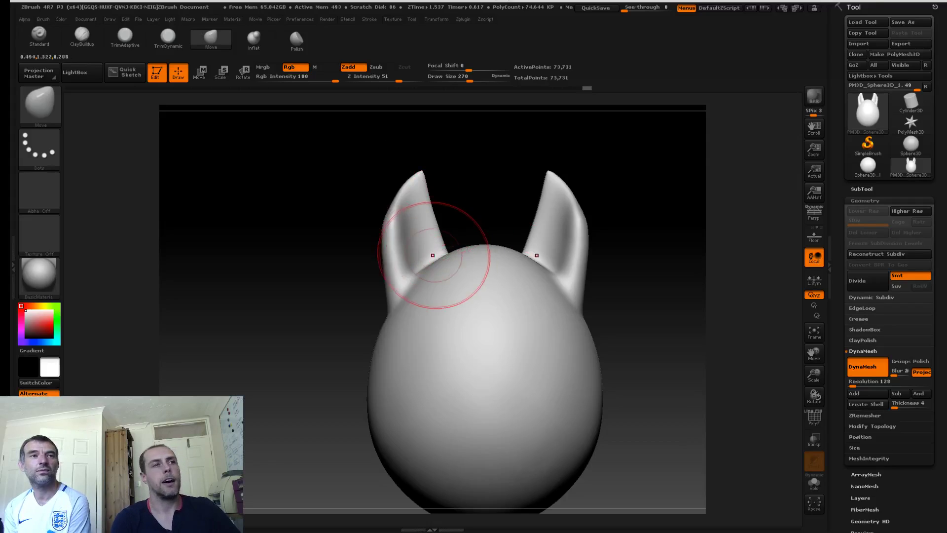
# Step: Raise the ear tips, smooth the outer edges, and widen the ears' lower outer sides with the Move brush
pyautogui.moveTo(418, 177); pyautogui.dragTo(413, 168)
pyautogui.moveTo(402, 200); pyautogui.dragTo(395, 202)
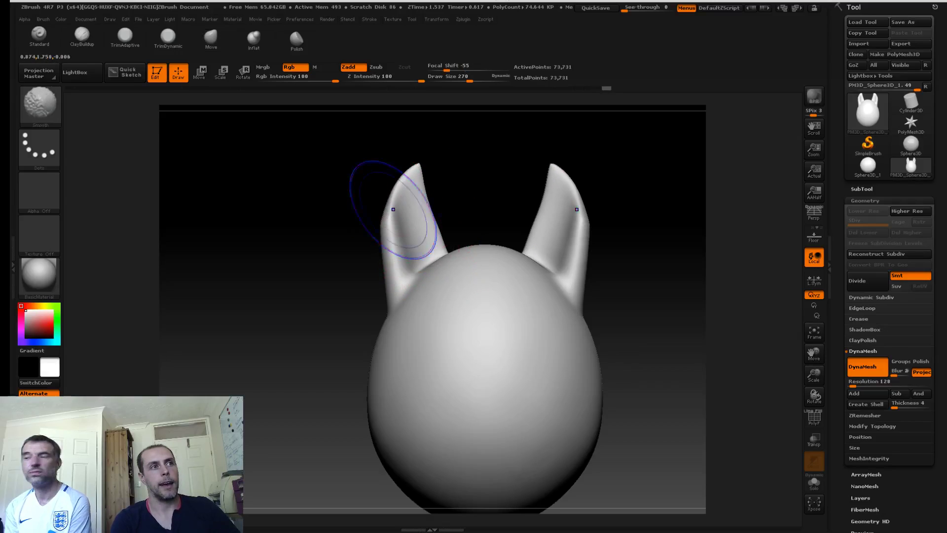
pyautogui.moveTo(385, 242); pyautogui.dragTo(381, 242)
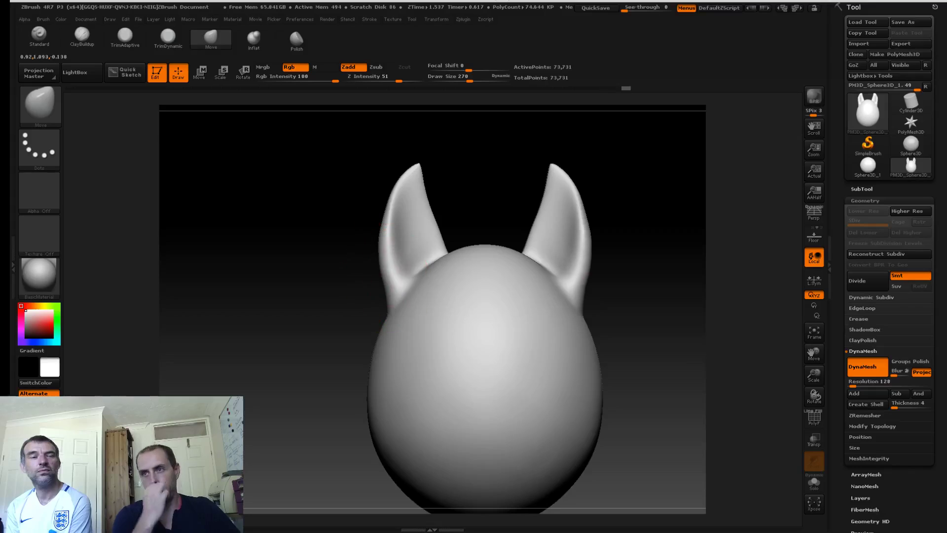
pyautogui.moveTo(385, 230); pyautogui.dragTo(387, 230)
pyautogui.moveTo(391, 277); pyautogui.dragTo(383, 302)
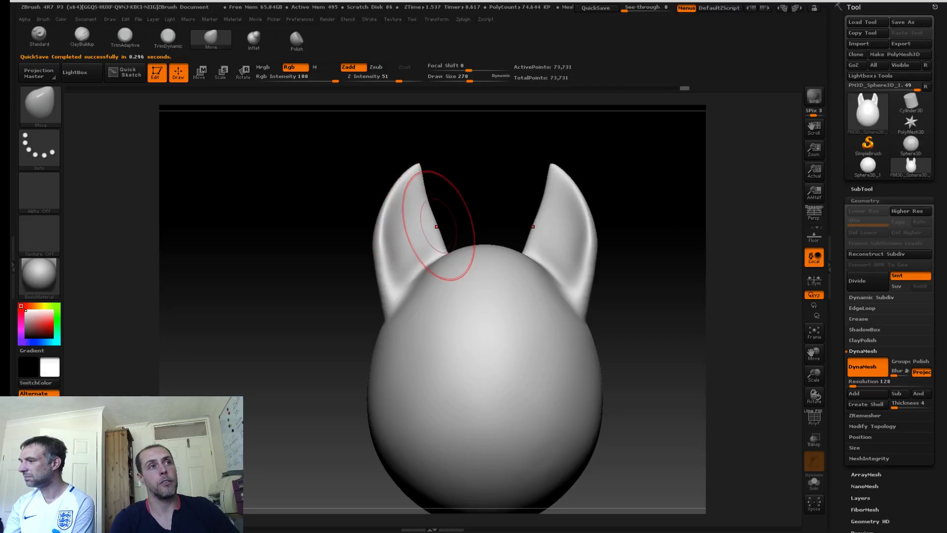
# Step: Fill out the ears' inner edges and raise their tips with the Move brush, refining at a draw size of 226
pyautogui.moveTo(431, 209)
pyautogui.mouseDown()
pyautogui.moveTo(391, 182)
pyautogui.moveTo(412, 156)
pyautogui.moveTo(425, 174)
pyautogui.moveTo(379, 190)
pyautogui.moveTo(397, 210)
pyautogui.moveTo(383, 236)
pyautogui.mouseUp()
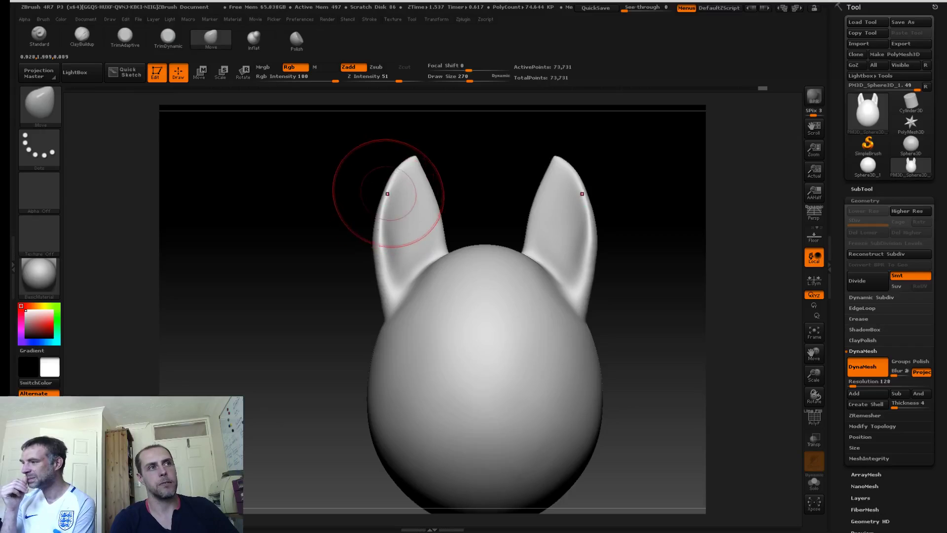
pyautogui.press('s')
pyautogui.moveTo(398, 186); pyautogui.dragTo(394, 186)
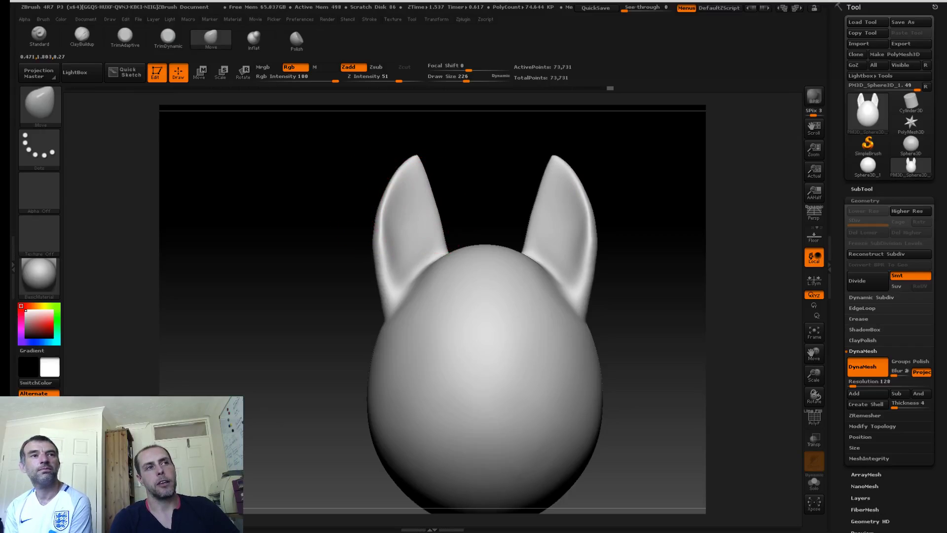
# Step: Smooth the ears and refine their depth and side profile with the Move brush at draw sizes 297 and 244
pyautogui.press('shift')
pyautogui.moveTo(328, 191); pyautogui.dragTo(303, 227)
pyautogui.moveTo(249, 205)
pyautogui.mouseDown()
pyautogui.moveTo(277, 237)
pyautogui.moveTo(307, 216)
pyautogui.moveTo(249, 204)
pyautogui.moveTo(247, 216)
pyautogui.mouseUp()
pyautogui.press('s')
pyautogui.moveTo(388, 274); pyautogui.dragTo(395, 275)
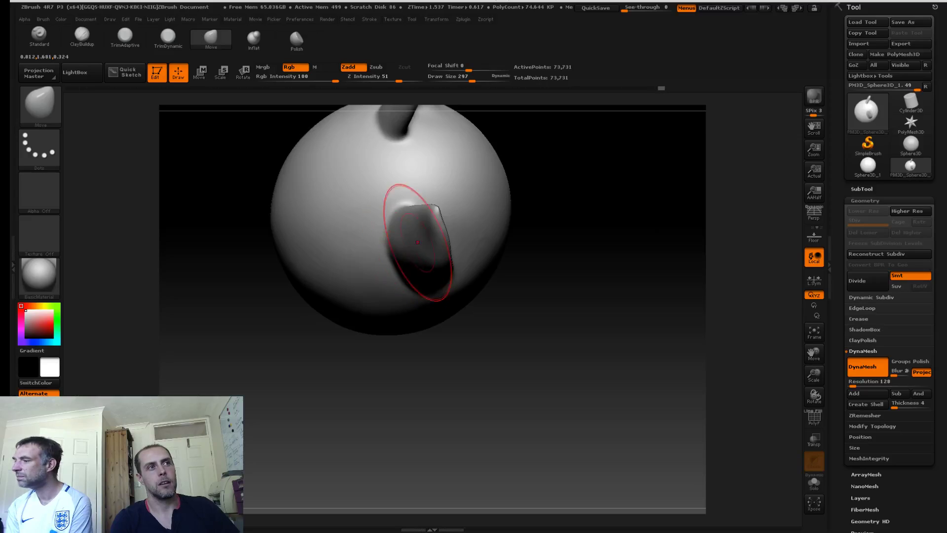
pyautogui.keyDown('shift'); pyautogui.moveTo(416, 250); pyautogui.dragTo(409, 276); pyautogui.keyUp('shift')
pyautogui.moveTo(262, 306)
pyautogui.mouseDown()
pyautogui.moveTo(306, 277)
pyautogui.moveTo(272, 236)
pyautogui.moveTo(296, 232)
pyautogui.mouseUp()
pyautogui.press('s')
pyautogui.moveTo(436, 257); pyautogui.dragTo(447, 272)
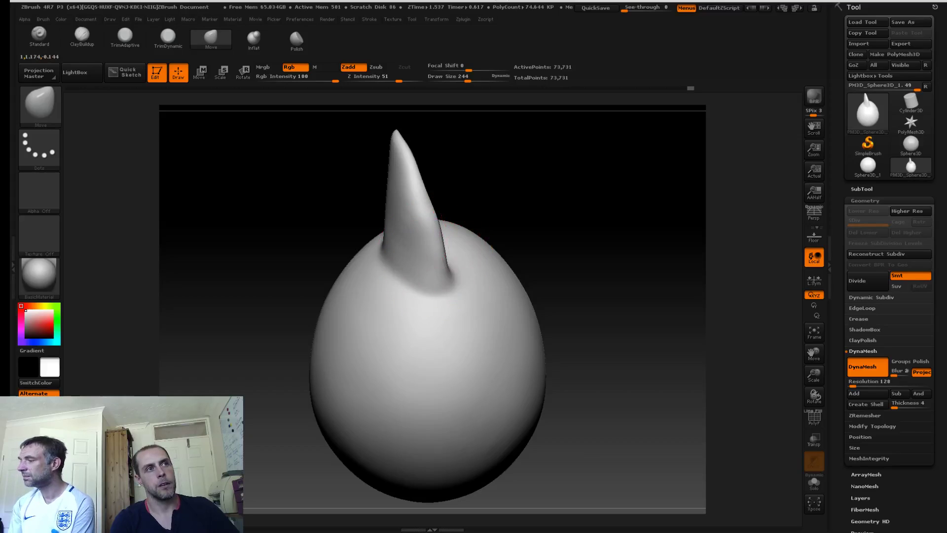
# Step: Slim the ears' upper outer edges inward toward the tips with the Move brush at draw sizes 332 and 192
pyautogui.moveTo(503, 194); pyautogui.dragTo(398, 218)
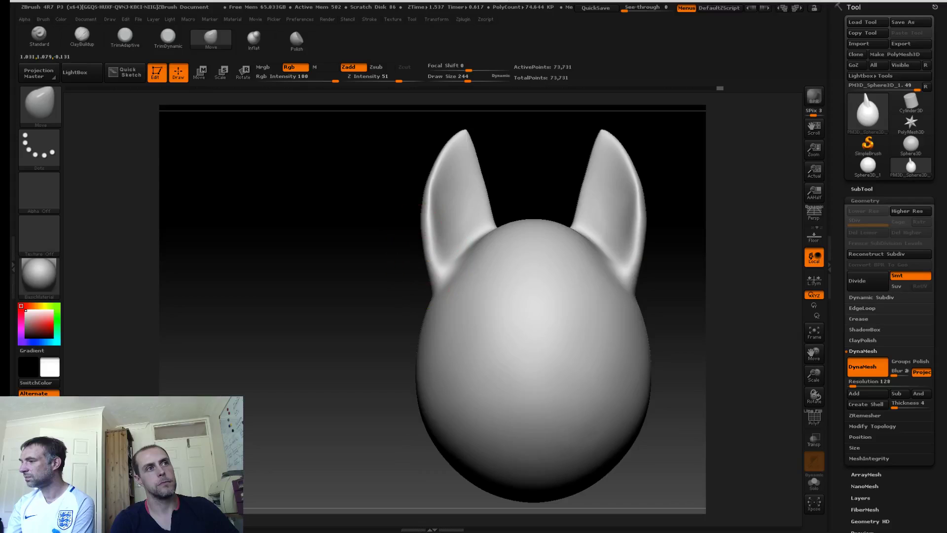
pyautogui.press('s')
pyautogui.moveTo(423, 212)
pyautogui.mouseDown()
pyautogui.moveTo(444, 213)
pyautogui.moveTo(433, 189)
pyautogui.moveTo(442, 179)
pyautogui.mouseUp()
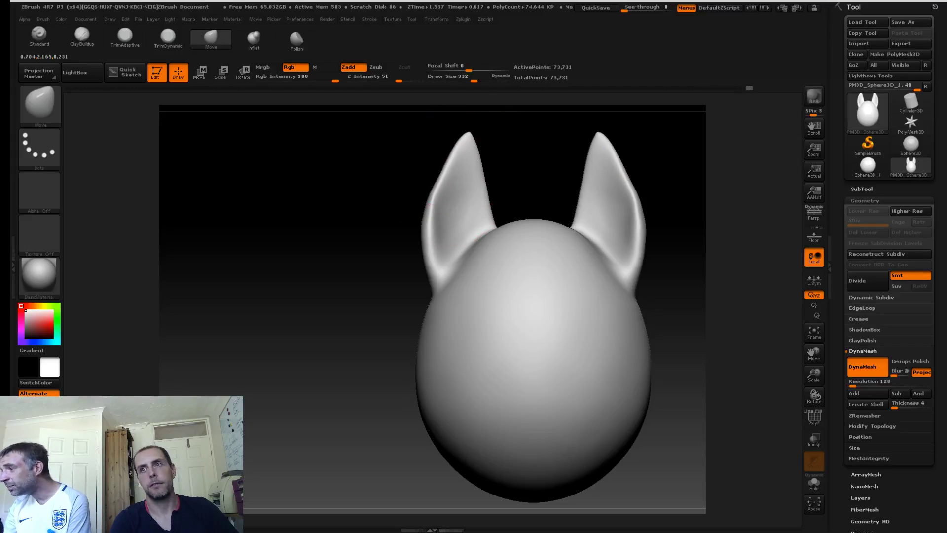
pyautogui.press('s')
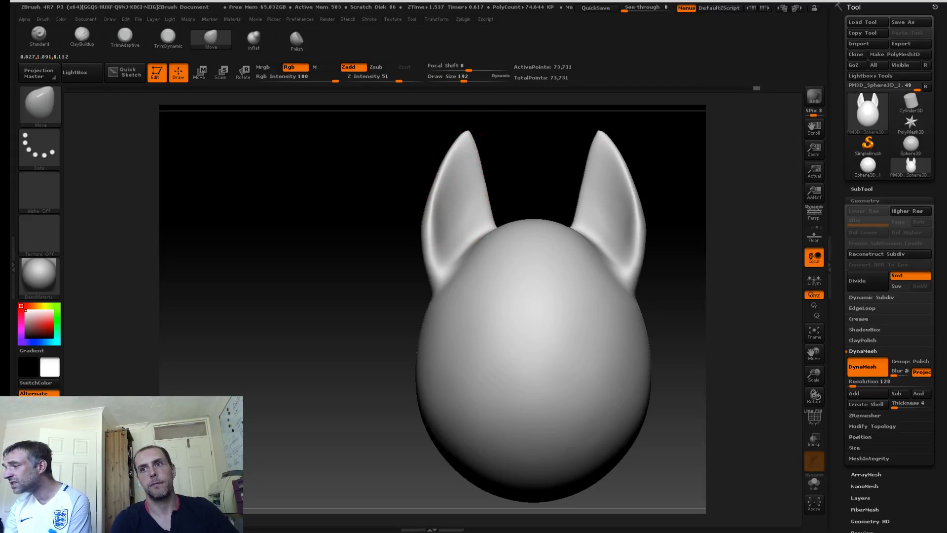
pyautogui.press('s')
pyautogui.moveTo(423, 243)
pyautogui.mouseDown()
pyautogui.moveTo(430, 218)
pyautogui.moveTo(424, 227)
pyautogui.moveTo(391, 198)
pyautogui.moveTo(377, 217)
pyautogui.moveTo(383, 240)
pyautogui.mouseUp()
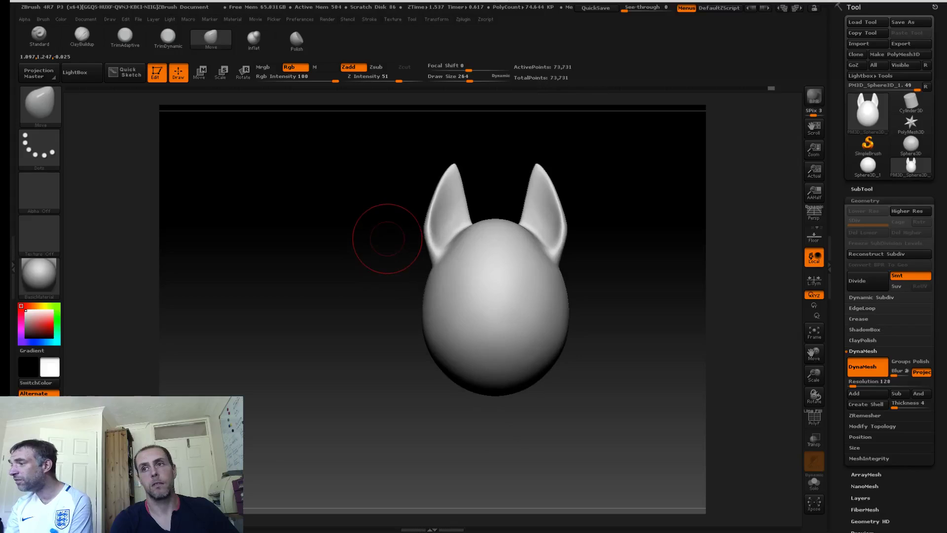
pyautogui.moveTo(365, 147)
pyautogui.keyDown('ctrl'); pyautogui.mouseDown()
pyautogui.moveTo(569, 276)
pyautogui.moveTo(467, 141)
pyautogui.mouseUp(); pyautogui.keyUp('ctrl')
pyautogui.moveTo(356, 207)
pyautogui.keyDown('ctrl'); pyautogui.mouseDown()
pyautogui.moveTo(543, 258)
pyautogui.moveTo(461, 148)
pyautogui.mouseUp(); pyautogui.keyUp('ctrl')
pyautogui.keyDown('ctrl'); pyautogui.click(455, 231); pyautogui.keyUp('ctrl')
pyautogui.hotkey('ctrl', 'z')
pyautogui.hotkey('ctrl', 'z')
# Step: Mask the upper head and ears, shorten the egg's lower part upward with the transpose line, and clear the mask
pyautogui.moveTo(394, 237)
pyautogui.keyDown('ctrl'); pyautogui.mouseDown()
pyautogui.moveTo(451, 271)
pyautogui.moveTo(572, 144)
pyautogui.moveTo(434, 148)
pyautogui.mouseUp(); pyautogui.keyUp('ctrl')
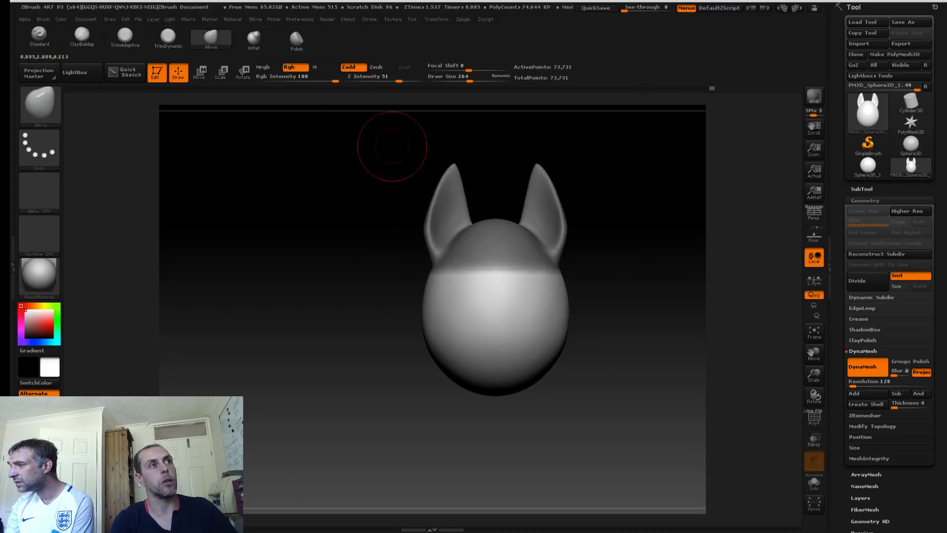
pyautogui.click(200, 72)
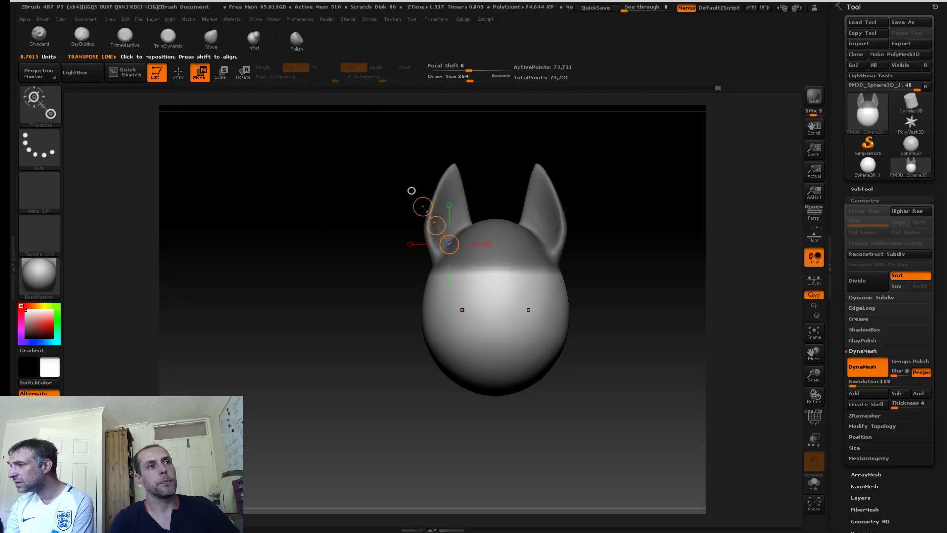
pyautogui.keyDown('shift'); pyautogui.moveTo(476, 363); pyautogui.dragTo(475, 218); pyautogui.keyUp('shift')
pyautogui.click(465, 365)
pyautogui.hotkey('ctrl', 'z')
pyautogui.moveTo(475, 199); pyautogui.dragTo(475, 364)
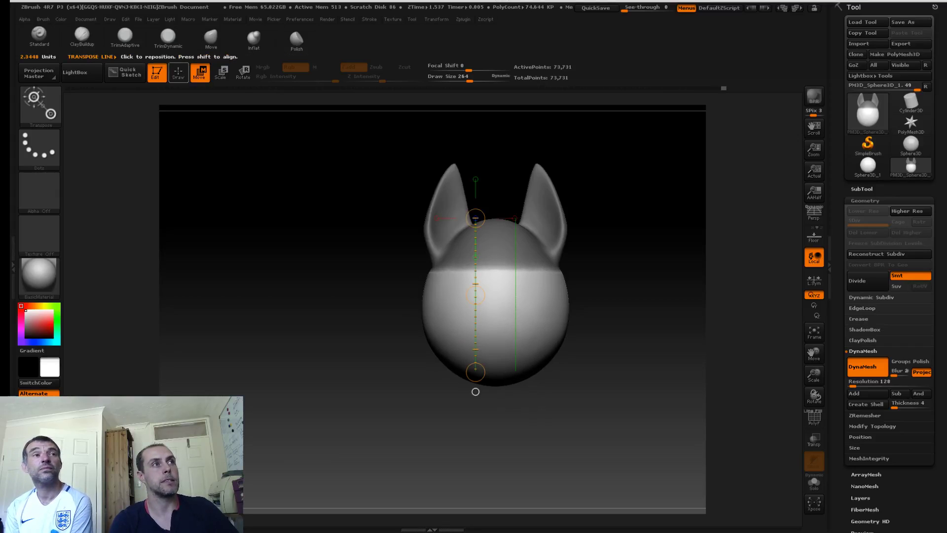
pyautogui.press('q')
pyautogui.keyDown('ctrl'); pyautogui.click(296, 190); pyautogui.keyUp('ctrl')
# Step: Smooth the seam across the front of the head and return to the Move brush in Draw mode
pyautogui.press('shift')
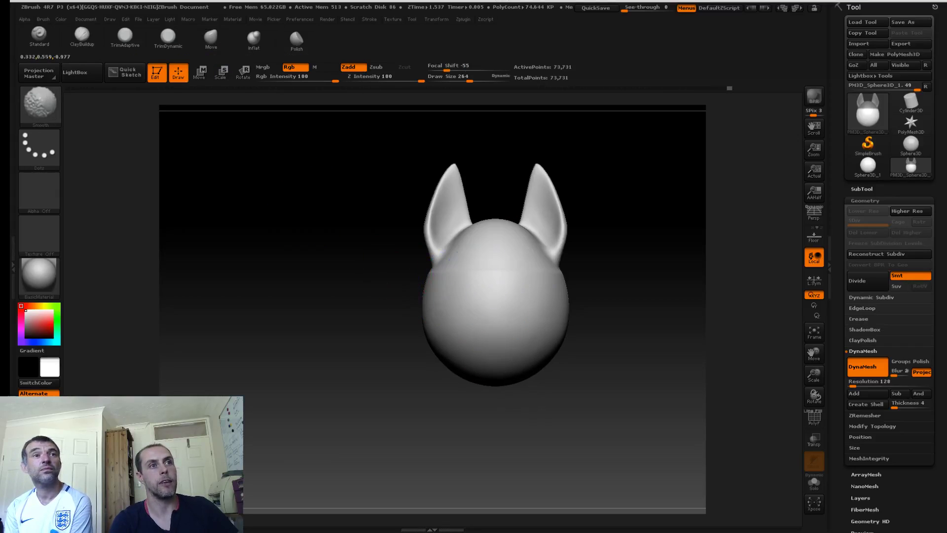
pyautogui.moveTo(391, 271); pyautogui.dragTo(360, 276)
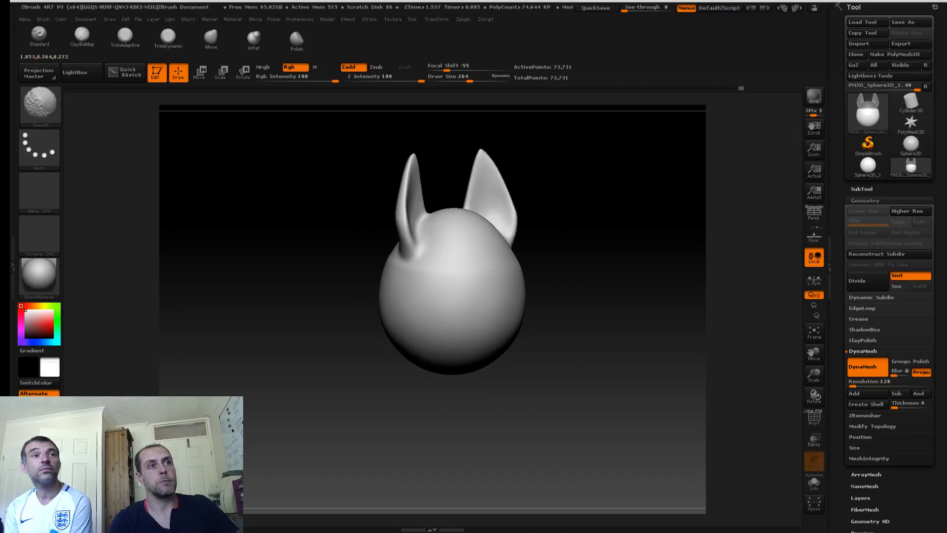
pyautogui.keyDown('shift'); pyautogui.moveTo(352, 277); pyautogui.dragTo(379, 284); pyautogui.keyUp('shift')
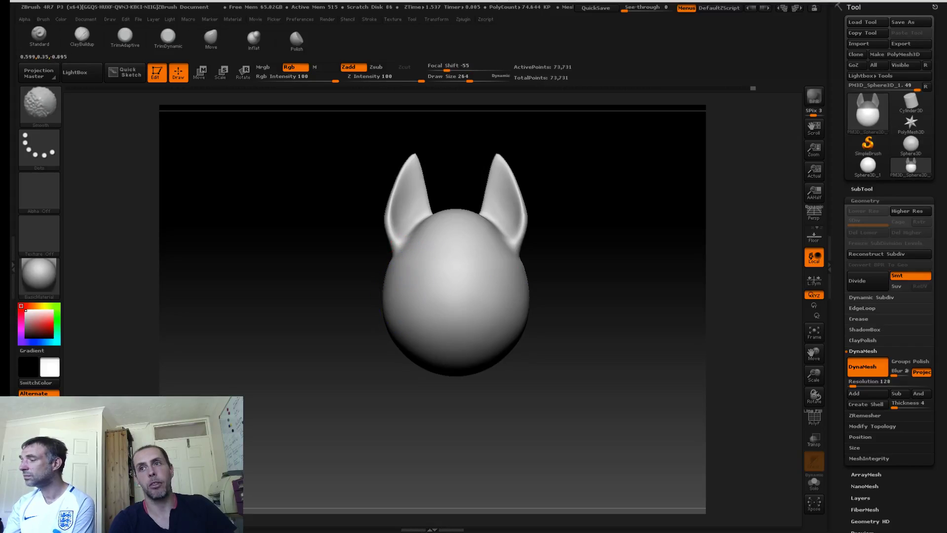
pyautogui.press('b')
pyautogui.press('m')
pyautogui.press('v')
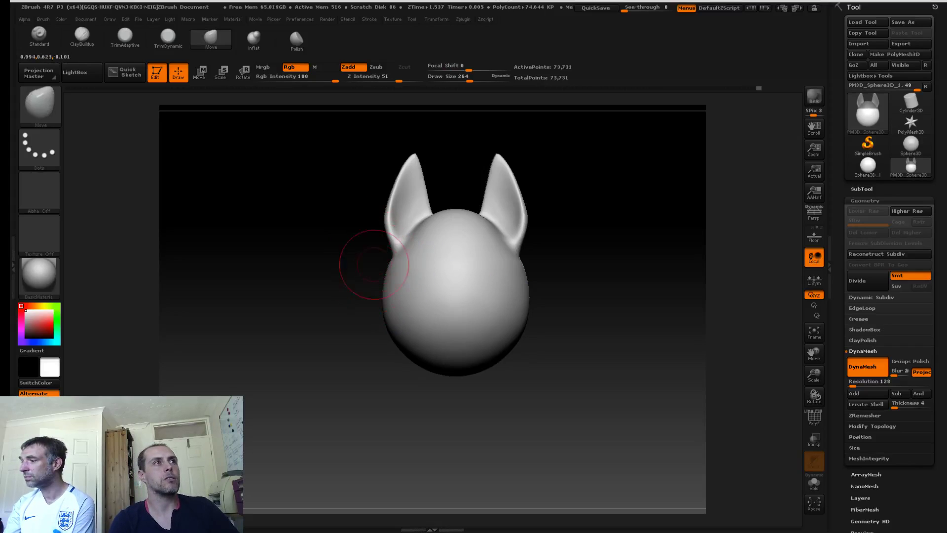
pyautogui.click(200, 72)
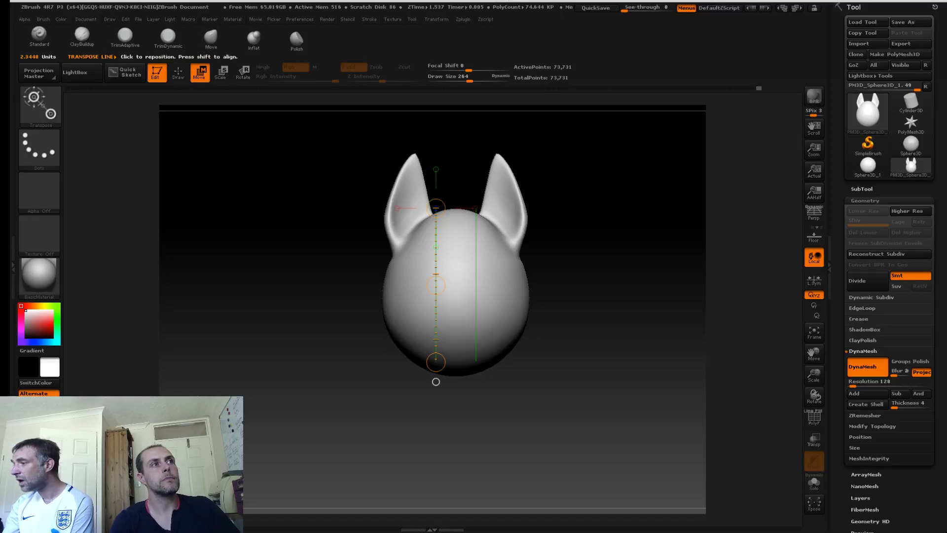
pyautogui.press('q')
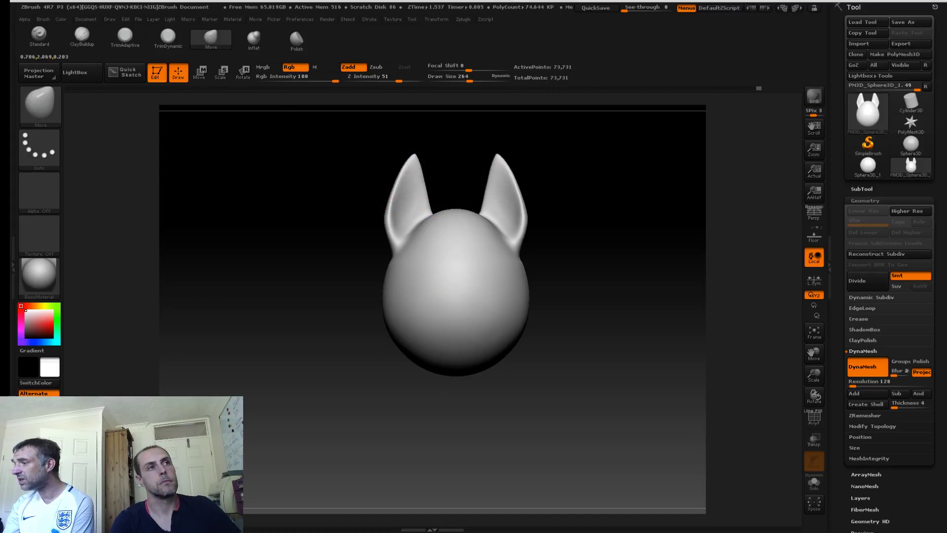
# Step: Shorten the ear tips and refine the outer edges with the Move brush at a draw size of 264, smoothing the result
pyautogui.moveTo(408, 174); pyautogui.dragTo(405, 173)
pyautogui.press('s')
pyautogui.moveTo(407, 166)
pyautogui.mouseDown()
pyautogui.moveTo(412, 192)
pyautogui.moveTo(427, 196)
pyautogui.moveTo(395, 196)
pyautogui.moveTo(399, 184)
pyautogui.mouseUp()
pyautogui.press('s')
pyautogui.press('s')
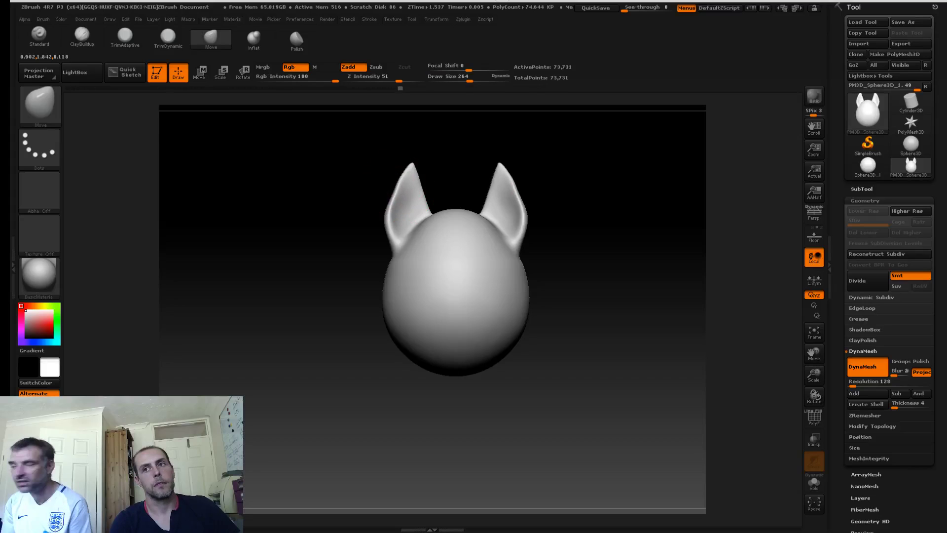
pyautogui.moveTo(387, 221); pyautogui.dragTo(389, 220)
pyautogui.keyDown('shift'); pyautogui.moveTo(398, 180); pyautogui.dragTo(395, 193); pyautogui.keyUp('shift')
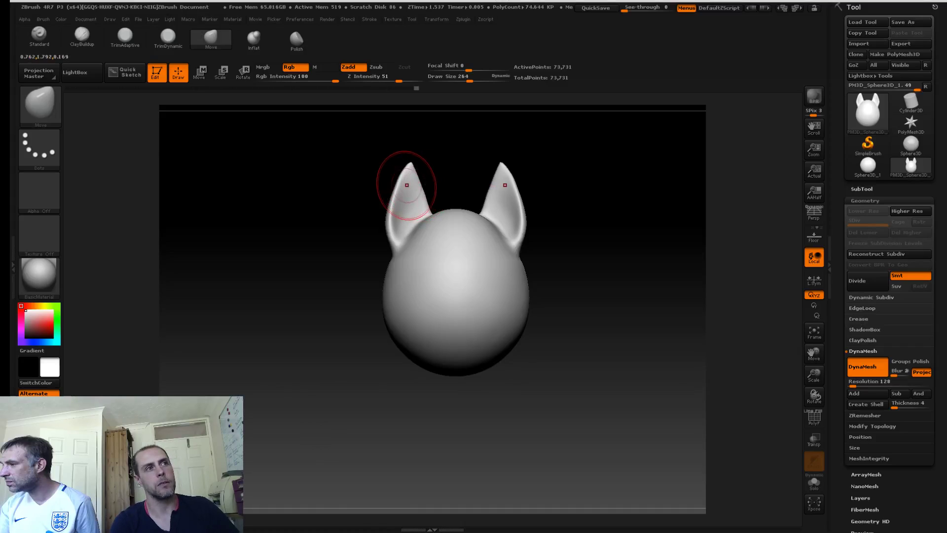
# Step: Round out the ears' outer edges with the Move brush at a draw size of 165 and smooth them
pyautogui.moveTo(326, 201)
pyautogui.mouseDown()
pyautogui.moveTo(327, 254)
pyautogui.moveTo(340, 271)
pyautogui.mouseUp()
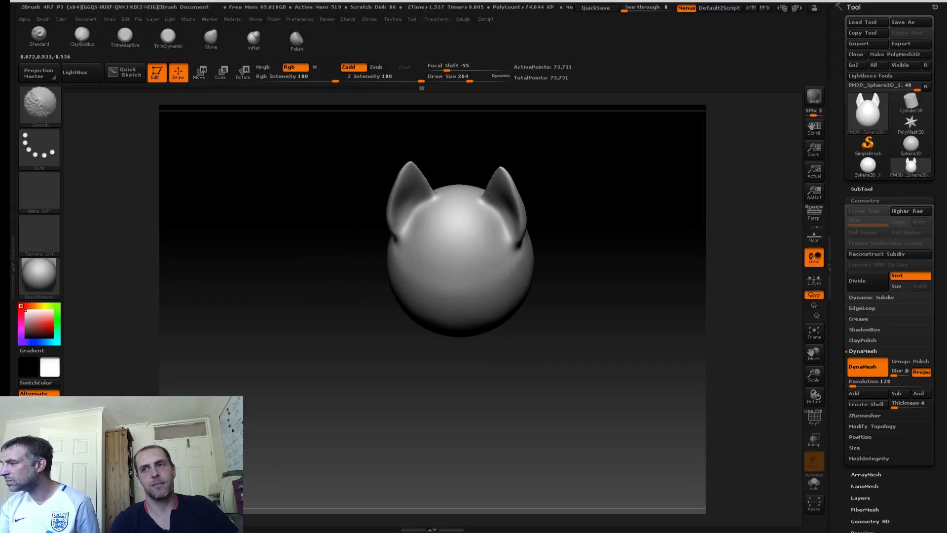
pyautogui.moveTo(357, 238); pyautogui.dragTo(354, 194)
pyautogui.moveTo(333, 284)
pyautogui.keyDown('alt'); pyautogui.mouseDown()
pyautogui.moveTo(351, 227)
pyautogui.moveTo(384, 217)
pyautogui.mouseUp(); pyautogui.keyUp('alt')
pyautogui.press('s')
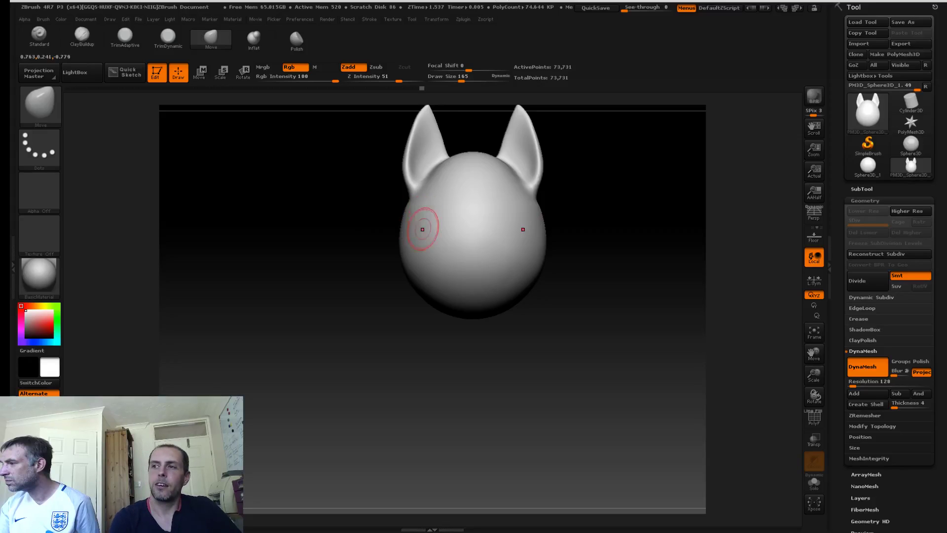
pyautogui.moveTo(305, 216)
pyautogui.keyDown('alt'); pyautogui.mouseDown()
pyautogui.moveTo(311, 235)
pyautogui.moveTo(292, 225)
pyautogui.moveTo(329, 246)
pyautogui.moveTo(343, 203)
pyautogui.moveTo(327, 226)
pyautogui.mouseUp(); pyautogui.keyUp('alt')
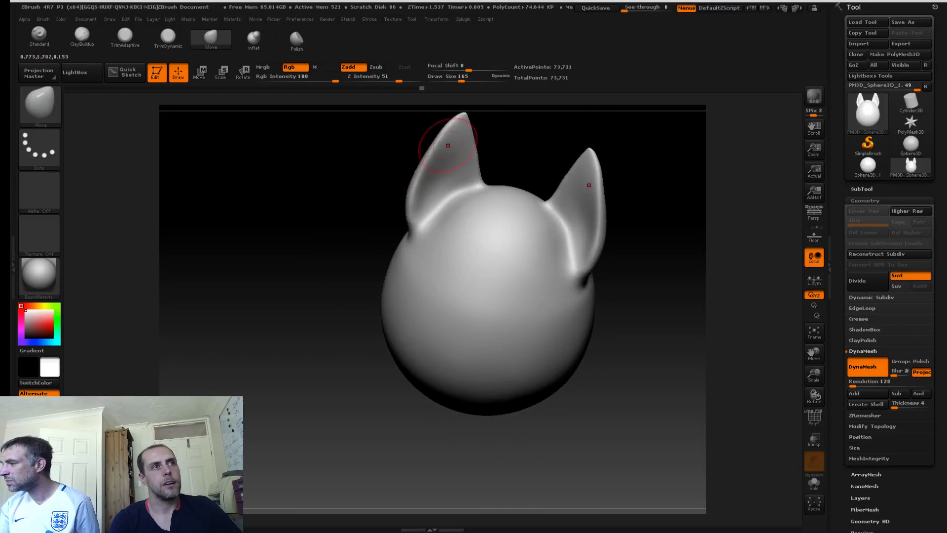
pyautogui.keyDown('shift'); pyautogui.moveTo(368, 144); pyautogui.dragTo(377, 129); pyautogui.keyUp('shift')
pyautogui.press('s')
pyautogui.moveTo(429, 150)
pyautogui.mouseDown()
pyautogui.moveTo(417, 128)
pyautogui.moveTo(391, 178)
pyautogui.mouseUp()
# Step: Paint a round mask with the FreeHand stroke at draw size 97 on top of the head between the ears, and invert it
pyautogui.press('s')
pyautogui.press('s')
pyautogui.moveTo(486, 196); pyautogui.dragTo(472, 195)
pyautogui.moveTo(484, 162); pyautogui.dragTo(487, 181)
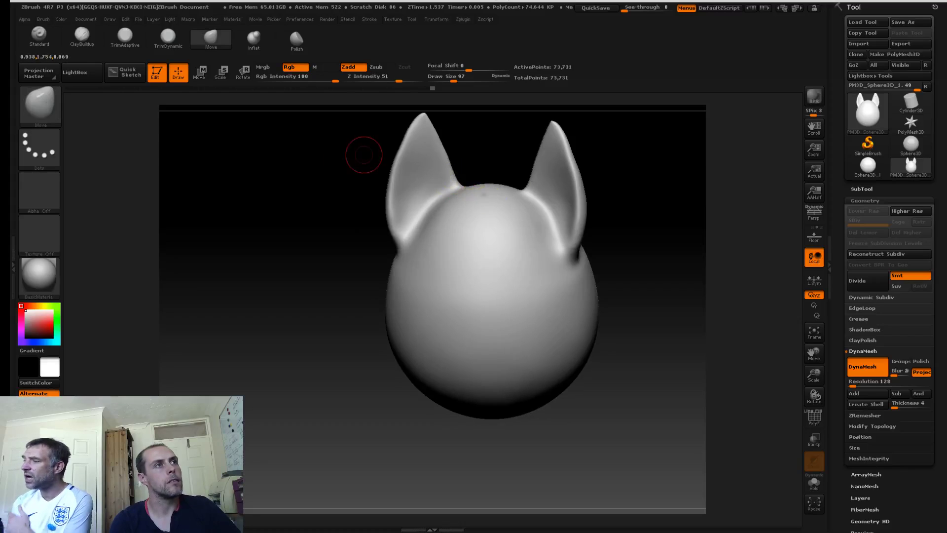
pyautogui.keyDown('ctrl'); pyautogui.click(39, 148); pyautogui.keyUp('ctrl')
pyautogui.click(180, 157)
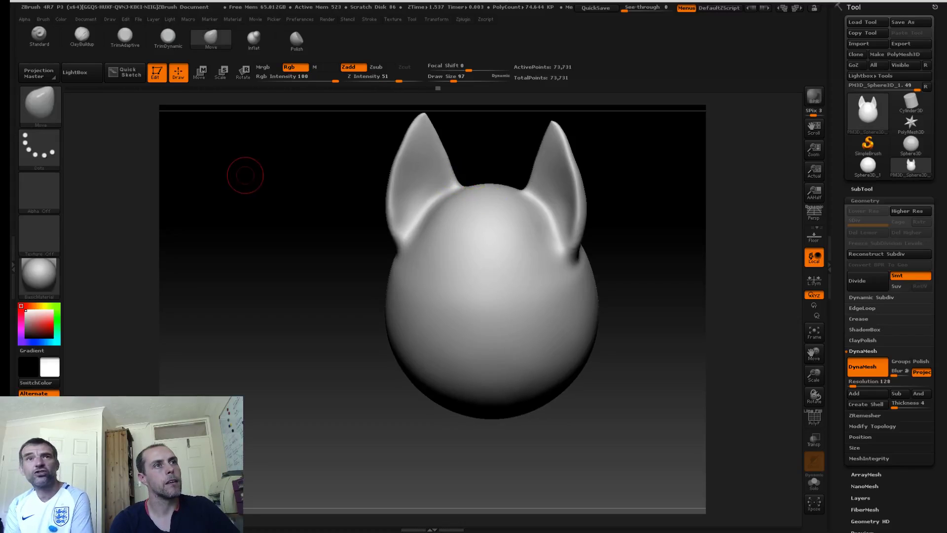
pyautogui.moveTo(379, 155); pyautogui.dragTo(357, 241)
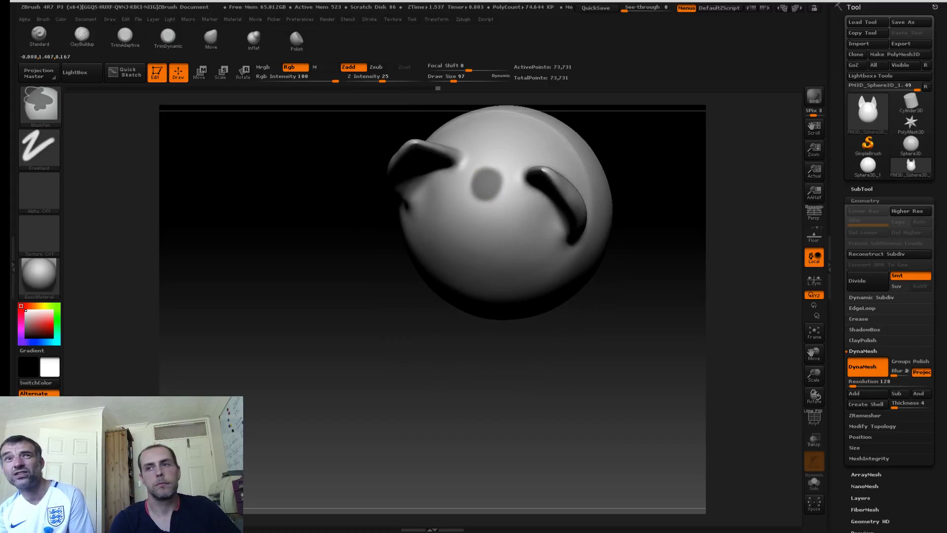
pyautogui.moveTo(342, 199)
pyautogui.mouseDown()
pyautogui.moveTo(320, 145)
pyautogui.moveTo(347, 194)
pyautogui.mouseUp()
pyautogui.keyDown('ctrl'); pyautogui.click(331, 178); pyautogui.keyUp('ctrl')
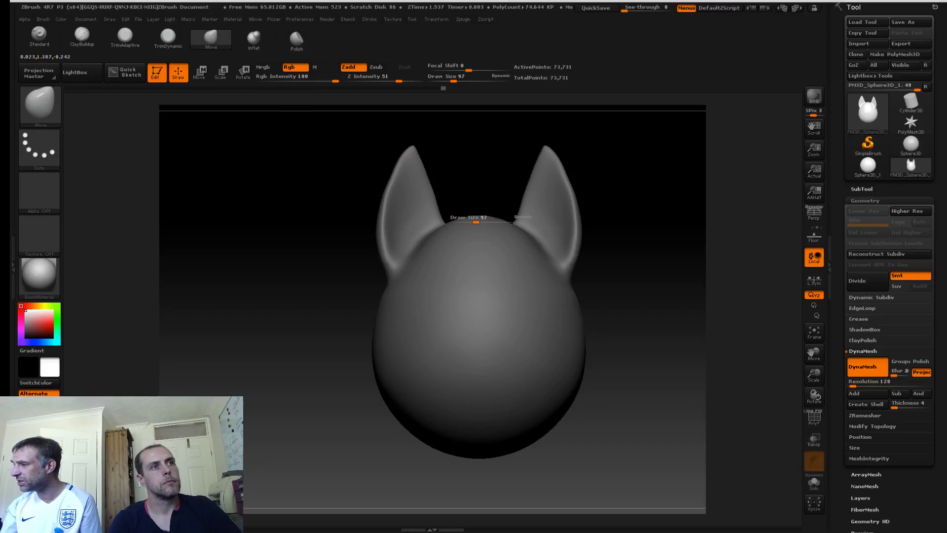
# Step: Pull the unmasked circle upward into a rounded knob with the Move brush at a draw size of 197
pyautogui.press('s')
pyautogui.moveTo(472, 216); pyautogui.dragTo(479, 212)
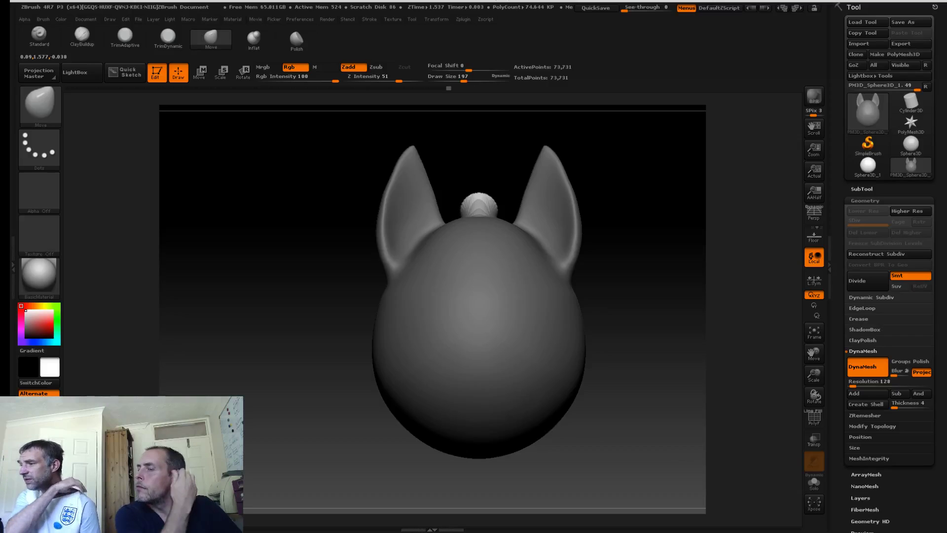
pyautogui.moveTo(472, 160)
pyautogui.mouseDown()
pyautogui.moveTo(419, 170)
pyautogui.moveTo(412, 217)
pyautogui.moveTo(315, 222)
pyautogui.moveTo(395, 247)
pyautogui.moveTo(385, 187)
pyautogui.moveTo(264, 181)
pyautogui.mouseUp()
pyautogui.hotkey('ctrl', 'z')
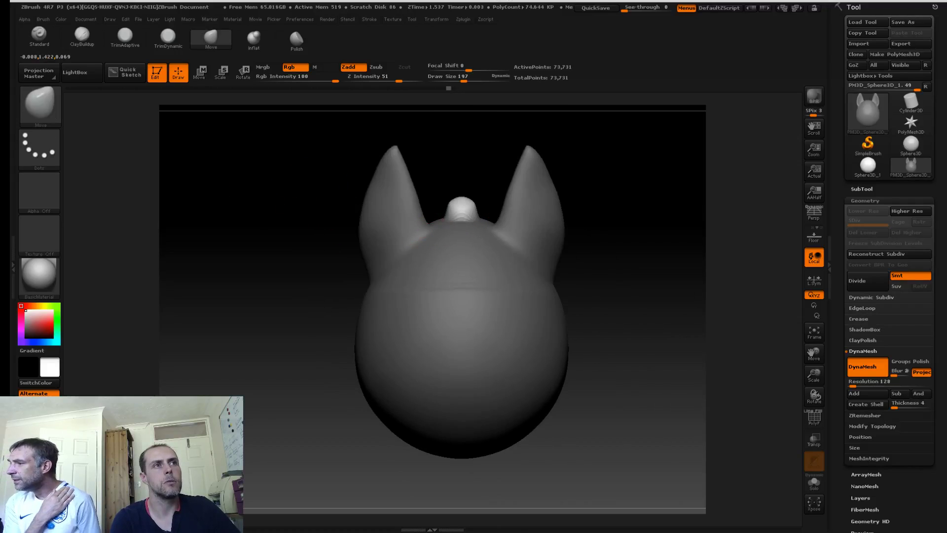
pyautogui.moveTo(458, 172)
pyautogui.mouseDown()
pyautogui.moveTo(410, 207)
pyautogui.moveTo(442, 236)
pyautogui.mouseUp()
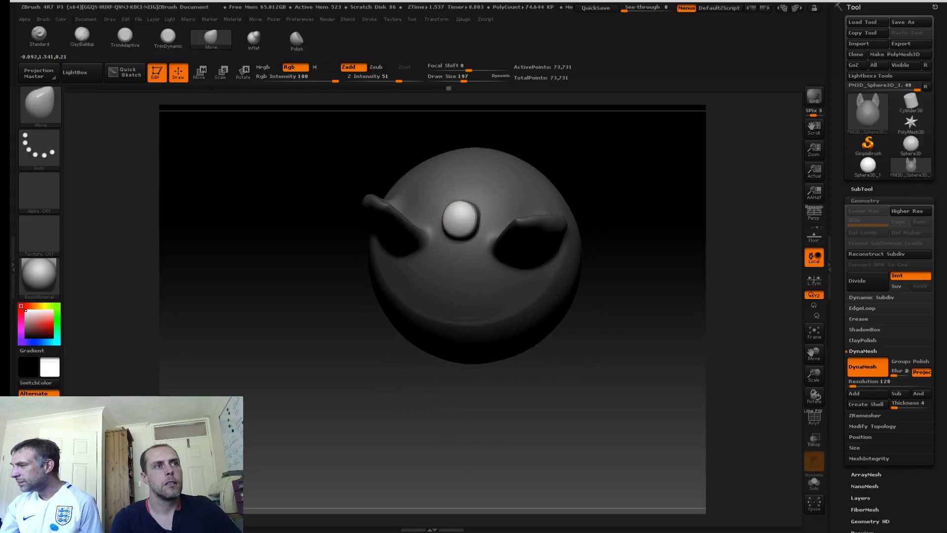
# Step: Clear the mask and smooth the knob and its base into the top of the head
pyautogui.moveTo(293, 207)
pyautogui.mouseDown()
pyautogui.moveTo(296, 163)
pyautogui.moveTo(385, 207)
pyautogui.moveTo(425, 221)
pyautogui.moveTo(444, 213)
pyautogui.mouseUp()
pyautogui.moveTo(420, 176)
pyautogui.keyDown('shift'); pyautogui.mouseDown()
pyautogui.moveTo(389, 167)
pyautogui.moveTo(411, 177)
pyautogui.moveTo(394, 190)
pyautogui.mouseUp(); pyautogui.keyUp('shift')
pyautogui.keyDown('shift'); pyautogui.moveTo(434, 221); pyautogui.dragTo(439, 213); pyautogui.keyUp('shift')
pyautogui.moveTo(353, 160); pyautogui.dragTo(359, 222)
pyautogui.keyDown('shift'); pyautogui.moveTo(438, 195); pyautogui.dragTo(437, 203); pyautogui.keyUp('shift')
pyautogui.moveTo(533, 352); pyautogui.dragTo(599, 186)
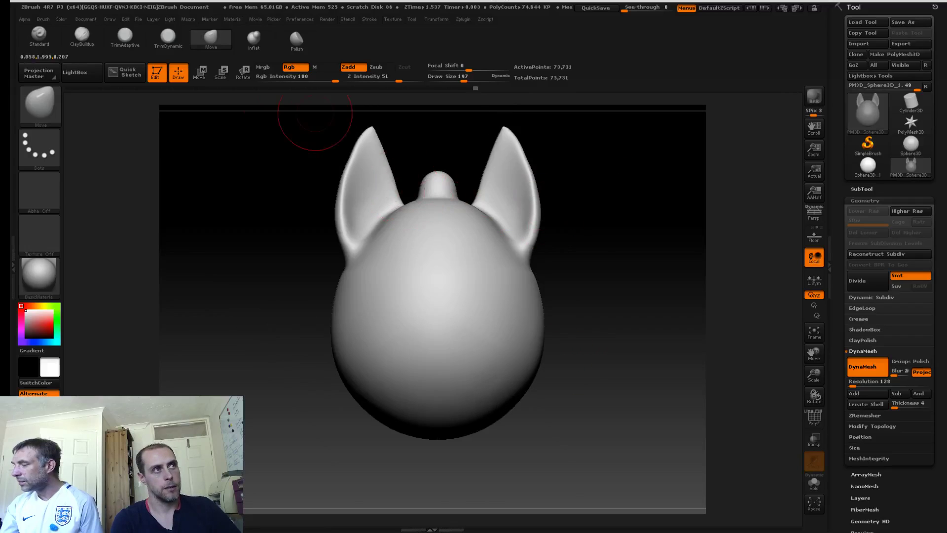
# Step: Narrow the knob's sides with the Move brush at a draw size of 270 and check the head's shape from all around
pyautogui.press('s')
pyautogui.moveTo(419, 199); pyautogui.dragTo(424, 198)
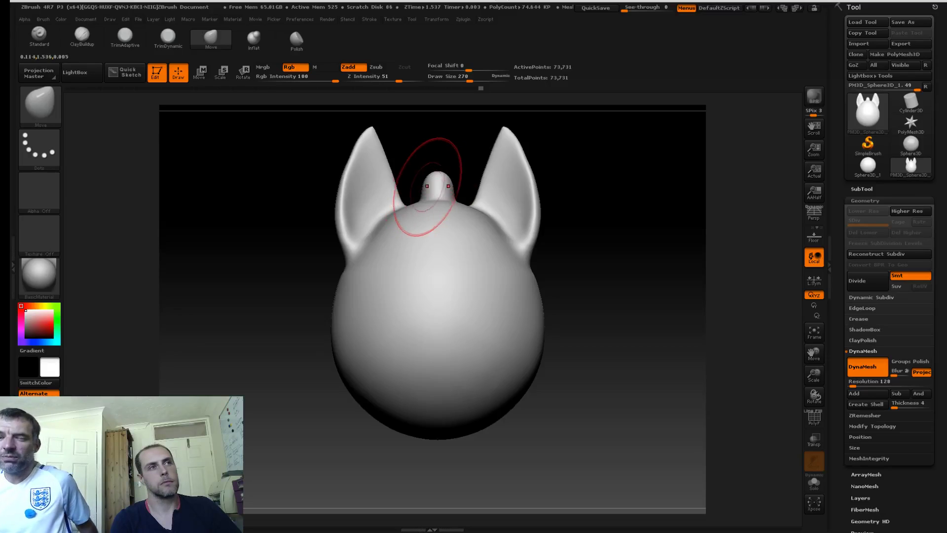
pyautogui.moveTo(602, 143); pyautogui.dragTo(500, 179)
pyautogui.press('shift')
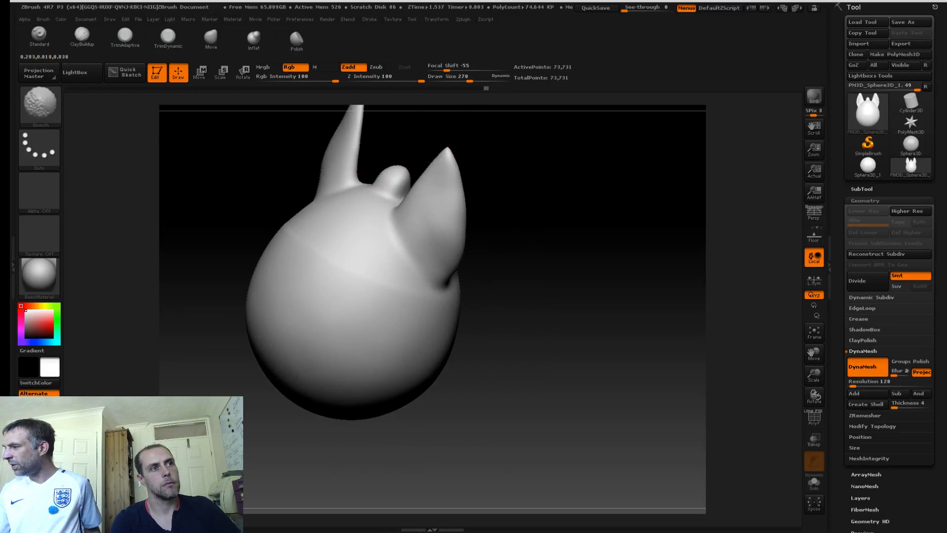
pyautogui.moveTo(577, 198)
pyautogui.mouseDown()
pyautogui.moveTo(543, 222)
pyautogui.moveTo(528, 298)
pyautogui.mouseUp()
pyautogui.press('shift')
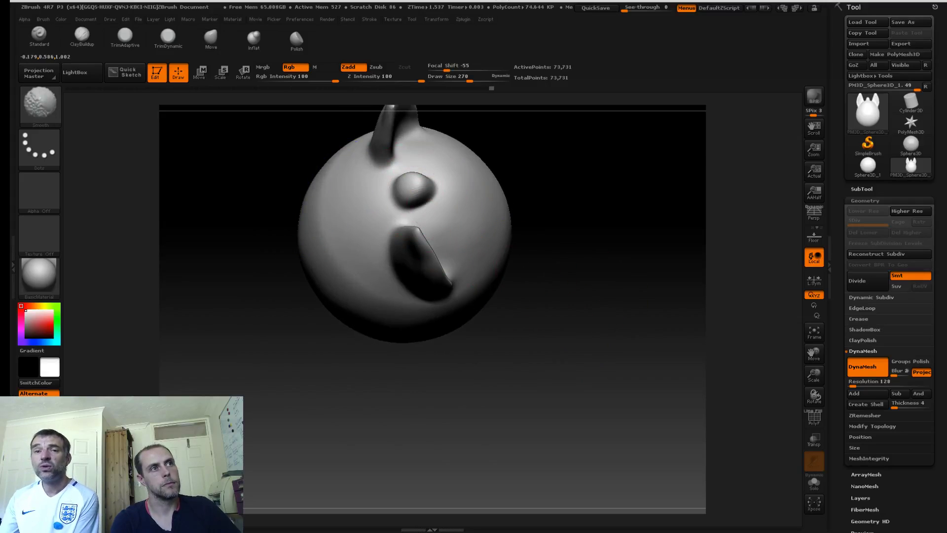
pyautogui.moveTo(577, 306)
pyautogui.mouseDown()
pyautogui.moveTo(499, 272)
pyautogui.moveTo(577, 268)
pyautogui.moveTo(690, 285)
pyautogui.mouseUp()
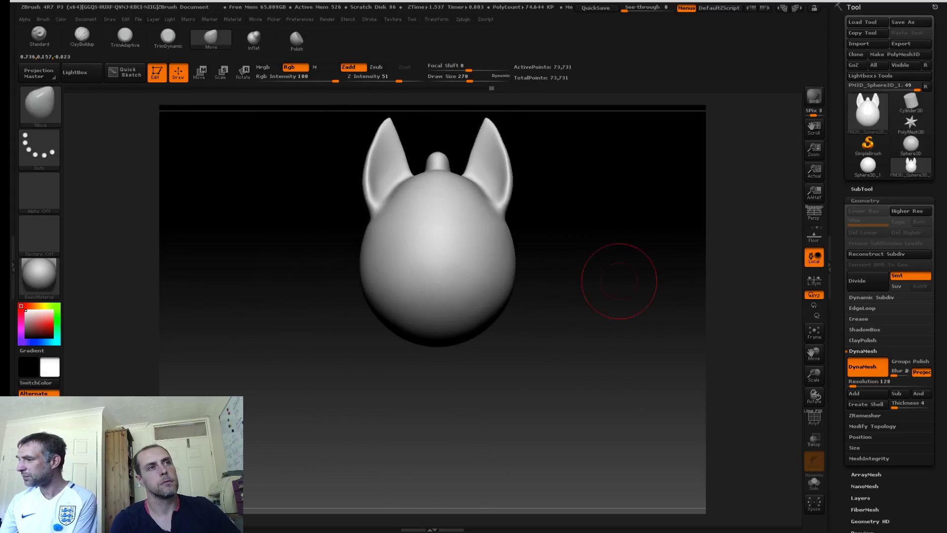
pyautogui.keyDown('alt'); pyautogui.moveTo(323, 188); pyautogui.dragTo(329, 214); pyautogui.keyUp('alt')
pyautogui.keyDown('alt'); pyautogui.moveTo(351, 174); pyautogui.dragTo(345, 204); pyautogui.keyUp('alt')
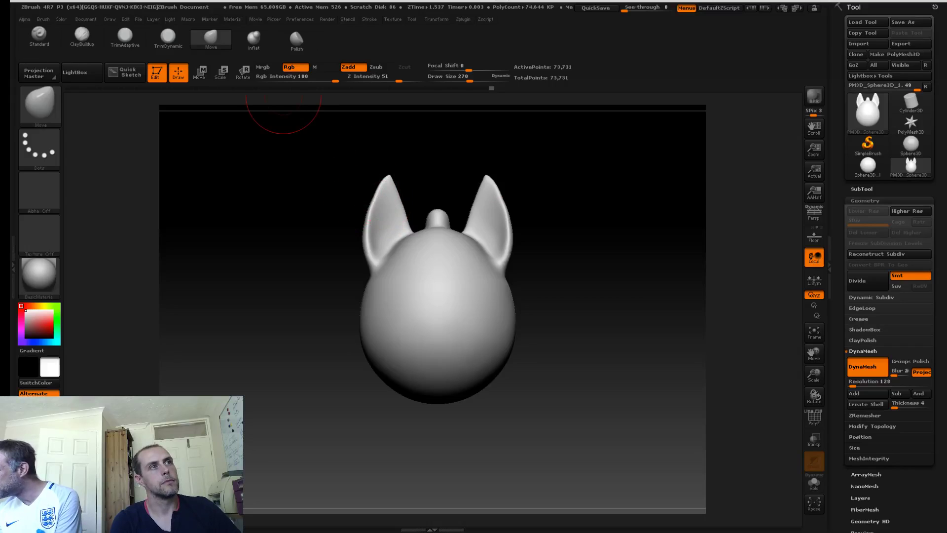
# Step: Pull the ear tips slightly upward with the Move brush at a draw size of 270, and reduce the draw size to 122
pyautogui.moveTo(375, 204)
pyautogui.mouseDown()
pyautogui.moveTo(386, 173)
pyautogui.moveTo(373, 198)
pyautogui.mouseUp()
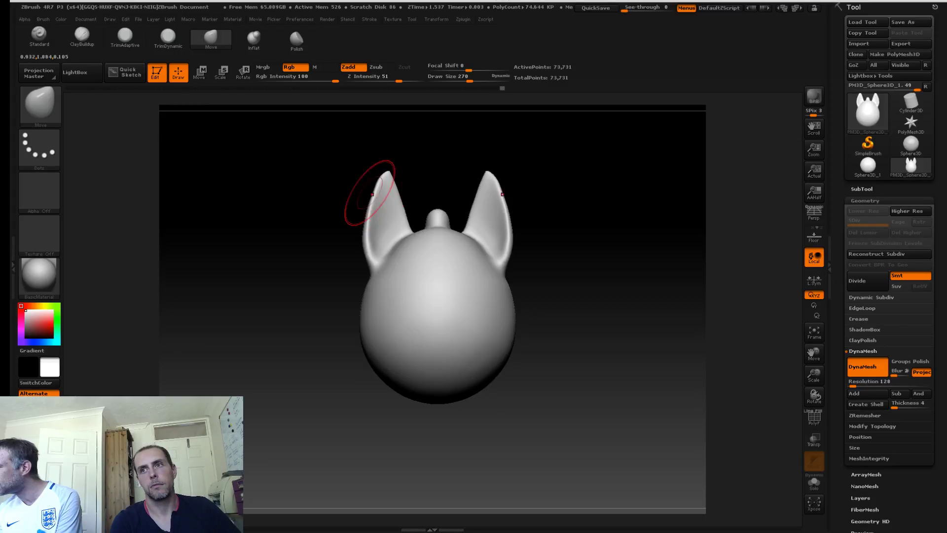
pyautogui.keyDown('alt'); pyautogui.moveTo(322, 286); pyautogui.dragTo(328, 250); pyautogui.keyUp('alt')
pyautogui.press('s')
pyautogui.moveTo(400, 270); pyautogui.dragTo(389, 272)
pyautogui.keyDown('alt'); pyautogui.moveTo(311, 243); pyautogui.dragTo(320, 221); pyautogui.keyUp('alt')
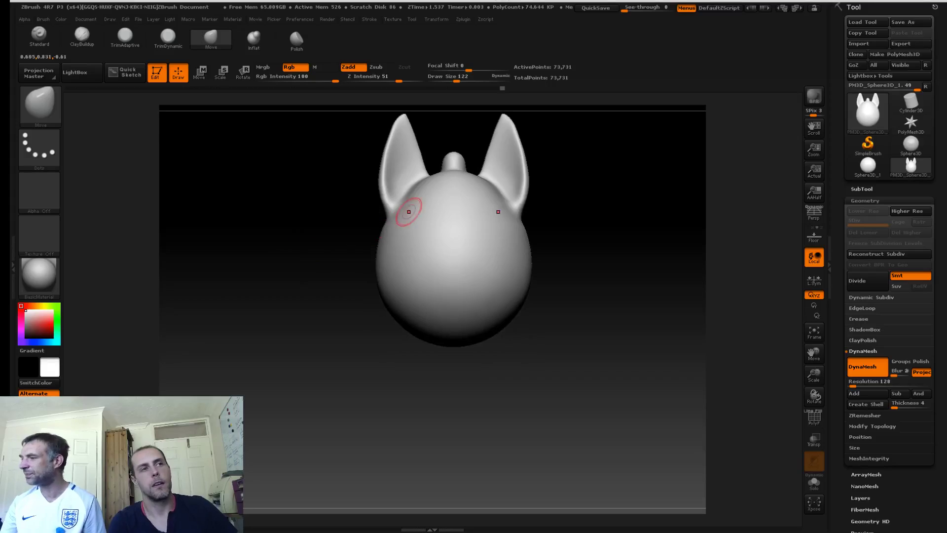
# Step: Paint a symmetrical freehand mask over the front of the head, covering the forehead, brows and middle of the face
pyautogui.press('ctrl')
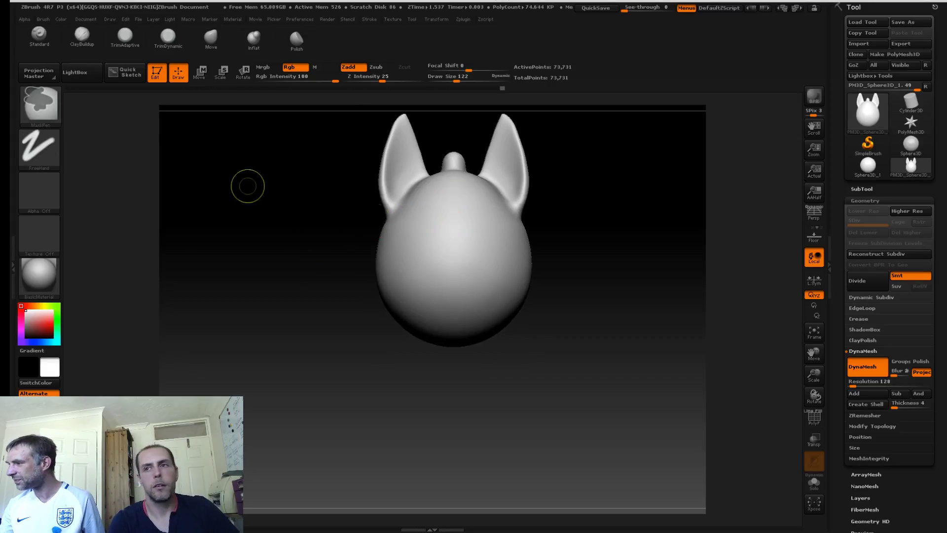
pyautogui.moveTo(446, 208)
pyautogui.keyDown('ctrl'); pyautogui.mouseDown()
pyautogui.moveTo(476, 210)
pyautogui.moveTo(457, 216)
pyautogui.moveTo(478, 217)
pyautogui.moveTo(464, 240)
pyautogui.moveTo(473, 247)
pyautogui.mouseUp(); pyautogui.keyUp('ctrl')
pyautogui.moveTo(439, 216)
pyautogui.keyDown('ctrl'); pyautogui.mouseDown()
pyautogui.moveTo(430, 209)
pyautogui.moveTo(424, 228)
pyautogui.moveTo(423, 217)
pyautogui.mouseUp(); pyautogui.keyUp('ctrl')
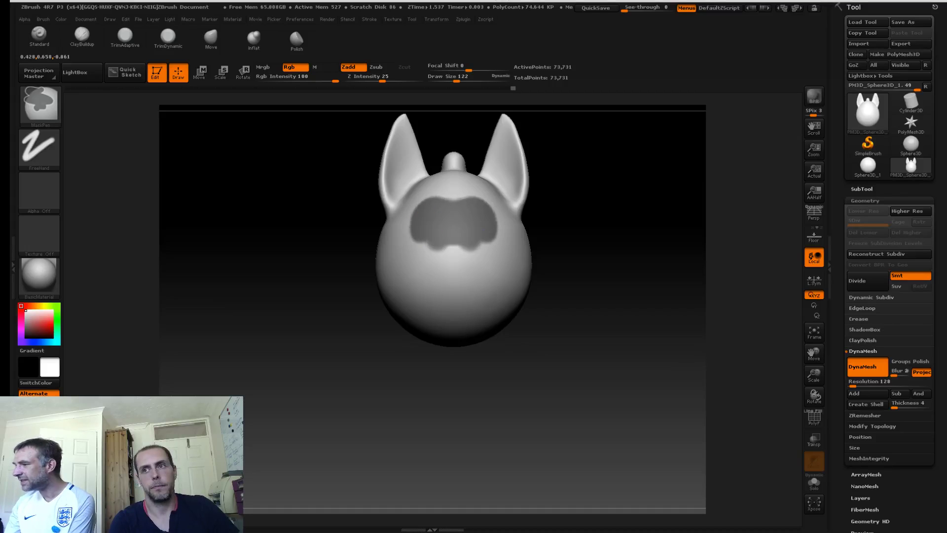
pyautogui.keyDown('ctrl'); pyautogui.moveTo(421, 229); pyautogui.dragTo(419, 241); pyautogui.keyUp('ctrl')
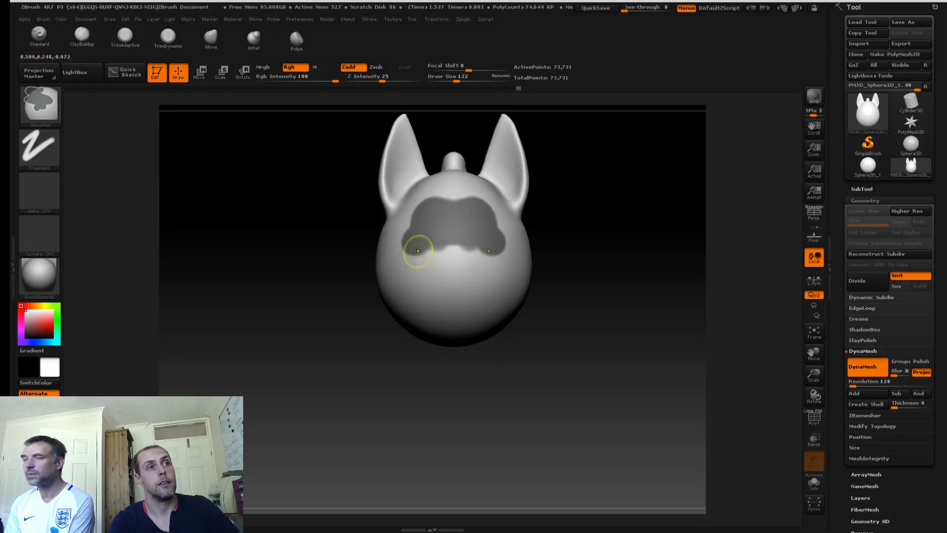
pyautogui.moveTo(420, 258)
pyautogui.keyDown('ctrl'); pyautogui.mouseDown()
pyautogui.moveTo(434, 266)
pyautogui.moveTo(434, 249)
pyautogui.moveTo(446, 259)
pyautogui.moveTo(427, 272)
pyautogui.moveTo(446, 274)
pyautogui.mouseUp(); pyautogui.keyUp('ctrl')
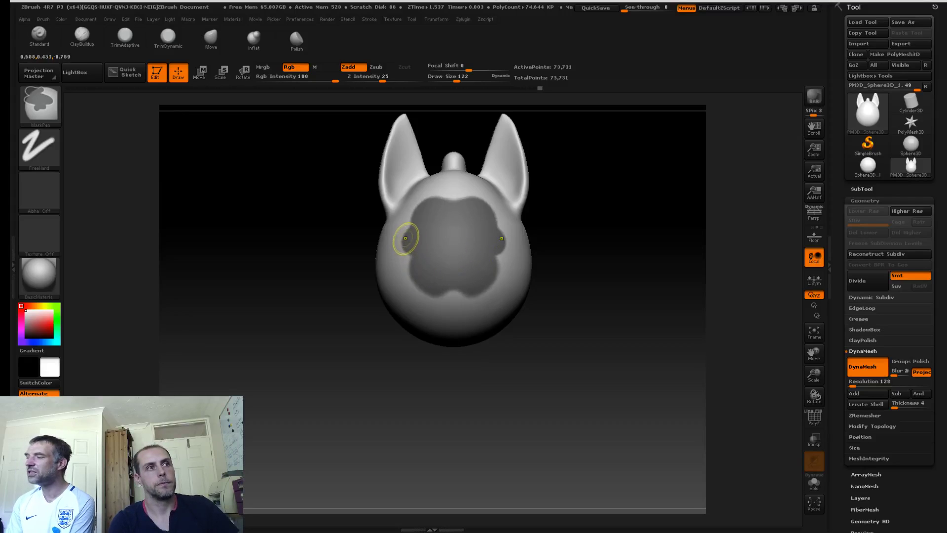
# Step: Refine the mask's rounded cheek lobes by erasing and repainting, and extend the mask down to the chin
pyautogui.keyDown('ctrl'); pyautogui.moveTo(415, 242); pyautogui.dragTo(409, 244); pyautogui.keyUp('ctrl')
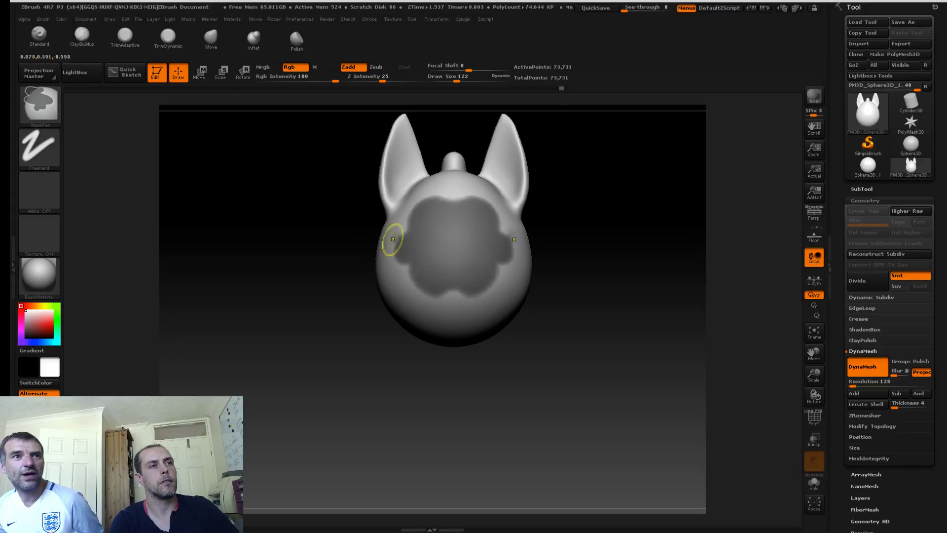
pyautogui.keyDown('ctrl'); pyautogui.keyDown('alt'); pyautogui.moveTo(396, 272); pyautogui.dragTo(404, 268); pyautogui.keyUp('alt'); pyautogui.keyUp('ctrl')
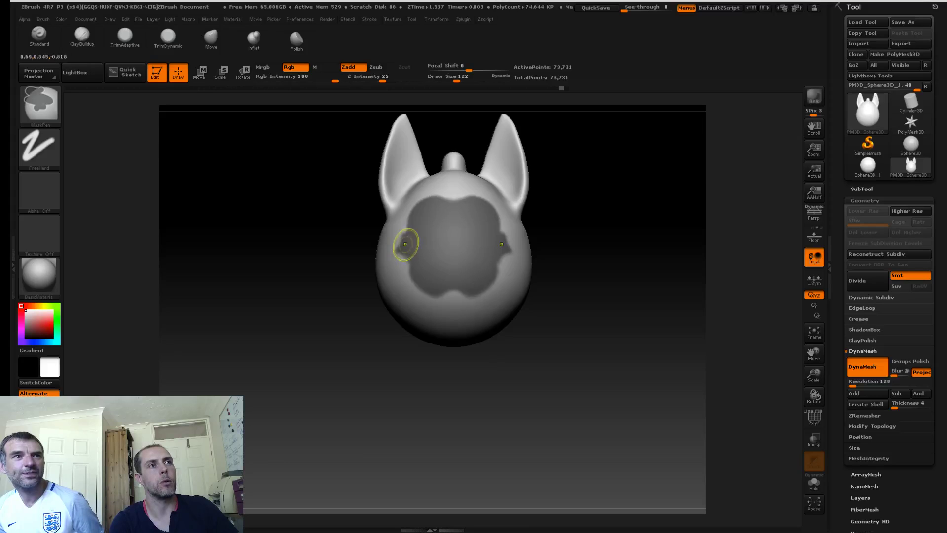
pyautogui.keyDown('ctrl'); pyautogui.moveTo(407, 245); pyautogui.dragTo(404, 246); pyautogui.keyUp('ctrl')
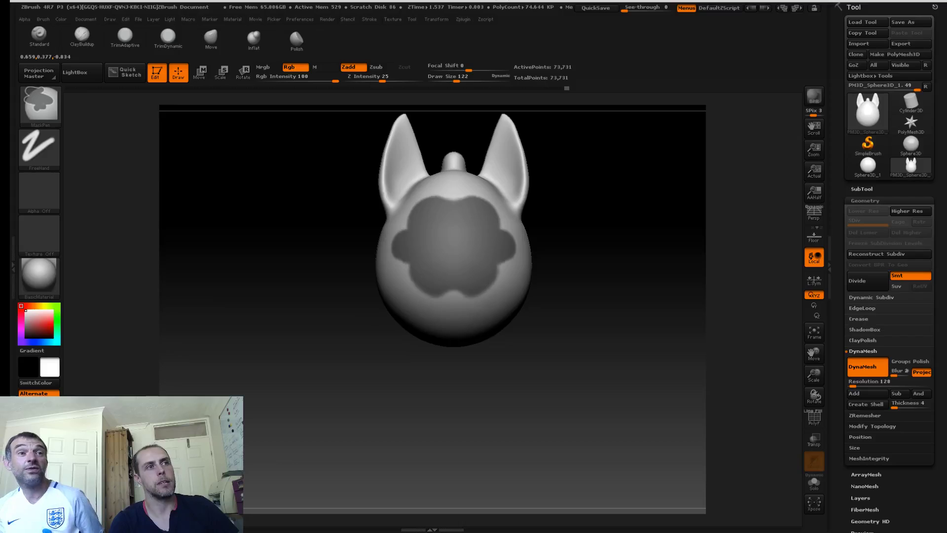
pyautogui.moveTo(417, 296)
pyautogui.keyDown('ctrl'); pyautogui.mouseDown()
pyautogui.moveTo(451, 309)
pyautogui.moveTo(412, 279)
pyautogui.moveTo(405, 299)
pyautogui.moveTo(420, 314)
pyautogui.mouseUp(); pyautogui.keyUp('ctrl')
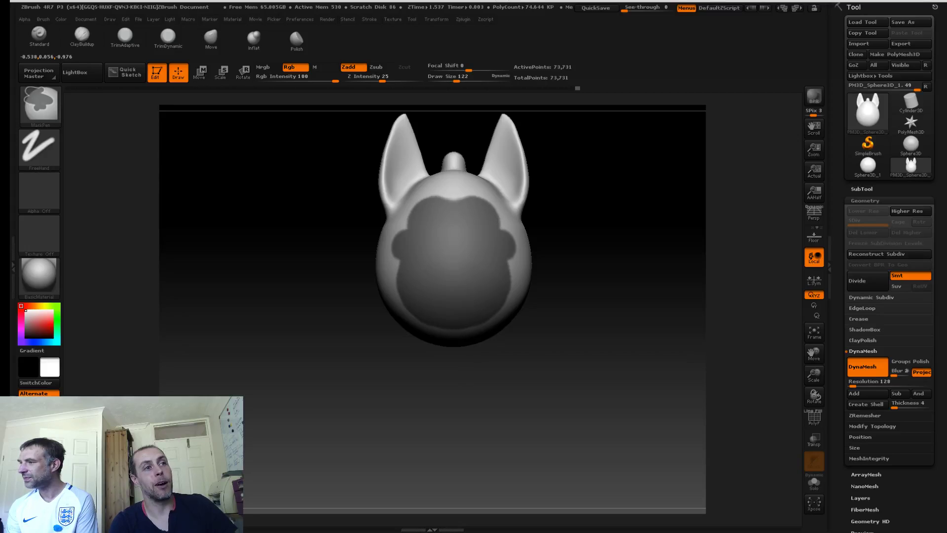
pyautogui.keyDown('ctrl'); pyautogui.moveTo(491, 264); pyautogui.dragTo(463, 319); pyautogui.keyUp('ctrl')
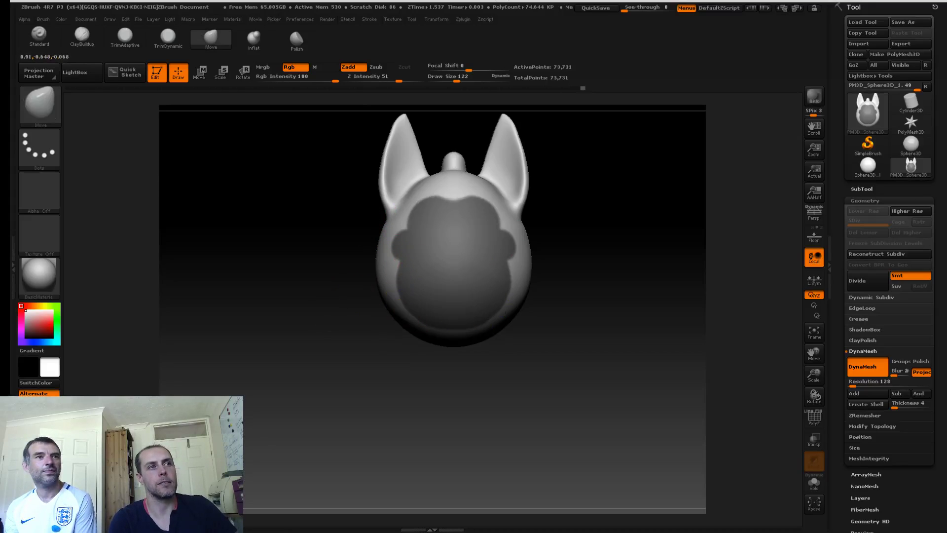
# Step: Invert the face mask and move the unmasked face area out from the head with Transpose Move
pyautogui.moveTo(332, 314); pyautogui.dragTo(364, 302)
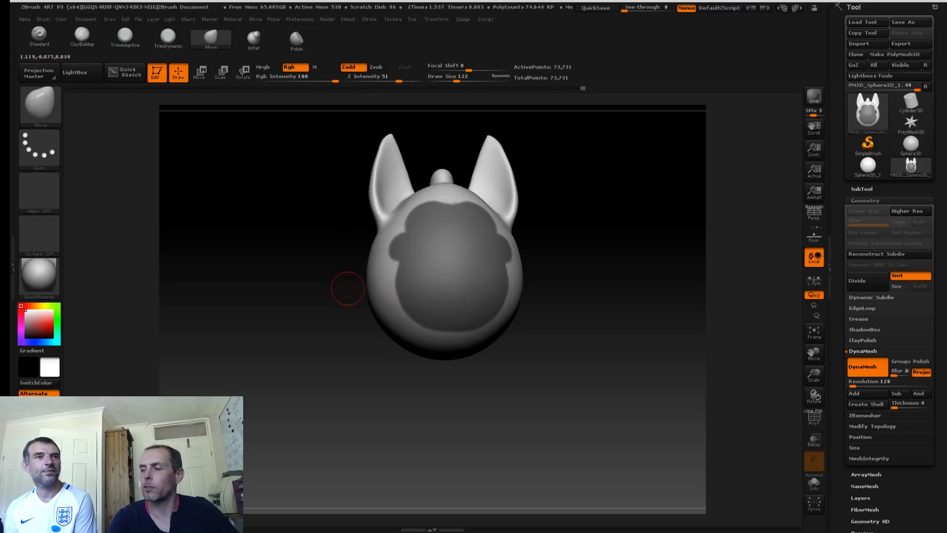
pyautogui.moveTo(318, 260); pyautogui.dragTo(344, 226)
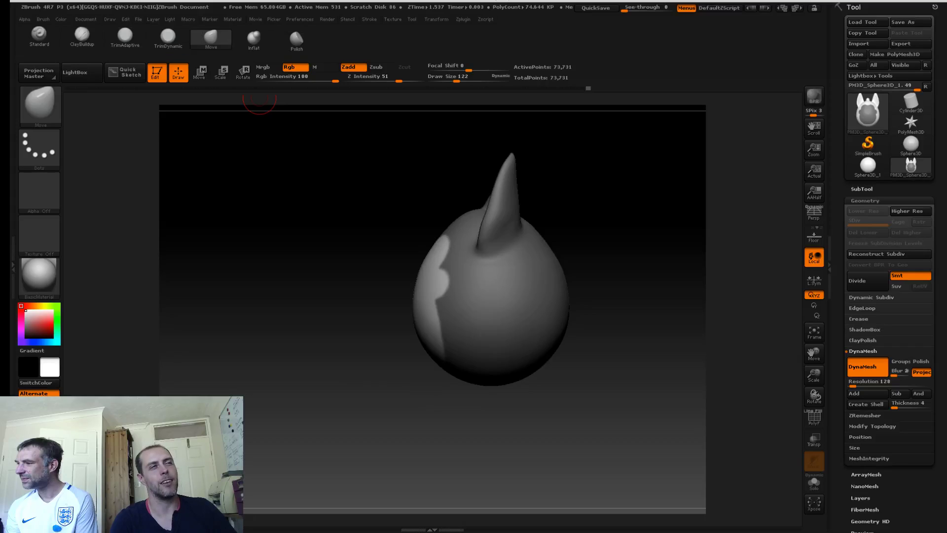
pyautogui.click(199, 72)
pyautogui.moveTo(429, 290); pyautogui.dragTo(494, 297)
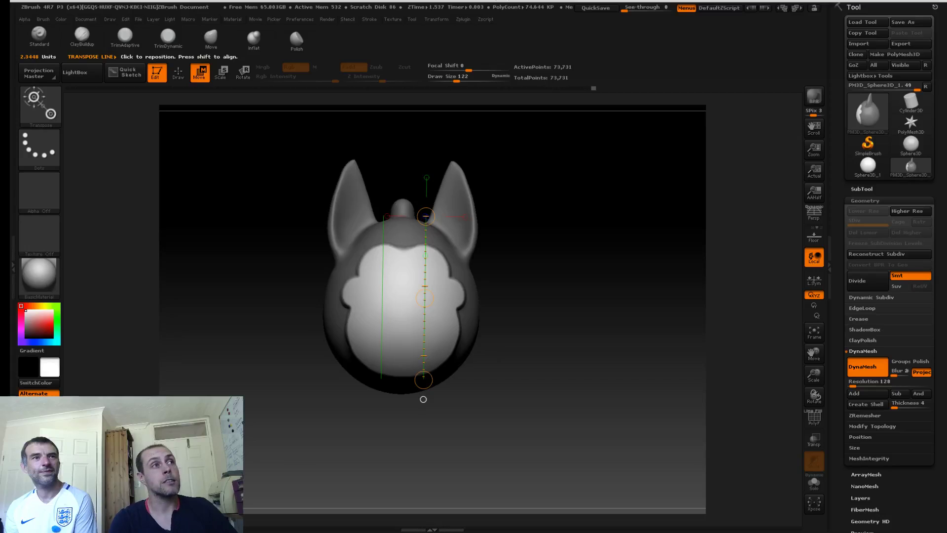
pyautogui.moveTo(424, 399); pyautogui.dragTo(381, 399)
pyautogui.press('q')
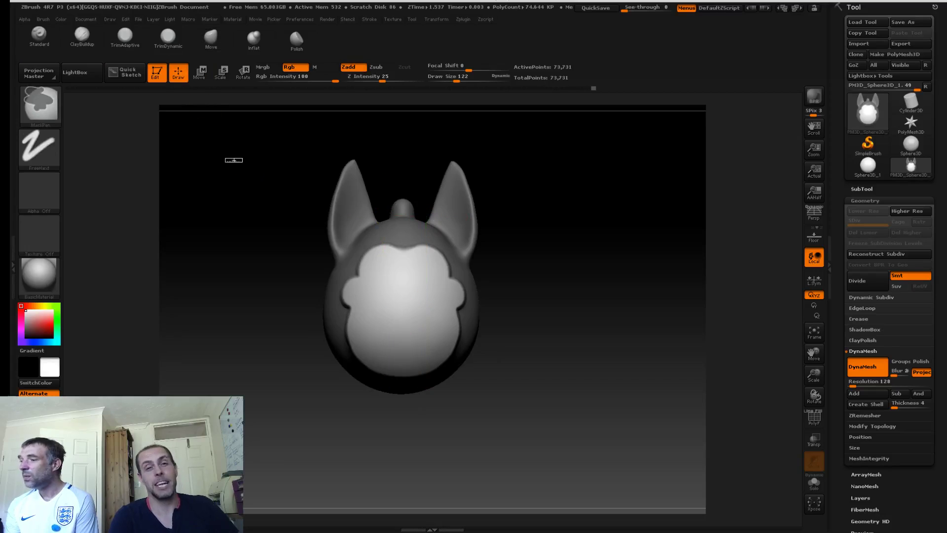
# Step: Clear the mask, smooth the hard edge around the face, and set the Move brush's draw size to 251
pyautogui.keyDown('ctrl'); pyautogui.click(244, 163); pyautogui.keyUp('ctrl')
pyautogui.moveTo(269, 213); pyautogui.dragTo(273, 217)
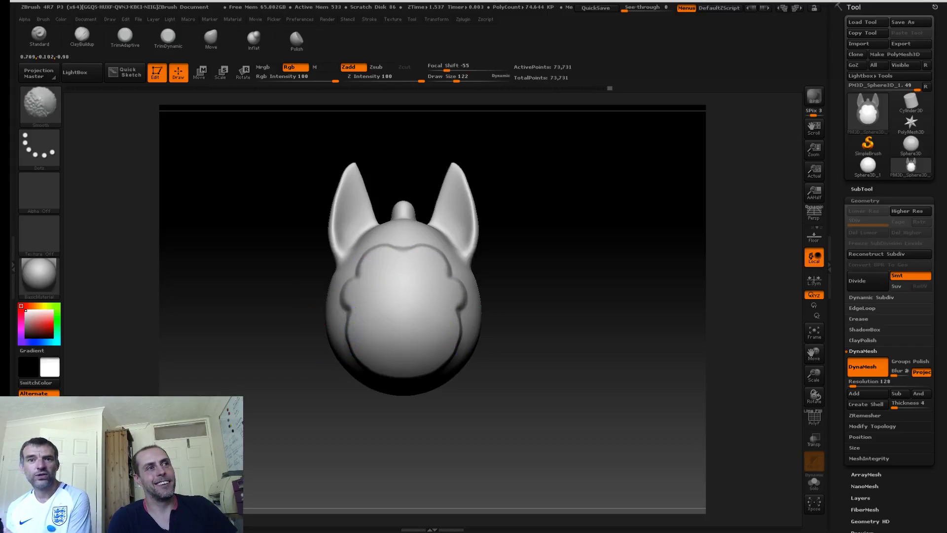
pyautogui.press('s')
pyautogui.moveTo(354, 344); pyautogui.dragTo(367, 346)
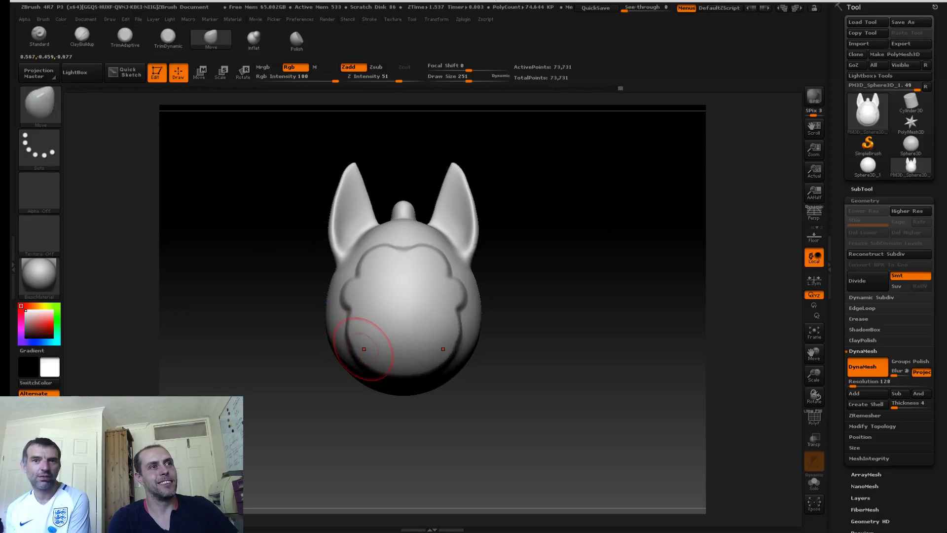
# Step: Adjust the lower face with the Move brush and smooth the border between the face and the head
pyautogui.moveTo(347, 327)
pyautogui.mouseDown()
pyautogui.moveTo(353, 343)
pyautogui.moveTo(295, 365)
pyautogui.moveTo(252, 365)
pyautogui.mouseUp()
pyautogui.press('s')
pyautogui.moveTo(387, 341)
pyautogui.keyDown('shift'); pyautogui.mouseDown()
pyautogui.moveTo(383, 348)
pyautogui.moveTo(387, 332)
pyautogui.mouseUp(); pyautogui.keyUp('shift')
pyautogui.moveTo(311, 360)
pyautogui.mouseDown()
pyautogui.moveTo(378, 355)
pyautogui.moveTo(348, 355)
pyautogui.mouseUp()
pyautogui.moveTo(390, 312); pyautogui.dragTo(401, 391)
pyautogui.moveTo(282, 314)
pyautogui.mouseDown()
pyautogui.moveTo(315, 288)
pyautogui.moveTo(295, 280)
pyautogui.mouseUp()
# Step: Remesh the head with DynaMesh, then carve two mirrored eye sockets with ClayBuildup at a draw size of 113 and smooth them
pyautogui.press('s')
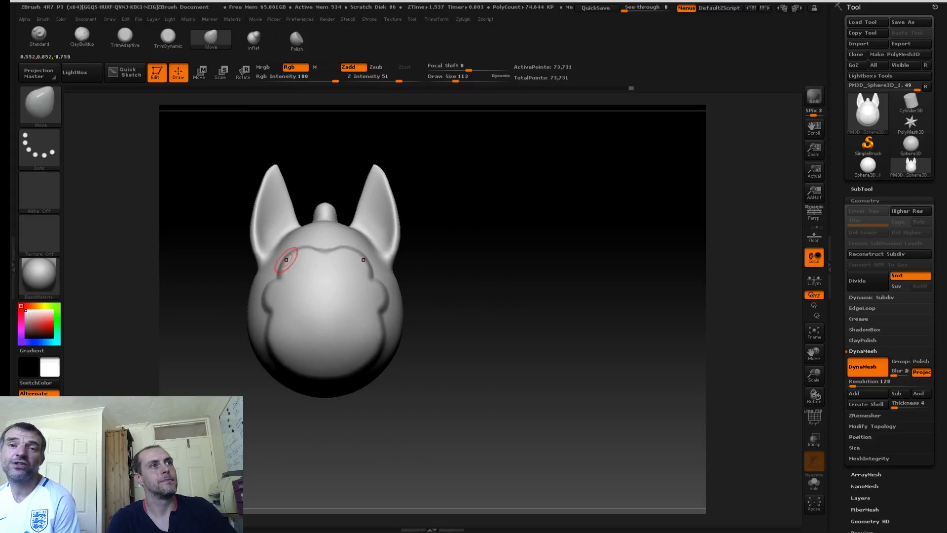
pyautogui.moveTo(183, 176)
pyautogui.keyDown('alt'); pyautogui.mouseDown()
pyautogui.moveTo(214, 179)
pyautogui.moveTo(245, 208)
pyautogui.mouseUp(); pyautogui.keyUp('alt')
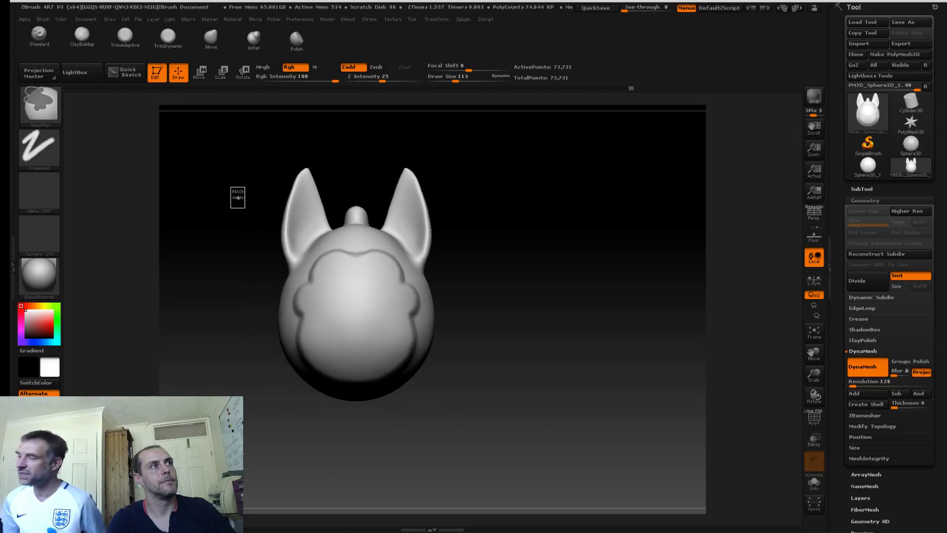
pyautogui.click(82, 38)
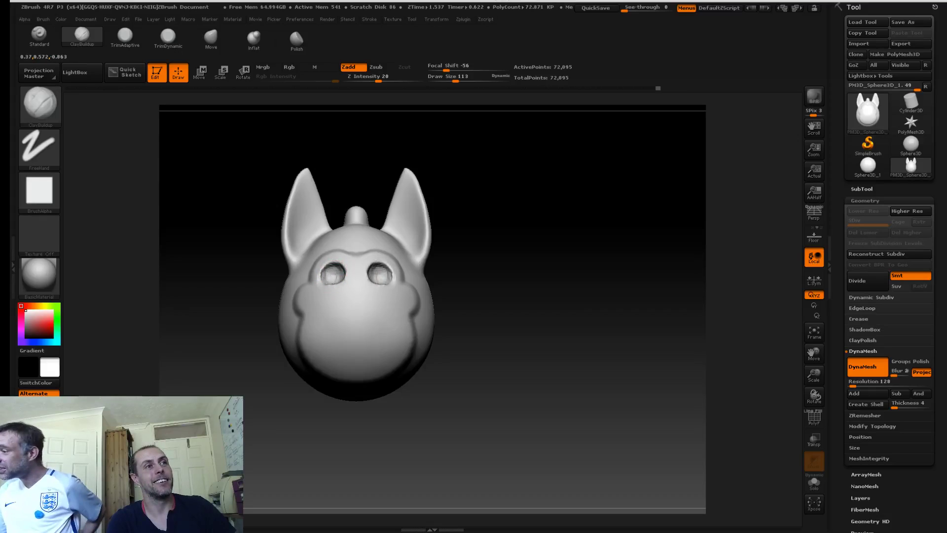
pyautogui.keyDown('shift'); pyautogui.moveTo(331, 276); pyautogui.dragTo(340, 285); pyautogui.keyUp('shift')
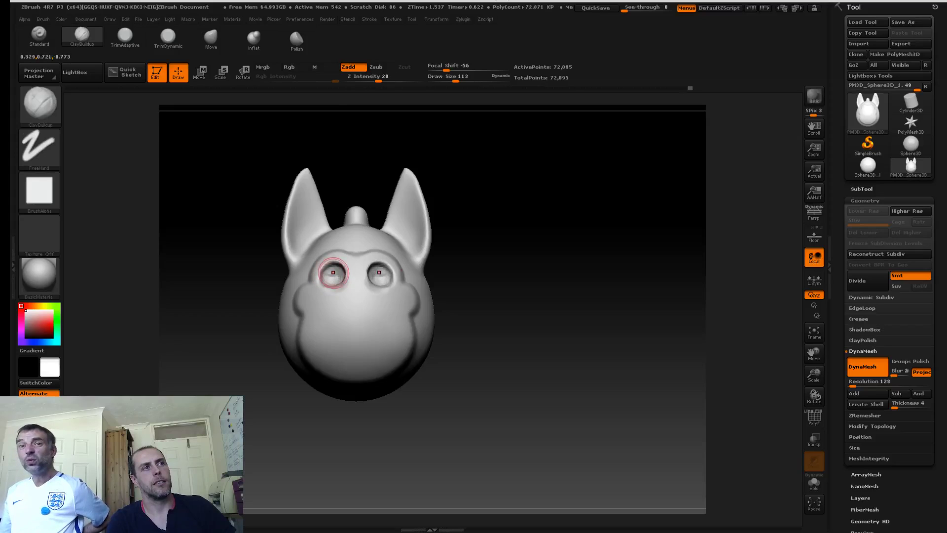
# Step: Build up a rounded nose below the eye sockets with ClayBuildup at a draw size of 109 and smooth it
pyautogui.press('s')
pyautogui.click(328, 310)
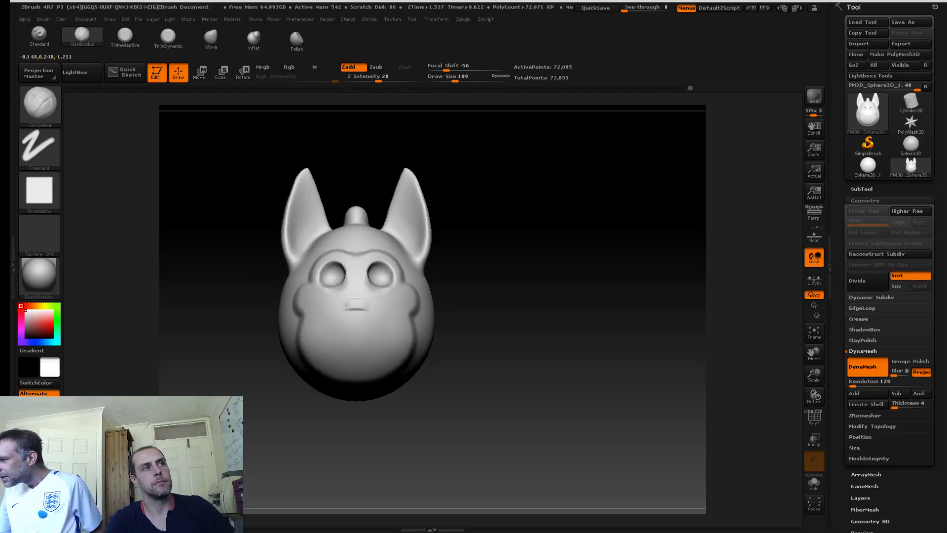
pyautogui.moveTo(344, 304)
pyautogui.mouseDown()
pyautogui.moveTo(359, 305)
pyautogui.moveTo(337, 302)
pyautogui.mouseUp()
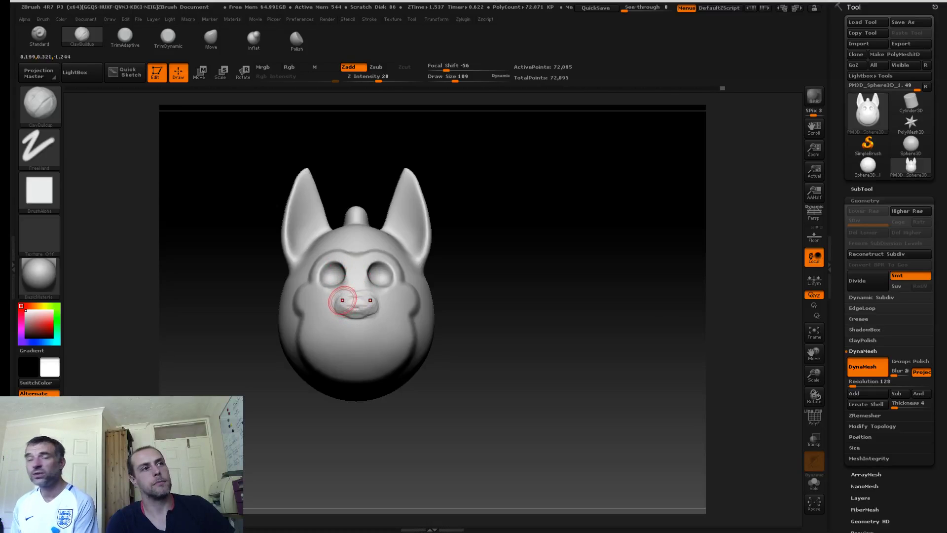
pyautogui.press('shift')
pyautogui.moveTo(260, 265); pyautogui.dragTo(191, 260)
pyautogui.press('shift')
pyautogui.moveTo(355, 304)
pyautogui.mouseDown()
pyautogui.moveTo(291, 283)
pyautogui.moveTo(303, 196)
pyautogui.mouseUp()
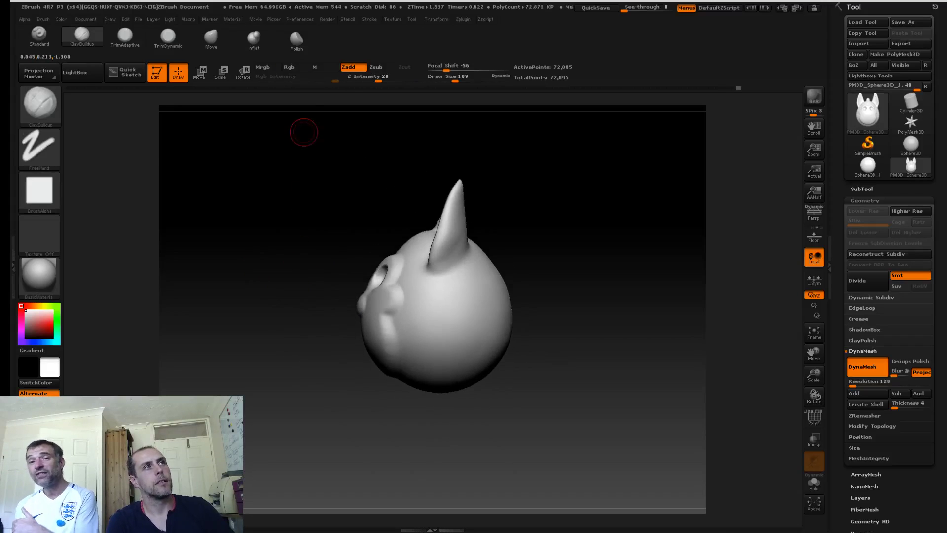
# Step: Push the face back toward the head in side view with the Move brush at a draw size of 539
pyautogui.click(211, 39)
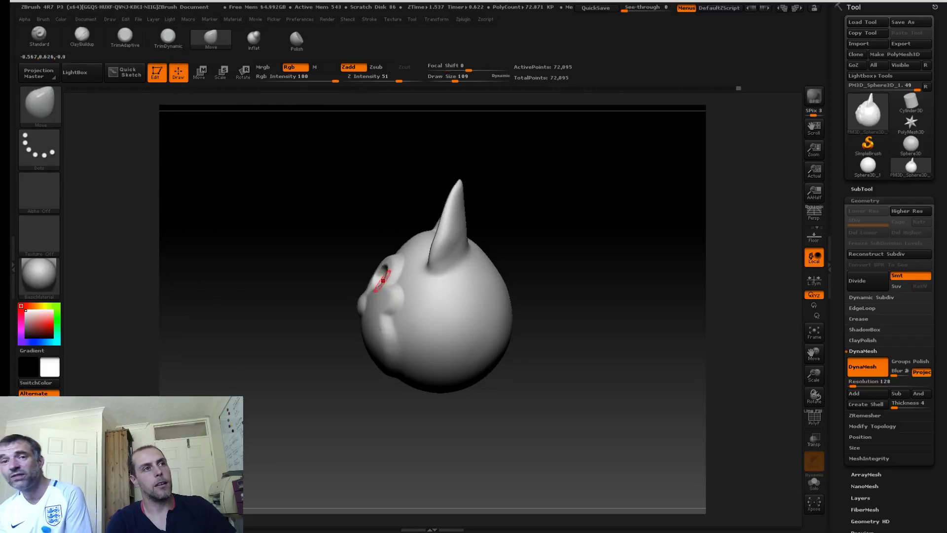
pyautogui.press('s')
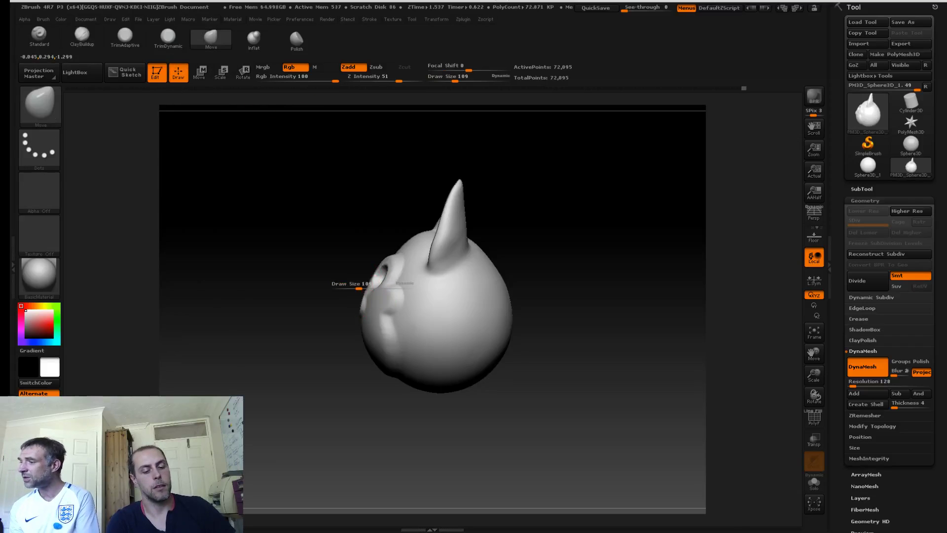
pyautogui.hotkey('ctrl', 'z')
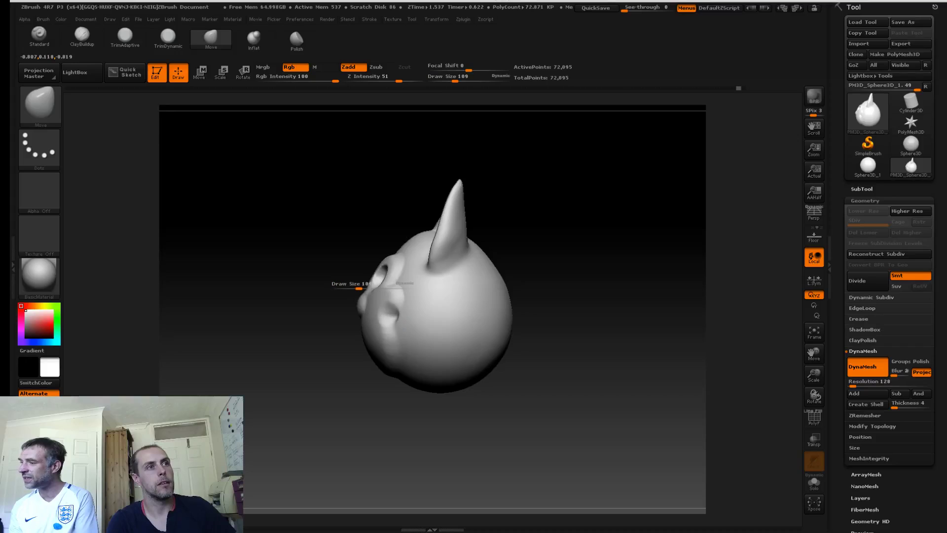
pyautogui.moveTo(361, 288); pyautogui.dragTo(385, 289)
pyautogui.moveTo(310, 294)
pyautogui.mouseDown()
pyautogui.moveTo(414, 297)
pyautogui.moveTo(316, 301)
pyautogui.moveTo(378, 314)
pyautogui.mouseUp()
pyautogui.press('s')
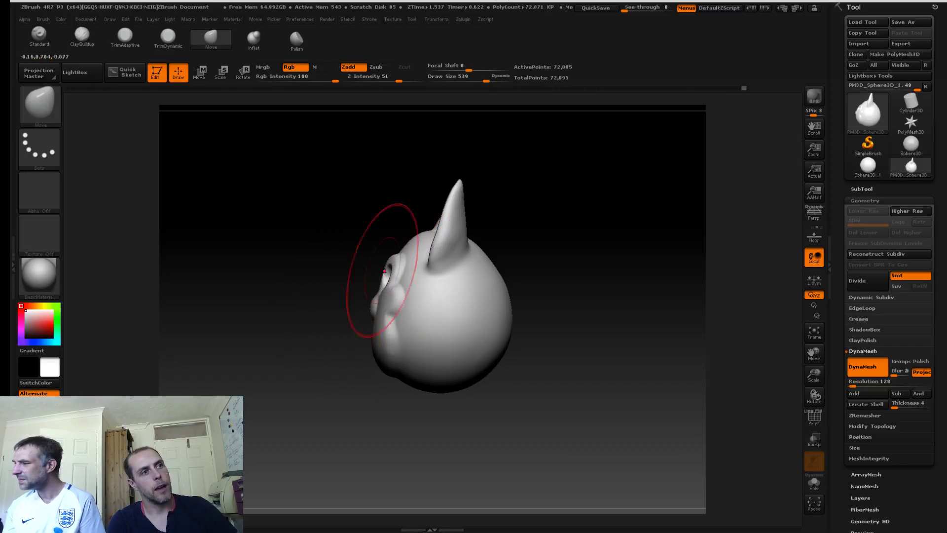
pyautogui.moveTo(373, 341); pyautogui.dragTo(379, 342)
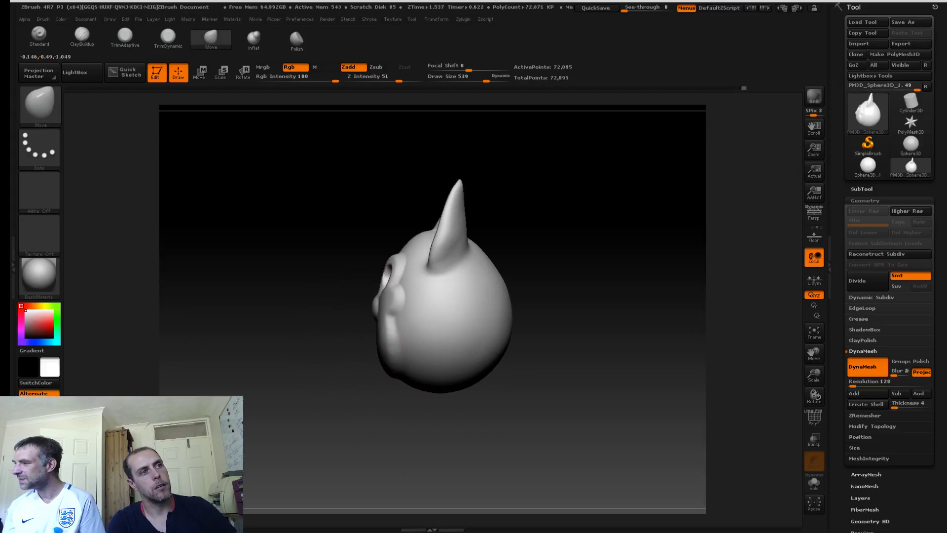
pyautogui.moveTo(275, 380); pyautogui.dragTo(355, 353)
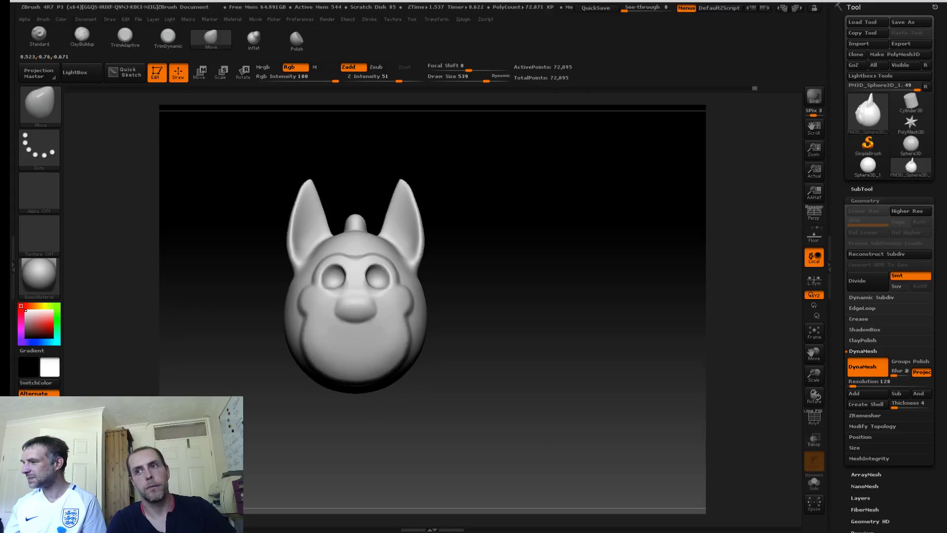
# Step: Adjust the cheeks and lower face contour with the Move brush, reducing the draw size to 203
pyautogui.moveTo(270, 376)
pyautogui.mouseDown()
pyautogui.moveTo(349, 364)
pyautogui.moveTo(294, 351)
pyautogui.moveTo(312, 360)
pyautogui.mouseUp()
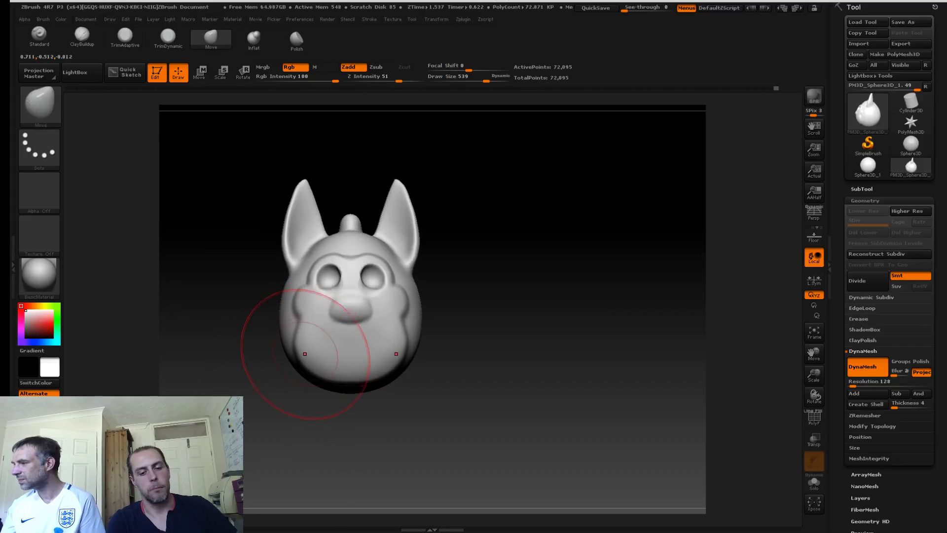
pyautogui.press('s')
pyautogui.moveTo(309, 336)
pyautogui.mouseDown()
pyautogui.moveTo(293, 336)
pyautogui.moveTo(302, 318)
pyautogui.mouseUp()
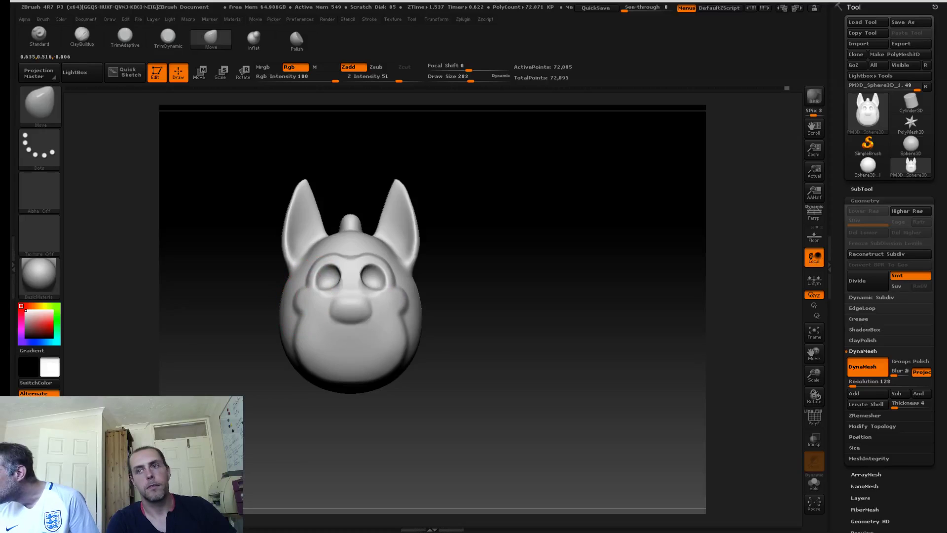
# Step: Adjust the eye sockets with the Move brush at a draw size of 140 and smooth the area beneath them
pyautogui.press('s')
pyautogui.moveTo(325, 287); pyautogui.dragTo(313, 287)
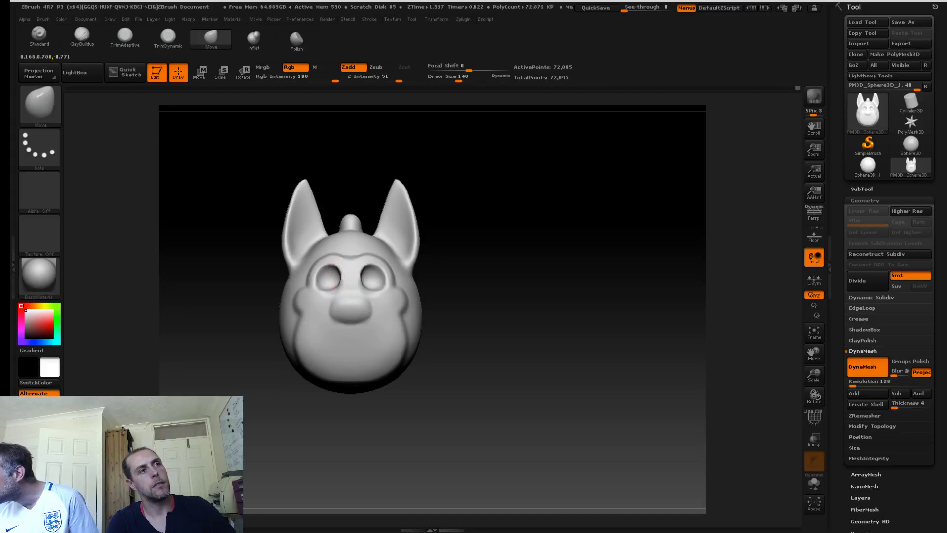
pyautogui.keyDown('shift'); pyautogui.moveTo(338, 291); pyautogui.dragTo(332, 302); pyautogui.keyUp('shift')
pyautogui.moveTo(259, 312); pyautogui.dragTo(270, 314)
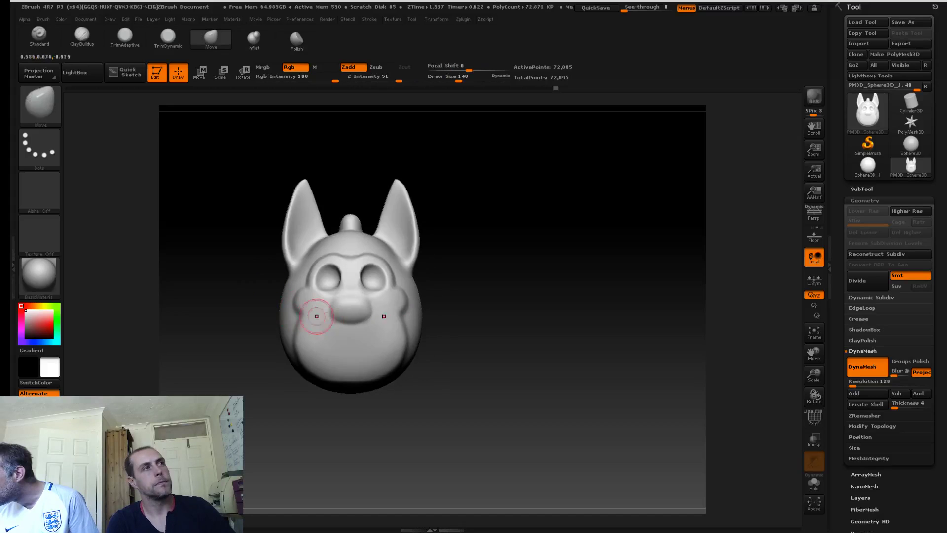
# Step: Build up the nose and mirrored cheeks with ClayBuildup at a draw size of 140, then smooth them
pyautogui.click(82, 36)
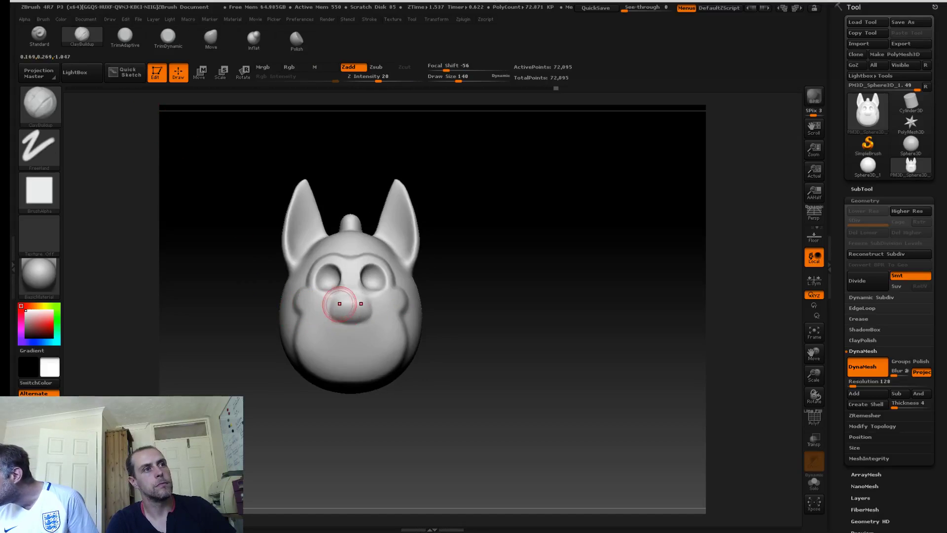
pyautogui.moveTo(350, 304)
pyautogui.mouseDown()
pyautogui.moveTo(366, 310)
pyautogui.moveTo(346, 298)
pyautogui.mouseUp()
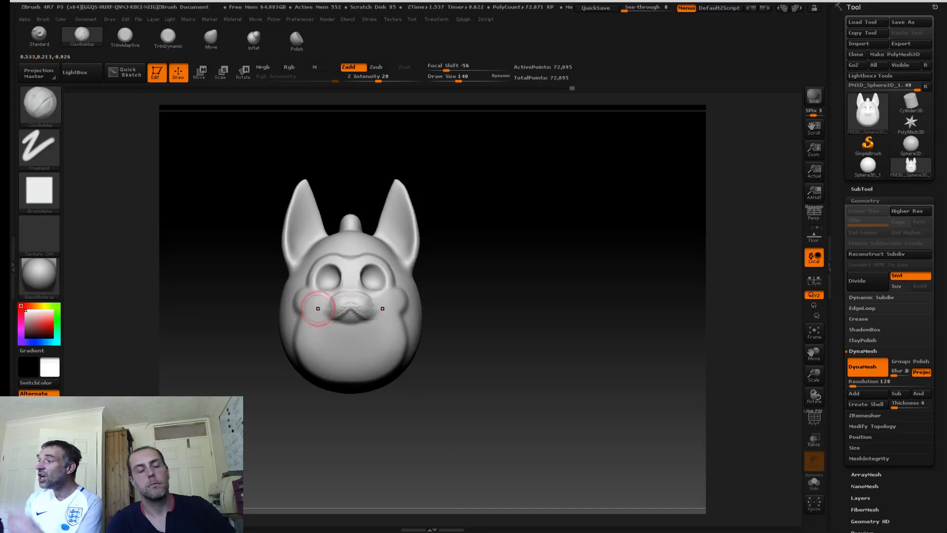
pyautogui.moveTo(301, 301)
pyautogui.mouseDown()
pyautogui.moveTo(314, 312)
pyautogui.moveTo(303, 300)
pyautogui.mouseUp()
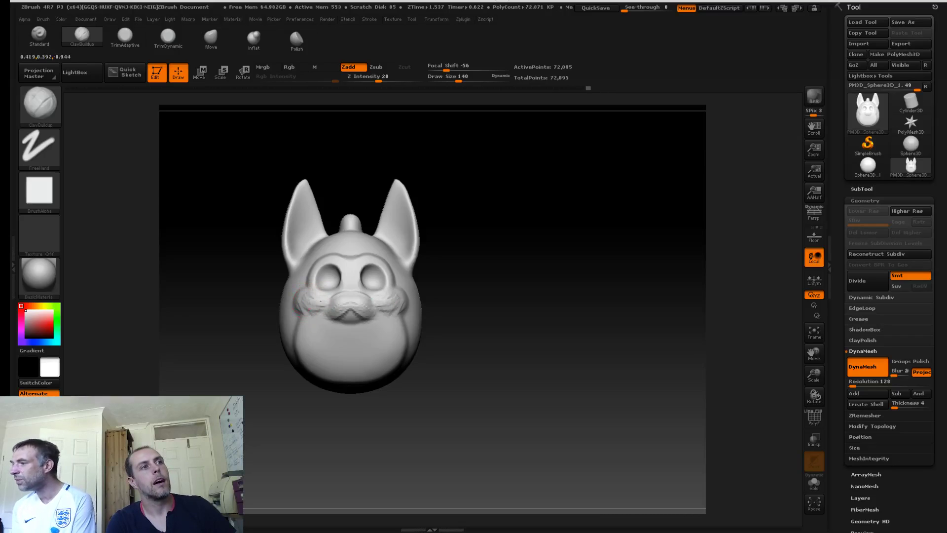
pyautogui.press('shift')
pyautogui.moveTo(329, 311)
pyautogui.keyDown('shift'); pyautogui.mouseDown()
pyautogui.moveTo(340, 313)
pyautogui.moveTo(307, 302)
pyautogui.moveTo(305, 314)
pyautogui.mouseUp(); pyautogui.keyUp('shift')
pyautogui.moveTo(244, 275)
pyautogui.mouseDown()
pyautogui.moveTo(207, 277)
pyautogui.moveTo(280, 267)
pyautogui.mouseUp()
pyautogui.press('shift')
# Step: Refine the shape of the eye sockets with the Move brush at a draw size of 155
pyautogui.click(169, 39)
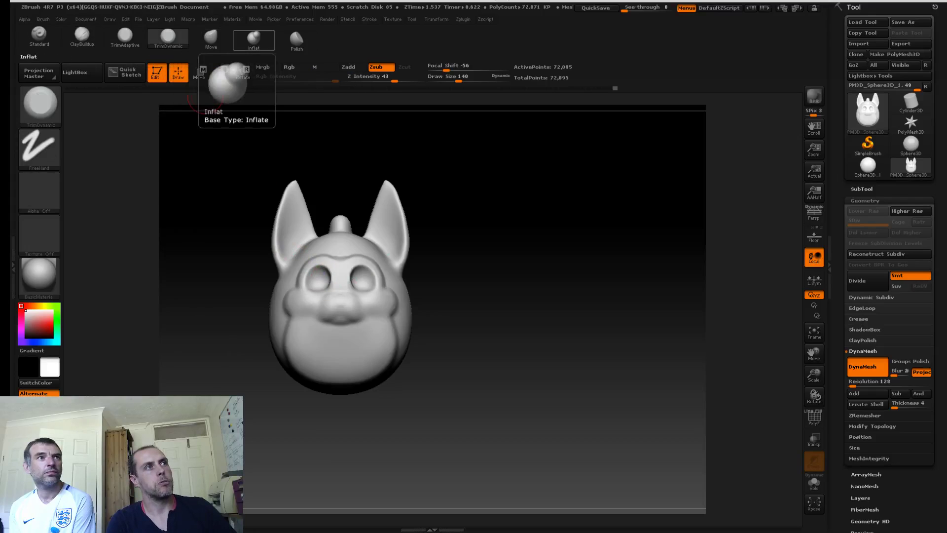
pyautogui.click(211, 39)
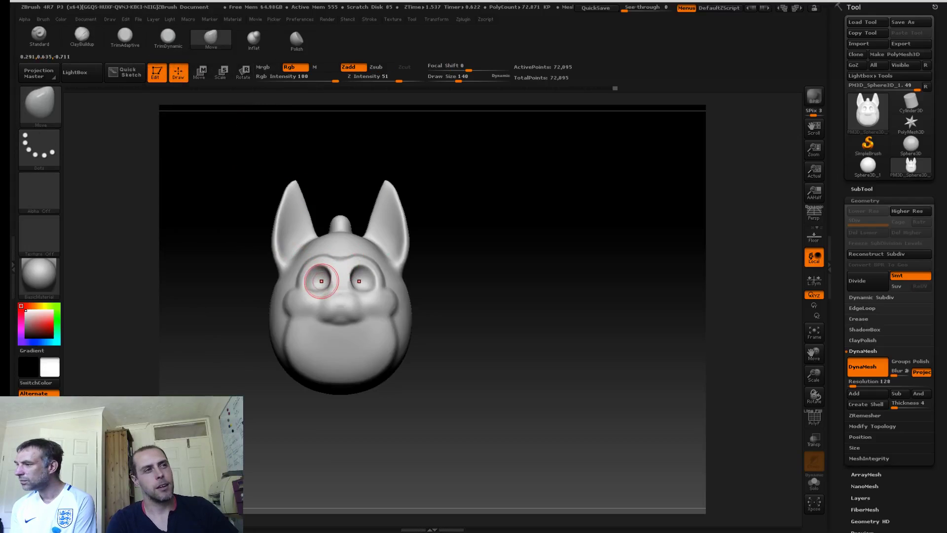
pyautogui.press('s')
pyautogui.moveTo(321, 281); pyautogui.dragTo(331, 280)
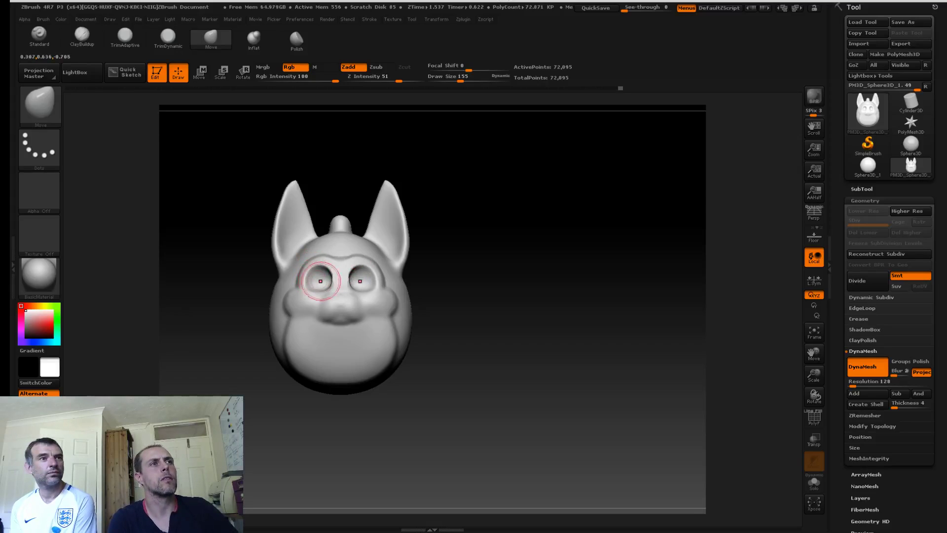
pyautogui.moveTo(252, 258)
pyautogui.mouseDown()
pyautogui.moveTo(232, 276)
pyautogui.moveTo(309, 309)
pyautogui.mouseUp()
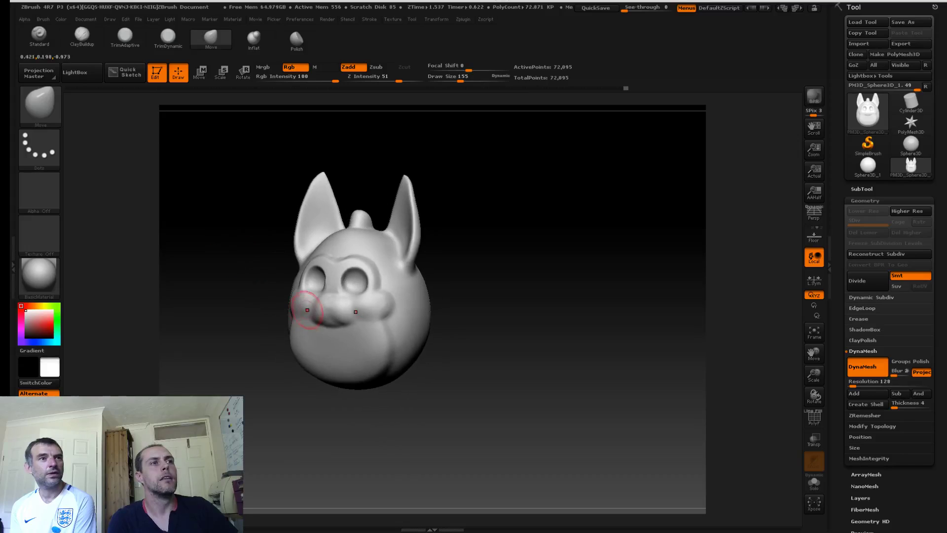
# Step: Shape the upper lip line beneath the nose with the Move brush at a draw size of 93
pyautogui.moveTo(251, 285); pyautogui.dragTo(296, 301)
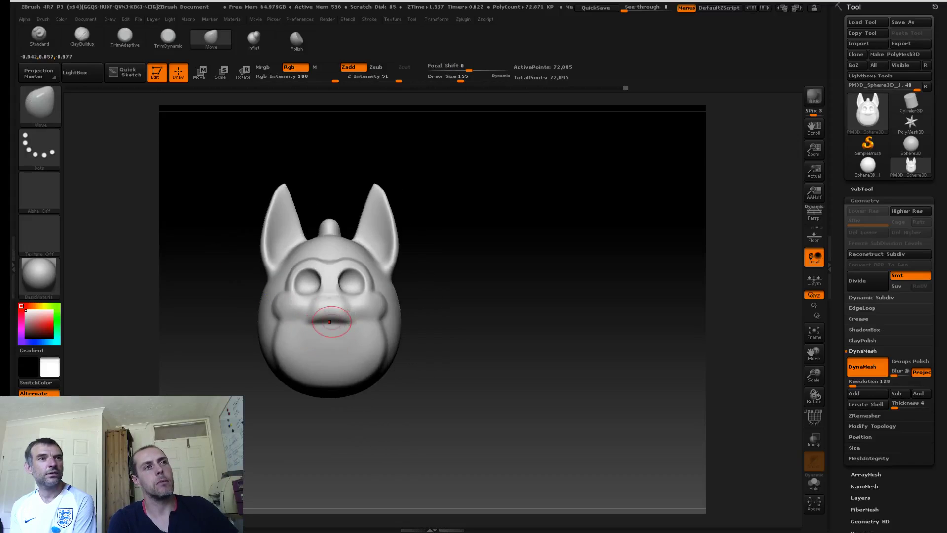
pyautogui.press('s')
pyautogui.moveTo(326, 324); pyautogui.dragTo(330, 320)
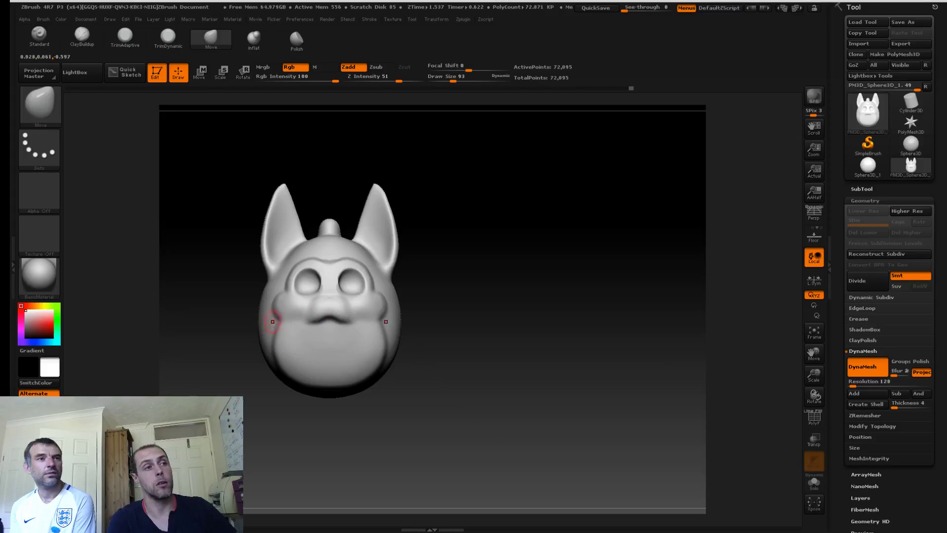
pyautogui.moveTo(181, 295)
pyautogui.mouseDown()
pyautogui.moveTo(267, 292)
pyautogui.moveTo(185, 293)
pyautogui.moveTo(264, 295)
pyautogui.moveTo(243, 280)
pyautogui.mouseUp()
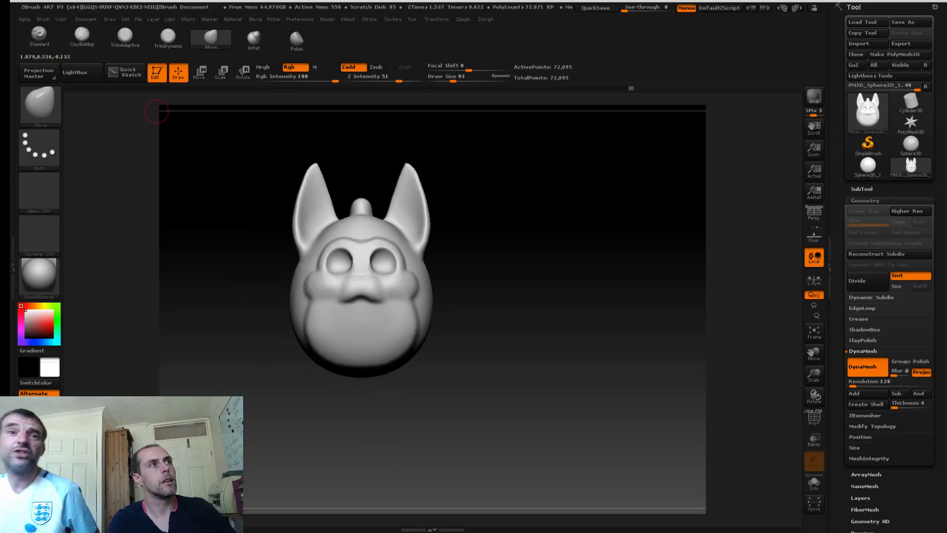
# Step: Choose the ClayBuildup brush and save the project as Tattle Tail
pyautogui.press('b')
pyautogui.press('c')
pyautogui.press('b')
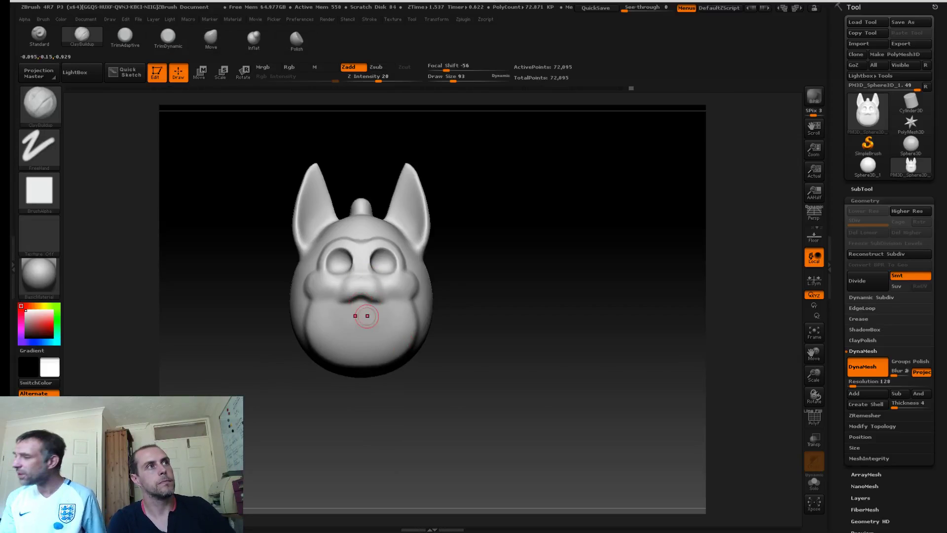
pyautogui.click(138, 19)
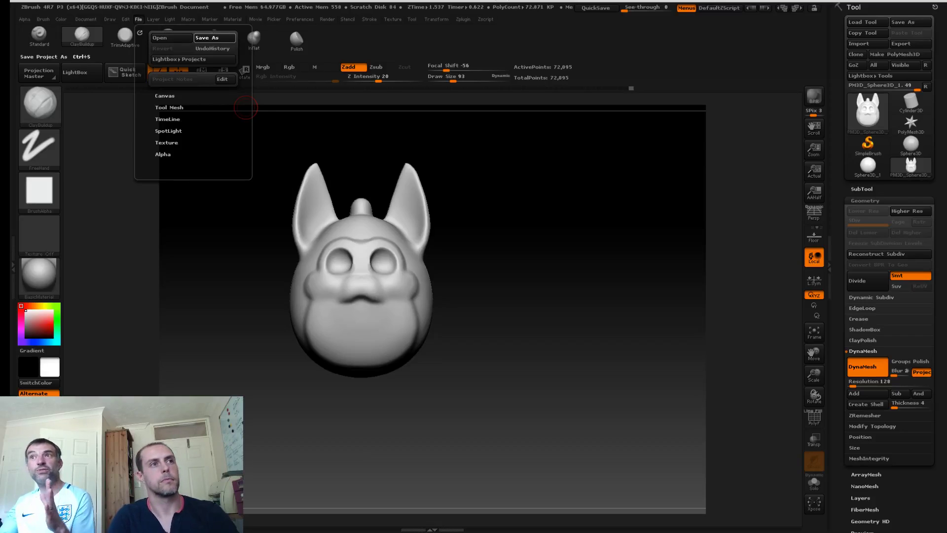
pyautogui.hotkey('ctrl', 's')
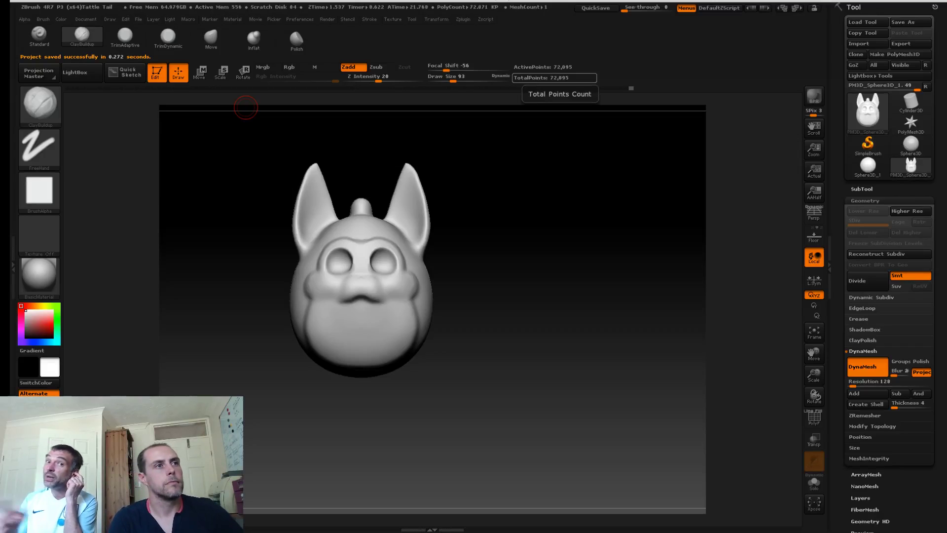
# Step: Carve an open mouth beneath the nose with ClayBuildup at a draw size of 93, remeshing and smoothing it
pyautogui.press('shift')
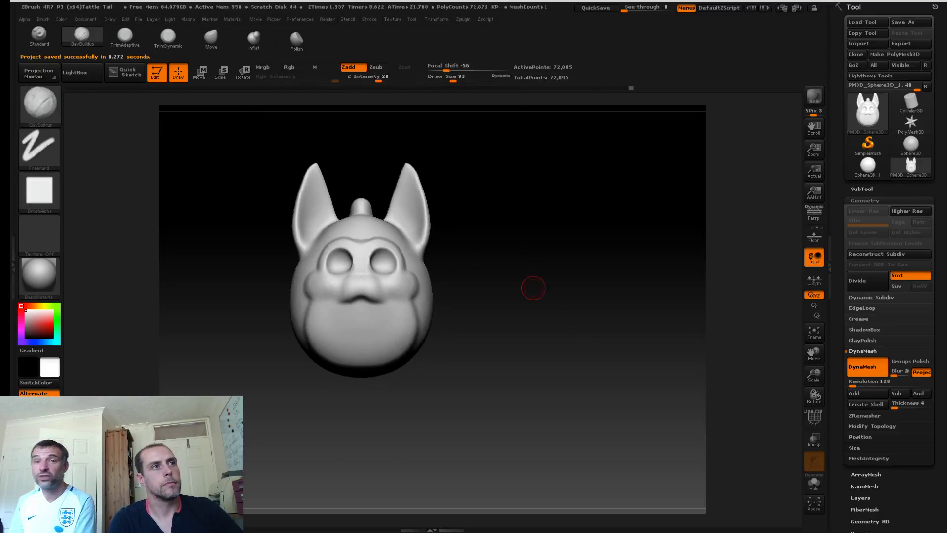
pyautogui.keyDown('alt'); pyautogui.moveTo(535, 285); pyautogui.dragTo(562, 279); pyautogui.keyUp('alt')
pyautogui.keyDown('alt'); pyautogui.moveTo(385, 302); pyautogui.dragTo(389, 307); pyautogui.keyUp('alt')
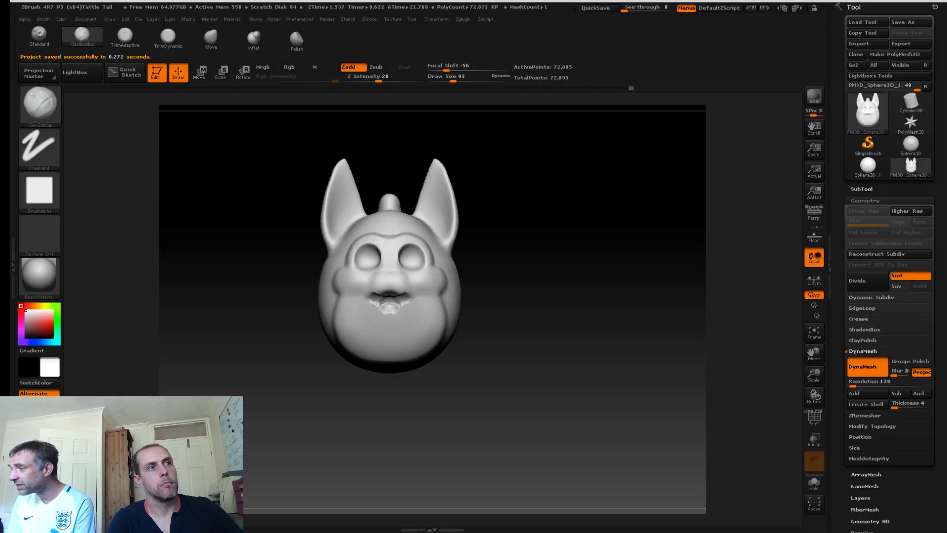
pyautogui.moveTo(390, 298)
pyautogui.keyDown('alt'); pyautogui.mouseDown()
pyautogui.moveTo(388, 310)
pyautogui.moveTo(373, 299)
pyautogui.moveTo(387, 307)
pyautogui.mouseUp(); pyautogui.keyUp('alt')
pyautogui.press('ctrl')
pyautogui.press('shift')
pyautogui.keyDown('shift'); pyautogui.moveTo(391, 305); pyautogui.dragTo(378, 311); pyautogui.keyUp('shift')
# Step: Add more volume to the nose above the mouth with ClayBuildup at a draw size of 93
pyautogui.moveTo(301, 282)
pyautogui.mouseDown()
pyautogui.moveTo(275, 276)
pyautogui.moveTo(306, 280)
pyautogui.mouseUp()
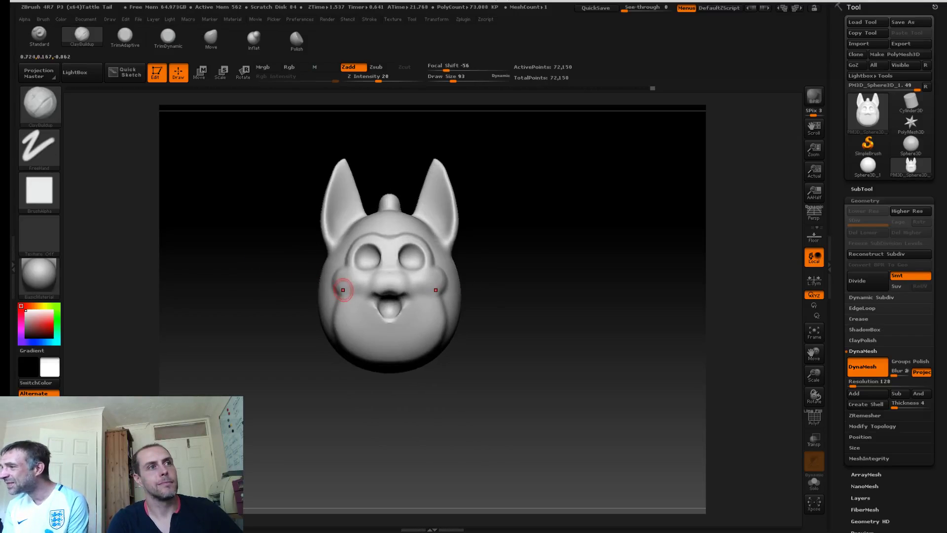
pyautogui.moveTo(373, 281); pyautogui.dragTo(380, 280)
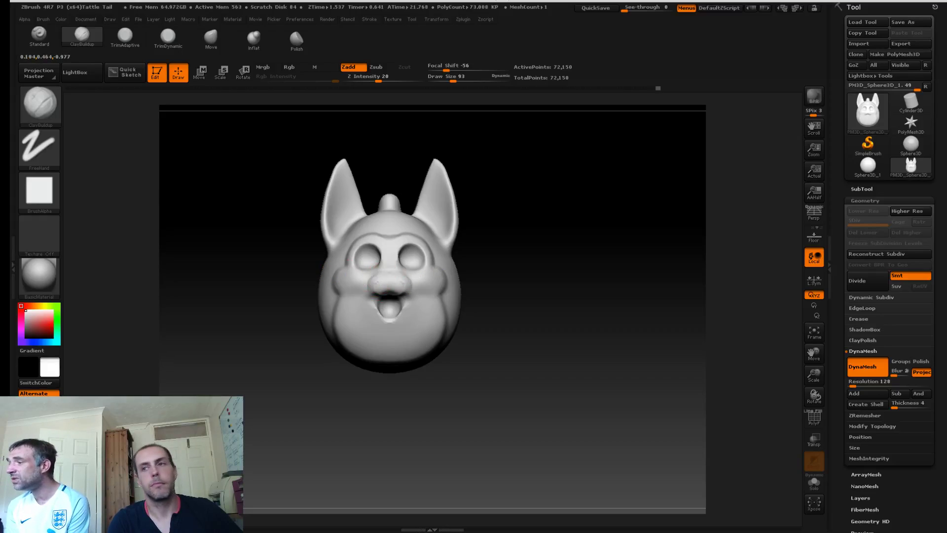
pyautogui.moveTo(376, 284); pyautogui.dragTo(387, 279)
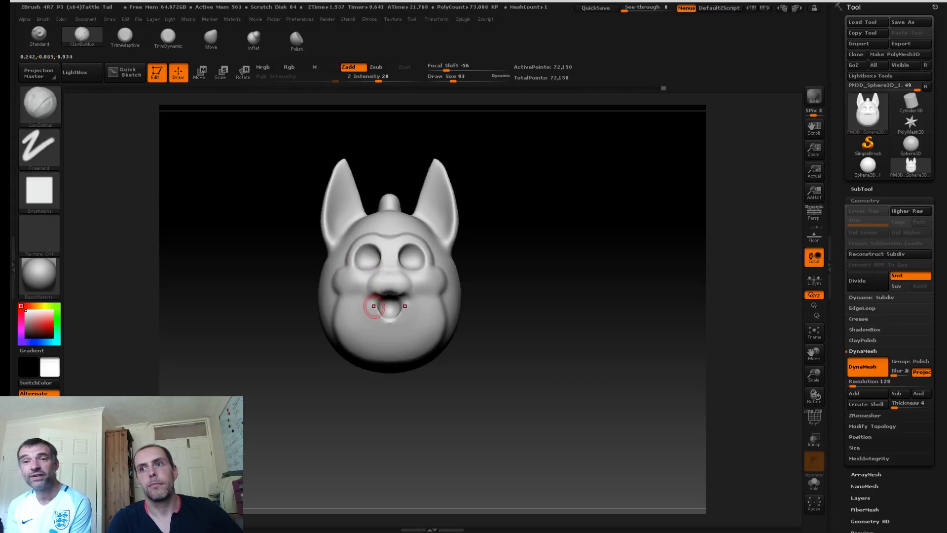
# Step: Deepen the inside of the mouth with ClayBuildup, reduce the draw size to 75 and smooth the mouth's edges
pyautogui.moveTo(285, 275); pyautogui.dragTo(282, 250)
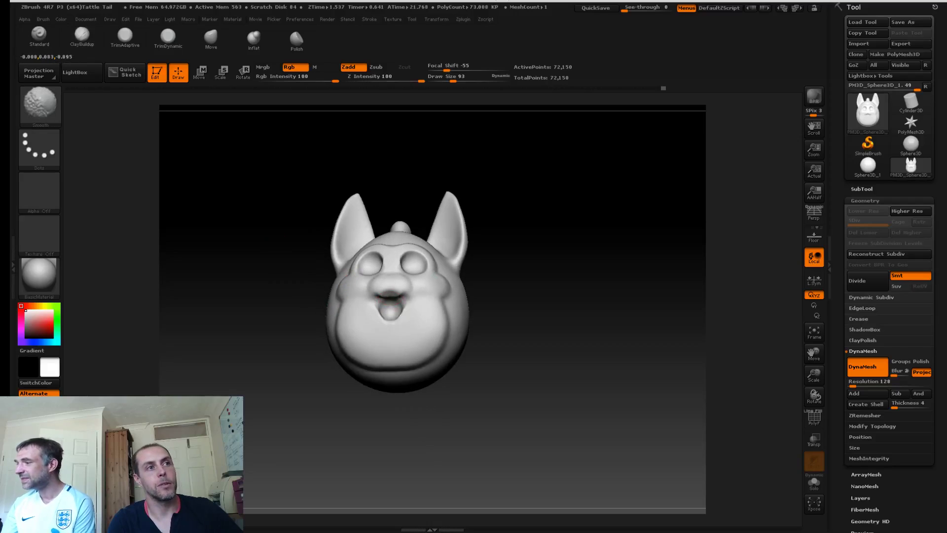
pyautogui.keyDown('alt'); pyautogui.moveTo(395, 300); pyautogui.dragTo(383, 304); pyautogui.keyUp('alt')
pyautogui.press('s')
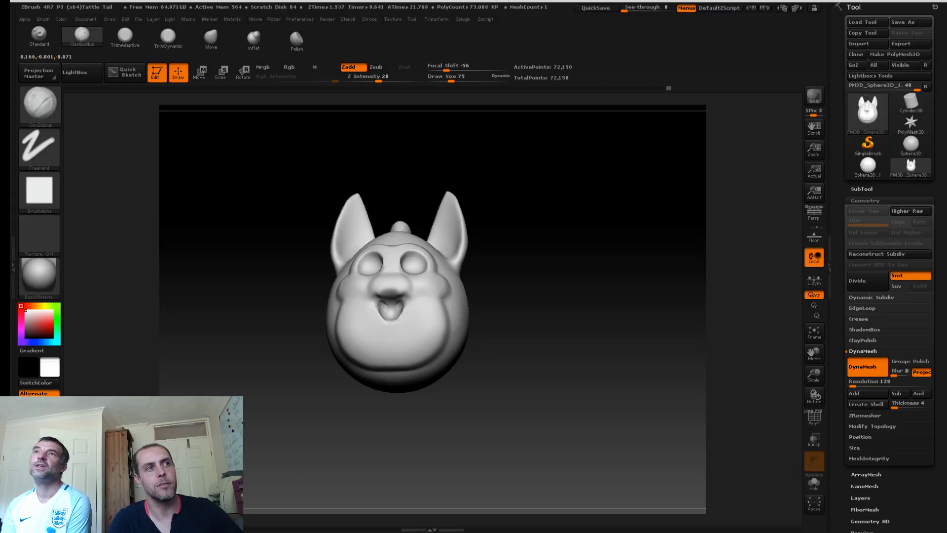
pyautogui.moveTo(301, 270)
pyautogui.mouseDown()
pyautogui.moveTo(327, 288)
pyautogui.moveTo(321, 294)
pyautogui.mouseUp()
pyautogui.keyDown('shift'); pyautogui.moveTo(379, 305); pyautogui.dragTo(378, 309); pyautogui.keyUp('shift')
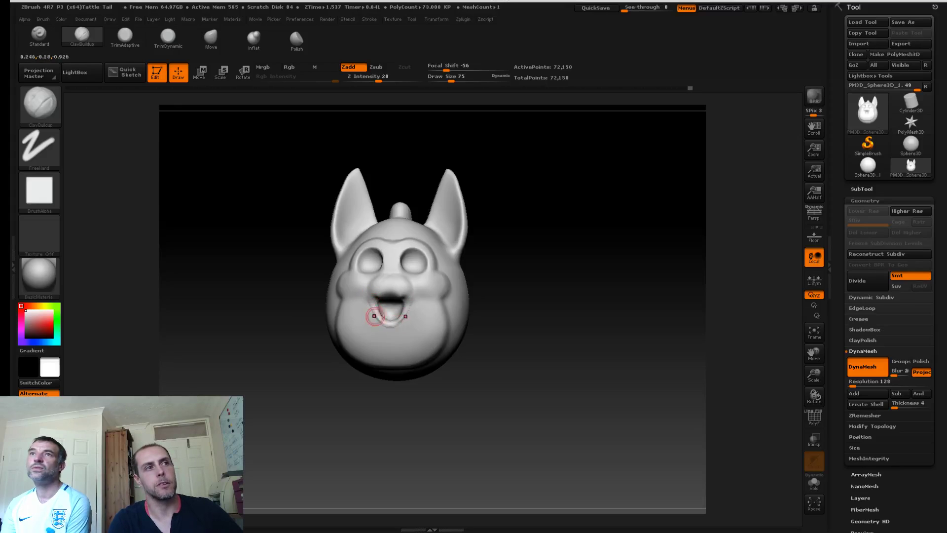
# Step: Build up a lower lip along the bottom edge of the mouth with ClayBuildup at a draw size of 75
pyautogui.moveTo(390, 323)
pyautogui.mouseDown()
pyautogui.moveTo(379, 319)
pyautogui.moveTo(391, 323)
pyautogui.mouseUp()
pyautogui.moveTo(306, 262)
pyautogui.mouseDown()
pyautogui.moveTo(380, 271)
pyautogui.moveTo(321, 264)
pyautogui.moveTo(224, 280)
pyautogui.moveTo(301, 284)
pyautogui.mouseUp()
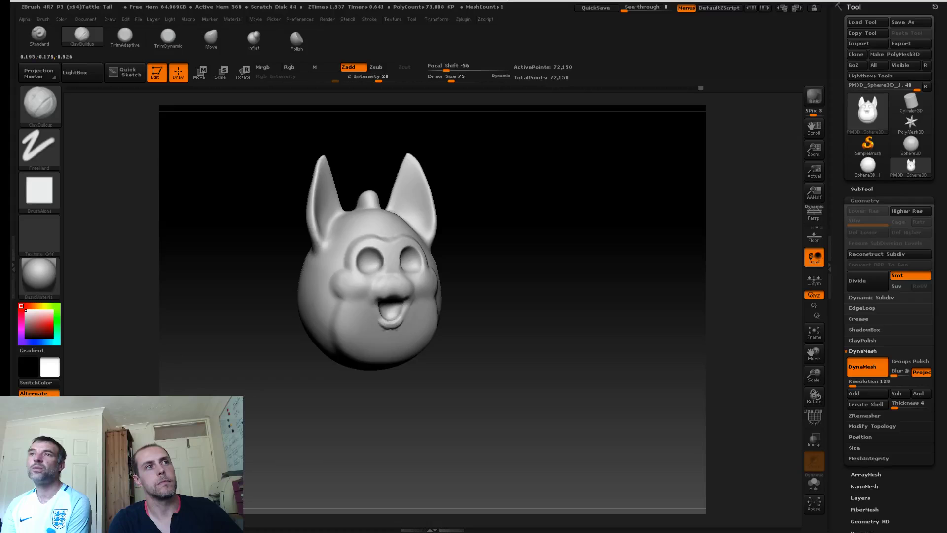
pyautogui.keyDown('shift'); pyautogui.moveTo(265, 266); pyautogui.dragTo(321, 298); pyautogui.keyUp('shift')
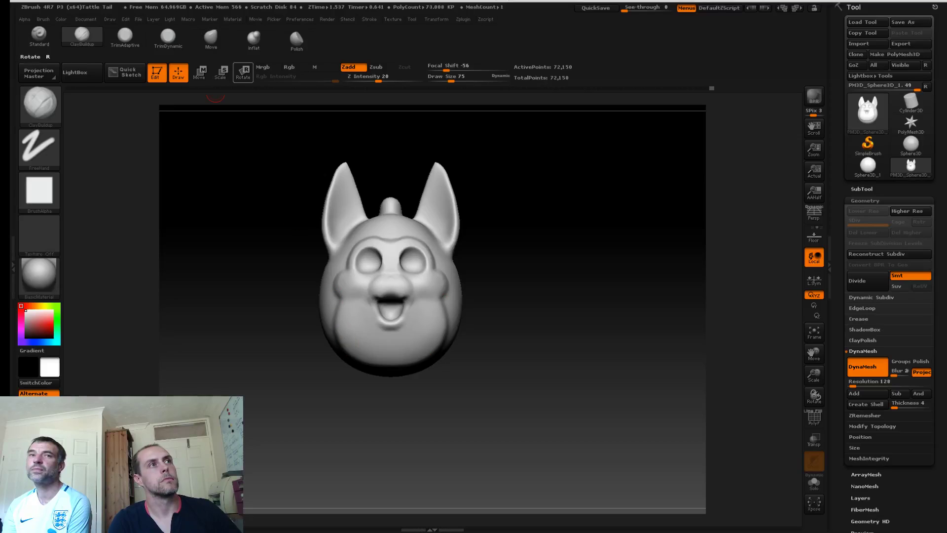
# Step: Switch to the Move brush at a draw size of 370 and enable radial symmetry about the Y axis
pyautogui.click(211, 37)
pyautogui.press('s')
pyautogui.moveTo(386, 367); pyautogui.dragTo(390, 372)
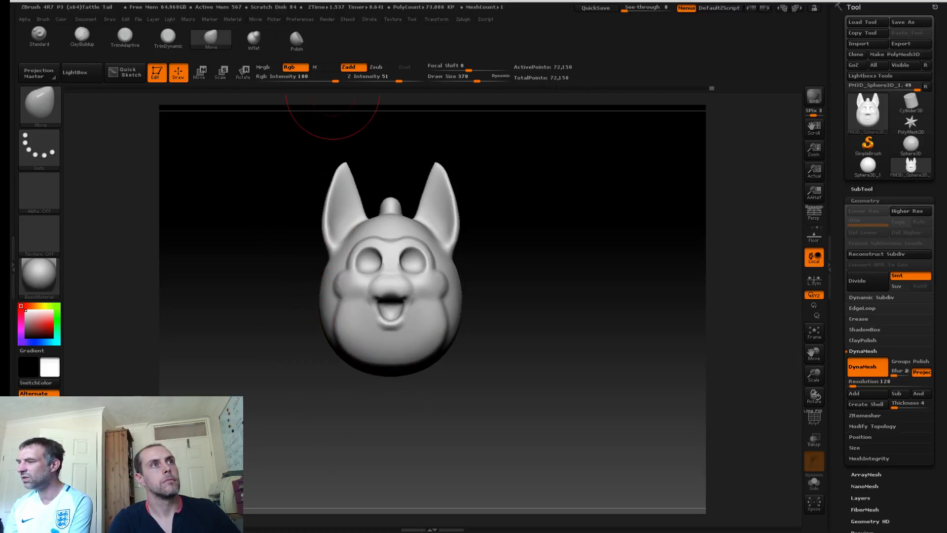
pyautogui.click(412, 19)
pyautogui.moveTo(436, 19)
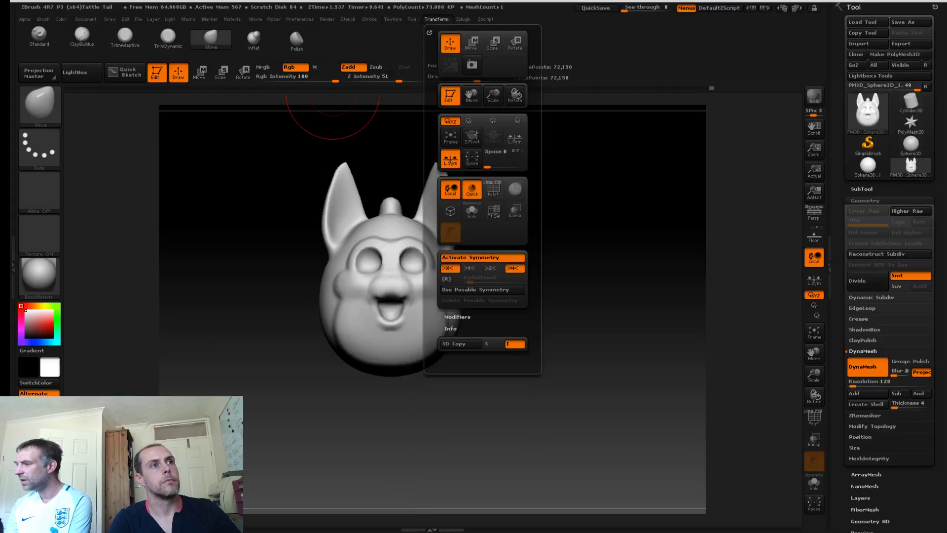
pyautogui.click(449, 279)
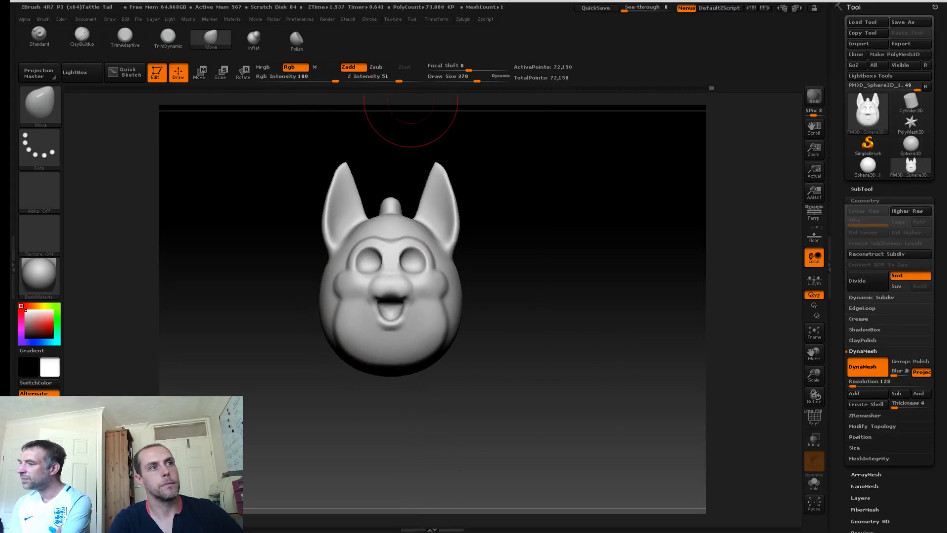
pyautogui.click(437, 19)
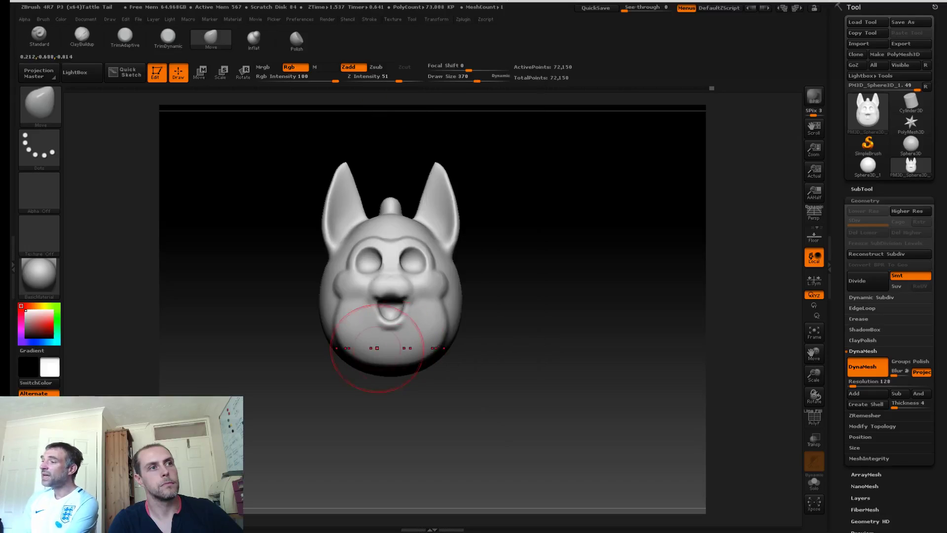
# Step: Reshape the base of the head with the radially symmetric Move brush at a draw size of 539, undoing unwanted strokes
pyautogui.press('s')
pyautogui.moveTo(362, 362); pyautogui.dragTo(374, 362)
pyautogui.moveTo(364, 358)
pyautogui.mouseDown()
pyautogui.moveTo(312, 333)
pyautogui.moveTo(310, 286)
pyautogui.mouseUp()
pyautogui.hotkey('ctrl', 'z')
pyautogui.moveTo(335, 409); pyautogui.dragTo(328, 410)
pyautogui.moveTo(319, 346); pyautogui.dragTo(295, 386)
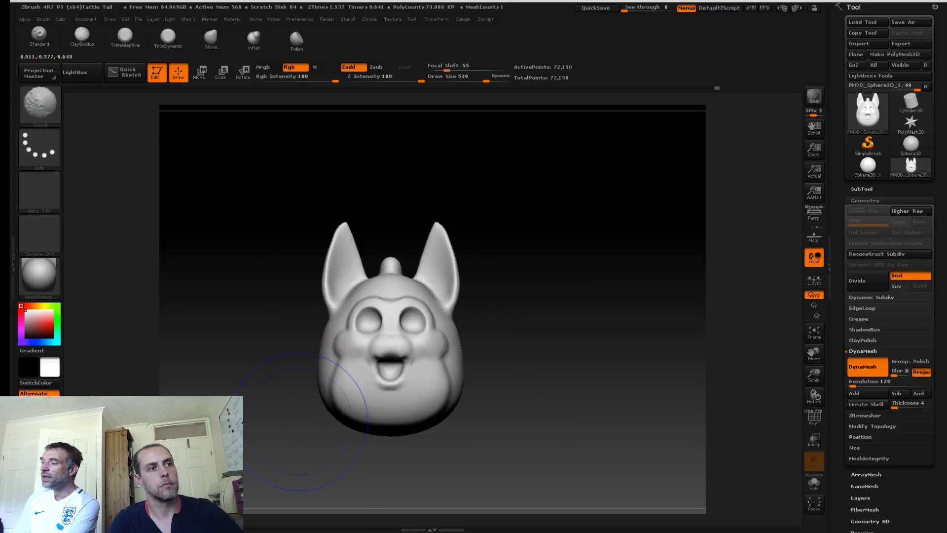
pyautogui.moveTo(374, 400); pyautogui.dragTo(374, 407)
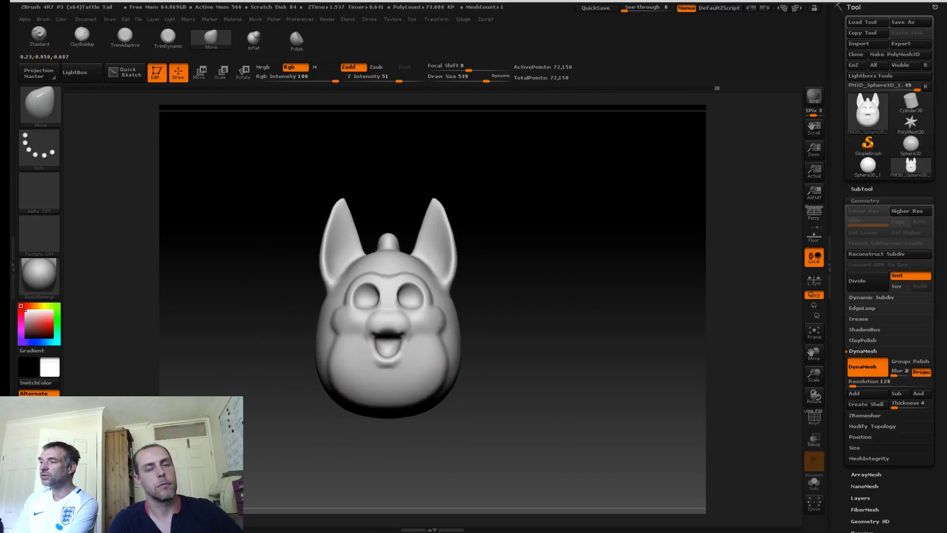
pyautogui.moveTo(342, 361); pyautogui.dragTo(333, 359)
pyautogui.hotkey('ctrl', 'z')
# Step: Subdivide the head mesh and switch the sculpting symmetry from radial Y to plain mirroring across X
pyautogui.hotkey('ctrl', 'd')
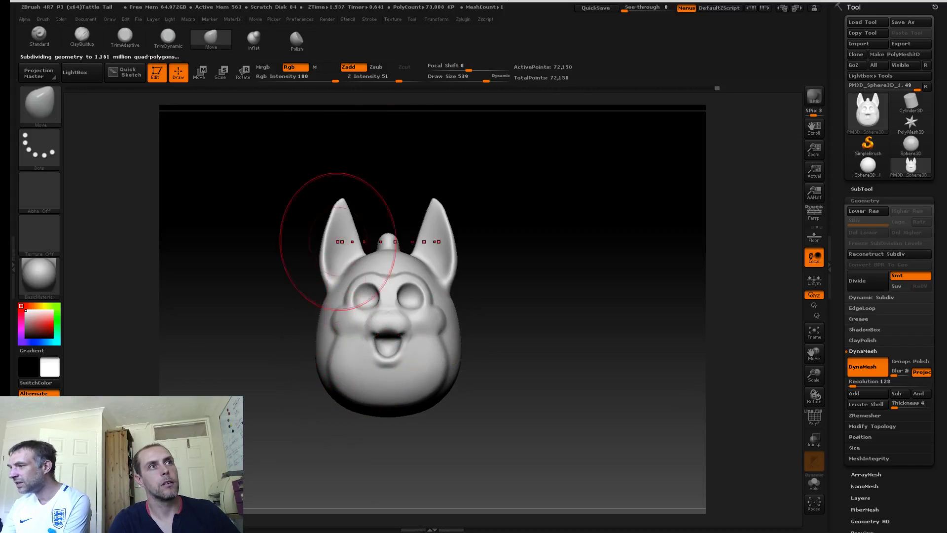
pyautogui.click(436, 18)
pyautogui.click(412, 18)
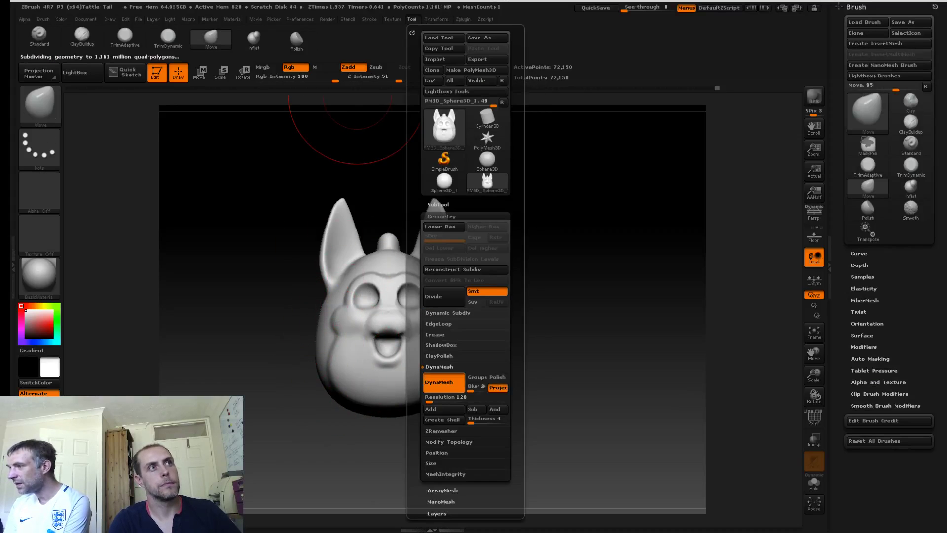
pyautogui.click(437, 19)
pyautogui.click(463, 19)
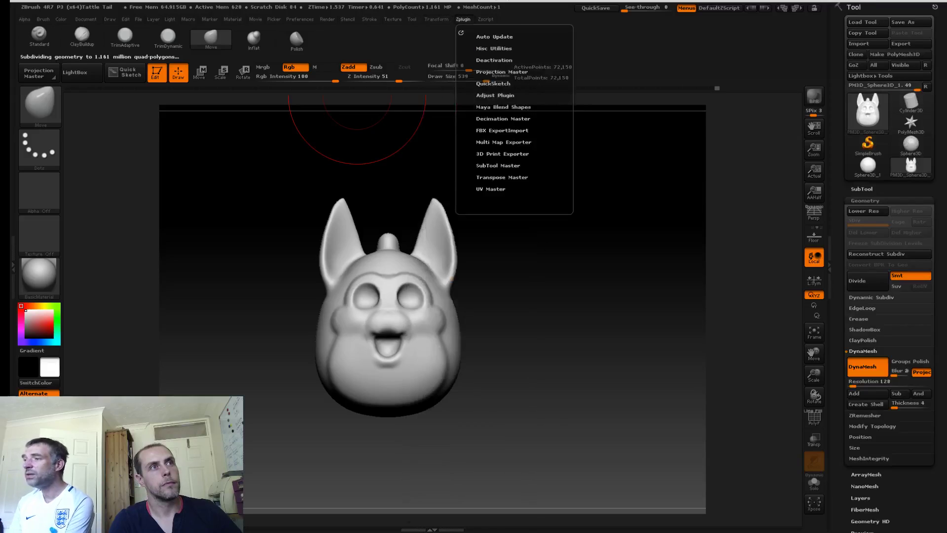
pyautogui.click(436, 19)
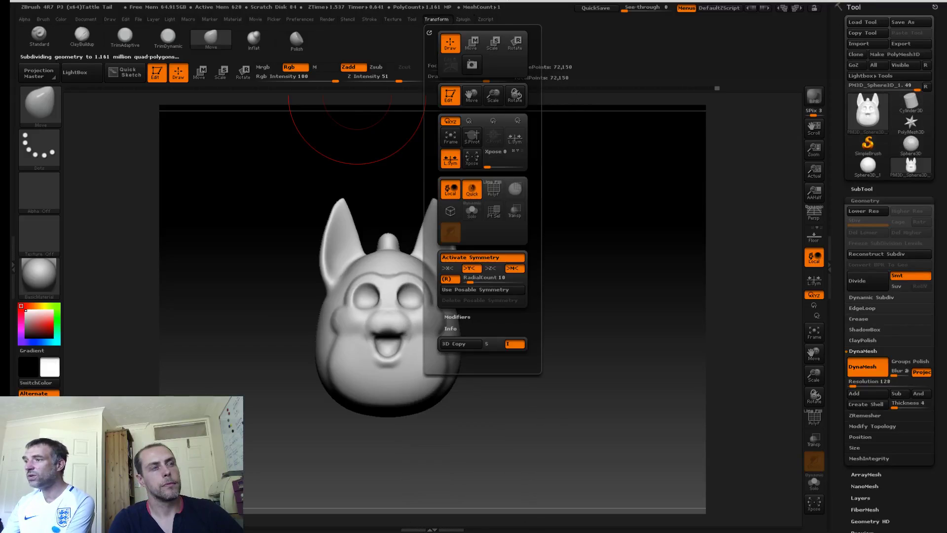
pyautogui.click(472, 268)
pyautogui.click(450, 269)
pyautogui.click(450, 280)
# Step: Reshape the cheek bumps beside the eyes with the Move brush, reducing the draw size to 283 and 203
pyautogui.press('s')
pyautogui.moveTo(334, 359); pyautogui.dragTo(328, 358)
pyautogui.press('s')
pyautogui.moveTo(345, 320); pyautogui.dragTo(330, 335)
pyautogui.hotkey('ctrl', 'd')
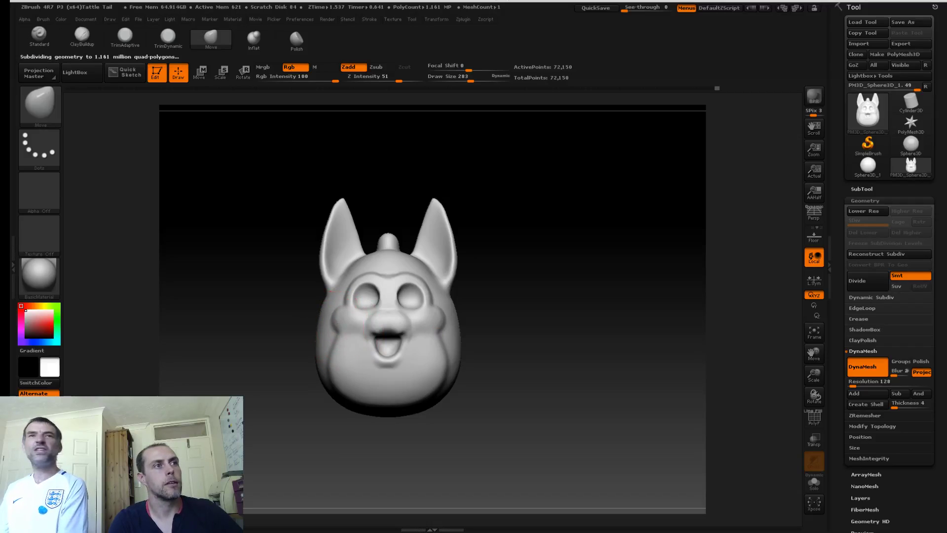
pyautogui.press('s')
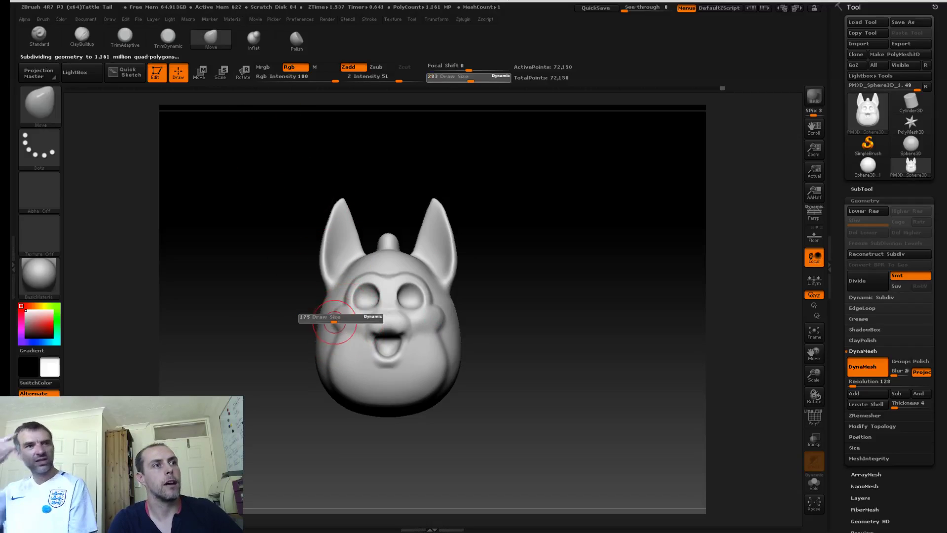
pyautogui.moveTo(342, 322); pyautogui.dragTo(336, 323)
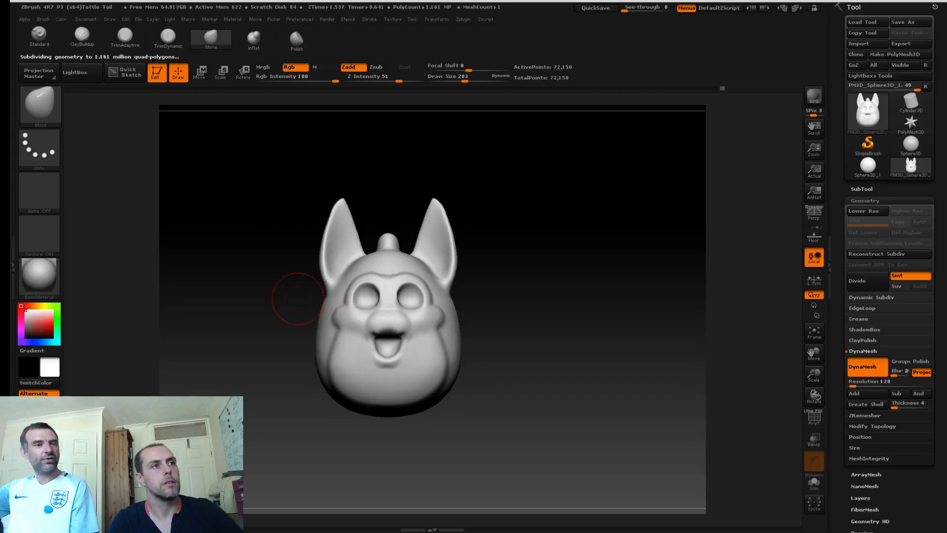
pyautogui.moveTo(257, 310); pyautogui.dragTo(302, 306)
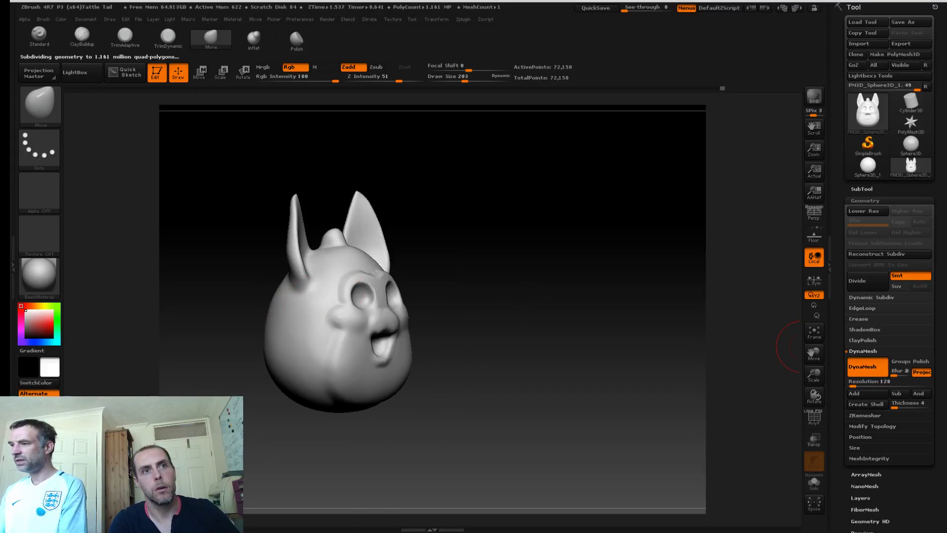
# Step: Push the lower cheek outlines outward with the Move brush at a draw size of 220 and smooth them
pyautogui.click(871, 298)
pyautogui.click(866, 308)
pyautogui.keyDown('shift'); pyautogui.moveTo(624, 321); pyautogui.dragTo(562, 324); pyautogui.keyUp('shift')
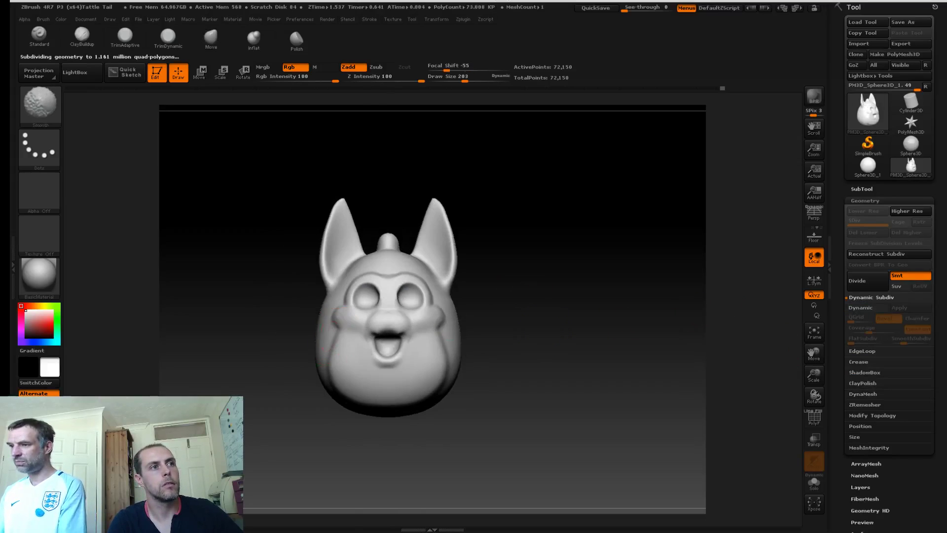
pyautogui.press(']')
pyautogui.moveTo(339, 347)
pyautogui.mouseDown()
pyautogui.moveTo(330, 346)
pyautogui.moveTo(330, 376)
pyautogui.mouseUp()
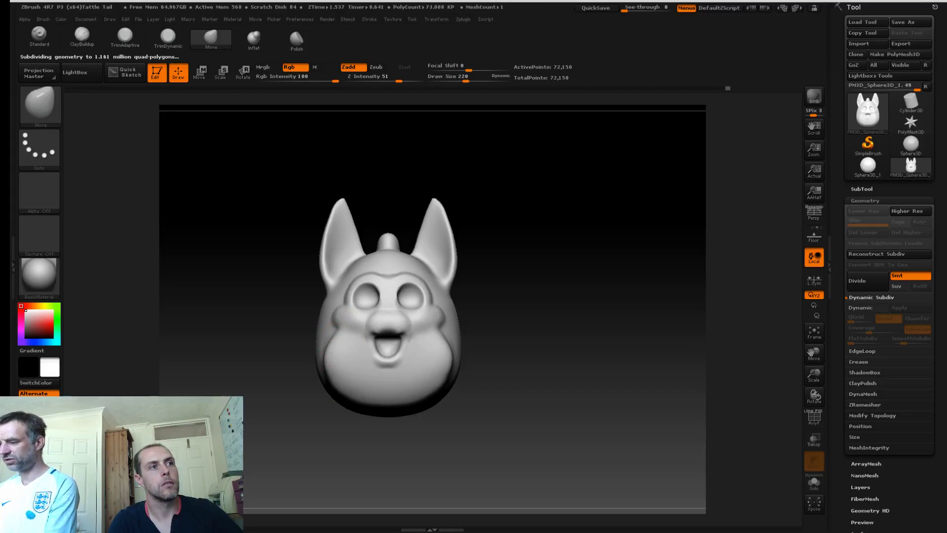
pyautogui.moveTo(266, 359)
pyautogui.mouseDown()
pyautogui.moveTo(326, 373)
pyautogui.moveTo(322, 334)
pyautogui.mouseUp()
pyautogui.moveTo(370, 358)
pyautogui.mouseDown()
pyautogui.moveTo(311, 378)
pyautogui.moveTo(324, 376)
pyautogui.mouseUp()
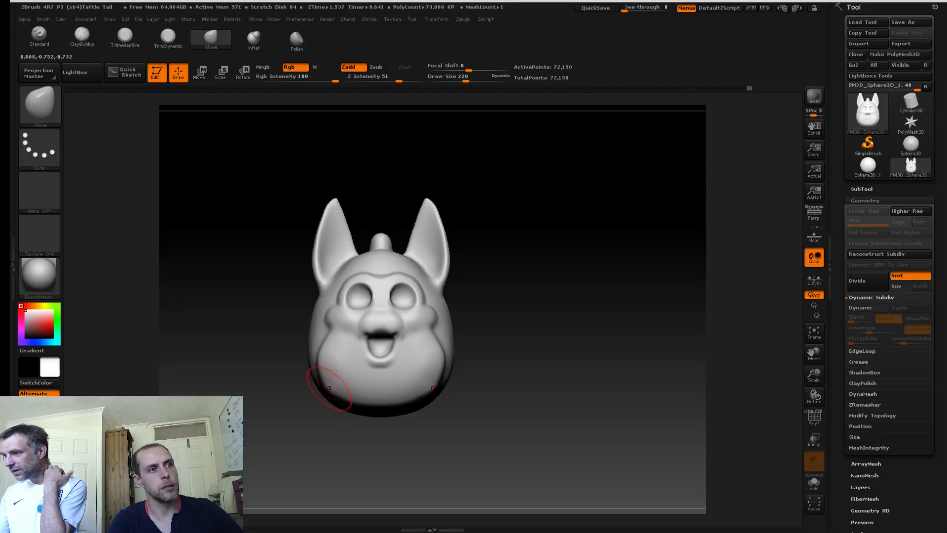
pyautogui.press('shift')
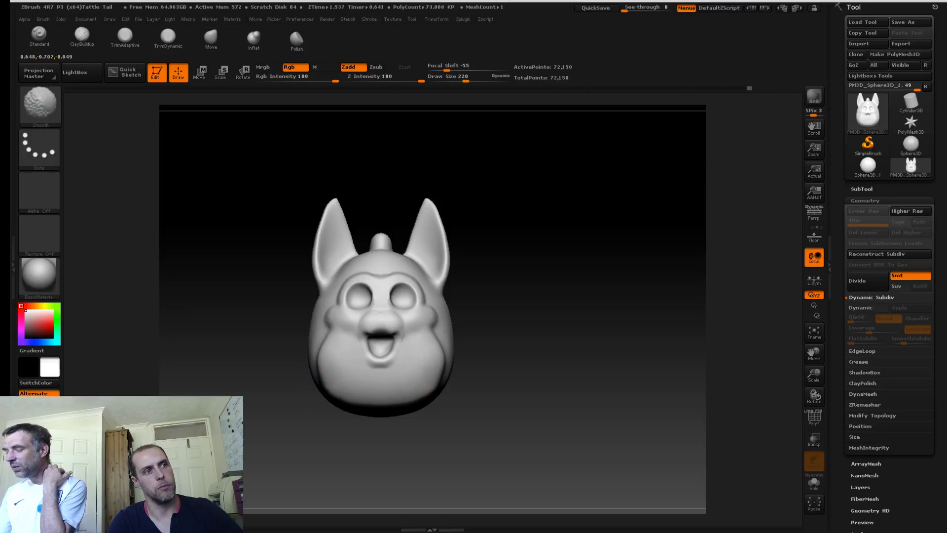
pyautogui.press('shift')
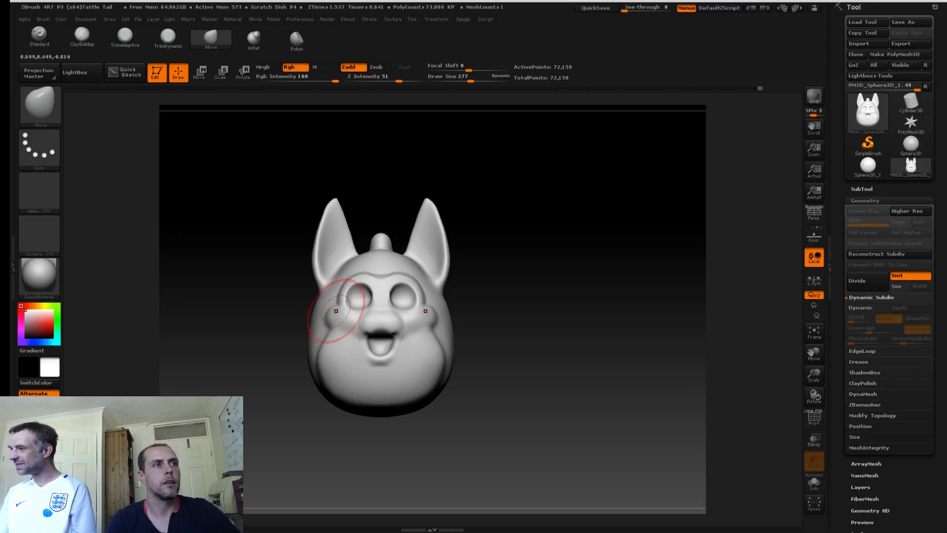
# Step: Pull the middle of the brow ridge down into a V with the Move brush at a draw size of 68
pyautogui.press('s')
pyautogui.moveTo(332, 307)
pyautogui.mouseDown()
pyautogui.moveTo(346, 283)
pyautogui.moveTo(377, 276)
pyautogui.mouseUp()
pyautogui.press('s')
pyautogui.press('s')
pyautogui.press('s')
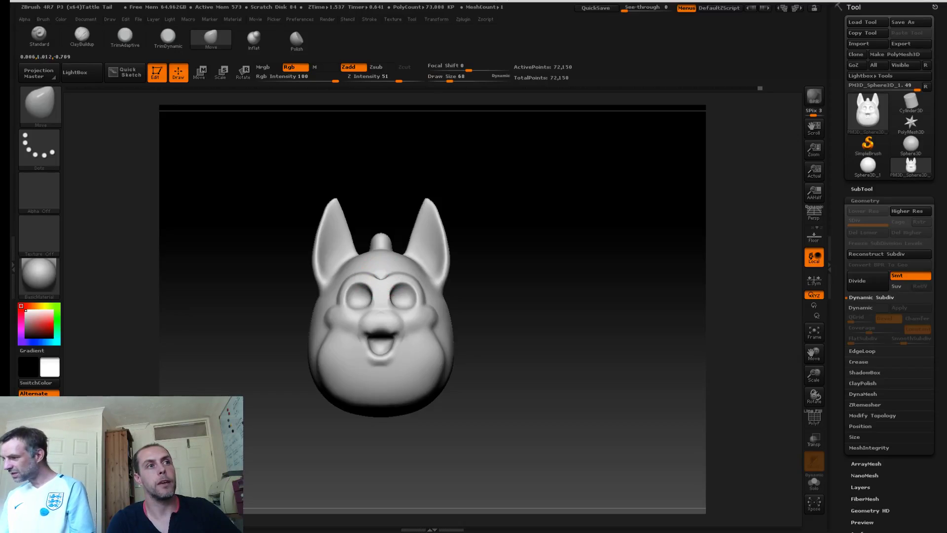
pyautogui.press('shift')
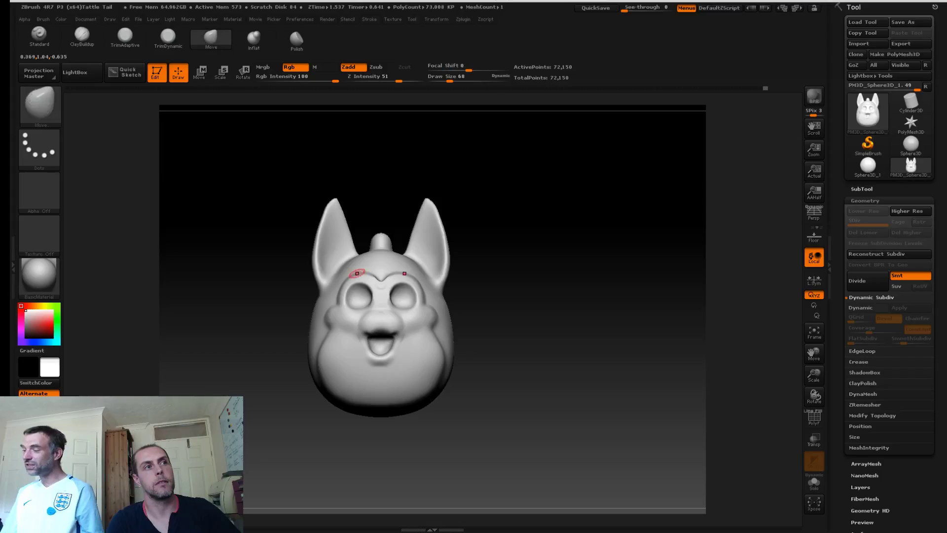
# Step: Refine the brow ridge between the eyes with the Move brush at a draw size of 136
pyautogui.moveTo(262, 228)
pyautogui.mouseDown()
pyautogui.moveTo(255, 264)
pyautogui.moveTo(267, 306)
pyautogui.mouseUp()
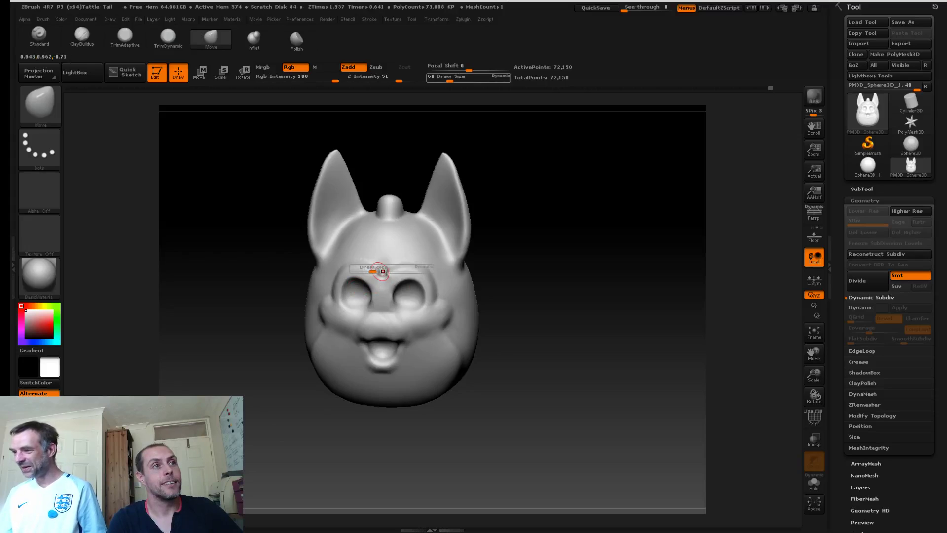
pyautogui.press('s')
pyautogui.moveTo(373, 272); pyautogui.dragTo(383, 269)
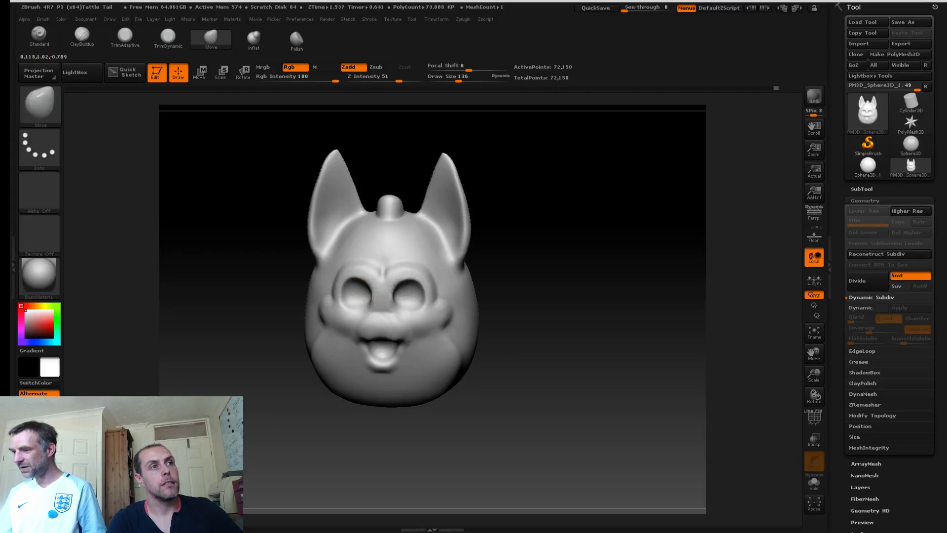
# Step: Reshape the lower face and cheeks with the Move brush at draw sizes of 393 and 197, smoothing the surface
pyautogui.moveTo(236, 253); pyautogui.dragTo(335, 252)
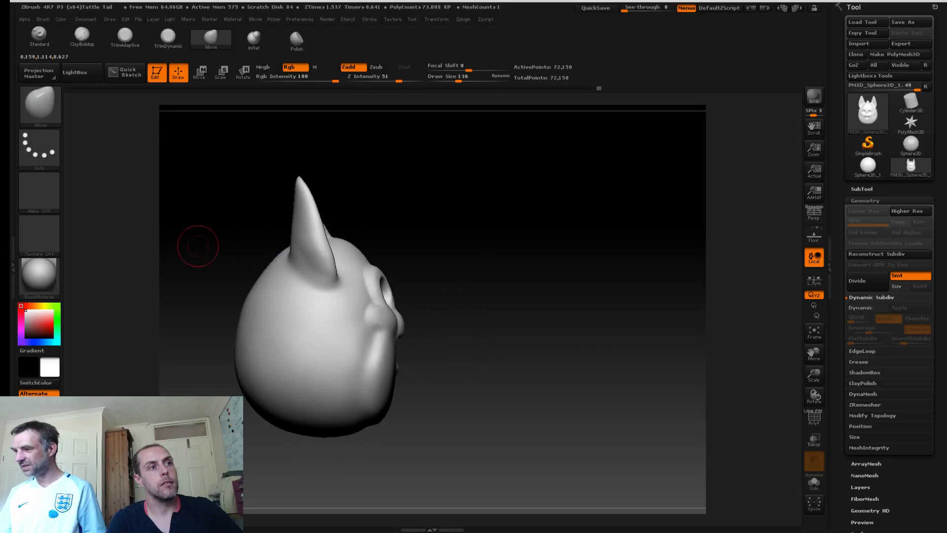
pyautogui.keyDown('alt'); pyautogui.moveTo(418, 406); pyautogui.dragTo(430, 379); pyautogui.keyUp('alt')
pyautogui.press('s')
pyautogui.moveTo(355, 380); pyautogui.dragTo(374, 381)
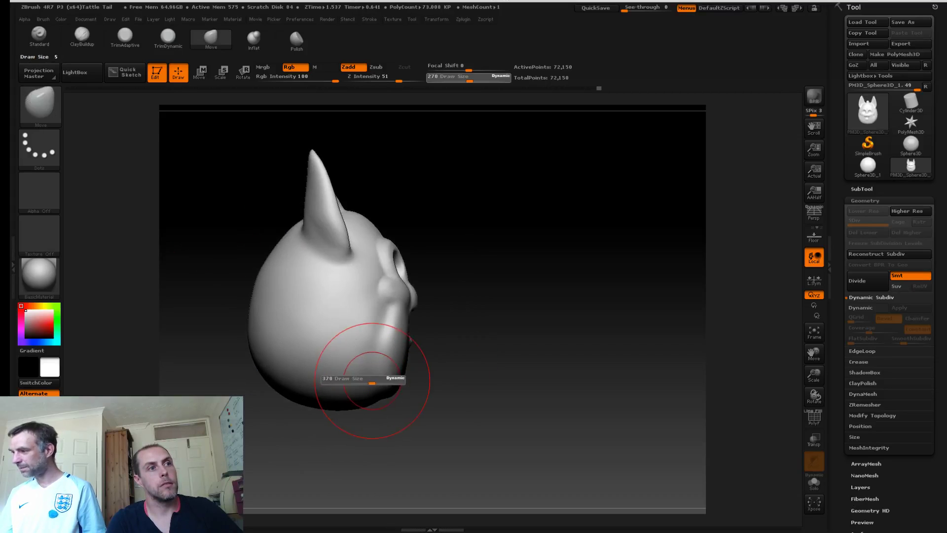
pyautogui.moveTo(474, 382); pyautogui.dragTo(384, 385)
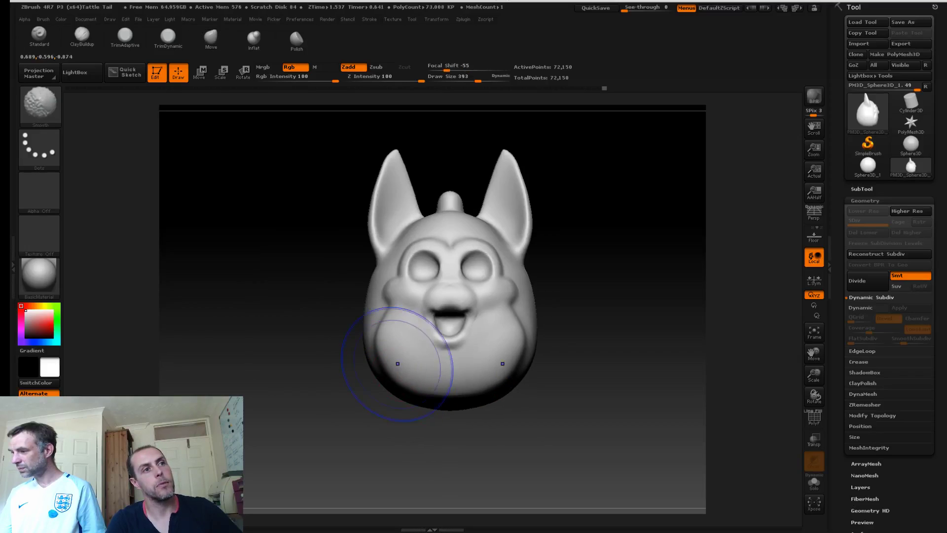
pyautogui.press('s')
pyautogui.moveTo(431, 348); pyautogui.dragTo(418, 348)
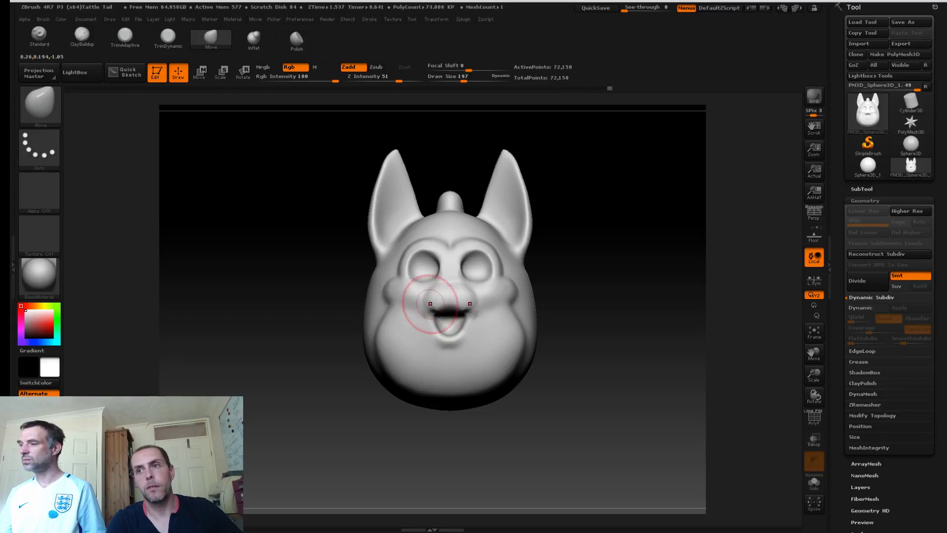
pyautogui.moveTo(309, 258); pyautogui.dragTo(254, 261)
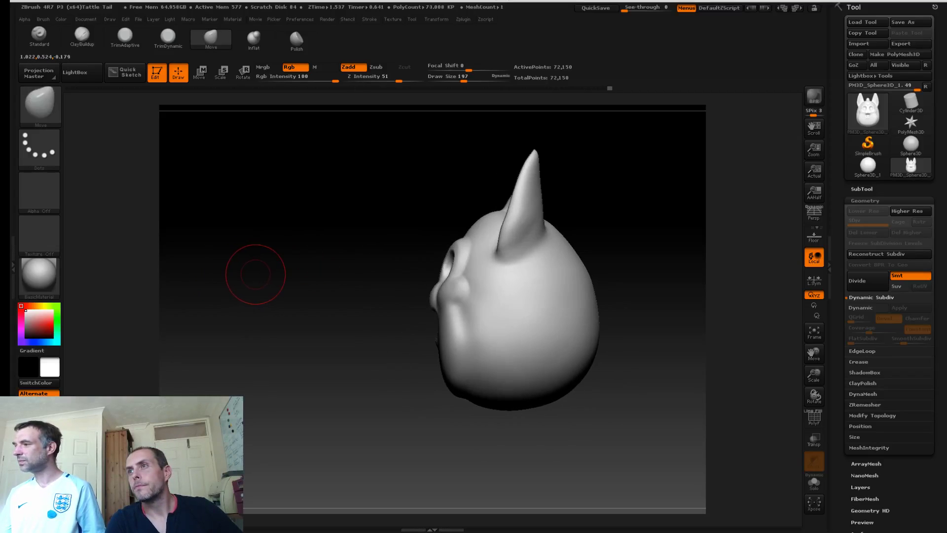
# Step: Carve a crease behind the cheek bump with the Dam_Standard brush at a draw size of 197
pyautogui.moveTo(332, 297); pyautogui.dragTo(376, 317)
pyautogui.press('b')
pyautogui.press('d')
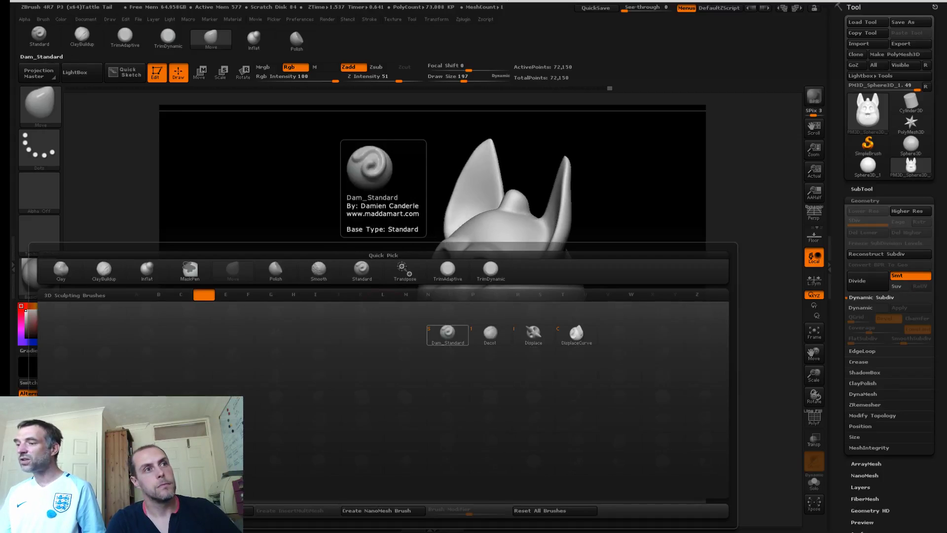
pyautogui.press('s')
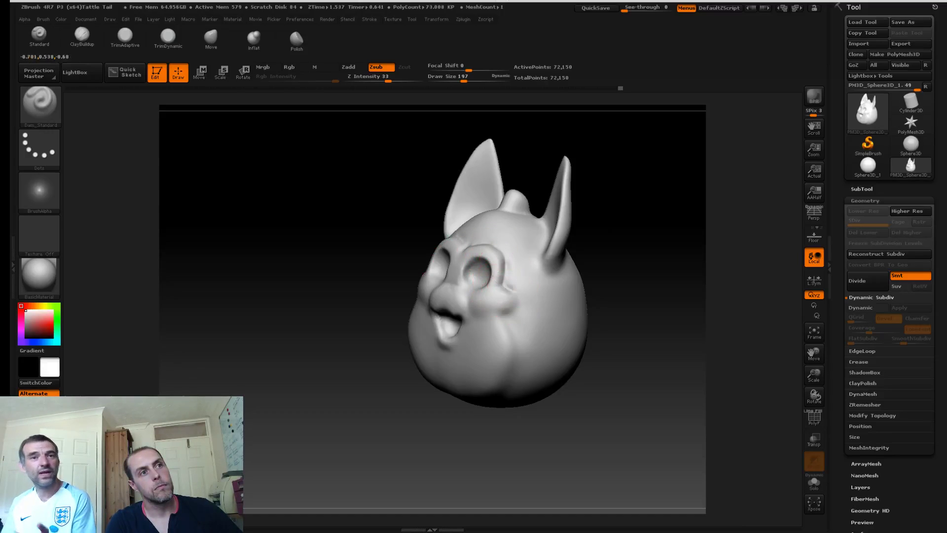
pyautogui.moveTo(516, 296); pyautogui.dragTo(504, 318)
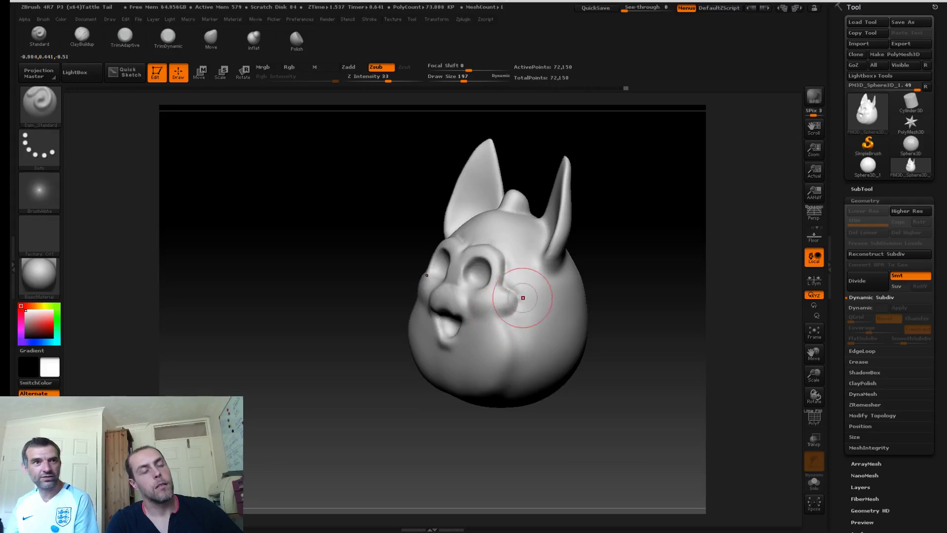
# Step: Extend the Dam_Standard crease around the face outline, down the lower cheeks towards the chin, and smooth it
pyautogui.moveTo(349, 253)
pyautogui.mouseDown()
pyautogui.moveTo(414, 253)
pyautogui.moveTo(312, 252)
pyautogui.mouseUp()
pyautogui.moveTo(312, 252)
pyautogui.keyDown('alt'); pyautogui.mouseDown()
pyautogui.moveTo(312, 236)
pyautogui.moveTo(346, 230)
pyautogui.mouseUp(); pyautogui.keyUp('alt')
pyautogui.moveTo(347, 231); pyautogui.dragTo(387, 282)
pyautogui.keyDown('shift'); pyautogui.moveTo(456, 281); pyautogui.dragTo(449, 286); pyautogui.keyUp('shift')
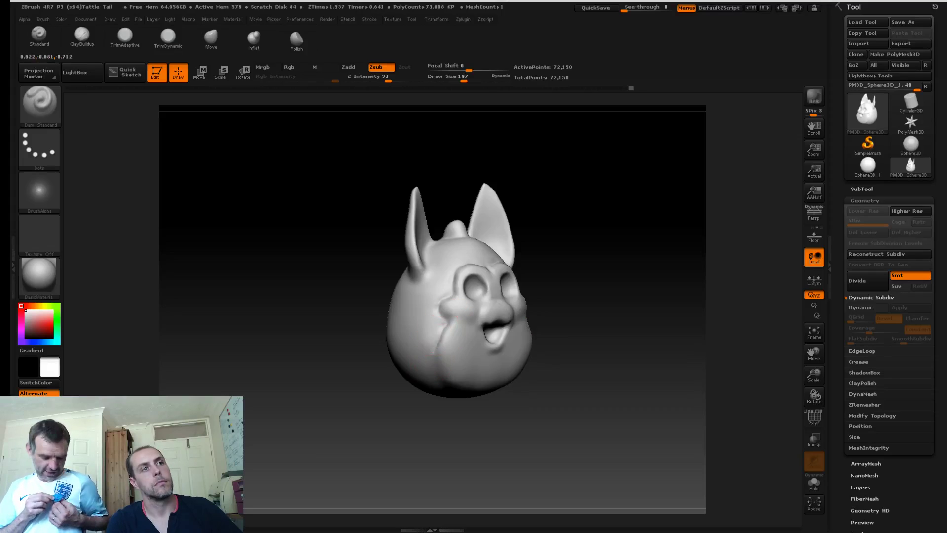
pyautogui.moveTo(354, 363)
pyautogui.mouseDown()
pyautogui.moveTo(356, 336)
pyautogui.moveTo(376, 340)
pyautogui.mouseUp()
pyautogui.moveTo(456, 297)
pyautogui.mouseDown()
pyautogui.moveTo(451, 331)
pyautogui.moveTo(456, 296)
pyautogui.mouseUp()
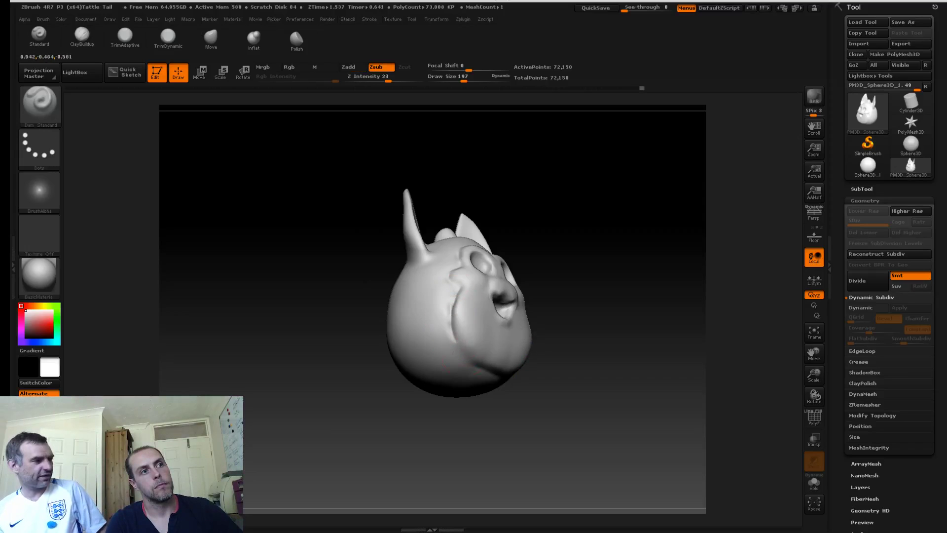
pyautogui.press('shift')
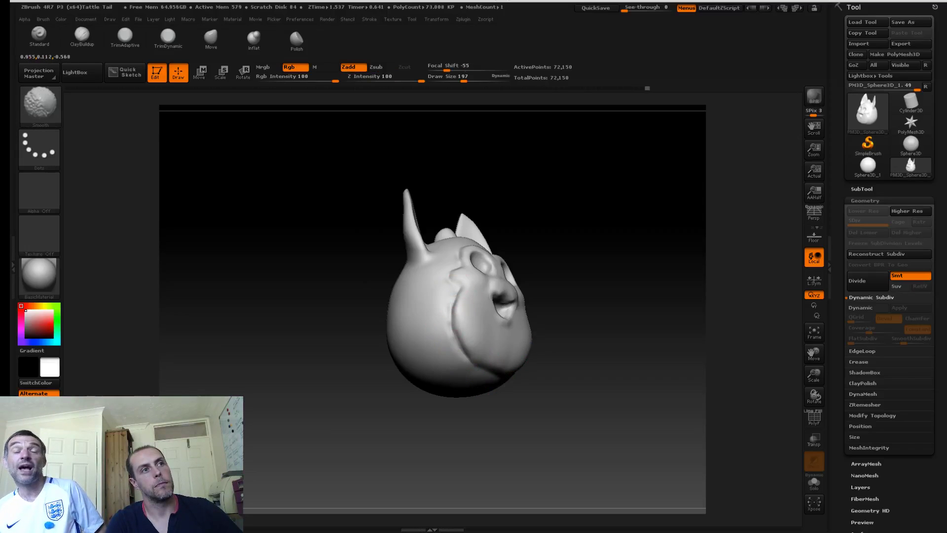
pyautogui.moveTo(557, 286)
pyautogui.mouseDown()
pyautogui.moveTo(427, 315)
pyautogui.moveTo(419, 355)
pyautogui.mouseUp()
pyautogui.moveTo(420, 305); pyautogui.dragTo(440, 301)
pyautogui.moveTo(389, 271)
pyautogui.mouseDown()
pyautogui.moveTo(364, 281)
pyautogui.moveTo(408, 302)
pyautogui.moveTo(373, 306)
pyautogui.mouseUp()
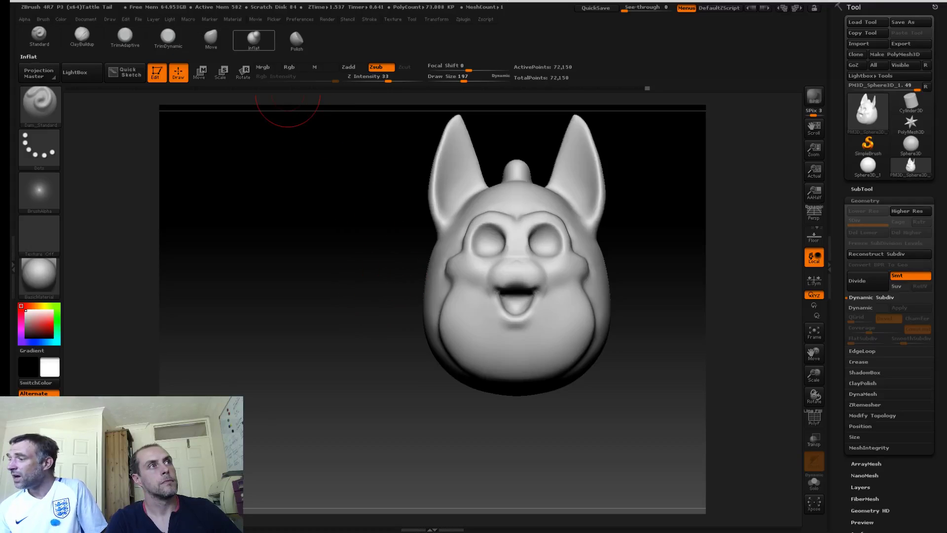
# Step: Build up the cheek bumps with ClayBuildup at a draw size of 165 and smooth them
pyautogui.click(82, 37)
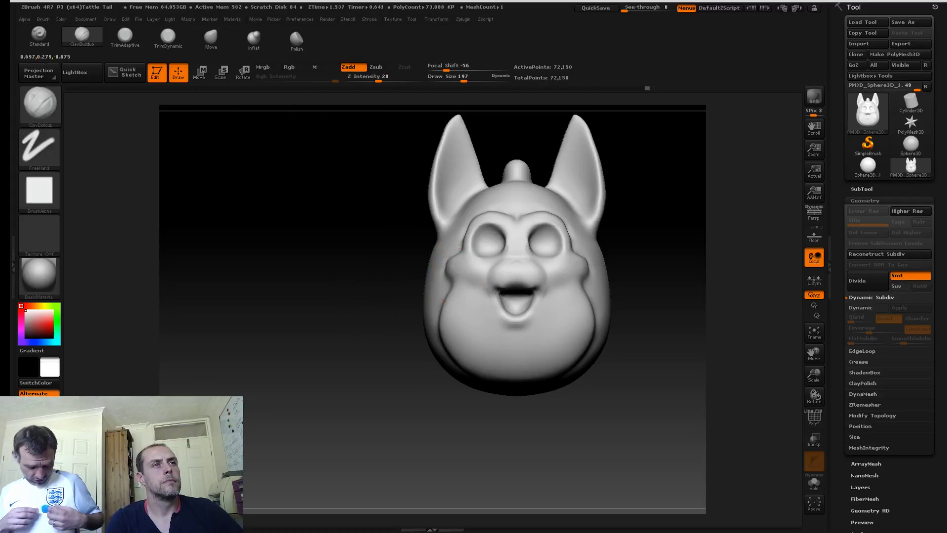
pyautogui.press('s')
pyautogui.moveTo(458, 270); pyautogui.dragTo(455, 270)
pyautogui.moveTo(404, 286)
pyautogui.mouseDown()
pyautogui.moveTo(444, 276)
pyautogui.moveTo(447, 261)
pyautogui.mouseUp()
pyautogui.keyDown('shift'); pyautogui.moveTo(447, 262); pyautogui.dragTo(450, 262); pyautogui.keyUp('shift')
pyautogui.moveTo(282, 229)
pyautogui.mouseDown()
pyautogui.moveTo(327, 232)
pyautogui.moveTo(354, 252)
pyautogui.mouseUp()
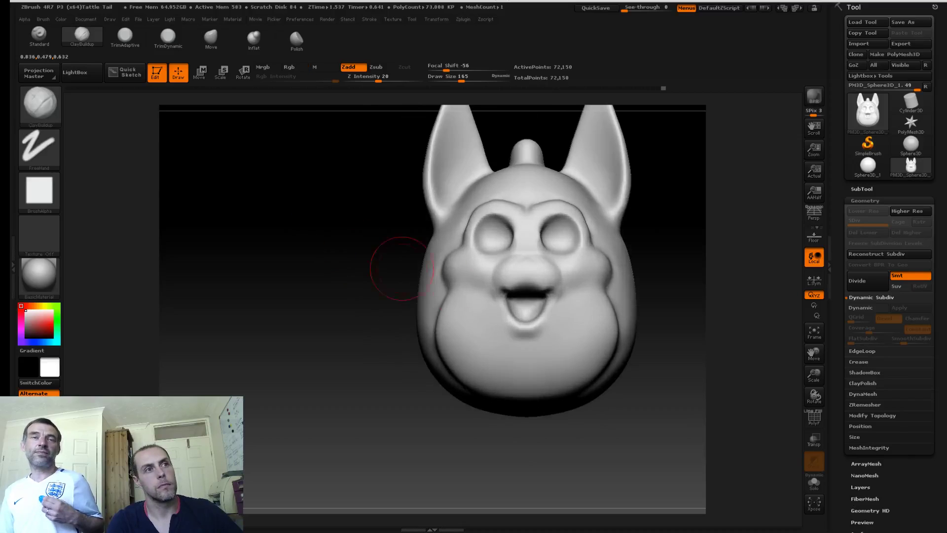
# Step: Add volume to the sides of the nose with ClayBuildup at a draw size of 105
pyautogui.press('s')
pyautogui.moveTo(506, 279); pyautogui.dragTo(499, 282)
pyautogui.moveTo(499, 281)
pyautogui.mouseDown()
pyautogui.moveTo(503, 288)
pyautogui.moveTo(503, 268)
pyautogui.moveTo(493, 274)
pyautogui.mouseUp()
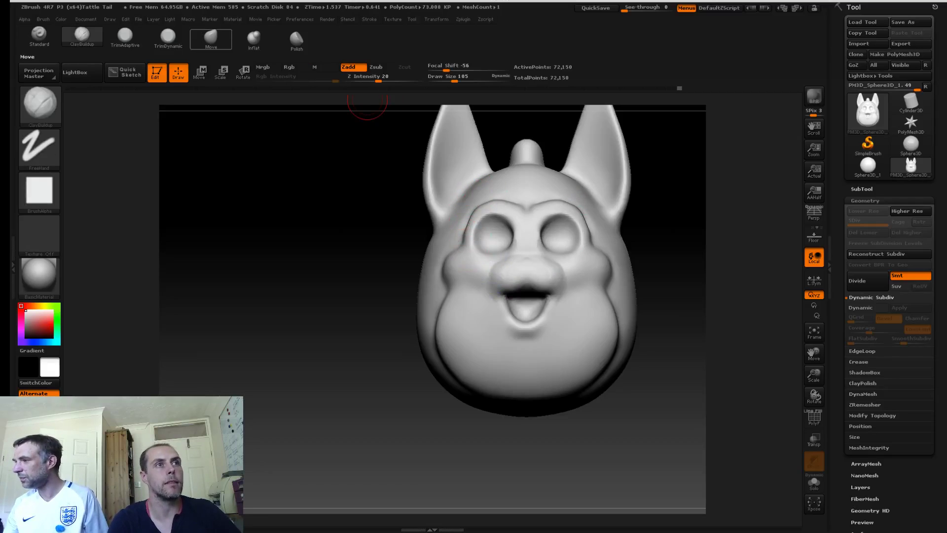
# Step: Stretch the eye sockets taller with the Move brush at a draw size of 160, undoing the angry-looking slanted variation
pyautogui.click(211, 38)
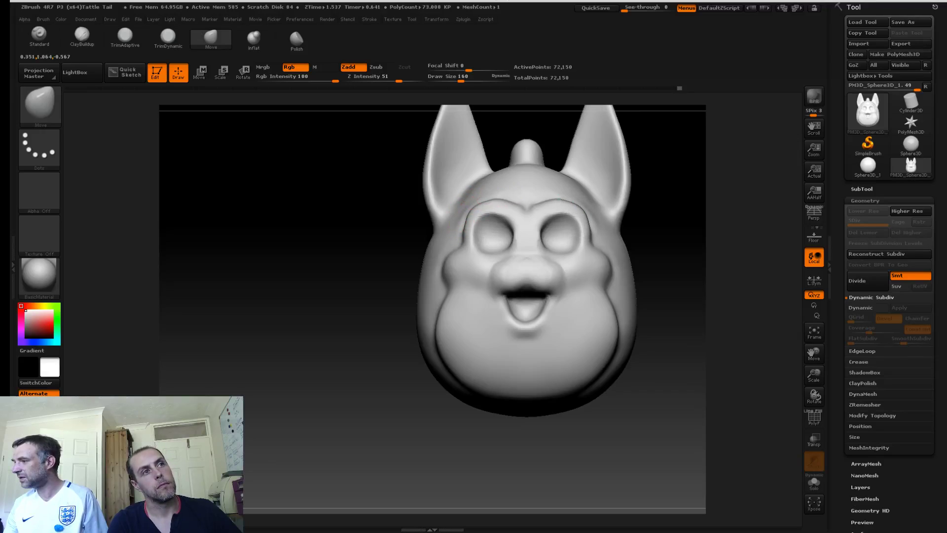
pyautogui.moveTo(482, 216)
pyautogui.keyDown('shift'); pyautogui.mouseDown()
pyautogui.moveTo(471, 223)
pyautogui.moveTo(504, 237)
pyautogui.mouseUp(); pyautogui.keyUp('shift')
pyautogui.hotkey('ctrl', 'z')
pyautogui.hotkey('ctrl', 'z')
pyautogui.hotkey('ctrl', 'z')
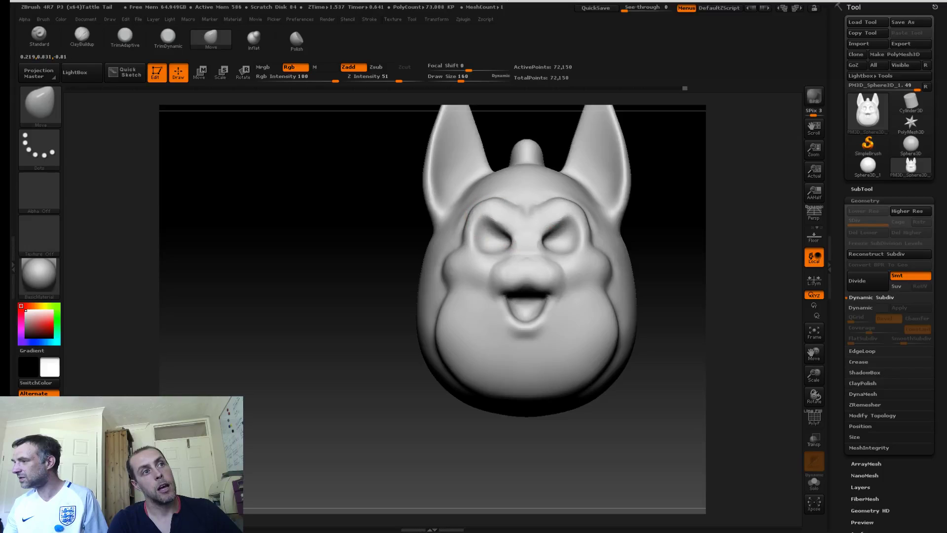
pyautogui.hotkey('ctrl', 'shift', 'z')
pyautogui.hotkey('ctrl', 'shift', 'z')
pyautogui.hotkey('ctrl', 'shift', 'z')
pyautogui.hotkey('ctrl', 'z')
pyautogui.hotkey('ctrl', 'z')
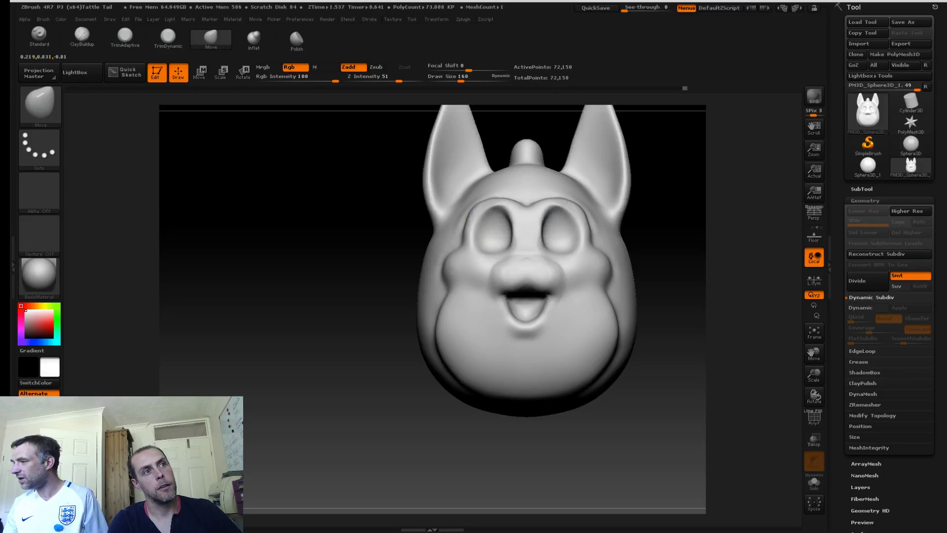
# Step: Redo and undo the slanted eye-socket variation repeatedly to compare it with the rounded sockets, ending on the rounded version
pyautogui.hotkey('ctrl', 'shift', 'z')
pyautogui.hotkey('ctrl', 'shift', 'z')
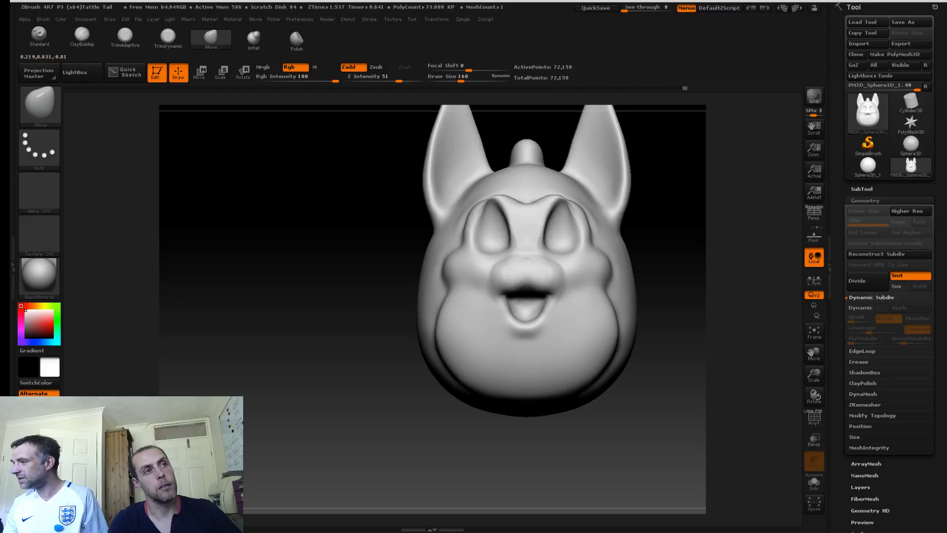
pyautogui.hotkey('ctrl', 'z')
pyautogui.hotkey('ctrl', 'z')
pyautogui.hotkey('ctrl', 'shift', 'z')
pyautogui.hotkey('ctrl', 'shift', 'z')
pyautogui.hotkey('ctrl', 'z')
pyautogui.hotkey('ctrl', 'z')
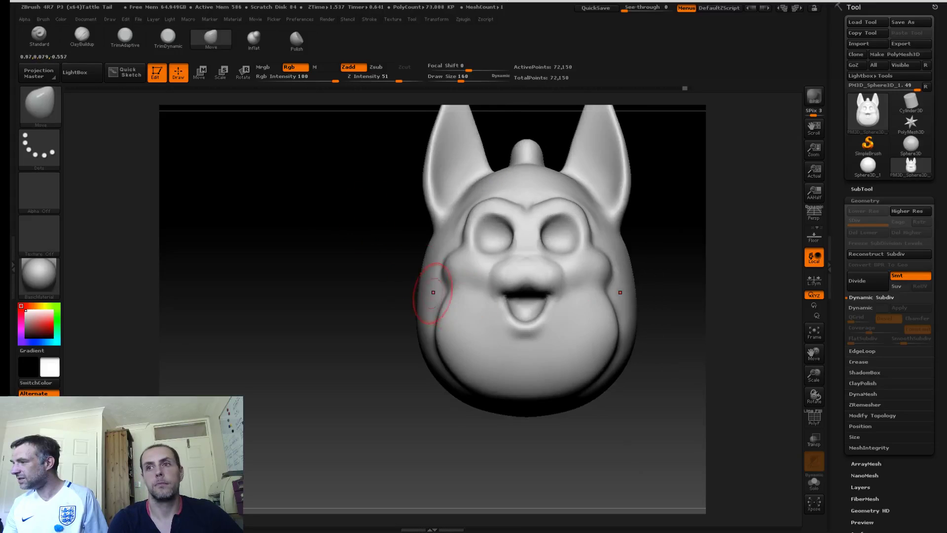
# Step: Reshape the nose from the side with the Move brush at a draw size of 160
pyautogui.moveTo(391, 265); pyautogui.dragTo(433, 275)
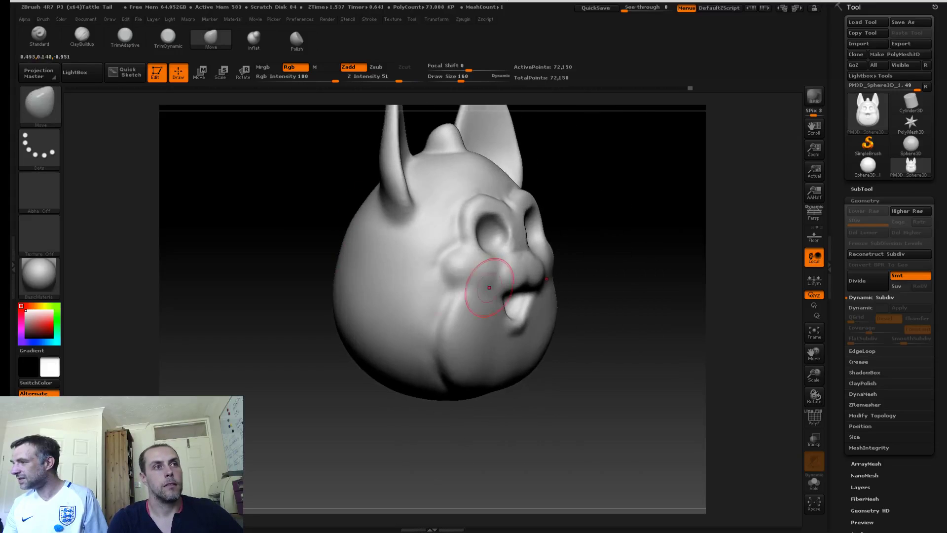
pyautogui.moveTo(573, 291); pyautogui.dragTo(620, 301)
pyautogui.moveTo(538, 276)
pyautogui.mouseDown()
pyautogui.moveTo(555, 276)
pyautogui.moveTo(476, 279)
pyautogui.moveTo(486, 269)
pyautogui.moveTo(451, 265)
pyautogui.moveTo(475, 255)
pyautogui.moveTo(450, 264)
pyautogui.moveTo(499, 261)
pyautogui.mouseUp()
pyautogui.moveTo(417, 255)
pyautogui.mouseDown()
pyautogui.moveTo(419, 190)
pyautogui.moveTo(489, 177)
pyautogui.moveTo(443, 276)
pyautogui.mouseUp()
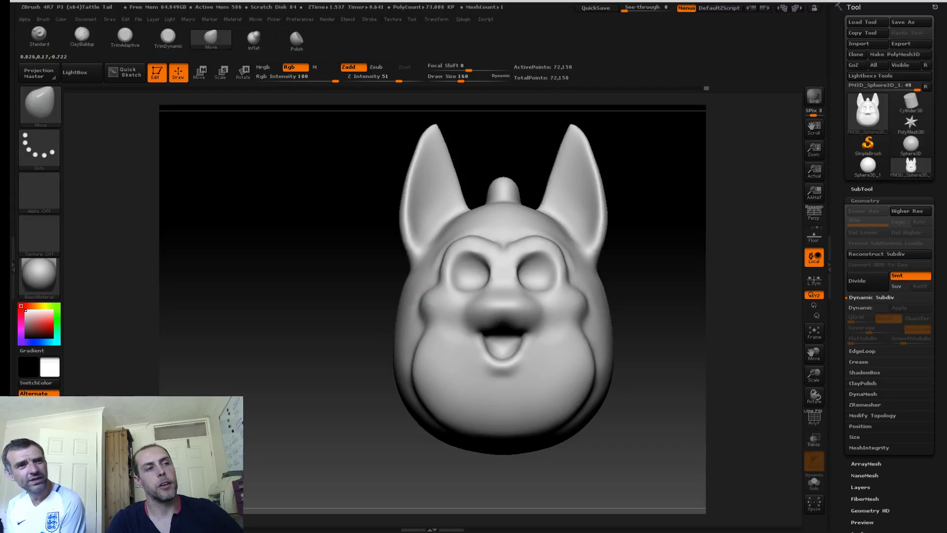
# Step: Examine the head's profile from both sides and its overall proportions from the front at a distance
pyautogui.press('s')
pyautogui.moveTo(387, 383)
pyautogui.keyDown('alt'); pyautogui.mouseDown()
pyautogui.moveTo(429, 341)
pyautogui.moveTo(462, 352)
pyautogui.mouseUp(); pyautogui.keyUp('alt')
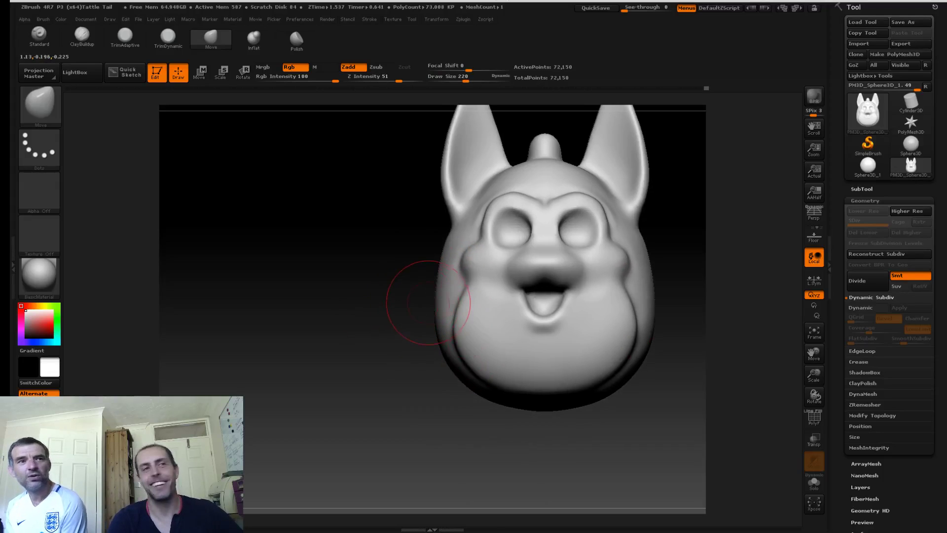
pyautogui.moveTo(379, 295)
pyautogui.mouseDown()
pyautogui.moveTo(582, 318)
pyautogui.moveTo(358, 303)
pyautogui.mouseUp()
pyautogui.moveTo(567, 316); pyautogui.dragTo(467, 310)
pyautogui.moveTo(373, 272)
pyautogui.mouseDown()
pyautogui.moveTo(474, 282)
pyautogui.moveTo(420, 283)
pyautogui.mouseUp()
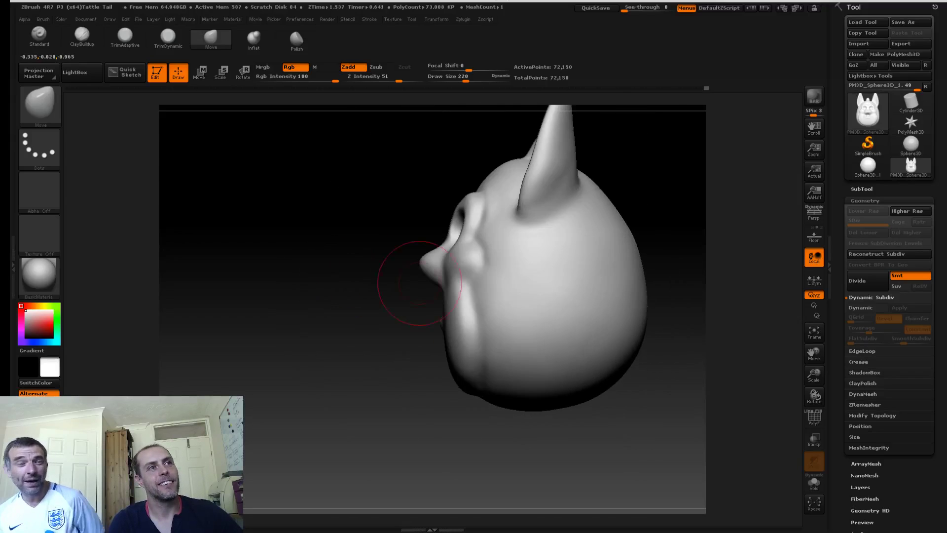
pyautogui.moveTo(291, 276)
pyautogui.mouseDown()
pyautogui.moveTo(444, 271)
pyautogui.moveTo(421, 271)
pyautogui.mouseUp()
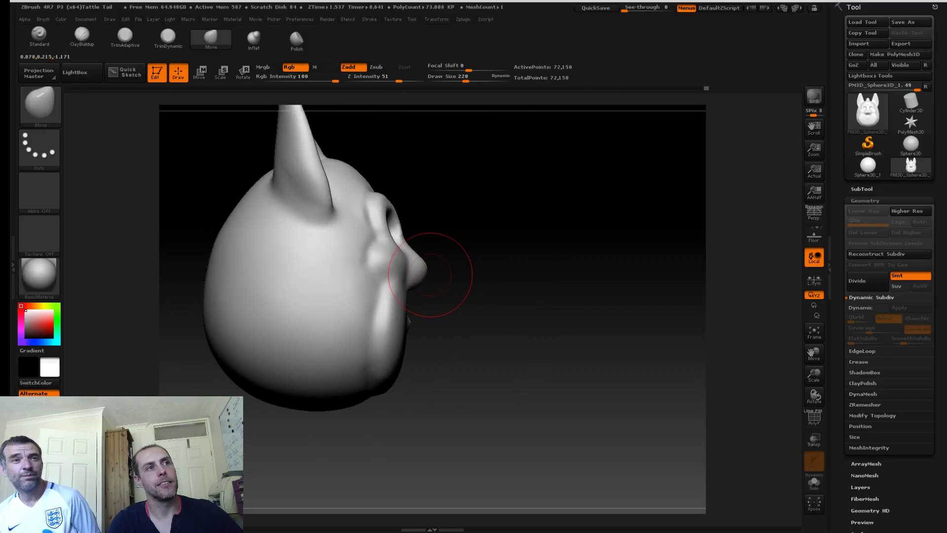
pyautogui.moveTo(473, 292); pyautogui.dragTo(329, 298)
pyautogui.moveTo(557, 310)
pyautogui.keyDown('alt'); pyautogui.mouseDown()
pyautogui.moveTo(661, 313)
pyautogui.moveTo(577, 263)
pyautogui.mouseUp(); pyautogui.keyUp('alt')
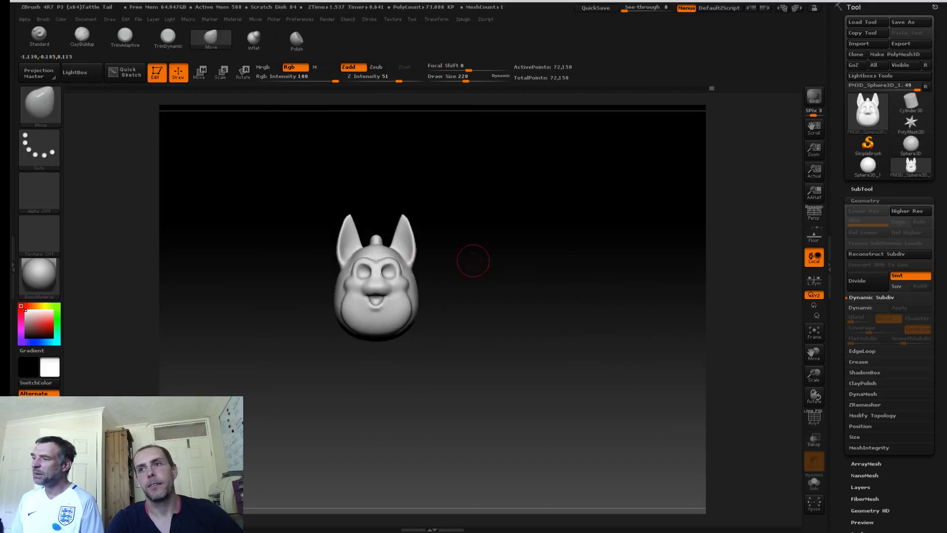
# Step: Refine the brow contour and its central notch between the eyes with the Move brush at draw sizes of 140 and 82
pyautogui.moveTo(255, 249)
pyautogui.keyDown('alt'); pyautogui.mouseDown()
pyautogui.moveTo(309, 241)
pyautogui.moveTo(346, 218)
pyautogui.mouseUp(); pyautogui.keyUp('alt')
pyautogui.press('[')
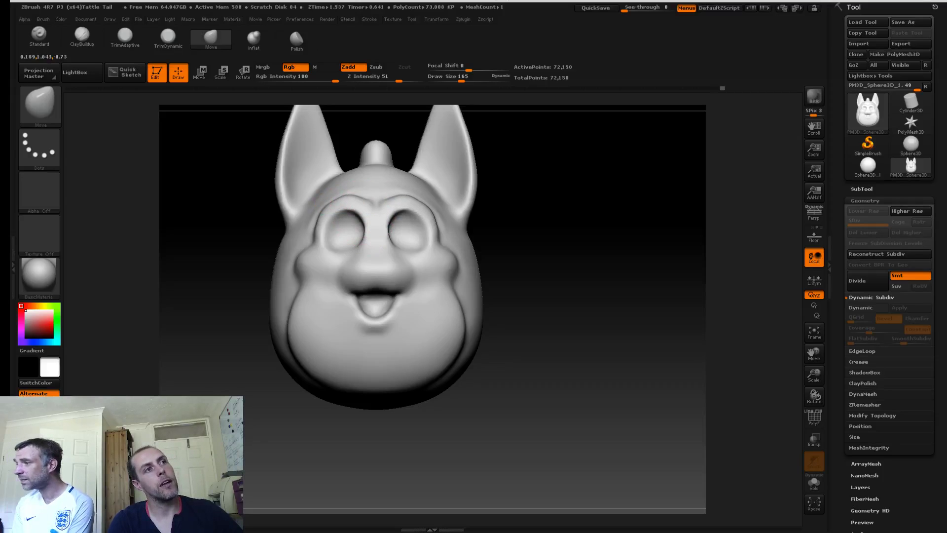
pyautogui.press('s')
pyautogui.click(361, 198)
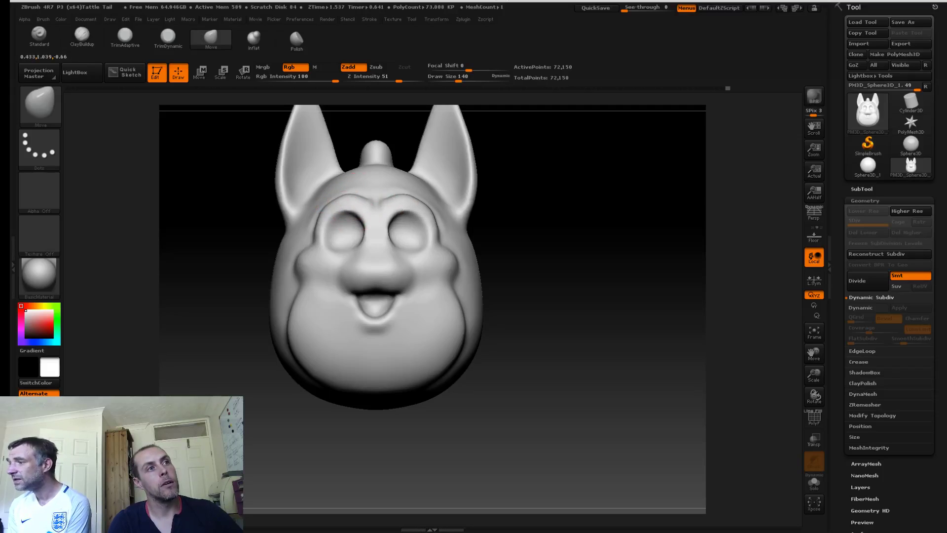
pyautogui.moveTo(247, 204)
pyautogui.mouseDown()
pyautogui.moveTo(256, 220)
pyautogui.moveTo(191, 216)
pyautogui.mouseUp()
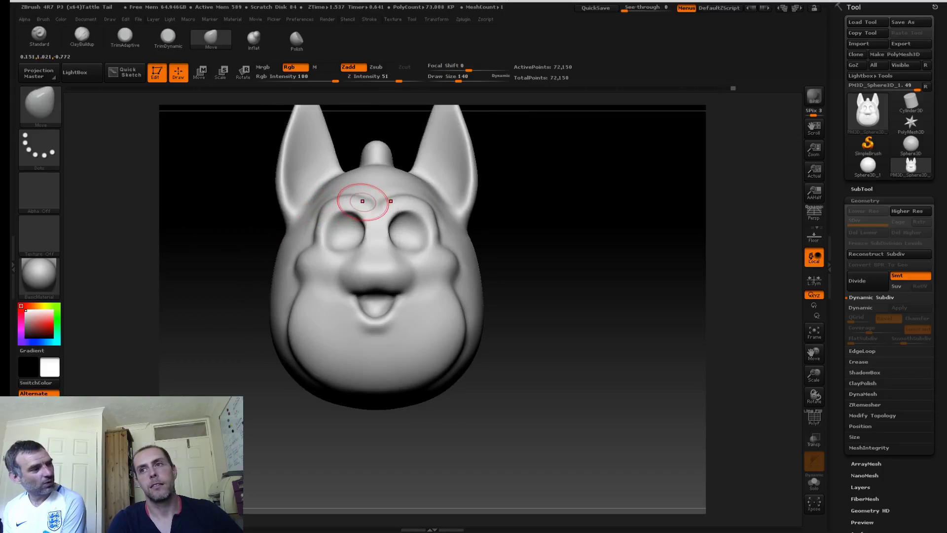
pyautogui.press('s')
pyautogui.moveTo(370, 202); pyautogui.dragTo(365, 203)
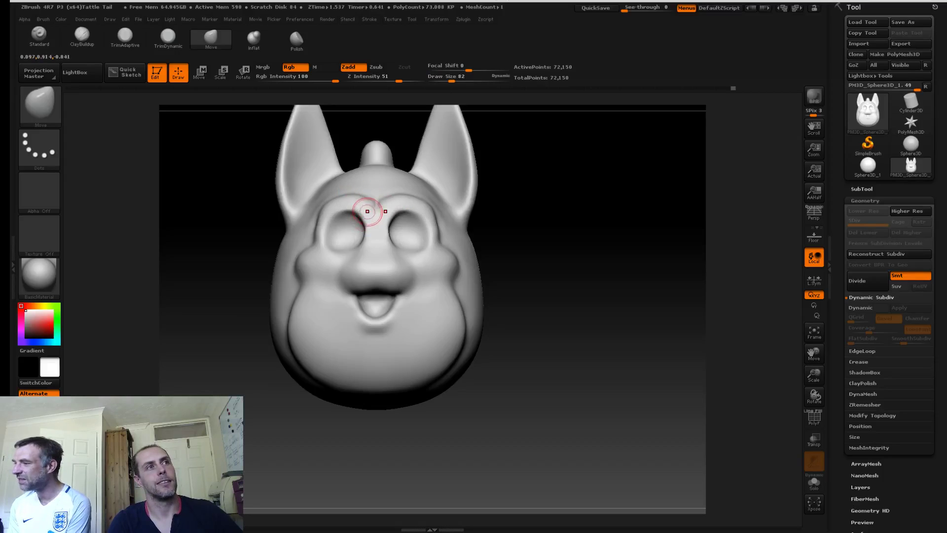
pyautogui.keyDown('alt'); pyautogui.moveTo(564, 287); pyautogui.dragTo(529, 241); pyautogui.keyUp('alt')
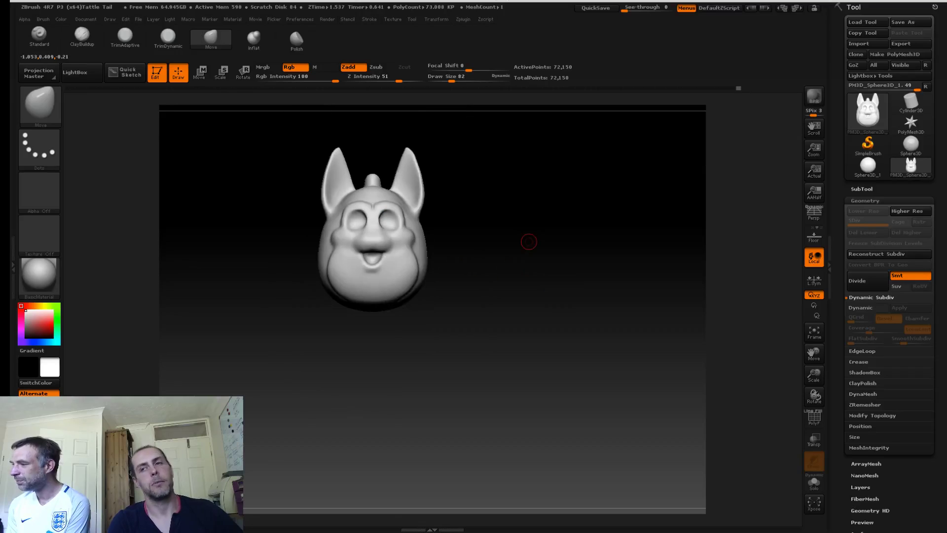
# Step: Adjust the lower edge of the open mouth with the Move brush at a draw size of 175
pyautogui.moveTo(310, 230)
pyautogui.keyDown('alt'); pyautogui.mouseDown()
pyautogui.moveTo(324, 275)
pyautogui.moveTo(407, 298)
pyautogui.mouseUp(); pyautogui.keyUp('alt')
pyautogui.press('s')
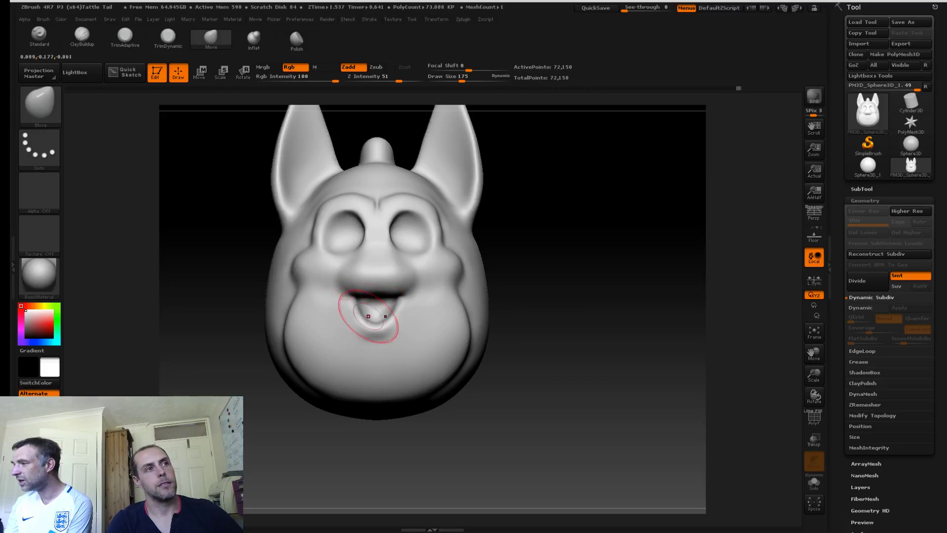
pyautogui.press('s')
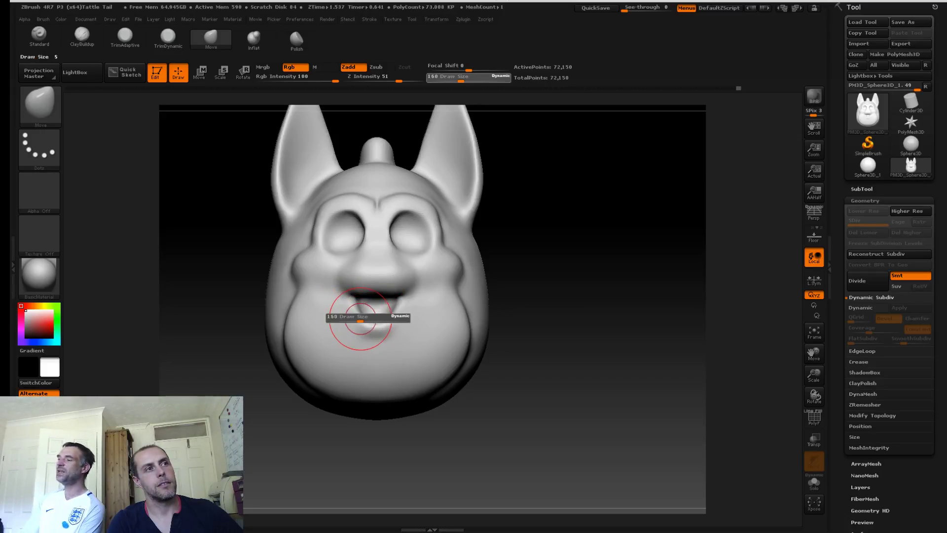
pyautogui.moveTo(362, 314); pyautogui.dragTo(359, 314)
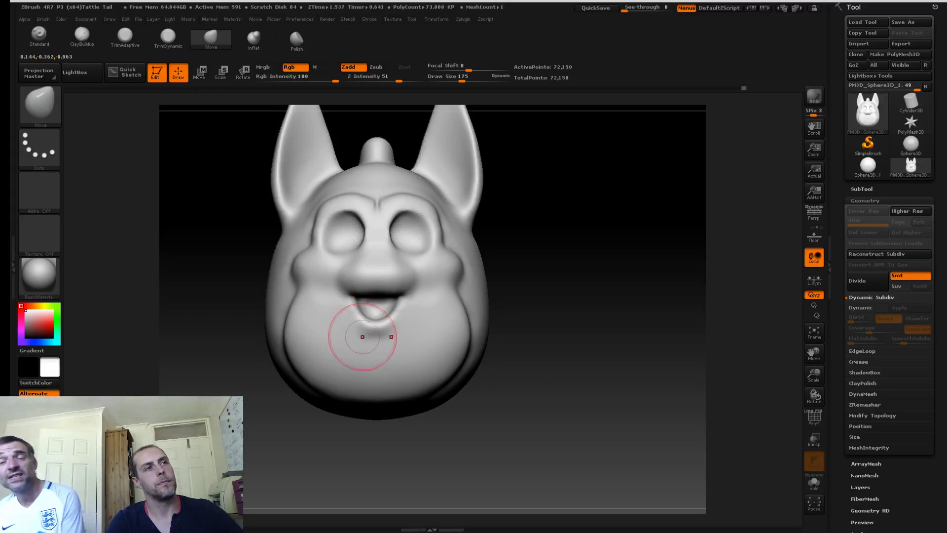
pyautogui.keyDown('alt'); pyautogui.moveTo(214, 276); pyautogui.dragTo(238, 254); pyautogui.keyUp('alt')
pyautogui.moveTo(238, 254)
pyautogui.mouseDown()
pyautogui.moveTo(217, 254)
pyautogui.moveTo(219, 274)
pyautogui.mouseUp()
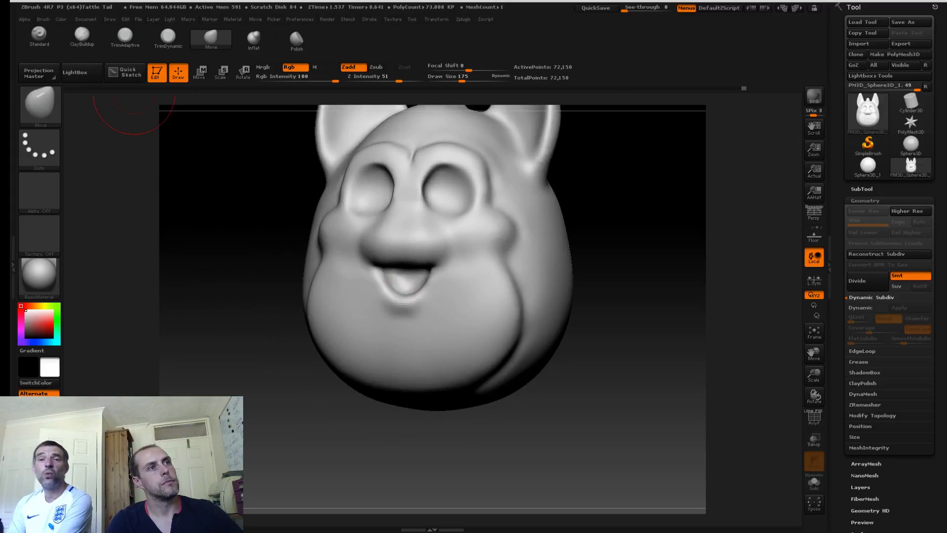
# Step: Build up volume inside the lower part of the open mouth with ClayBuildup at a draw size of 109
pyautogui.click(82, 38)
pyautogui.press('s')
pyautogui.moveTo(397, 279); pyautogui.dragTo(398, 277)
pyautogui.moveTo(242, 271); pyautogui.dragTo(284, 296)
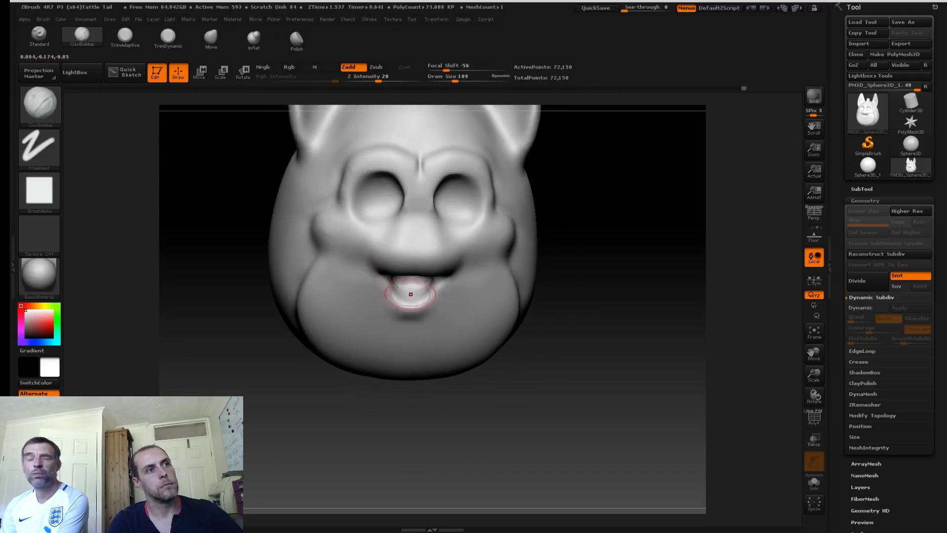
pyautogui.moveTo(409, 291); pyautogui.dragTo(417, 286)
pyautogui.moveTo(246, 296); pyautogui.dragTo(252, 252)
pyautogui.moveTo(403, 287)
pyautogui.mouseDown()
pyautogui.moveTo(412, 282)
pyautogui.moveTo(407, 270)
pyautogui.mouseUp()
# Step: Smooth the built-up mouth area at a draw size of 145
pyautogui.moveTo(276, 245)
pyautogui.mouseDown()
pyautogui.moveTo(224, 245)
pyautogui.moveTo(293, 267)
pyautogui.mouseUp()
pyautogui.moveTo(262, 215)
pyautogui.keyDown('alt'); pyautogui.mouseDown()
pyautogui.moveTo(254, 189)
pyautogui.moveTo(266, 194)
pyautogui.mouseUp(); pyautogui.keyUp('alt')
pyautogui.moveTo(267, 195)
pyautogui.keyDown('alt'); pyautogui.mouseDown()
pyautogui.moveTo(269, 222)
pyautogui.moveTo(333, 242)
pyautogui.moveTo(321, 224)
pyautogui.moveTo(336, 237)
pyautogui.mouseUp(); pyautogui.keyUp('alt')
pyautogui.press('s')
pyautogui.keyDown('alt'); pyautogui.moveTo(242, 222); pyautogui.dragTo(237, 198); pyautogui.keyUp('alt')
pyautogui.moveTo(276, 222); pyautogui.dragTo(235, 220)
pyautogui.moveTo(391, 264)
pyautogui.keyDown('shift'); pyautogui.mouseDown()
pyautogui.moveTo(389, 289)
pyautogui.moveTo(435, 307)
pyautogui.mouseUp(); pyautogui.keyUp('shift')
pyautogui.moveTo(200, 217); pyautogui.dragTo(240, 215)
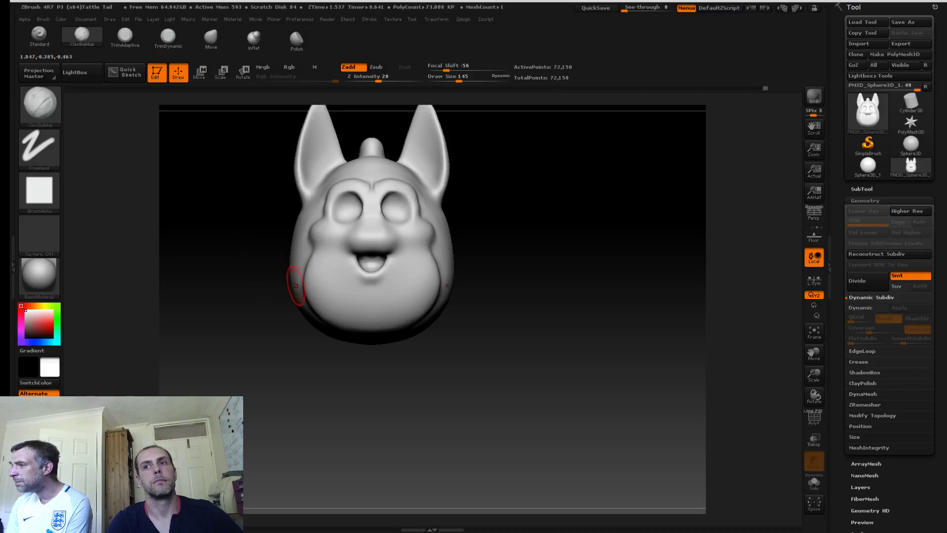
# Step: Reshape the face outline beside the eye sockets with the Move brush at a draw size of 160, and raise the draw size to 238
pyautogui.press('s')
pyautogui.moveTo(314, 248); pyautogui.dragTo(325, 249)
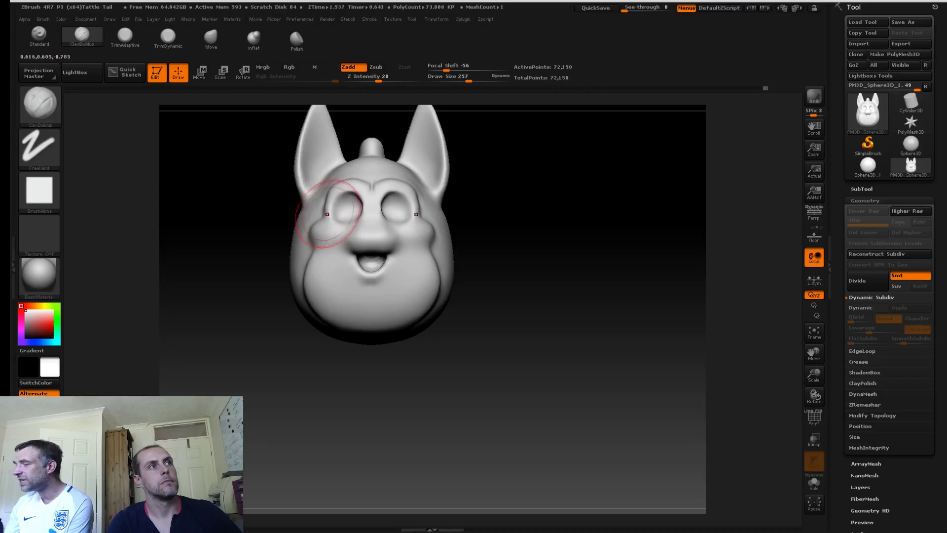
pyautogui.click(211, 37)
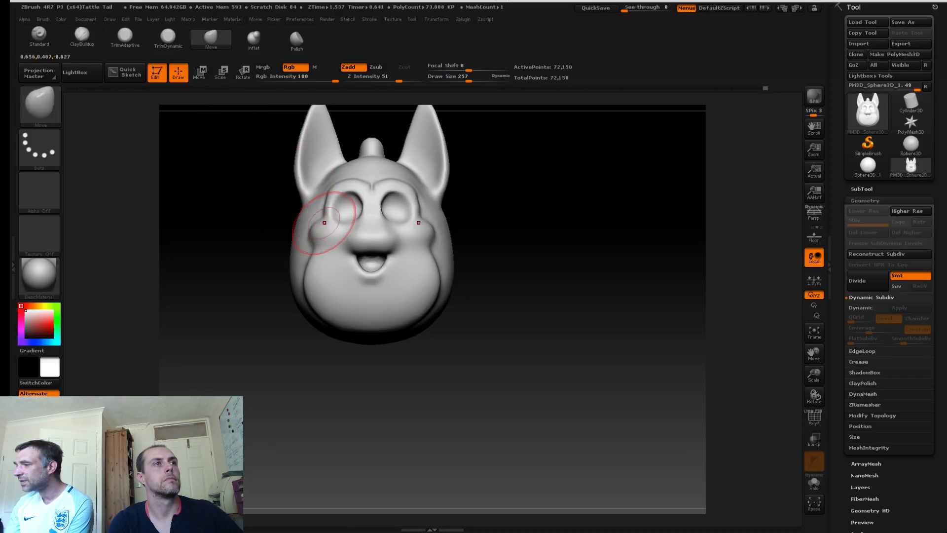
pyautogui.press('s')
pyautogui.moveTo(336, 203); pyautogui.dragTo(328, 201)
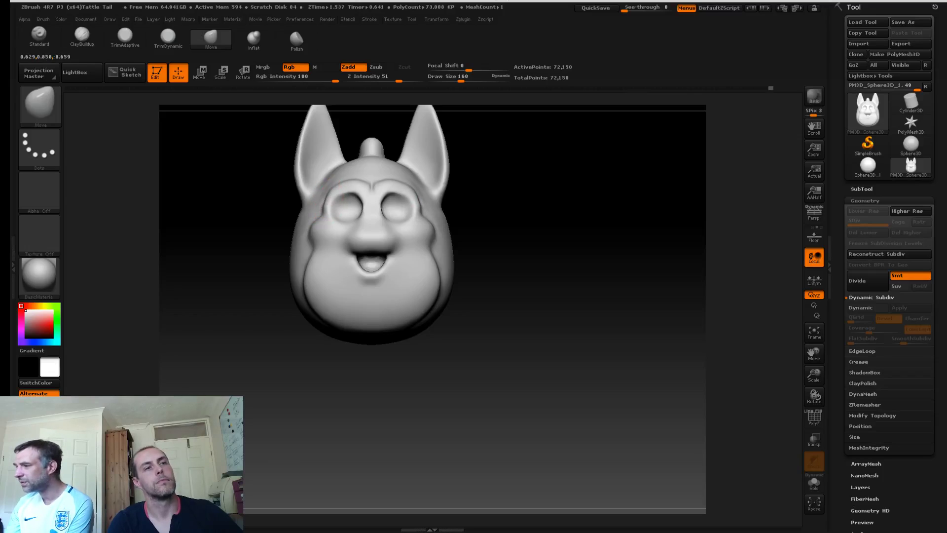
pyautogui.press('s')
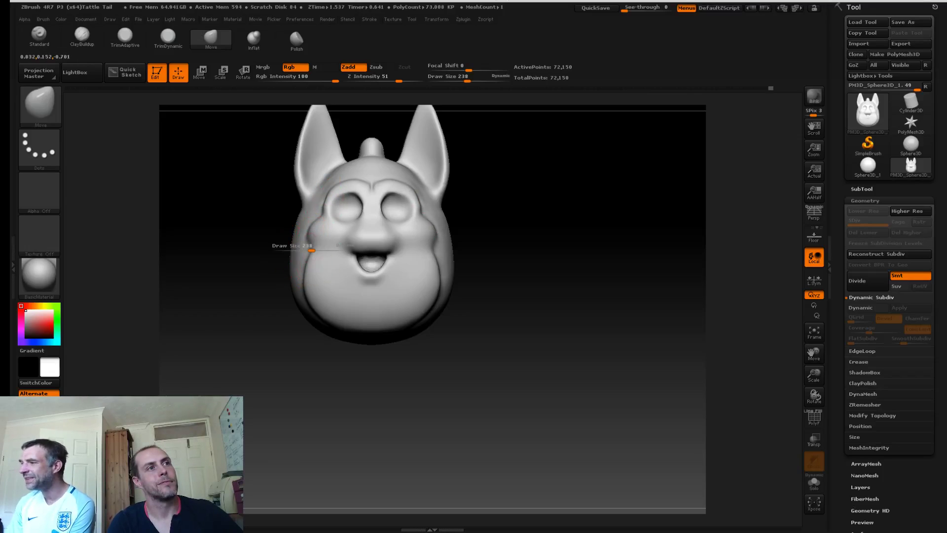
# Step: Reshape the lower sides of the jaw with the Move brush and smooth the edge at draw size 370
pyautogui.moveTo(304, 250)
pyautogui.mouseDown()
pyautogui.moveTo(314, 259)
pyautogui.moveTo(302, 277)
pyautogui.moveTo(300, 253)
pyautogui.mouseUp()
pyautogui.press('s')
pyautogui.press('s')
pyautogui.moveTo(303, 291); pyautogui.dragTo(317, 275)
pyautogui.keyDown('shift'); pyautogui.moveTo(376, 328); pyautogui.dragTo(296, 317); pyautogui.keyUp('shift')
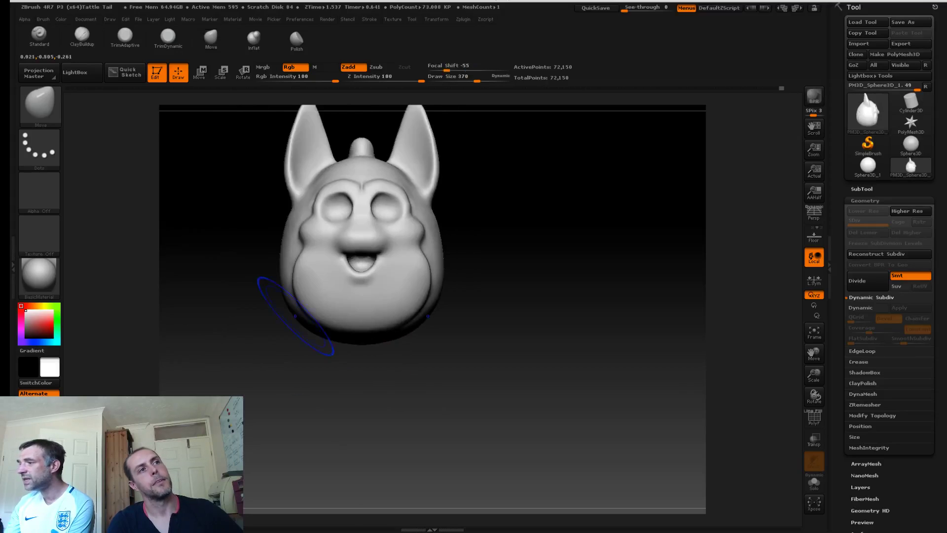
# Step: Pull the open mouth's lower edge into a deeper shape with the Move brush at draw size 208
pyautogui.press('s')
pyautogui.moveTo(348, 276); pyautogui.dragTo(361, 271)
pyautogui.press('s')
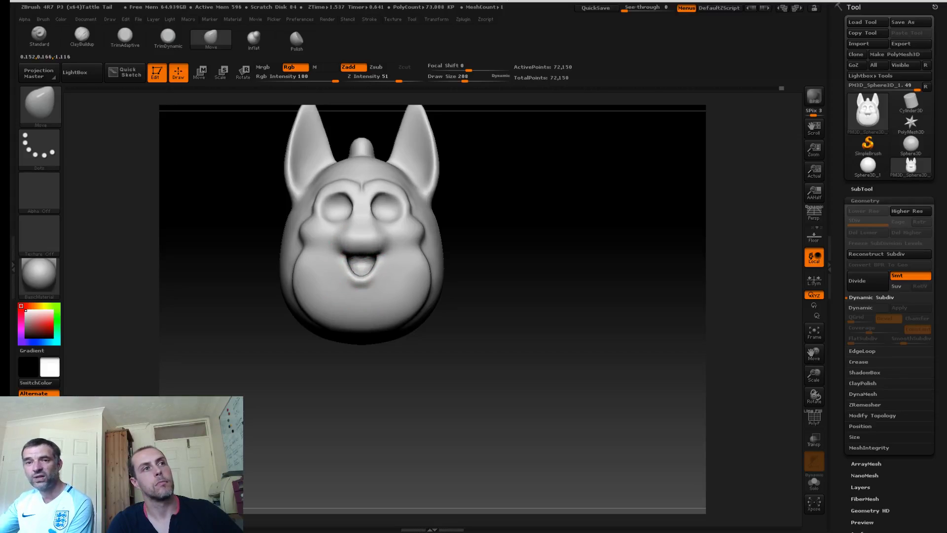
# Step: Reshape the top of the nose with the Move brush at draw size 97 and smooth its transition into the face
pyautogui.press('s')
pyautogui.moveTo(365, 233); pyautogui.dragTo(360, 232)
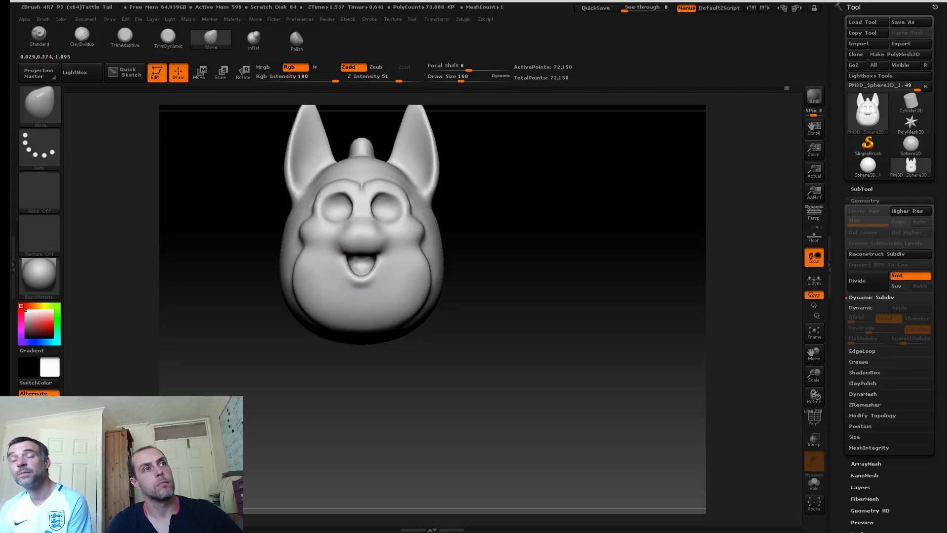
pyautogui.keyDown('alt'); pyautogui.moveTo(257, 220); pyautogui.dragTo(261, 252); pyautogui.keyUp('alt')
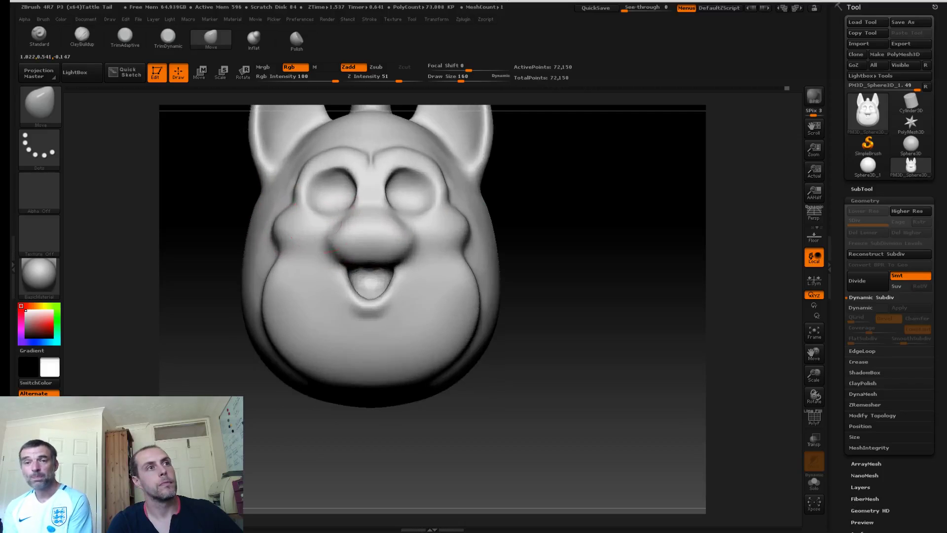
pyautogui.press('s')
pyautogui.moveTo(367, 212); pyautogui.dragTo(361, 212)
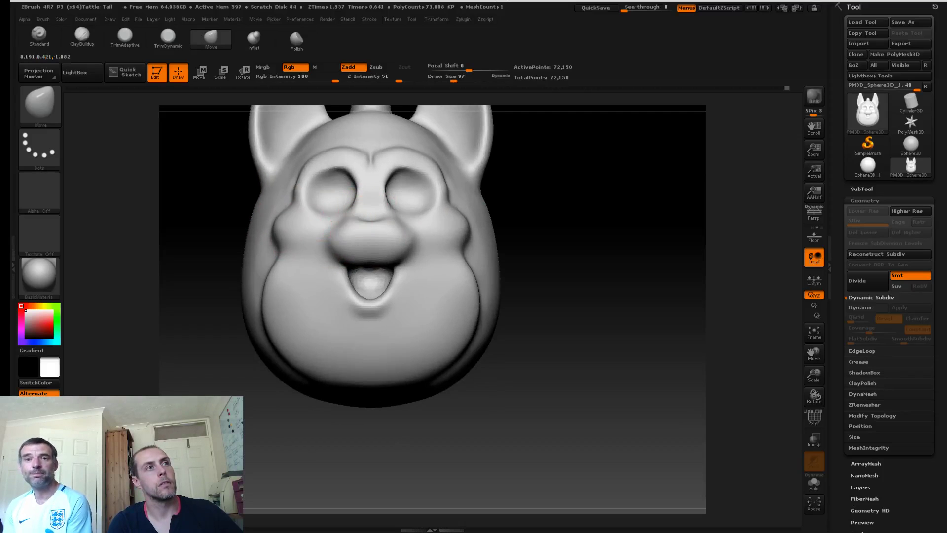
pyautogui.press('shift')
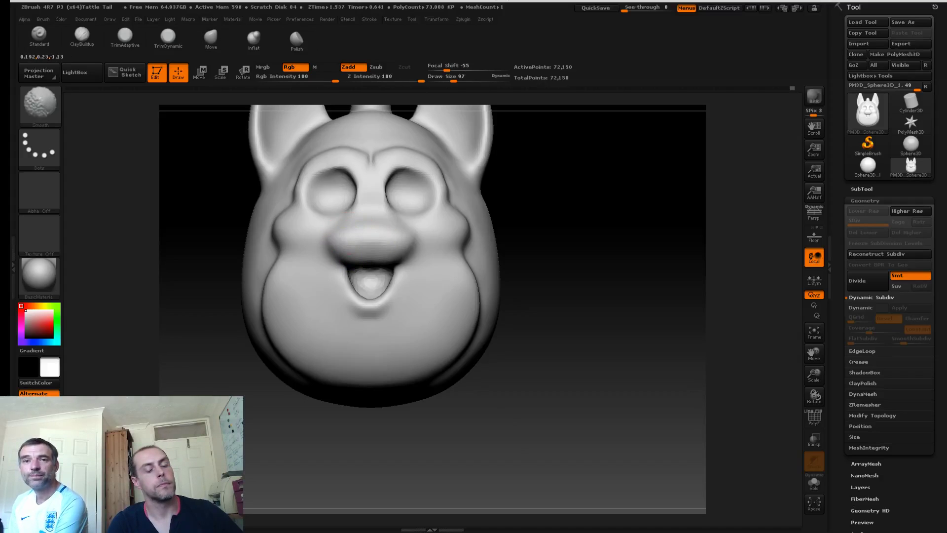
# Step: Carve a vertical crease under the nose with the Dam_Standard brush at draw size 53 and soften it by smoothing
pyautogui.press('b')
pyautogui.press('d')
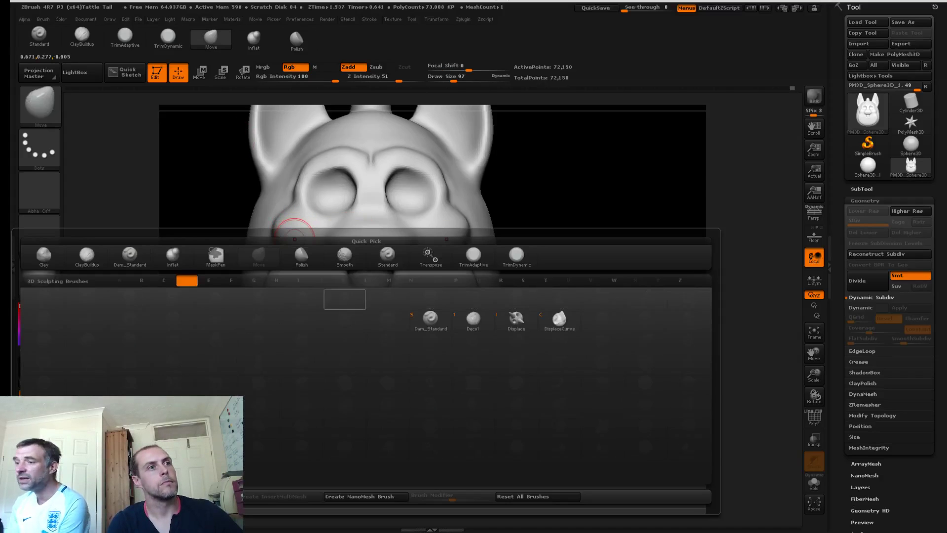
pyautogui.press('s')
pyautogui.moveTo(222, 321); pyautogui.dragTo(230, 257)
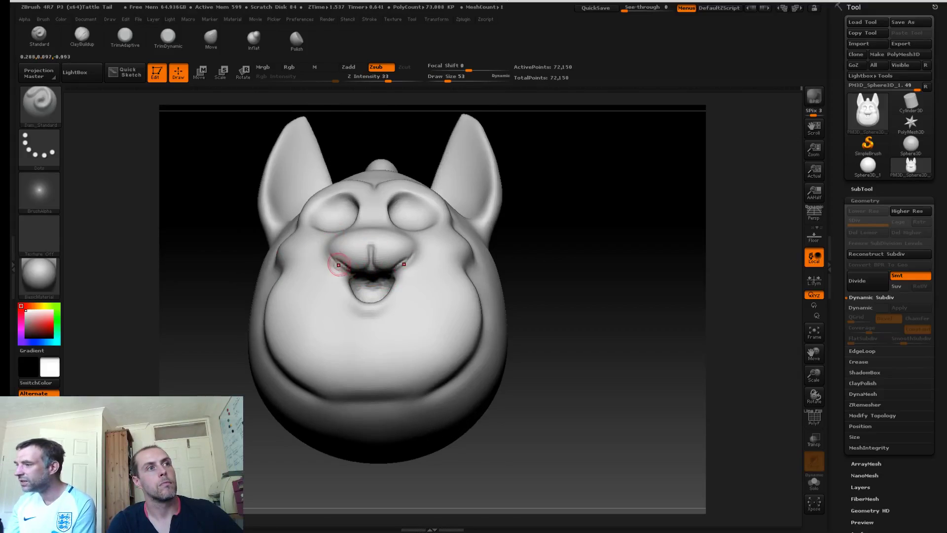
pyautogui.keyDown('shift'); pyautogui.moveTo(370, 239); pyautogui.dragTo(368, 267); pyautogui.keyUp('shift')
pyautogui.moveTo(230, 217)
pyautogui.mouseDown()
pyautogui.moveTo(246, 261)
pyautogui.moveTo(231, 250)
pyautogui.mouseUp()
# Step: Adjust the outer corners of the nose and upper lip with the Move brush at draw size 101
pyautogui.click(211, 37)
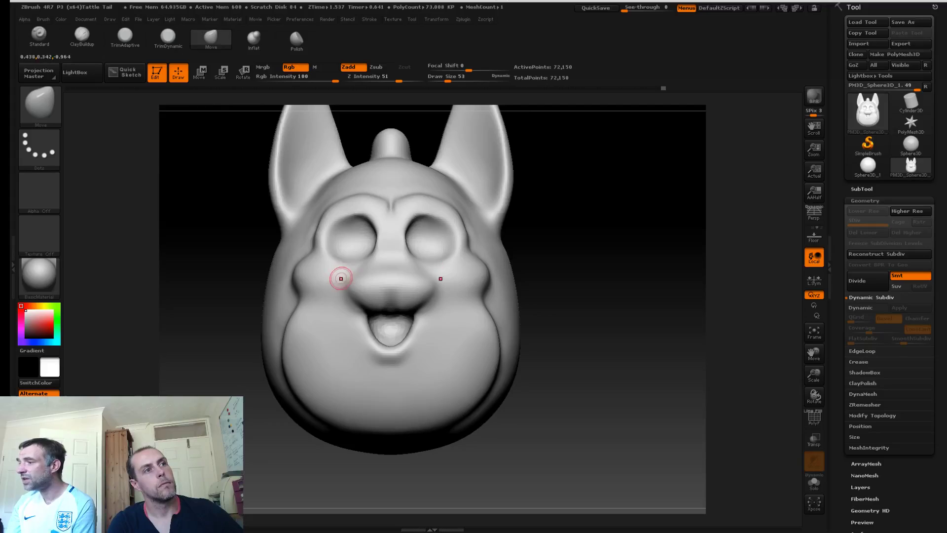
pyautogui.press('s')
pyautogui.moveTo(355, 297); pyautogui.dragTo(356, 297)
pyautogui.moveTo(359, 300); pyautogui.dragTo(355, 304)
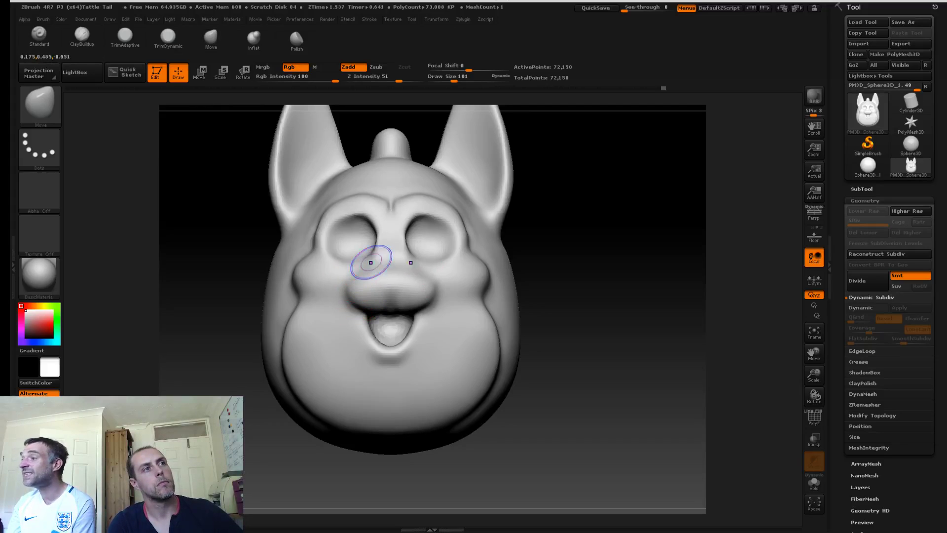
# Step: Refine the nose's profile and rounded sides with the Move brush at draw size 118, smoothing the bridge
pyautogui.moveTo(249, 216); pyautogui.dragTo(254, 254)
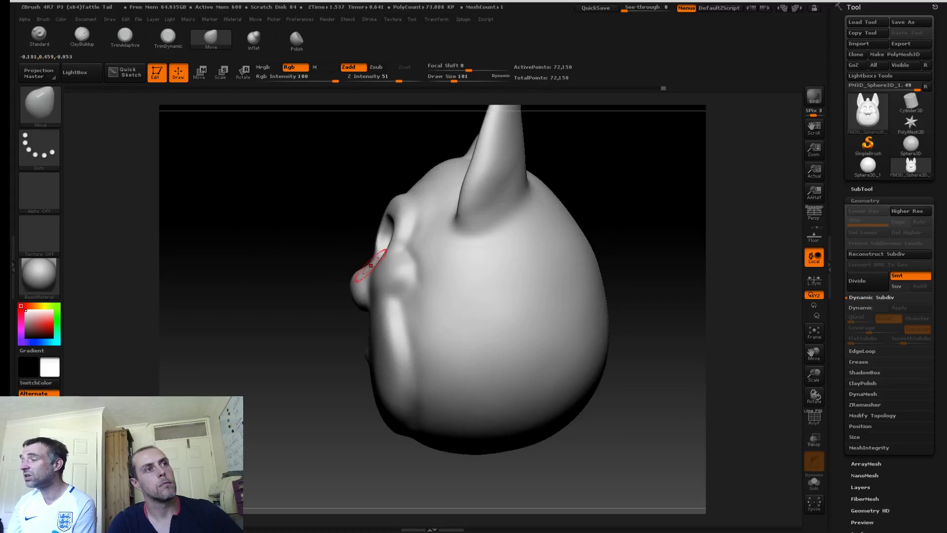
pyautogui.moveTo(323, 243); pyautogui.dragTo(419, 242)
pyautogui.keyDown('shift'); pyautogui.moveTo(368, 259); pyautogui.dragTo(372, 247); pyautogui.keyUp('shift')
pyautogui.moveTo(289, 236)
pyautogui.mouseDown()
pyautogui.moveTo(309, 230)
pyautogui.moveTo(218, 247)
pyautogui.mouseUp()
pyautogui.press('s')
pyautogui.moveTo(351, 278); pyautogui.dragTo(360, 277)
pyautogui.moveTo(232, 264); pyautogui.dragTo(319, 269)
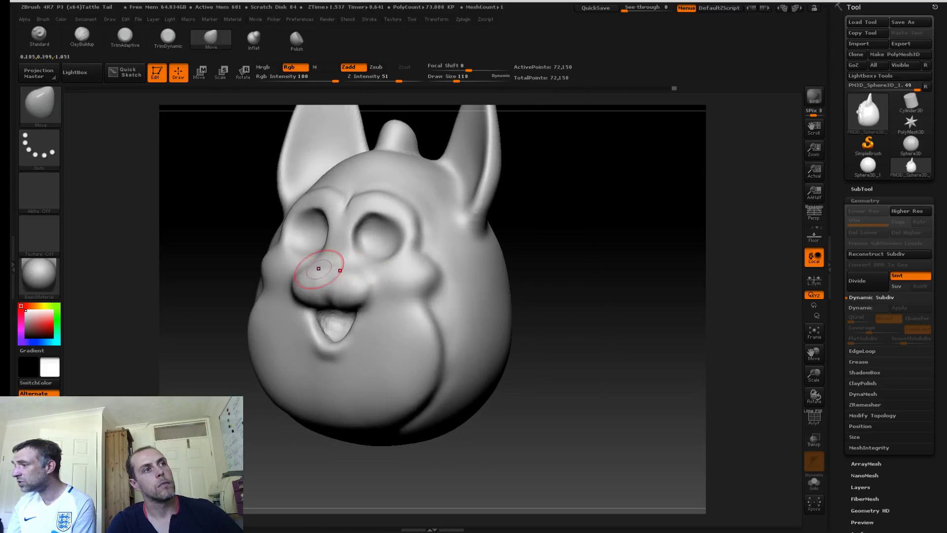
pyautogui.moveTo(256, 235); pyautogui.dragTo(316, 247)
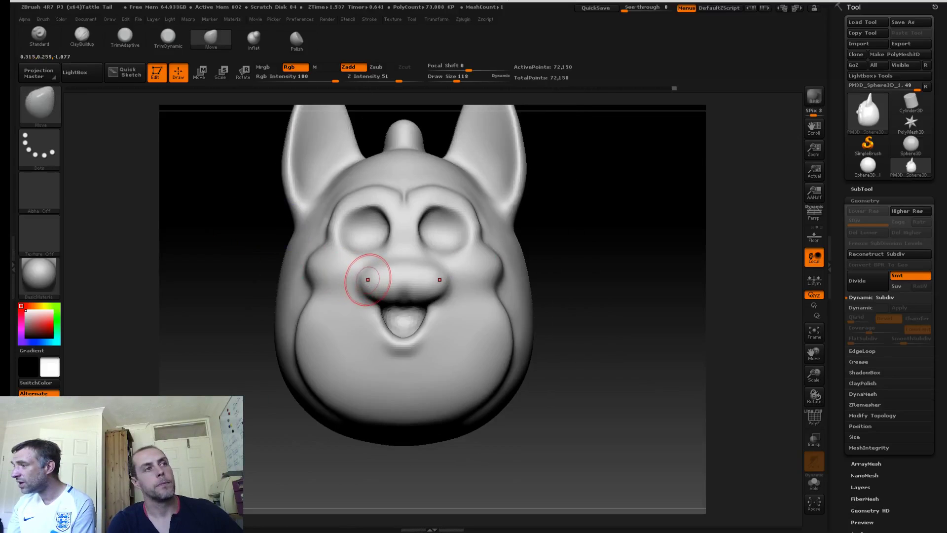
pyautogui.moveTo(368, 275); pyautogui.dragTo(366, 273)
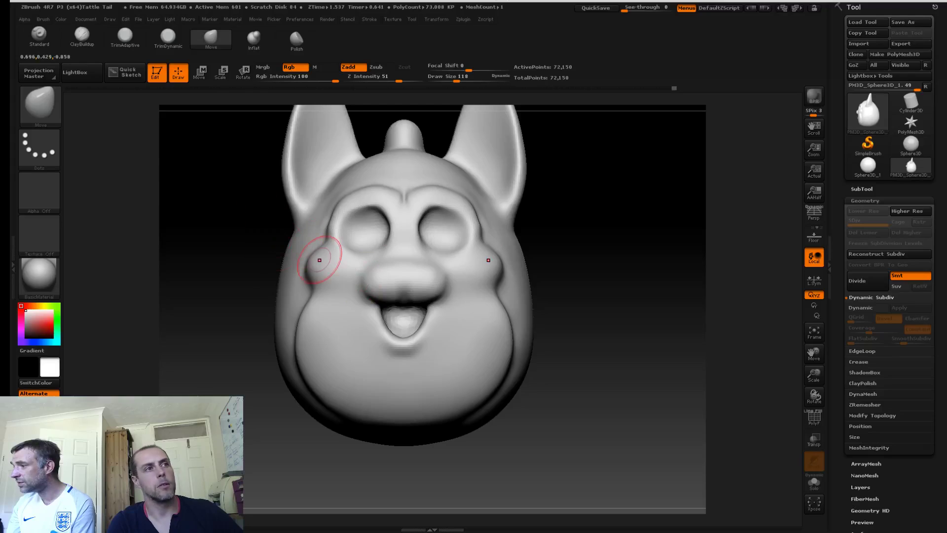
# Step: Adjust the face edge between brow and cheek with the Move brush at draw sizes 75 and 113, and smooth the eye area
pyautogui.press('s')
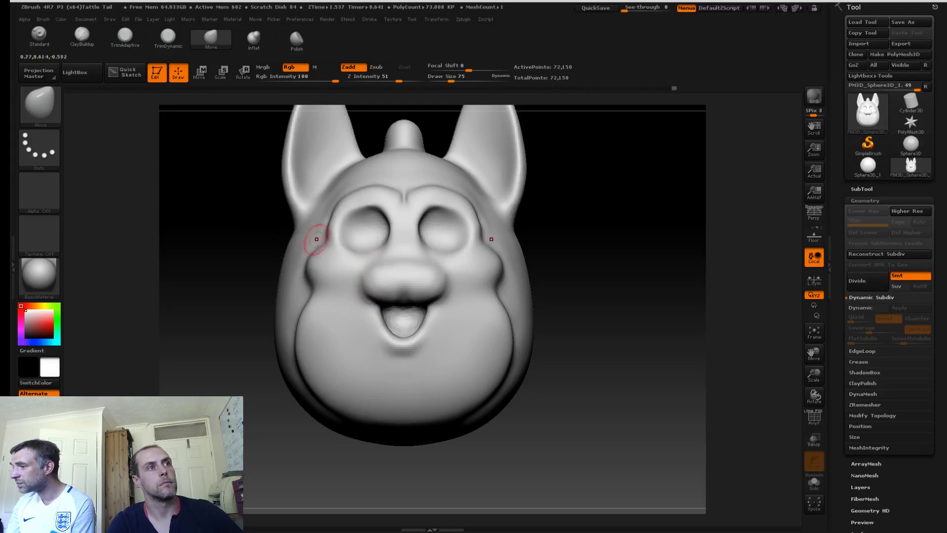
pyautogui.moveTo(321, 243); pyautogui.dragTo(329, 233)
pyautogui.press('s')
pyautogui.click(328, 234)
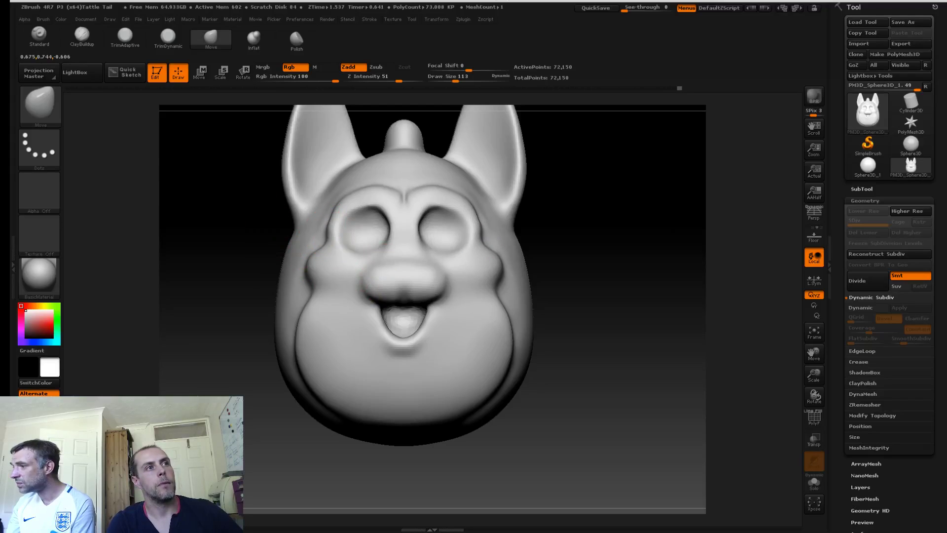
pyautogui.press('shift')
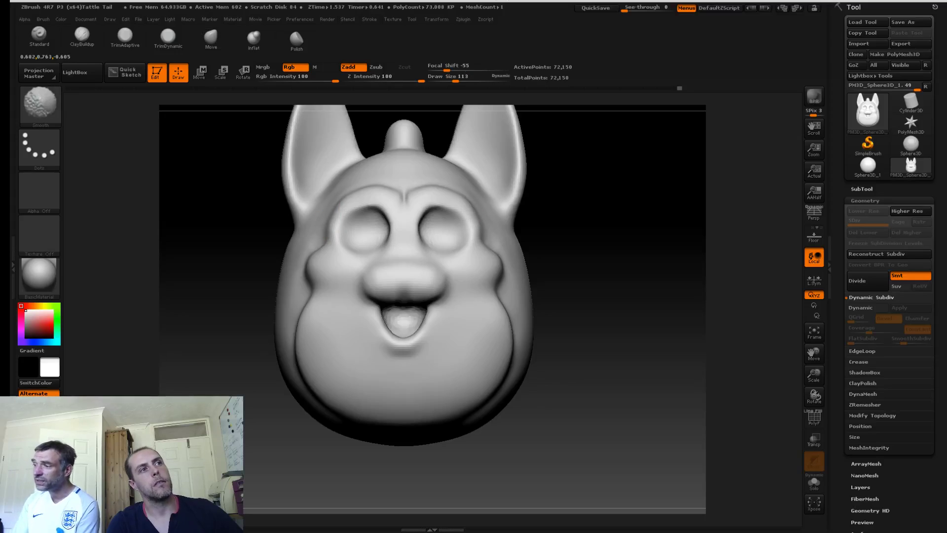
pyautogui.moveTo(356, 222); pyautogui.dragTo(363, 218)
# Step: Build up rounded eyeballs inside both eye sockets with the ClayBuildup brush at draw size 150
pyautogui.moveTo(316, 212); pyautogui.dragTo(345, 231, button='right')
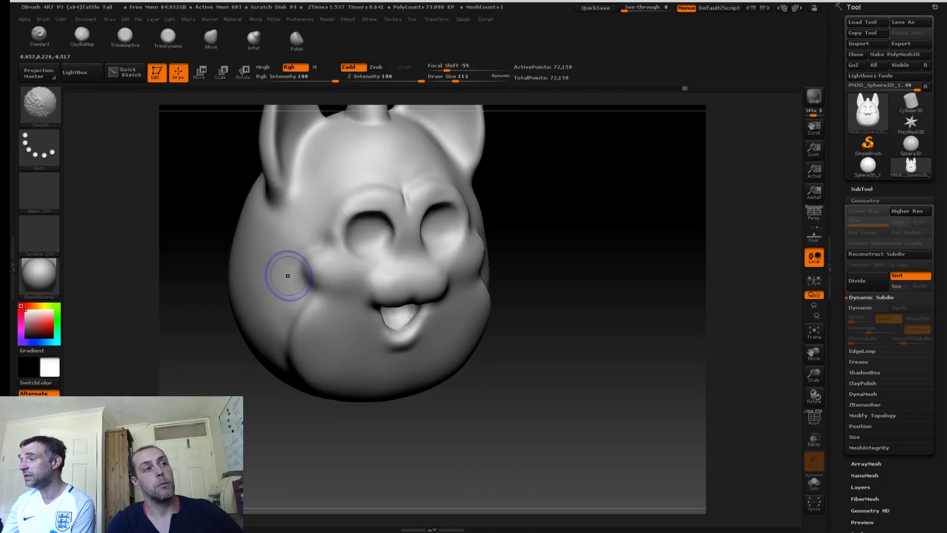
pyautogui.keyDown('ctrl'); pyautogui.moveTo(256, 229); pyautogui.dragTo(252, 192, button='right'); pyautogui.keyUp('ctrl')
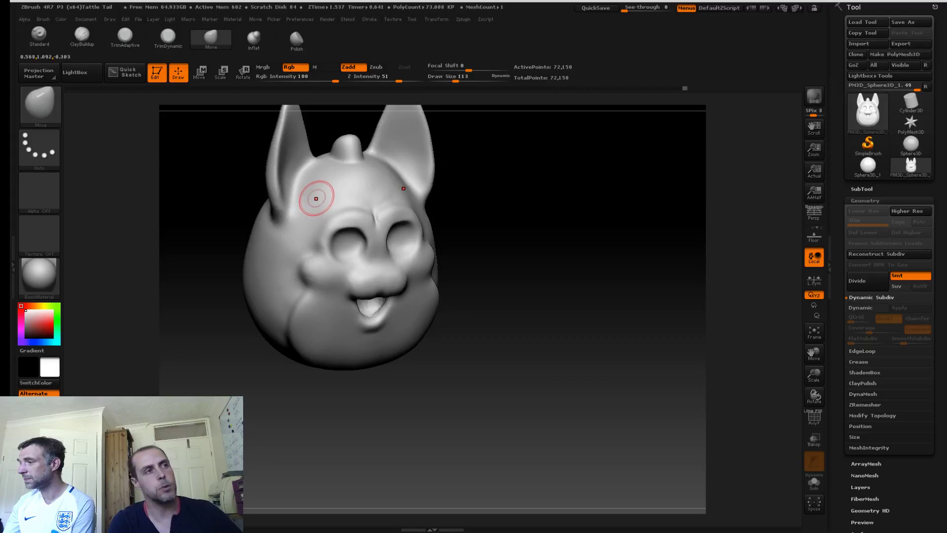
pyautogui.moveTo(219, 229)
pyautogui.mouseDown()
pyautogui.moveTo(223, 266)
pyautogui.moveTo(296, 250)
pyautogui.mouseUp()
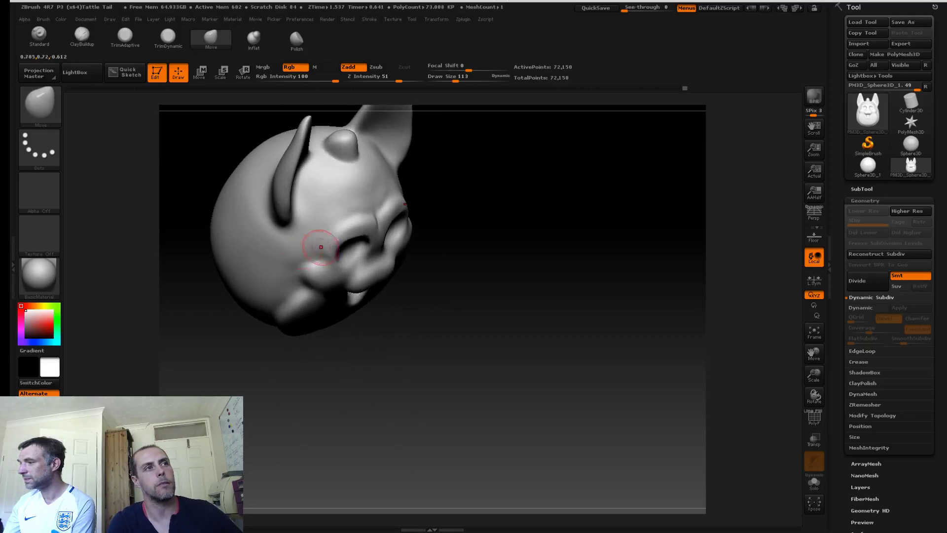
pyautogui.moveTo(447, 272)
pyautogui.keyDown('alt'); pyautogui.mouseDown()
pyautogui.moveTo(504, 281)
pyautogui.moveTo(385, 257)
pyautogui.mouseUp(); pyautogui.keyUp('alt')
pyautogui.press('shift')
pyautogui.moveTo(254, 239); pyautogui.dragTo(346, 230)
pyautogui.press('s')
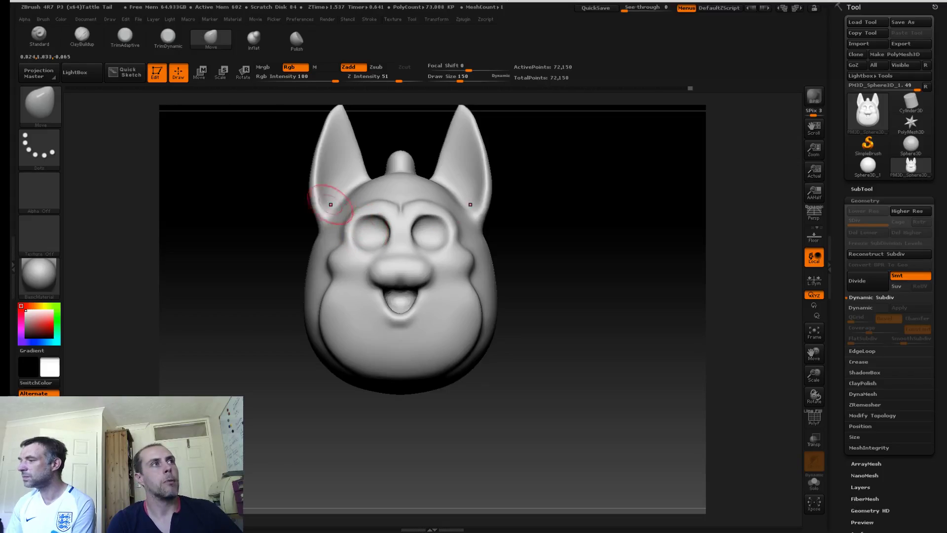
pyautogui.click(82, 35)
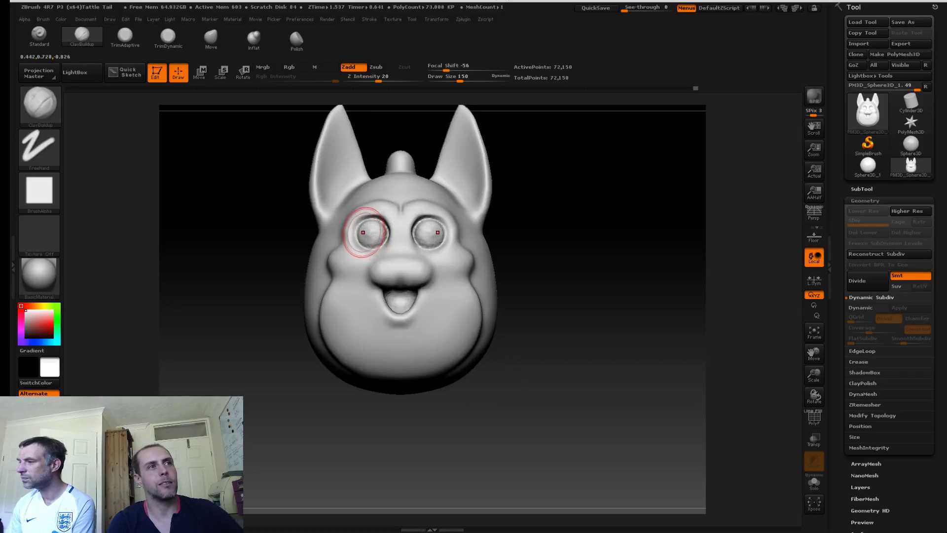
pyautogui.moveTo(377, 230); pyautogui.dragTo(367, 241)
# Step: Smooth both eyeballs into even rounded forms, finishing at draw size 105
pyautogui.moveTo(287, 232)
pyautogui.mouseDown()
pyautogui.moveTo(217, 262)
pyautogui.moveTo(242, 247)
pyautogui.mouseUp()
pyautogui.keyDown('shift'); pyautogui.moveTo(374, 233); pyautogui.dragTo(375, 239); pyautogui.keyUp('shift')
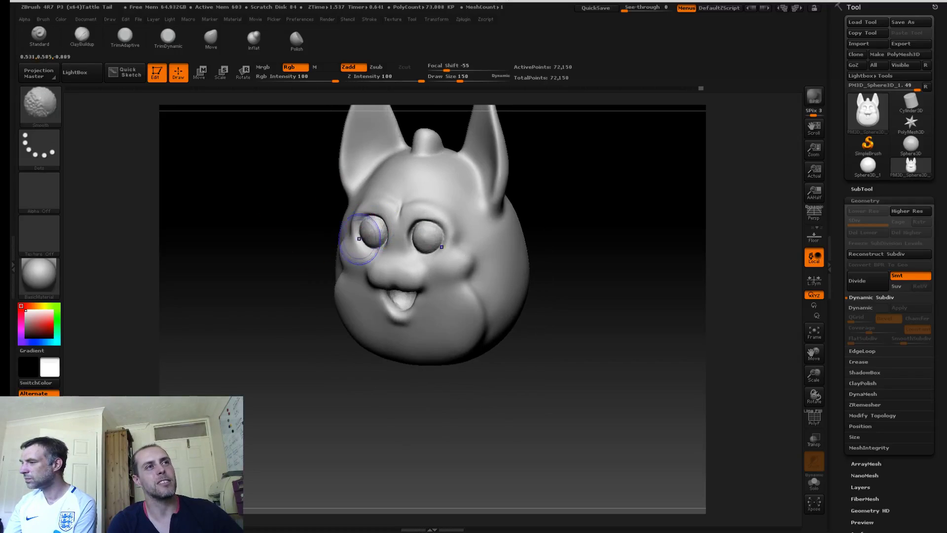
pyautogui.moveTo(277, 211); pyautogui.dragTo(320, 198)
pyautogui.moveTo(369, 230)
pyautogui.keyDown('shift'); pyautogui.mouseDown()
pyautogui.moveTo(366, 240)
pyautogui.moveTo(358, 234)
pyautogui.mouseUp(); pyautogui.keyUp('shift')
pyautogui.press('s')
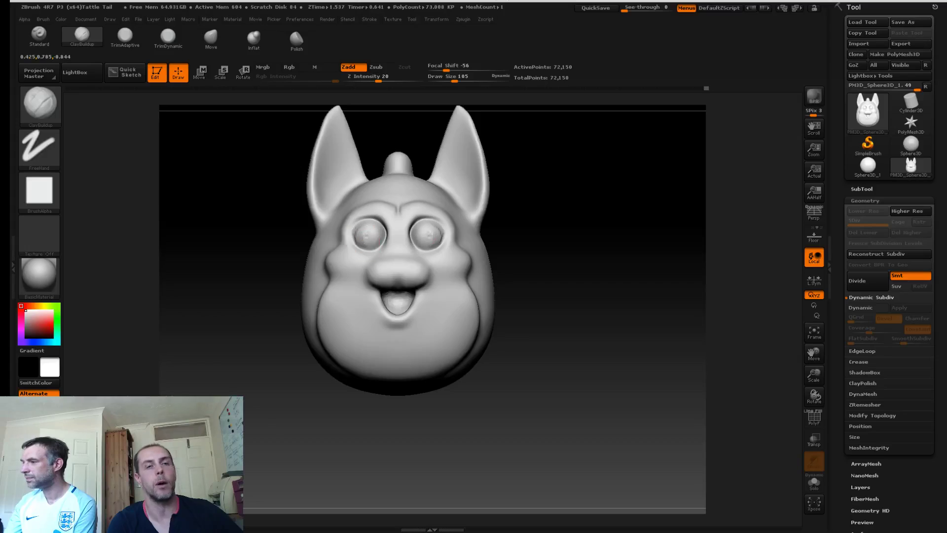
pyautogui.keyDown('shift'); pyautogui.moveTo(364, 225); pyautogui.dragTo(370, 235); pyautogui.keyUp('shift')
# Step: Adjust the upper outer rims of the eye sockets with the Move brush
pyautogui.moveTo(275, 203)
pyautogui.keyDown('alt'); pyautogui.mouseDown()
pyautogui.moveTo(291, 217)
pyautogui.moveTo(275, 207)
pyautogui.mouseUp(); pyautogui.keyUp('alt')
pyautogui.click(211, 37)
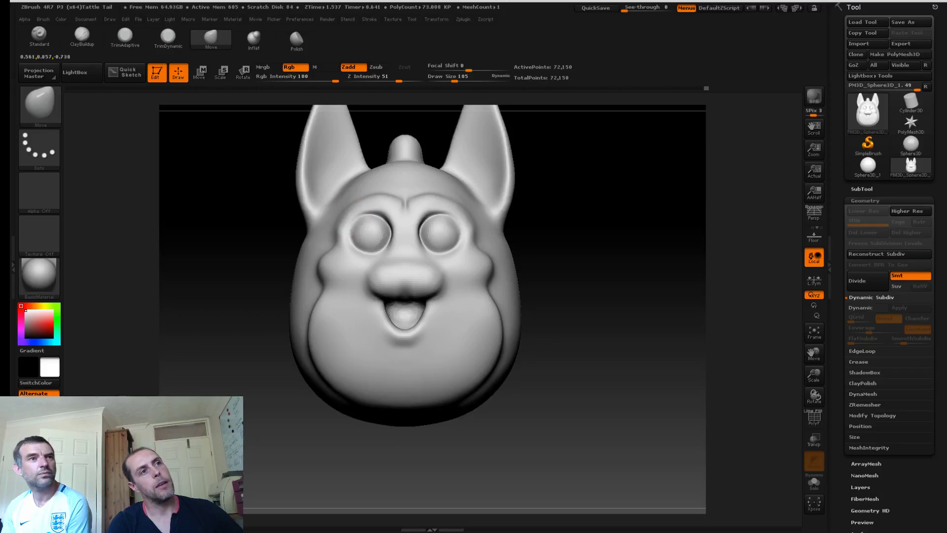
pyautogui.press('s')
pyautogui.moveTo(353, 218); pyautogui.dragTo(348, 217)
# Step: Carve a crisp crease around both eyeballs with the Dam_Standard brush
pyautogui.press('b')
pyautogui.press('d')
pyautogui.press('s')
pyautogui.moveTo(538, 222); pyautogui.dragTo(524, 225)
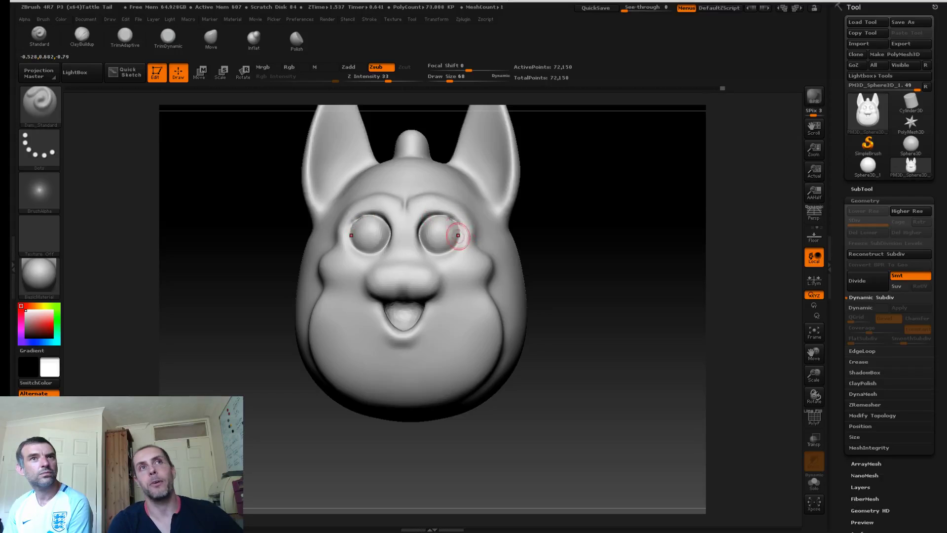
pyautogui.moveTo(569, 308)
pyautogui.mouseDown()
pyautogui.moveTo(584, 274)
pyautogui.moveTo(628, 313)
pyautogui.mouseUp()
pyautogui.moveTo(592, 244)
pyautogui.mouseDown()
pyautogui.moveTo(557, 301)
pyautogui.moveTo(593, 300)
pyautogui.mouseUp()
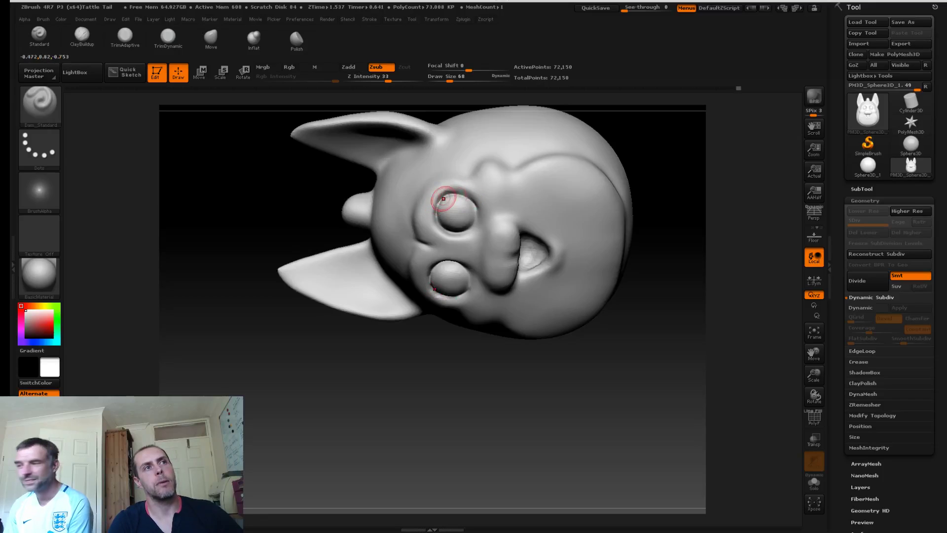
pyautogui.moveTo(344, 175); pyautogui.dragTo(323, 154)
pyautogui.moveTo(254, 159); pyautogui.dragTo(307, 169)
pyautogui.moveTo(253, 118); pyautogui.dragTo(197, 209)
pyautogui.moveTo(296, 236); pyautogui.dragTo(440, 208)
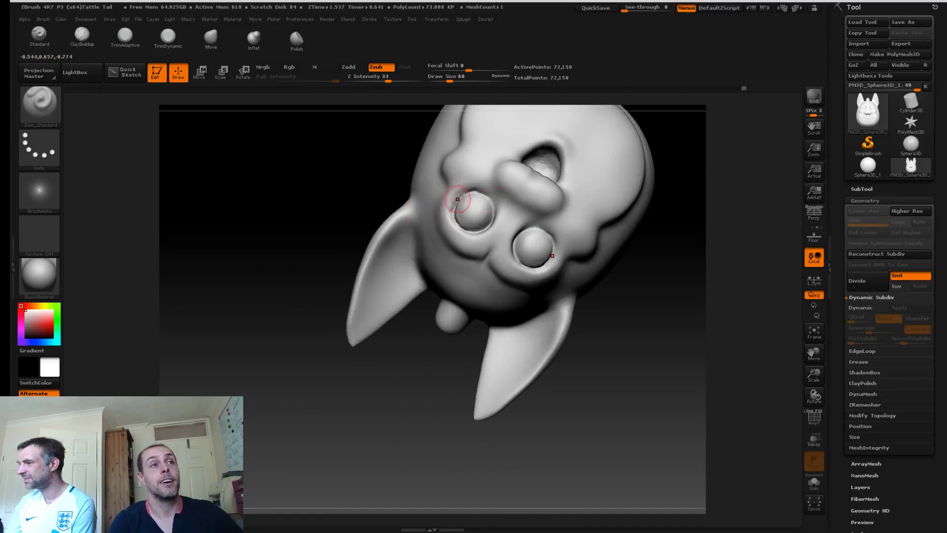
pyautogui.moveTo(319, 177); pyautogui.dragTo(234, 161)
pyautogui.keyDown('alt'); pyautogui.moveTo(264, 190); pyautogui.dragTo(286, 197); pyautogui.keyUp('alt')
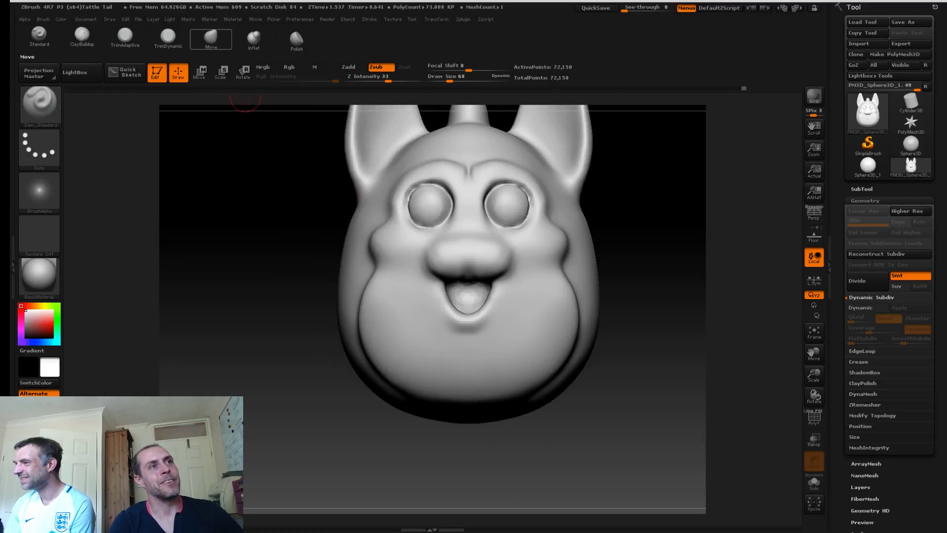
# Step: Refine the rims around the eyeballs with the Move brush, ending at draw size 118
pyautogui.click(211, 39)
pyautogui.press('s')
pyautogui.moveTo(408, 195)
pyautogui.mouseDown()
pyautogui.moveTo(401, 179)
pyautogui.moveTo(413, 163)
pyautogui.mouseUp()
pyautogui.press('s')
pyautogui.press('s')
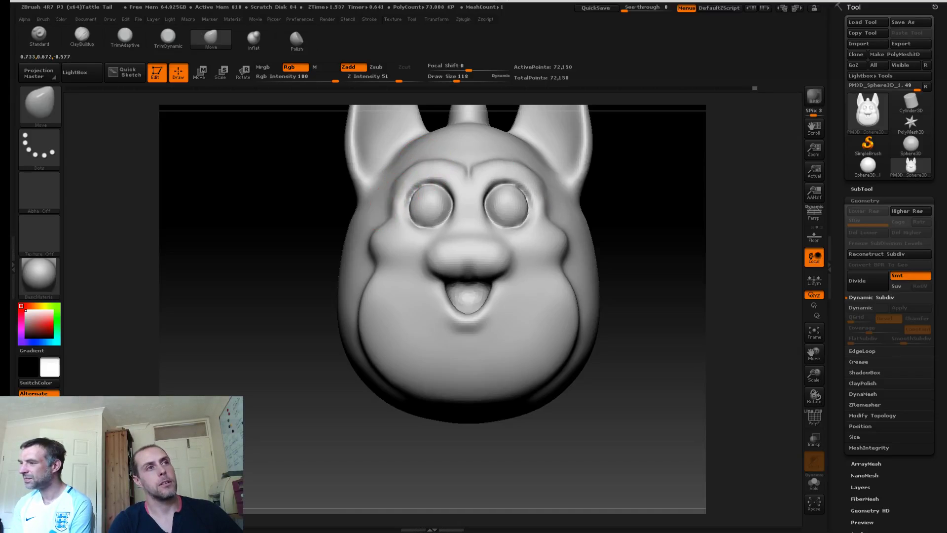
# Step: Push the chin and lower face back in profile with the Move brush at draw size 264
pyautogui.keyDown('alt'); pyautogui.moveTo(269, 227); pyautogui.dragTo(264, 110); pyautogui.keyUp('alt')
pyautogui.moveTo(265, 111)
pyautogui.keyDown('alt'); pyautogui.mouseDown()
pyautogui.moveTo(292, 153)
pyautogui.moveTo(303, 217)
pyautogui.moveTo(256, 225)
pyautogui.moveTo(291, 245)
pyautogui.moveTo(317, 238)
pyautogui.moveTo(340, 246)
pyautogui.moveTo(323, 255)
pyautogui.moveTo(326, 301)
pyautogui.mouseUp(); pyautogui.keyUp('alt')
pyautogui.press('s')
pyautogui.moveTo(389, 337); pyautogui.dragTo(414, 346)
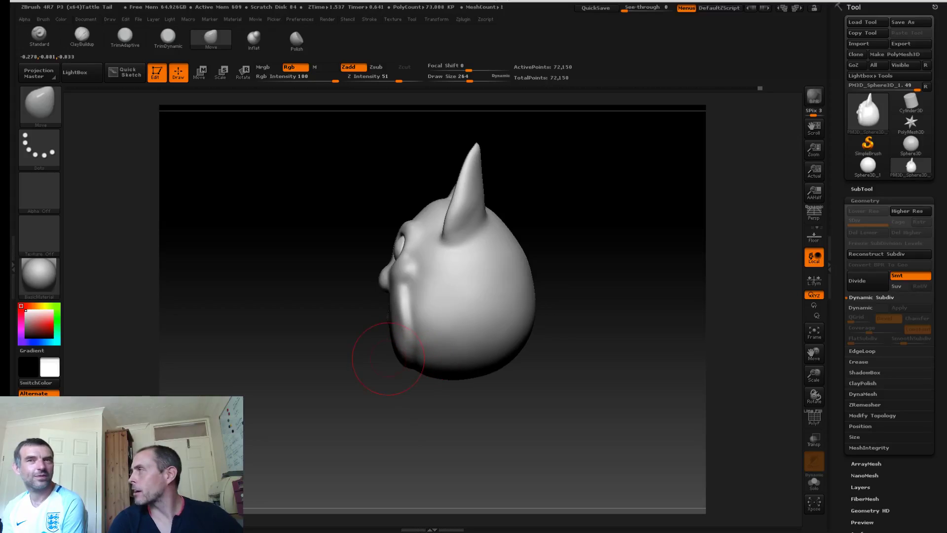
pyautogui.moveTo(318, 337)
pyautogui.mouseDown()
pyautogui.moveTo(380, 311)
pyautogui.moveTo(357, 311)
pyautogui.moveTo(338, 327)
pyautogui.moveTo(390, 329)
pyautogui.mouseUp()
# Step: Reshape the underside of the chin and jaw with the Move brush at draw sizes 401 and 270
pyautogui.press('s')
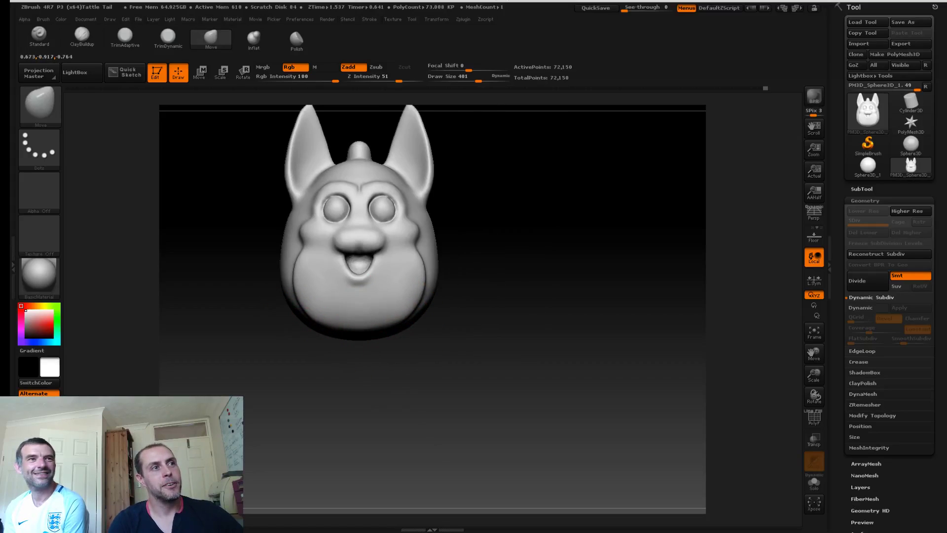
pyautogui.moveTo(264, 325)
pyautogui.mouseDown()
pyautogui.moveTo(296, 337)
pyautogui.moveTo(324, 332)
pyautogui.mouseUp()
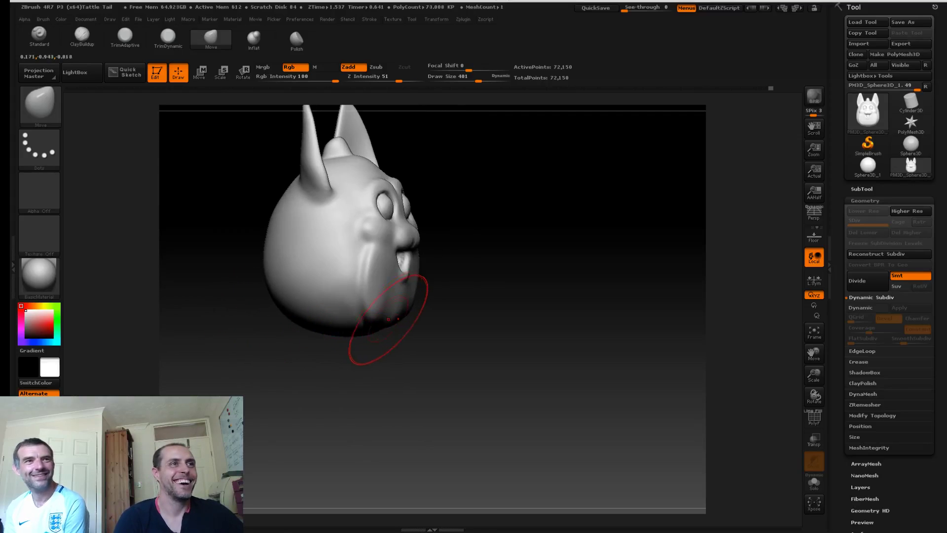
pyautogui.press('s')
pyautogui.moveTo(393, 320); pyautogui.dragTo(371, 321)
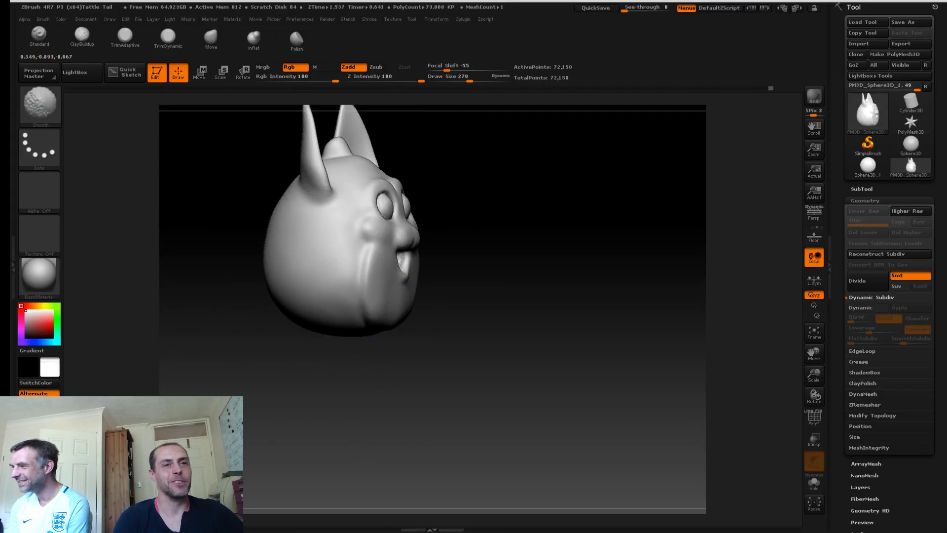
pyautogui.keyDown('shift'); pyautogui.moveTo(438, 352); pyautogui.dragTo(380, 348); pyautogui.keyUp('shift')
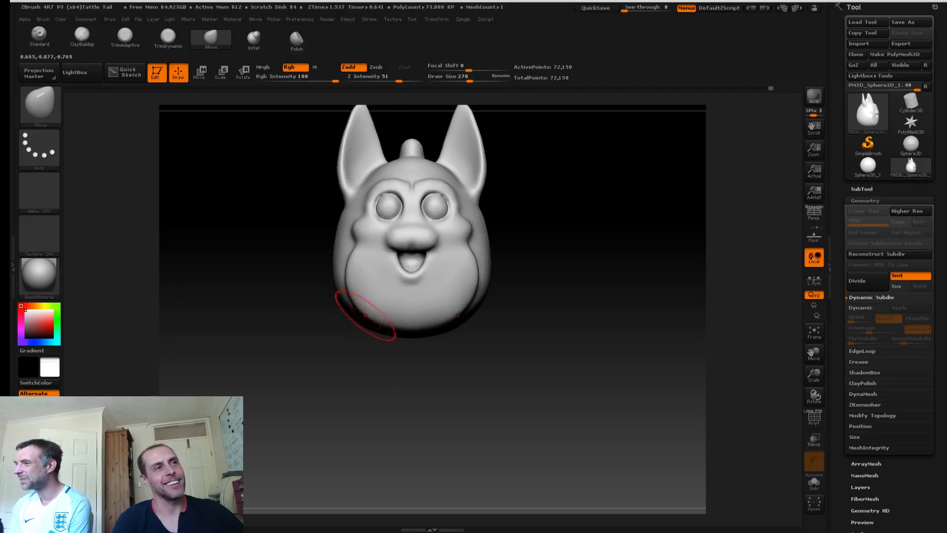
# Step: Reshape the sides of the lower jaw with the Move brush at draw size 332
pyautogui.press('s')
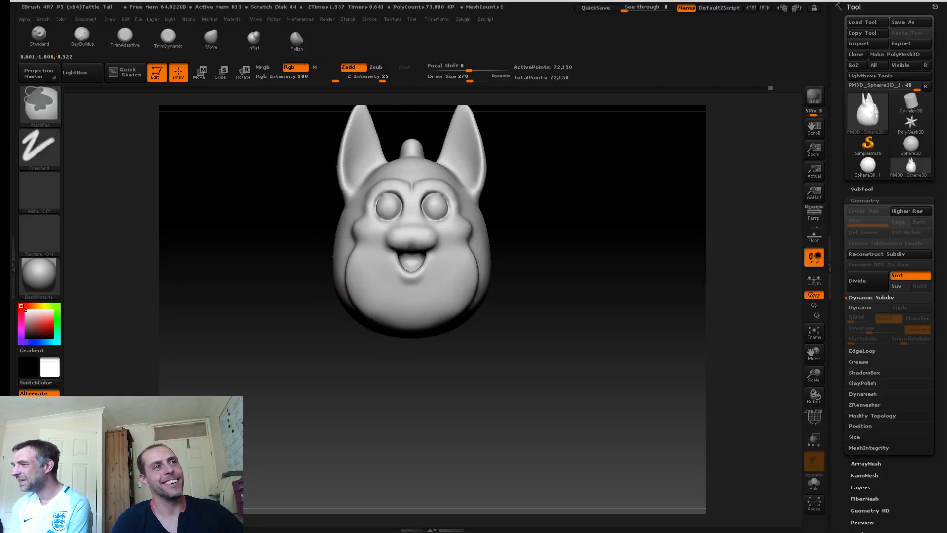
pyautogui.press('s')
pyautogui.moveTo(377, 321)
pyautogui.mouseDown()
pyautogui.moveTo(387, 321)
pyautogui.moveTo(370, 319)
pyautogui.mouseUp()
pyautogui.press('b')
pyautogui.press('m')
pyautogui.press('v')
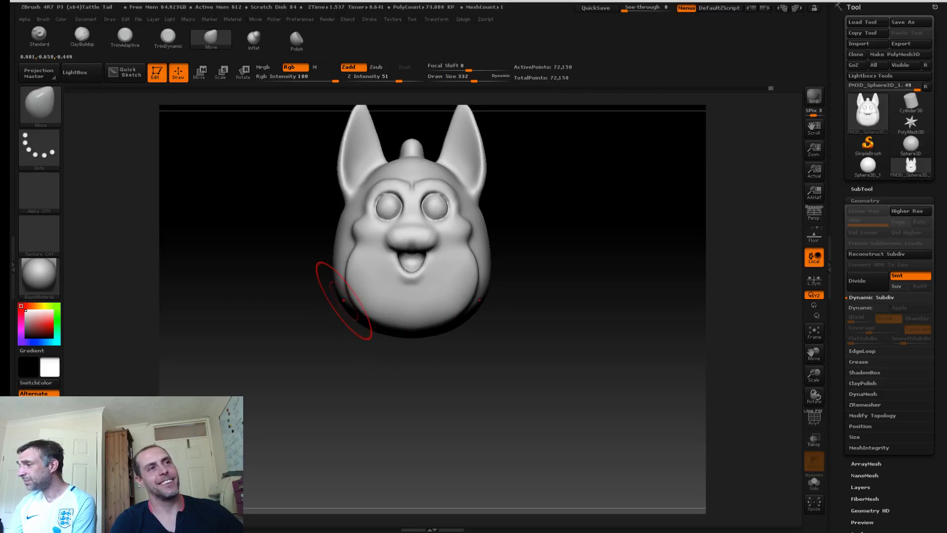
# Step: Refine the cheeks and muzzle with the Move brush at draw size 197, and smooth the surface at draw size 126
pyautogui.press('s')
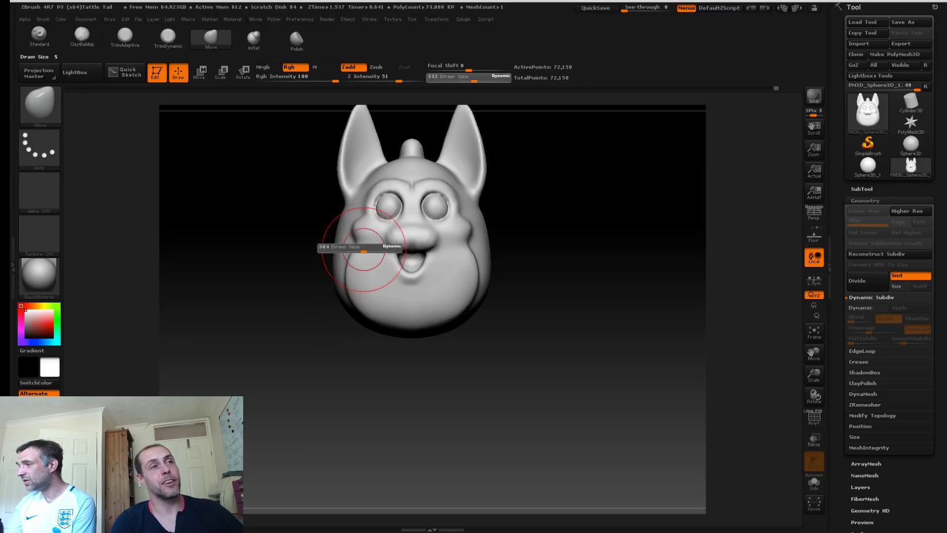
pyautogui.moveTo(365, 250); pyautogui.dragTo(355, 251)
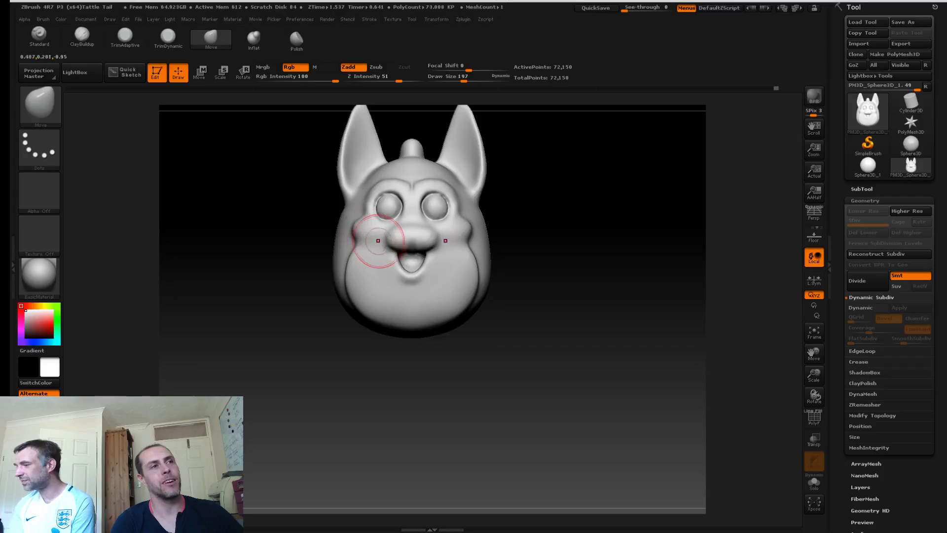
pyautogui.keyDown('alt'); pyautogui.moveTo(278, 186); pyautogui.dragTo(281, 237); pyautogui.keyUp('alt')
pyautogui.press('s')
pyautogui.moveTo(402, 203); pyautogui.dragTo(396, 203)
pyautogui.moveTo(312, 196); pyautogui.dragTo(279, 193)
pyautogui.press('s')
pyautogui.moveTo(408, 217)
pyautogui.mouseDown()
pyautogui.moveTo(399, 215)
pyautogui.moveTo(434, 226)
pyautogui.mouseUp()
pyautogui.press('s')
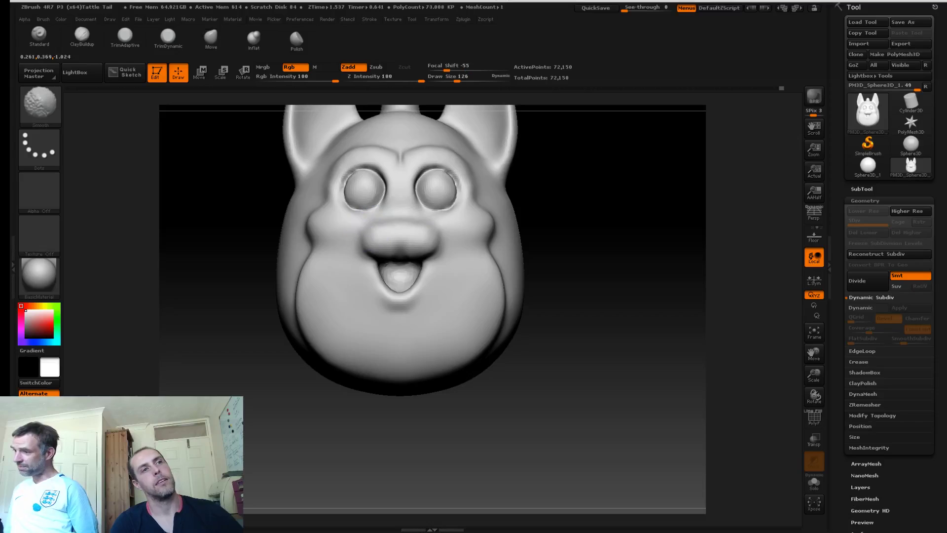
# Step: Carve a vertical cleft down the middle of the muzzle above the mouth with the Dam_Standard brush at draw size 109
pyautogui.keyDown('alt'); pyautogui.moveTo(239, 199); pyautogui.dragTo(254, 231); pyautogui.keyUp('alt')
pyautogui.moveTo(253, 231)
pyautogui.mouseDown()
pyautogui.moveTo(253, 214)
pyautogui.moveTo(265, 229)
pyautogui.mouseUp()
pyautogui.press('[')
pyautogui.press('b')
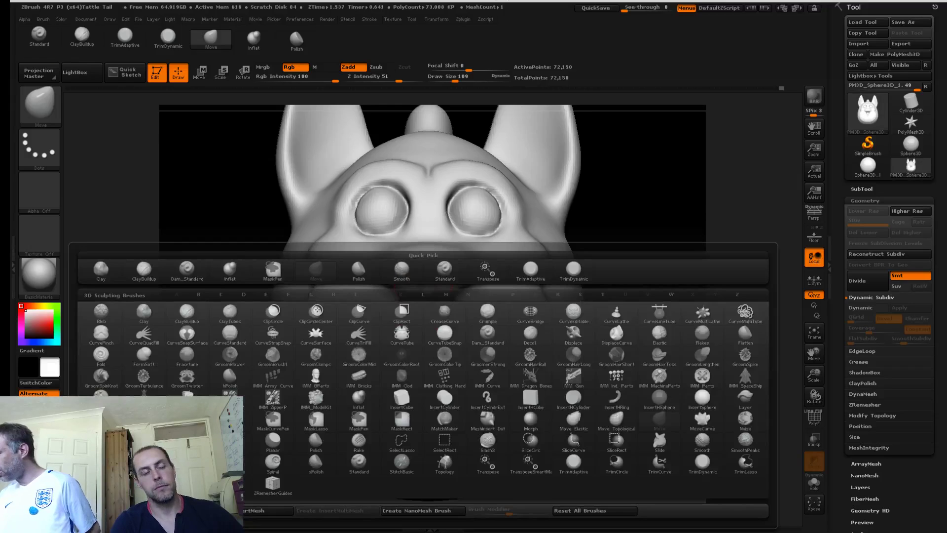
pyautogui.press('d')
pyautogui.press('s')
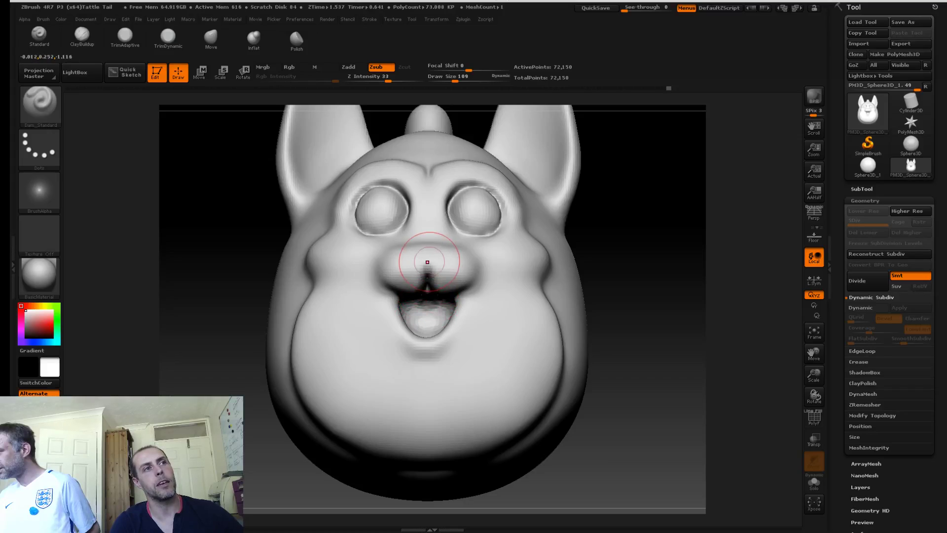
pyautogui.moveTo(267, 216); pyautogui.dragTo(403, 283)
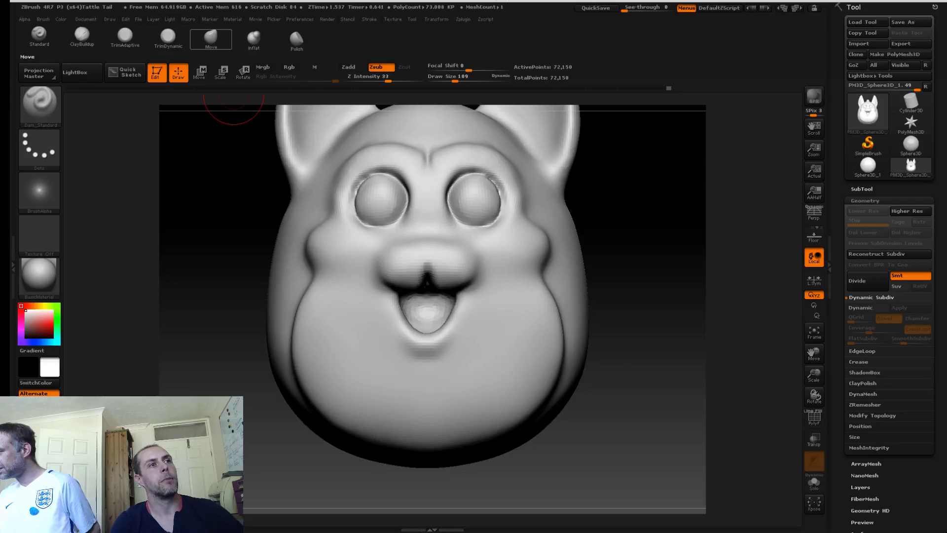
# Step: Refine the muzzle and the nose bridge with the Move brush at draw sizes 150 and 101
pyautogui.click(211, 39)
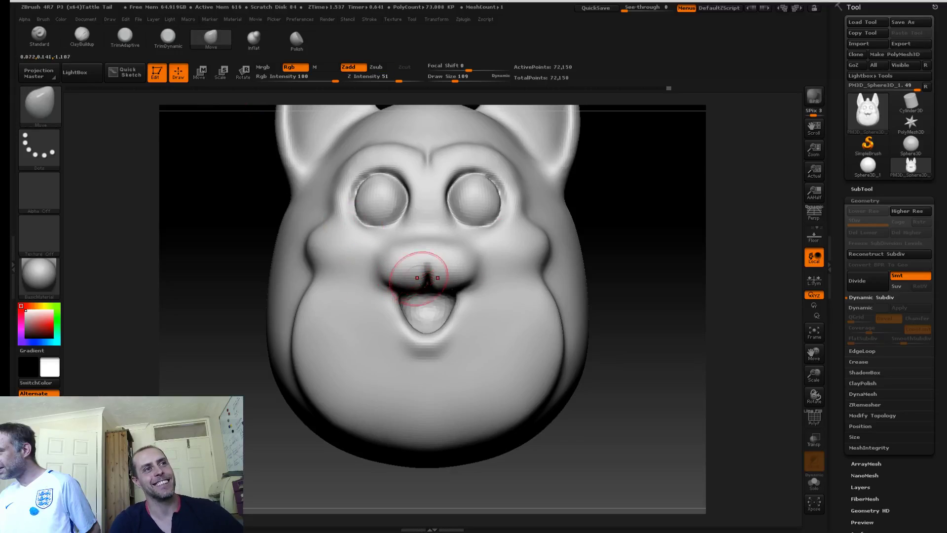
pyautogui.press(']')
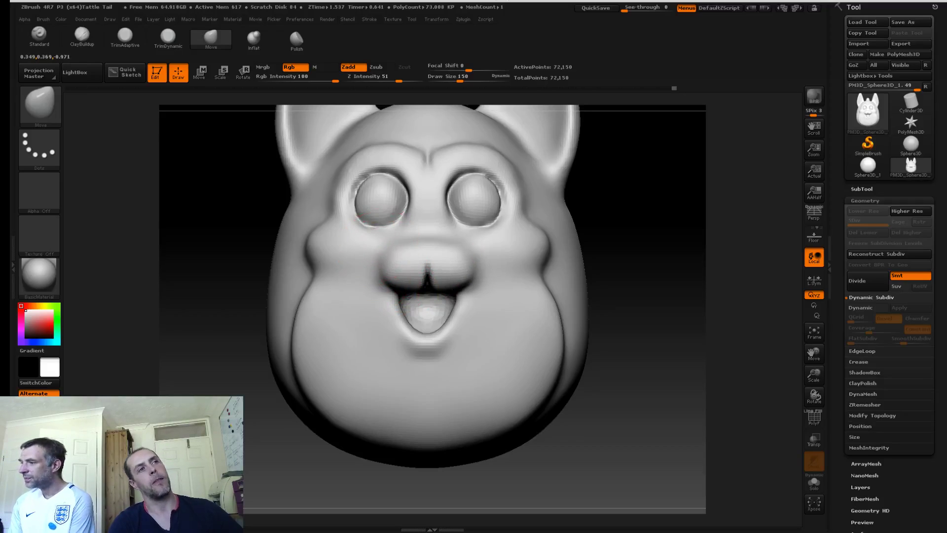
pyautogui.moveTo(276, 191); pyautogui.dragTo(252, 207)
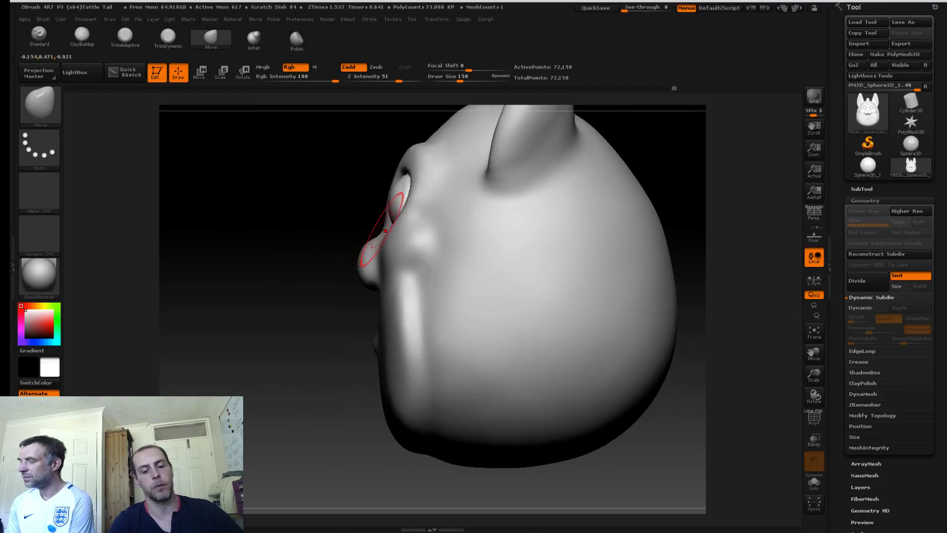
pyautogui.press('s')
pyautogui.moveTo(383, 228); pyautogui.dragTo(372, 226)
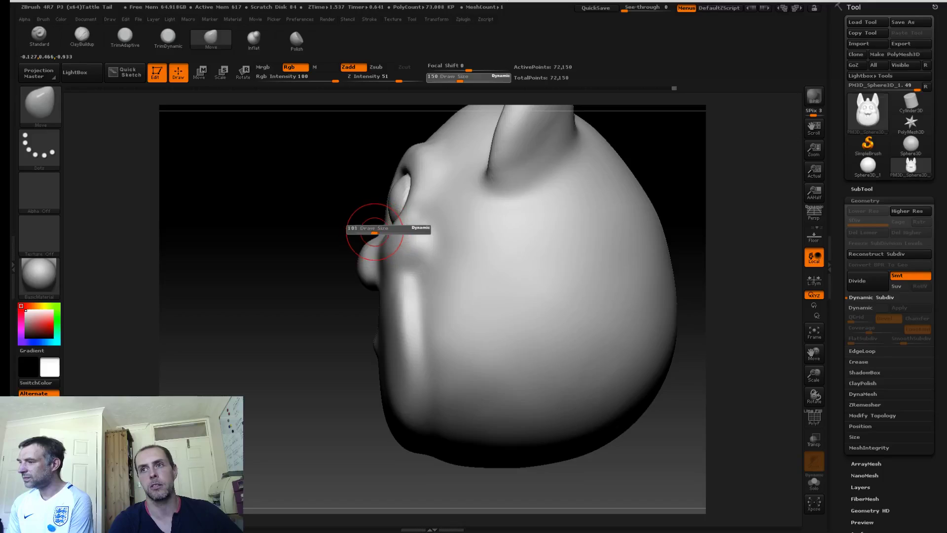
pyautogui.moveTo(349, 197)
pyautogui.keyDown('alt'); pyautogui.mouseDown()
pyautogui.moveTo(365, 222)
pyautogui.moveTo(425, 236)
pyautogui.mouseUp(); pyautogui.keyUp('alt')
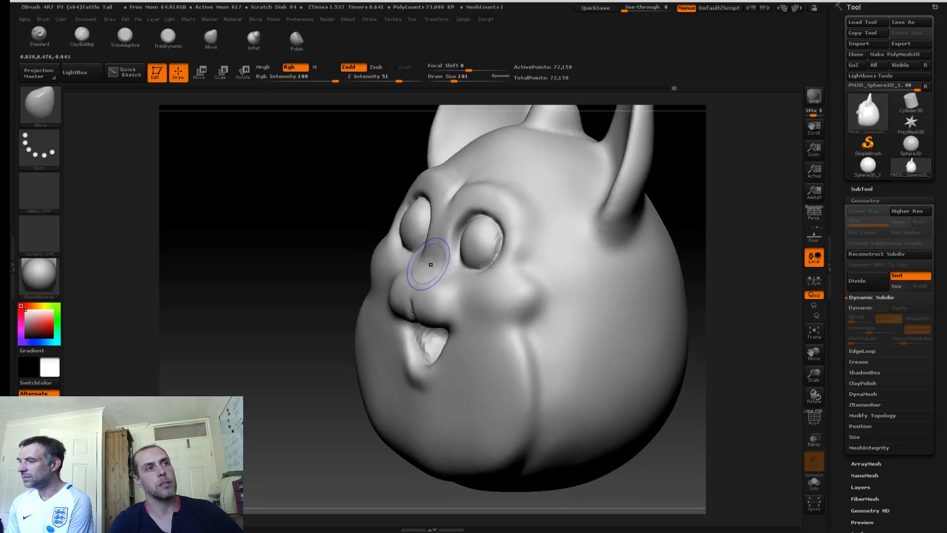
pyautogui.moveTo(352, 237); pyautogui.dragTo(353, 276)
pyautogui.moveTo(257, 241); pyautogui.dragTo(307, 217)
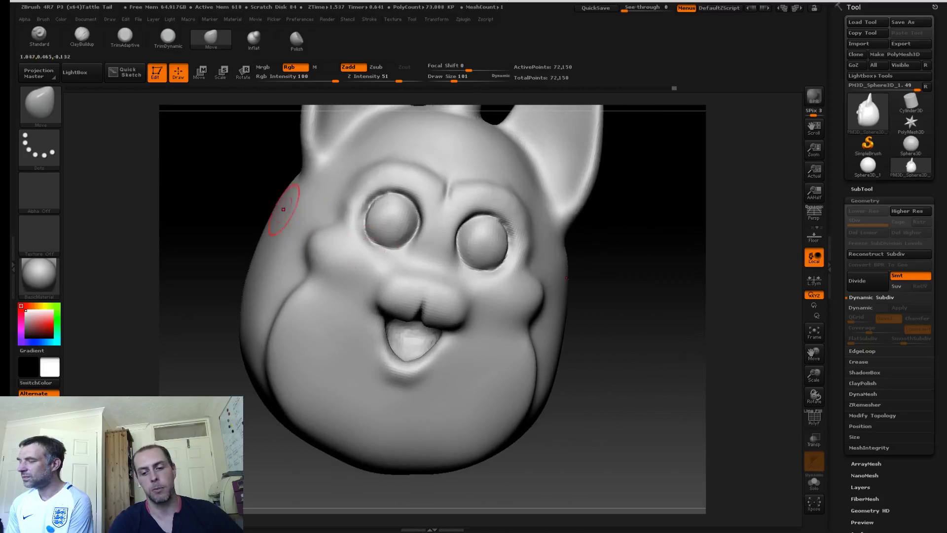
pyautogui.moveTo(259, 197)
pyautogui.keyDown('shift'); pyautogui.mouseDown()
pyautogui.moveTo(238, 178)
pyautogui.moveTo(242, 192)
pyautogui.moveTo(213, 178)
pyautogui.mouseUp(); pyautogui.keyUp('shift')
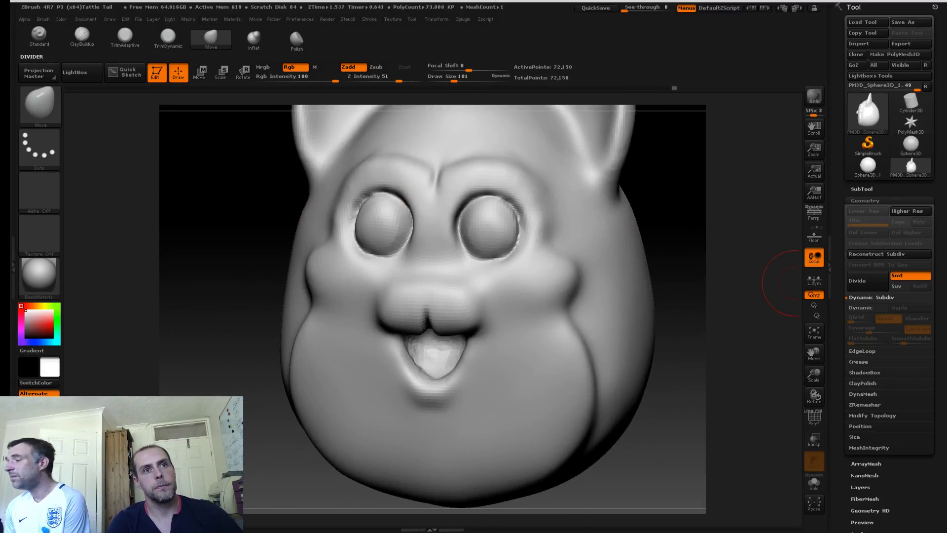
# Step: Remesh the head with DynaMesh at resolution 216 and smooth the underside of the muzzle
pyautogui.click(862, 394)
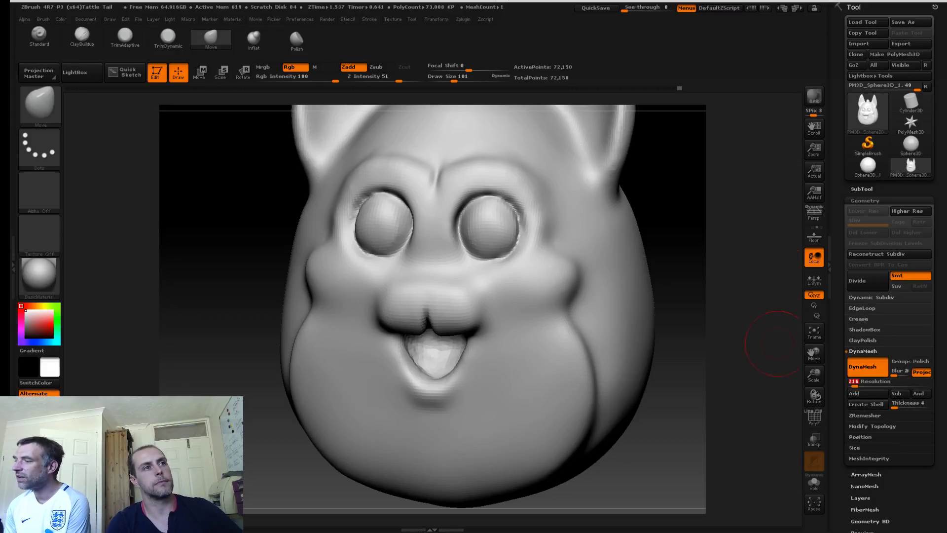
pyautogui.press('ctrl')
pyautogui.keyDown('ctrl'); pyautogui.moveTo(247, 229); pyautogui.dragTo(283, 247); pyautogui.keyUp('ctrl')
pyautogui.moveTo(355, 194)
pyautogui.keyDown('shift'); pyautogui.mouseDown()
pyautogui.moveTo(353, 230)
pyautogui.moveTo(367, 191)
pyautogui.mouseUp(); pyautogui.keyUp('shift')
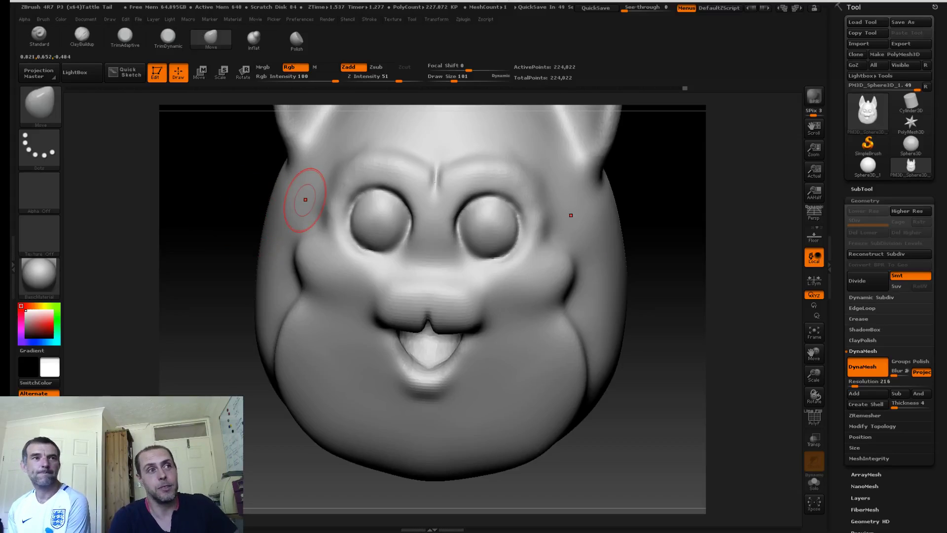
pyautogui.keyDown('shift'); pyautogui.moveTo(385, 298); pyautogui.dragTo(409, 299); pyautogui.keyUp('shift')
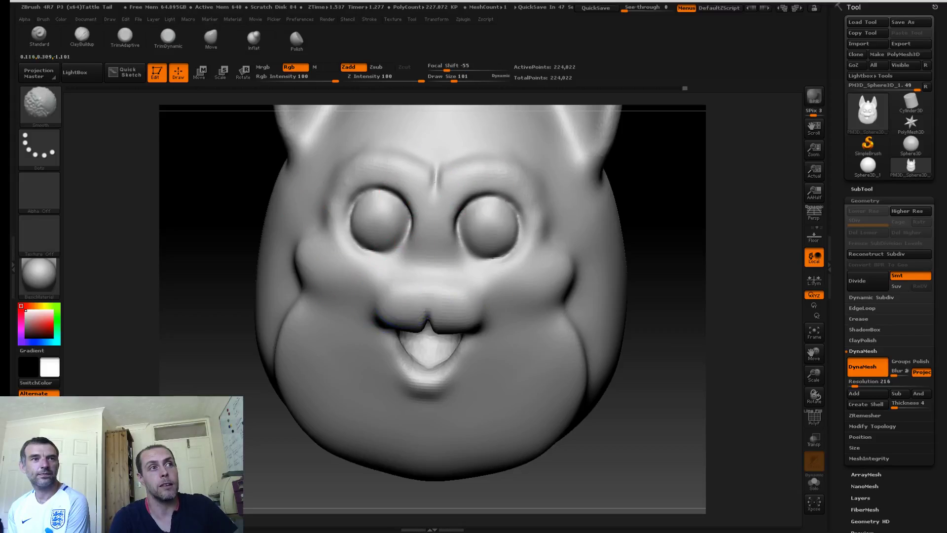
# Step: Reshape the rounded muzzle lobes on both sides of the cleft with the Move brush at draw sizes 50, 113 and 45
pyautogui.moveTo(219, 216)
pyautogui.keyDown('alt'); pyautogui.mouseDown()
pyautogui.moveTo(271, 264)
pyautogui.moveTo(264, 275)
pyautogui.moveTo(249, 245)
pyautogui.mouseUp(); pyautogui.keyUp('alt')
pyautogui.press('s')
pyautogui.moveTo(462, 270); pyautogui.dragTo(454, 271)
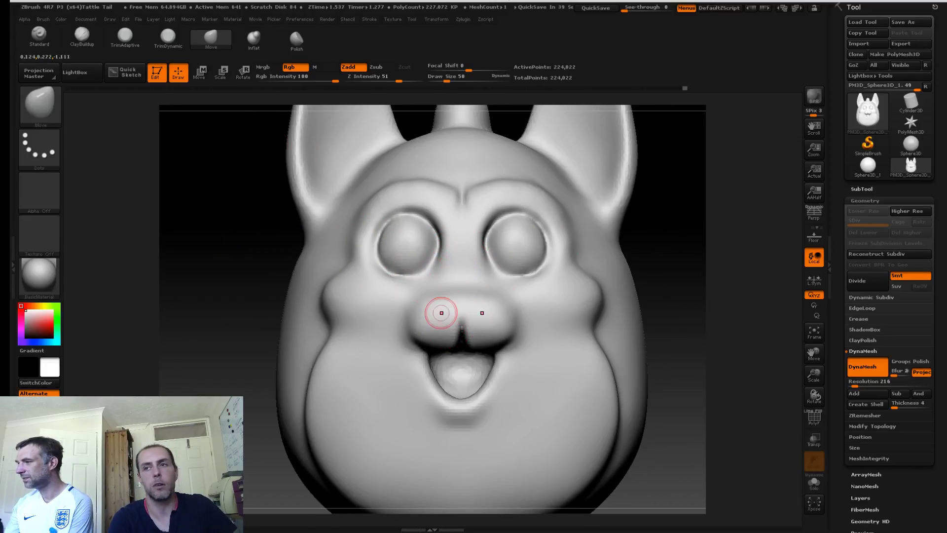
pyautogui.press('s')
pyautogui.moveTo(442, 331); pyautogui.dragTo(461, 329)
pyautogui.press('s')
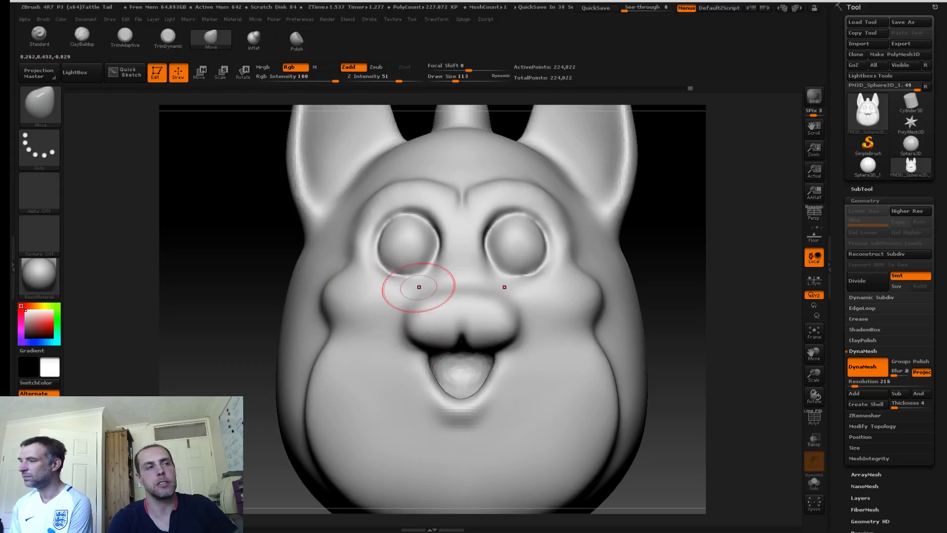
pyautogui.press('s')
pyautogui.moveTo(449, 309); pyautogui.dragTo(443, 306)
# Step: Build up a small heart-shaped nose on top of the muzzle with the ClayBuildup brush at draw size 26
pyautogui.moveTo(280, 244); pyautogui.dragTo(269, 276)
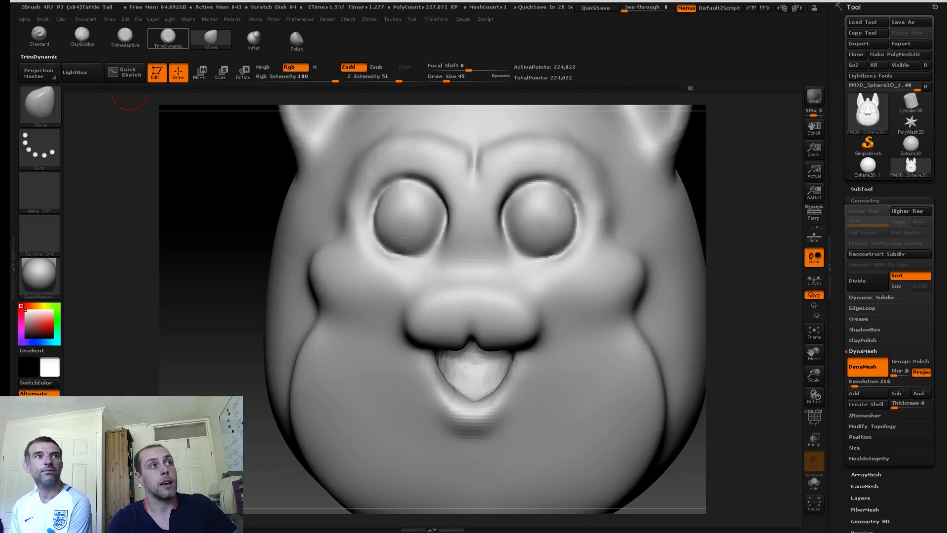
pyautogui.click(82, 35)
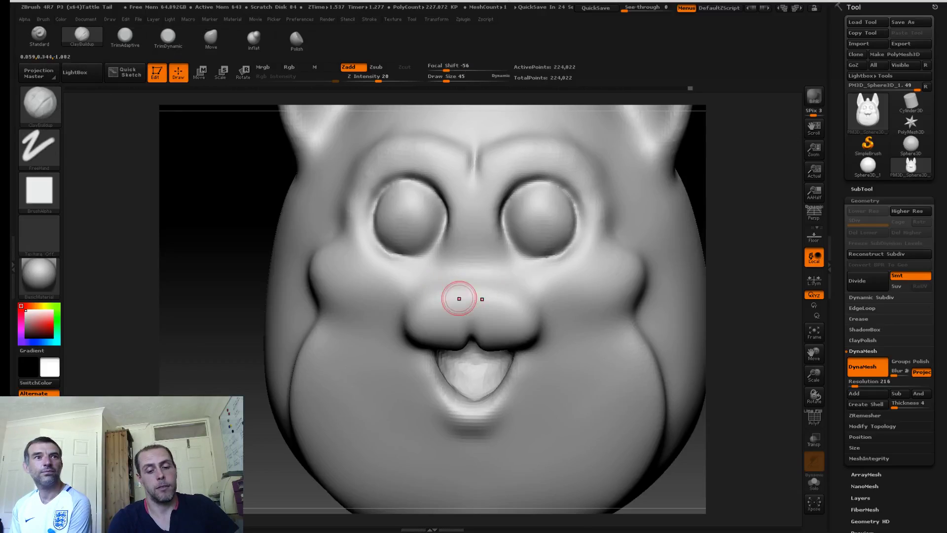
pyautogui.press('s')
pyautogui.moveTo(475, 290); pyautogui.dragTo(471, 291)
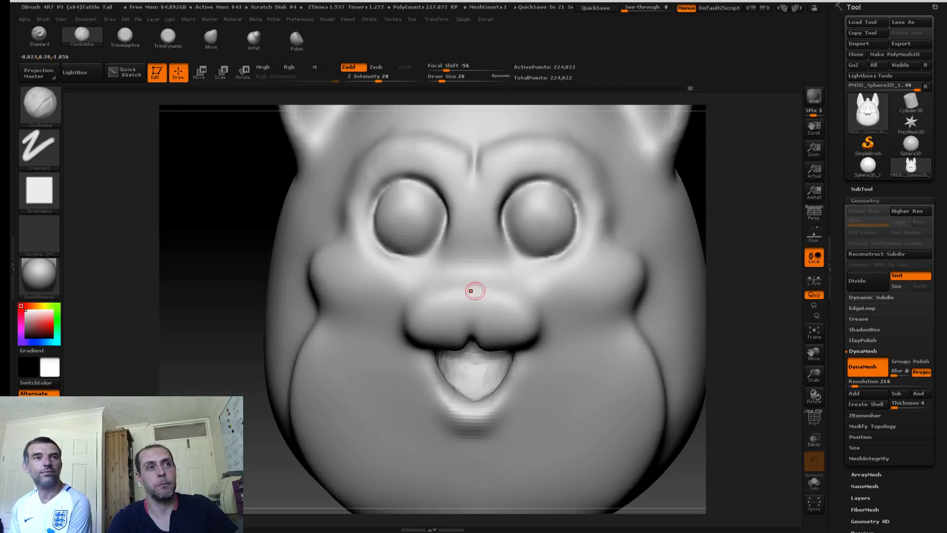
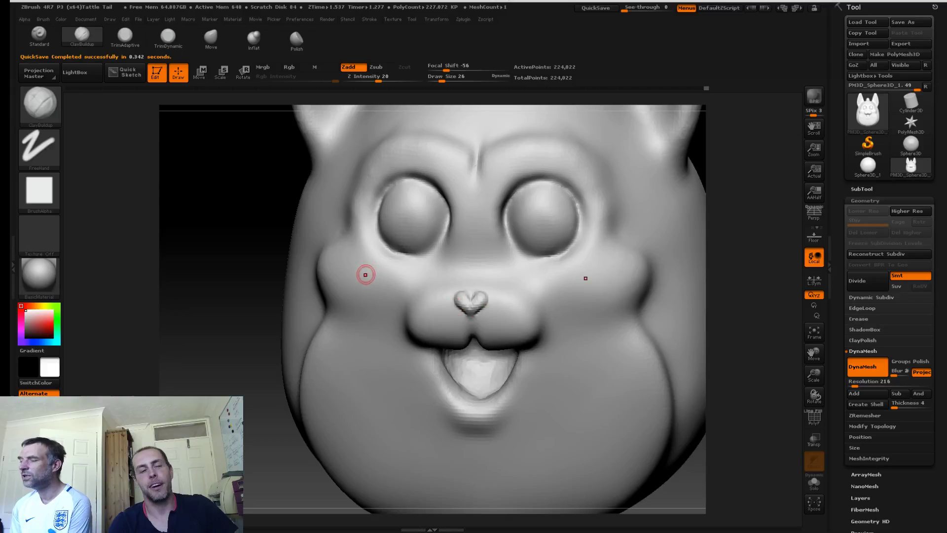
pyautogui.moveTo(261, 217)
pyautogui.mouseDown()
pyautogui.moveTo(269, 190)
pyautogui.moveTo(249, 188)
pyautogui.mouseUp()
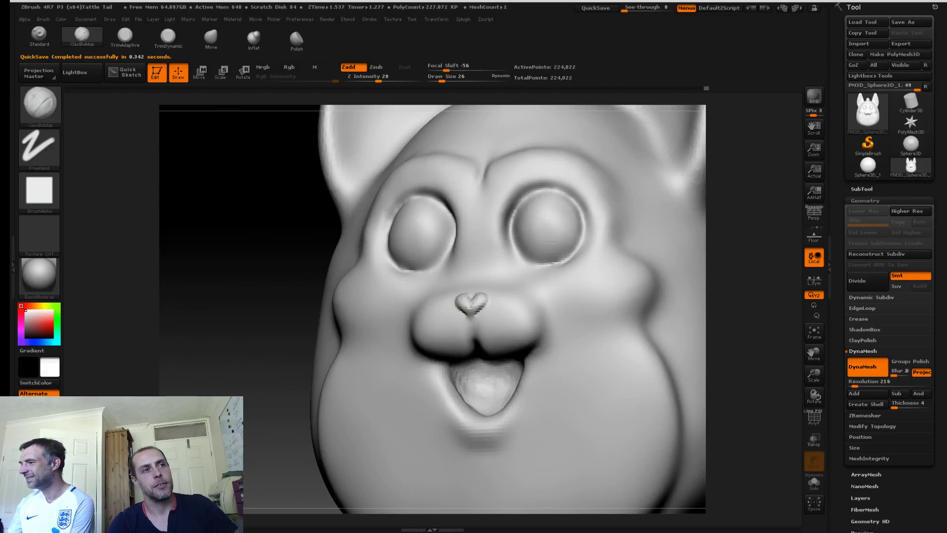
pyautogui.moveTo(464, 311); pyautogui.dragTo(471, 316)
pyautogui.moveTo(323, 224)
pyautogui.mouseDown()
pyautogui.moveTo(404, 222)
pyautogui.moveTo(362, 214)
pyautogui.moveTo(464, 296)
pyautogui.mouseUp()
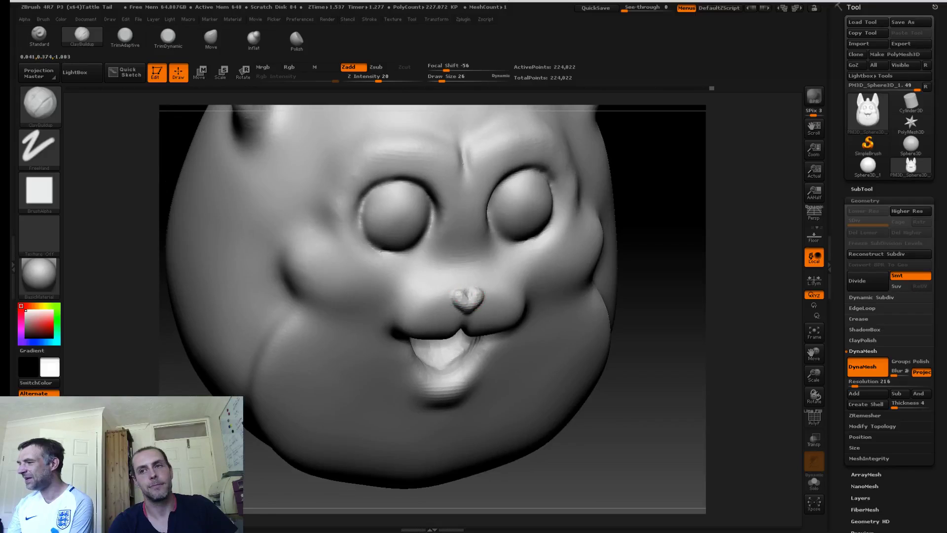
pyautogui.keyDown('alt'); pyautogui.moveTo(663, 395); pyautogui.dragTo(647, 352); pyautogui.keyUp('alt')
pyautogui.keyDown('alt'); pyautogui.moveTo(268, 223); pyautogui.dragTo(270, 189); pyautogui.keyUp('alt')
pyautogui.keyDown('alt'); pyautogui.moveTo(310, 226); pyautogui.dragTo(313, 285); pyautogui.keyUp('alt')
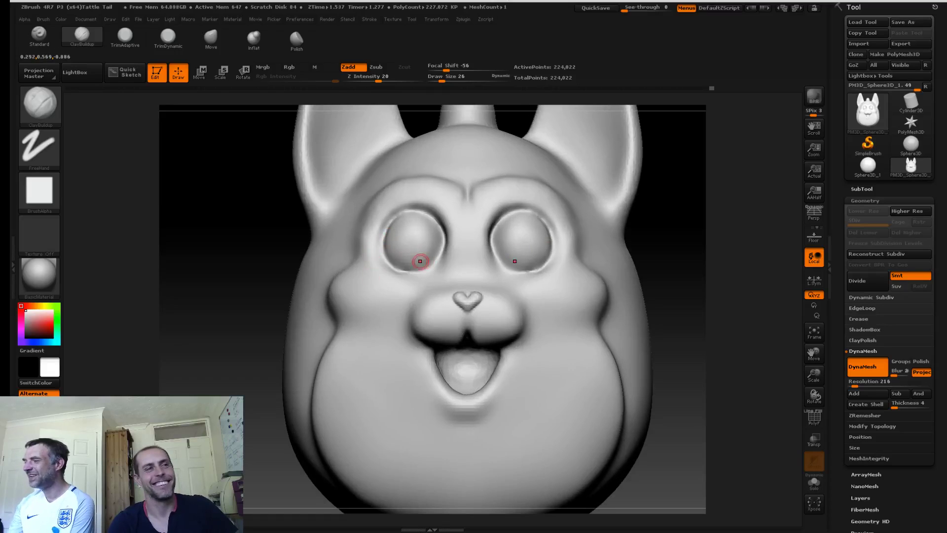
# Step: Sharpen the creases around both eyeballs with the Dam_Standard brush at draw size 82
pyautogui.click(211, 38)
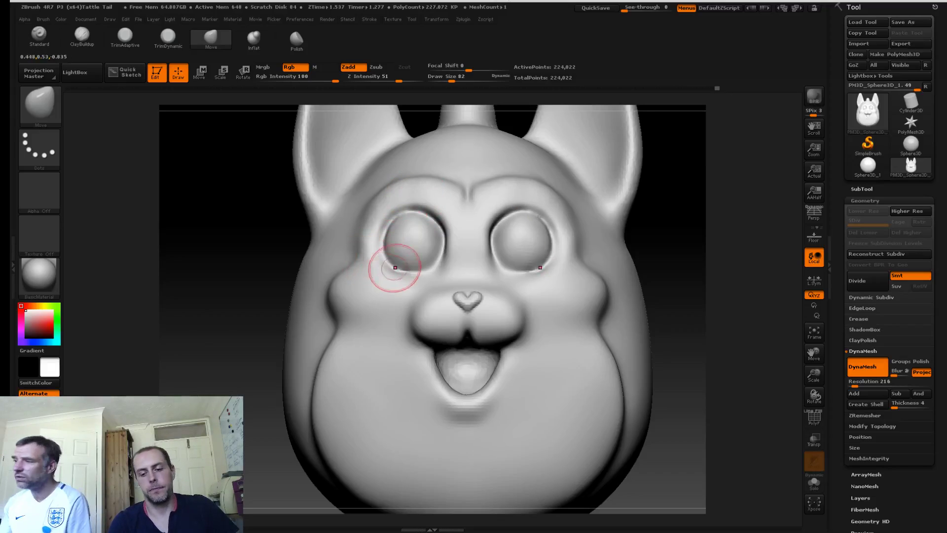
pyautogui.press('b')
pyautogui.press('d')
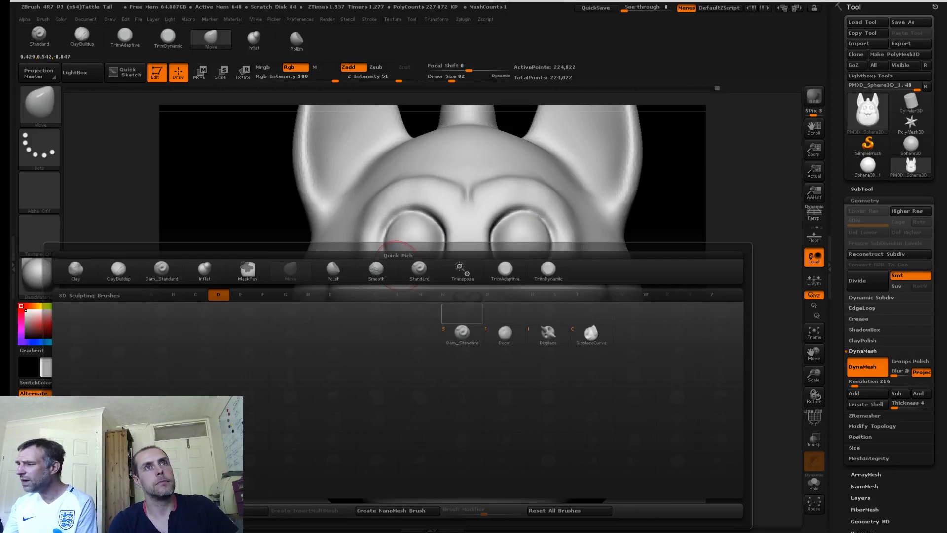
pyautogui.press('s')
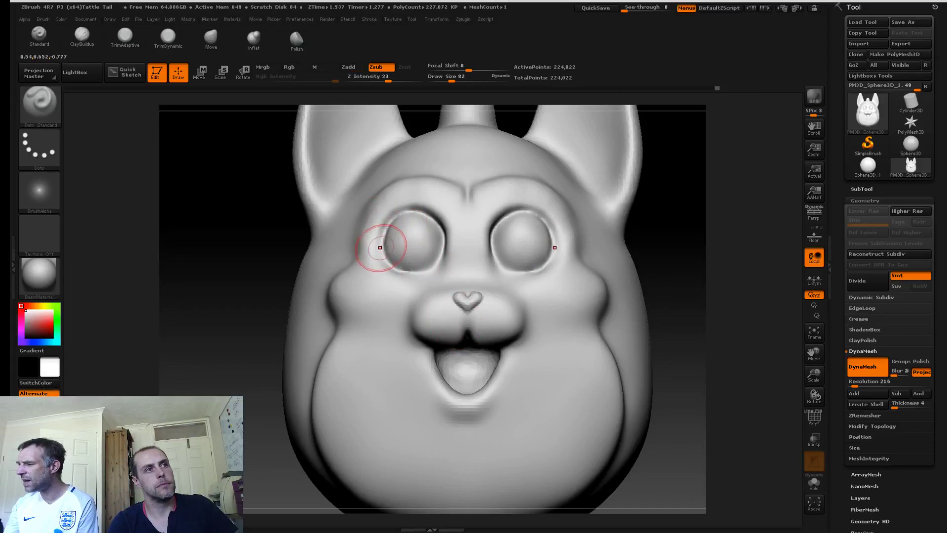
pyautogui.moveTo(438, 267)
pyautogui.mouseDown()
pyautogui.moveTo(413, 272)
pyautogui.moveTo(441, 262)
pyautogui.moveTo(425, 270)
pyautogui.moveTo(413, 258)
pyautogui.moveTo(435, 249)
pyautogui.moveTo(421, 273)
pyautogui.moveTo(430, 269)
pyautogui.moveTo(401, 265)
pyautogui.moveTo(435, 265)
pyautogui.mouseUp()
pyautogui.moveTo(495, 269)
pyautogui.mouseDown()
pyautogui.moveTo(496, 260)
pyautogui.moveTo(510, 270)
pyautogui.moveTo(489, 251)
pyautogui.moveTo(523, 275)
pyautogui.mouseUp()
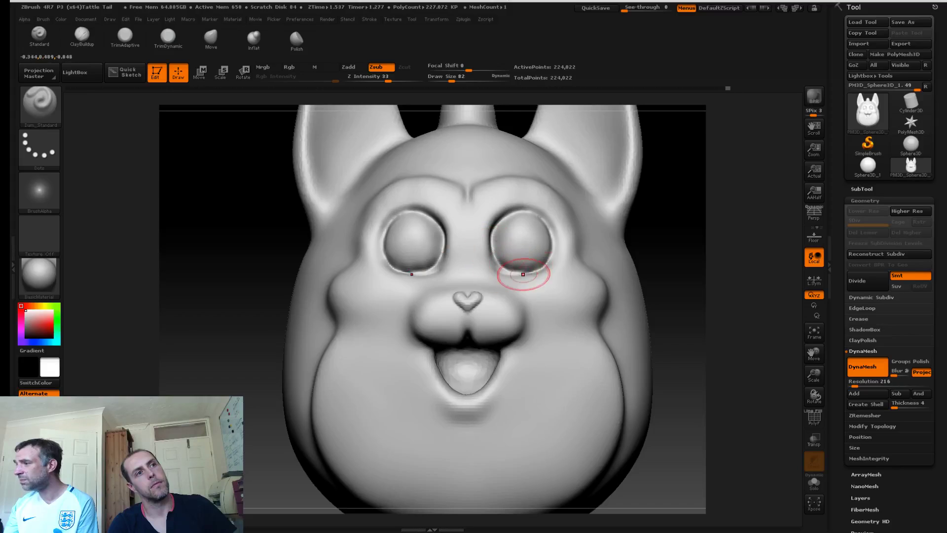
pyautogui.moveTo(229, 186)
pyautogui.mouseDown()
pyautogui.moveTo(223, 124)
pyautogui.moveTo(245, 191)
pyautogui.mouseUp()
pyautogui.moveTo(245, 191)
pyautogui.mouseDown()
pyautogui.moveTo(289, 190)
pyautogui.moveTo(310, 217)
pyautogui.moveTo(360, 222)
pyautogui.mouseUp()
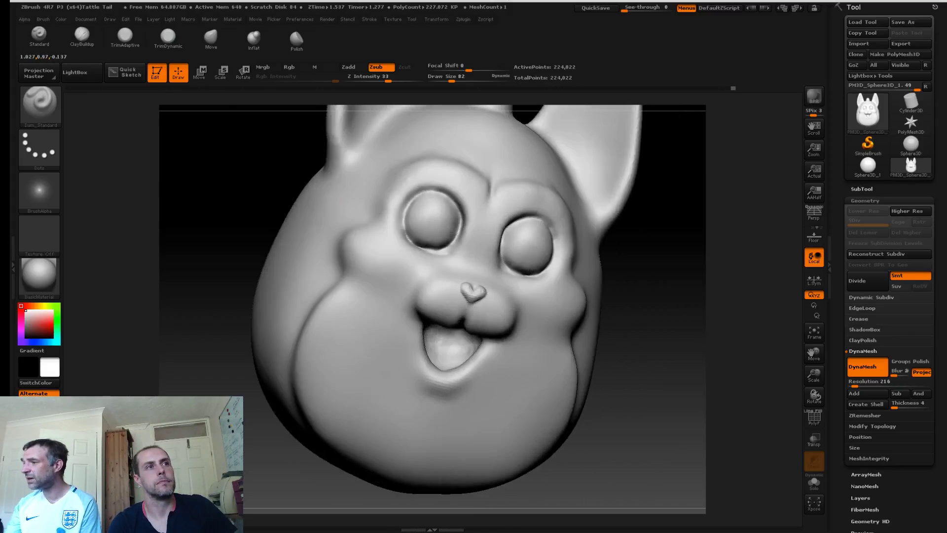
pyautogui.moveTo(271, 187); pyautogui.dragTo(253, 199)
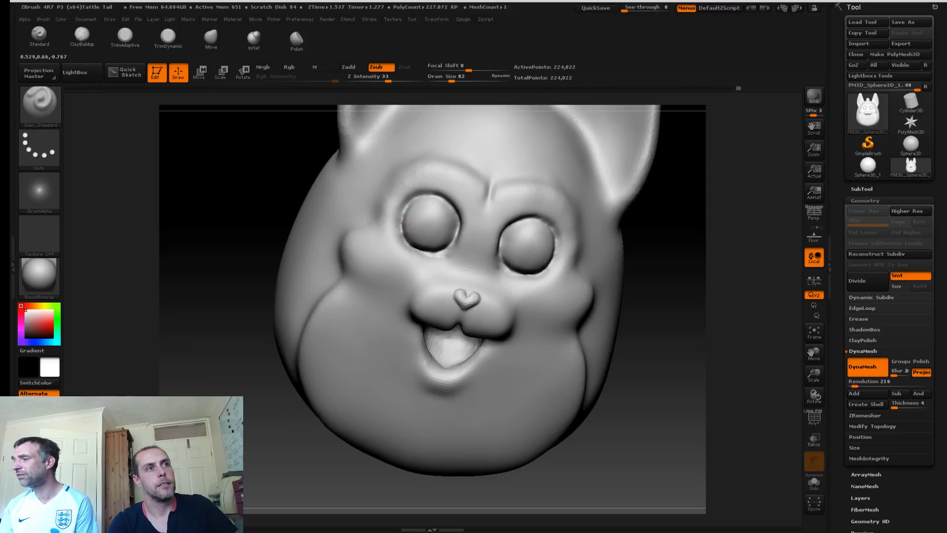
# Step: Carve a horizontal eyelid line across the upper part of both eyeballs with the Dam_Standard brush at draw size 82
pyautogui.moveTo(269, 203); pyautogui.dragTo(299, 197)
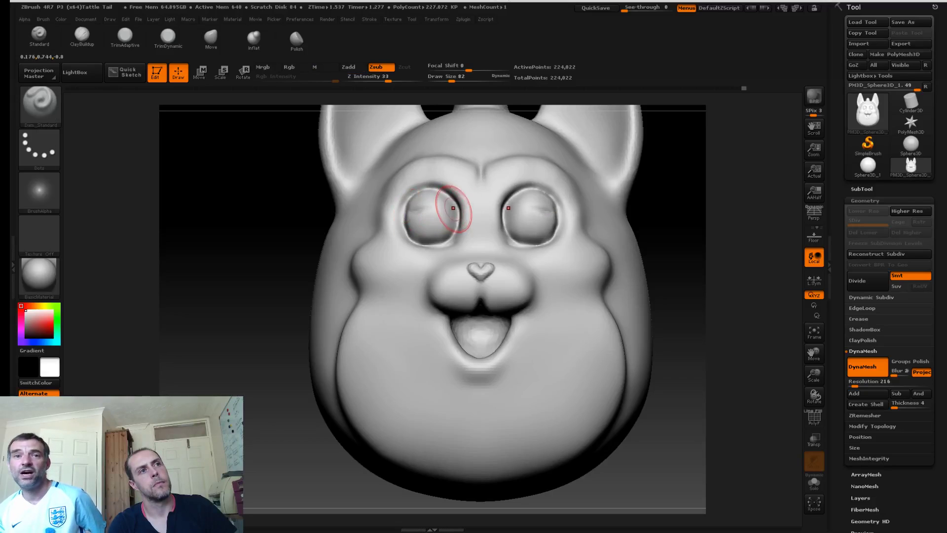
pyautogui.moveTo(422, 211); pyautogui.dragTo(449, 210)
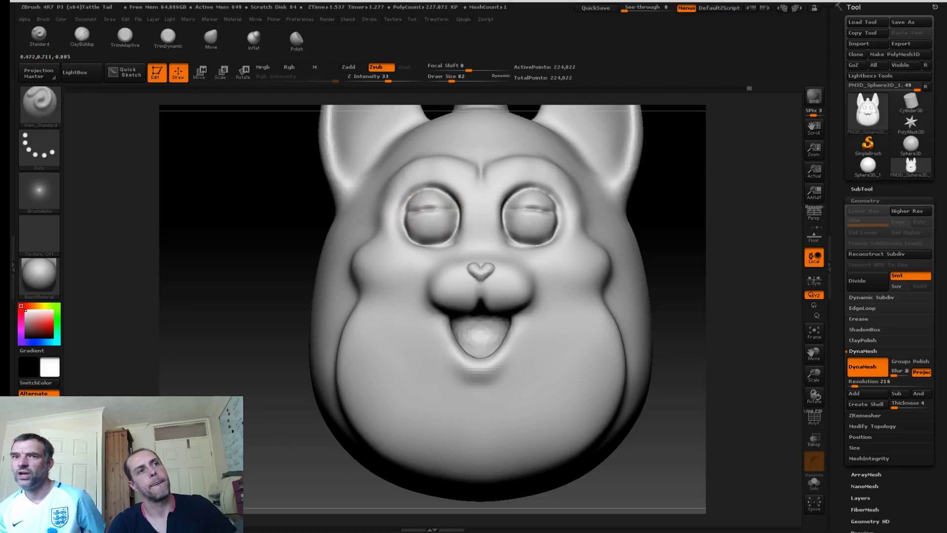
# Step: Build up small raised pupils on both eyeballs below the eyelid lines with the ClayBuildup brush at draw size 82
pyautogui.moveTo(282, 187)
pyautogui.mouseDown()
pyautogui.moveTo(279, 178)
pyautogui.moveTo(296, 178)
pyautogui.moveTo(286, 179)
pyautogui.moveTo(348, 238)
pyautogui.mouseUp()
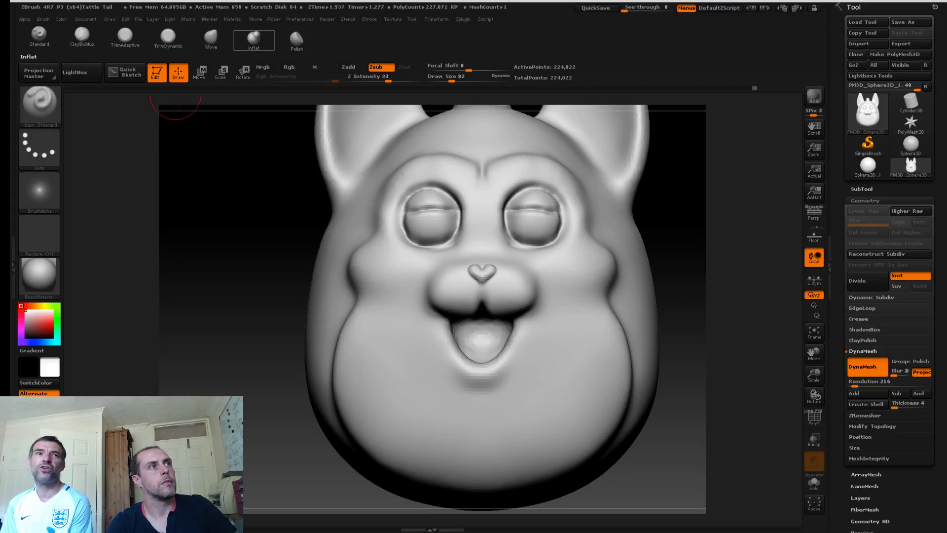
pyautogui.click(82, 35)
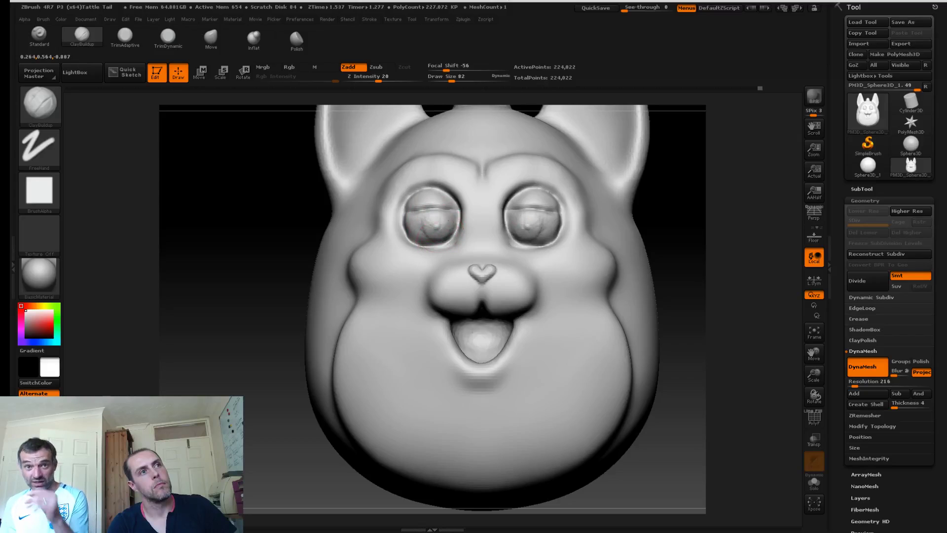
pyautogui.moveTo(430, 219)
pyautogui.mouseDown()
pyautogui.moveTo(440, 220)
pyautogui.moveTo(428, 229)
pyautogui.mouseUp()
pyautogui.moveTo(298, 192)
pyautogui.keyDown('alt'); pyautogui.mouseDown()
pyautogui.moveTo(279, 169)
pyautogui.moveTo(266, 186)
pyautogui.mouseUp(); pyautogui.keyUp('alt')
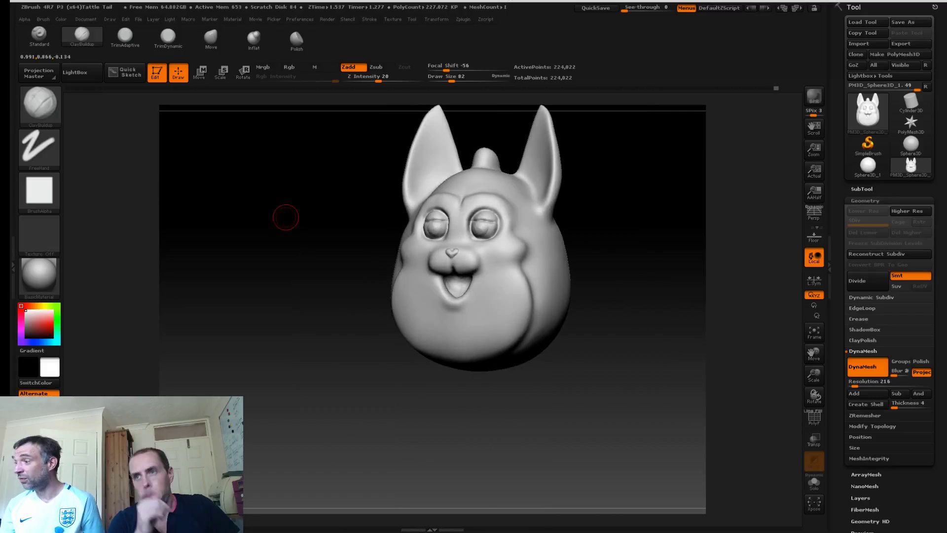
# Step: Reshape the chin and lower face profile with the Move brush at draw sizes 175 and 226, and smooth the chin's front
pyautogui.moveTo(311, 228)
pyautogui.keyDown('shift'); pyautogui.mouseDown()
pyautogui.moveTo(302, 225)
pyautogui.moveTo(321, 239)
pyautogui.moveTo(295, 244)
pyautogui.moveTo(331, 266)
pyautogui.mouseUp(); pyautogui.keyUp('shift')
pyautogui.click(211, 37)
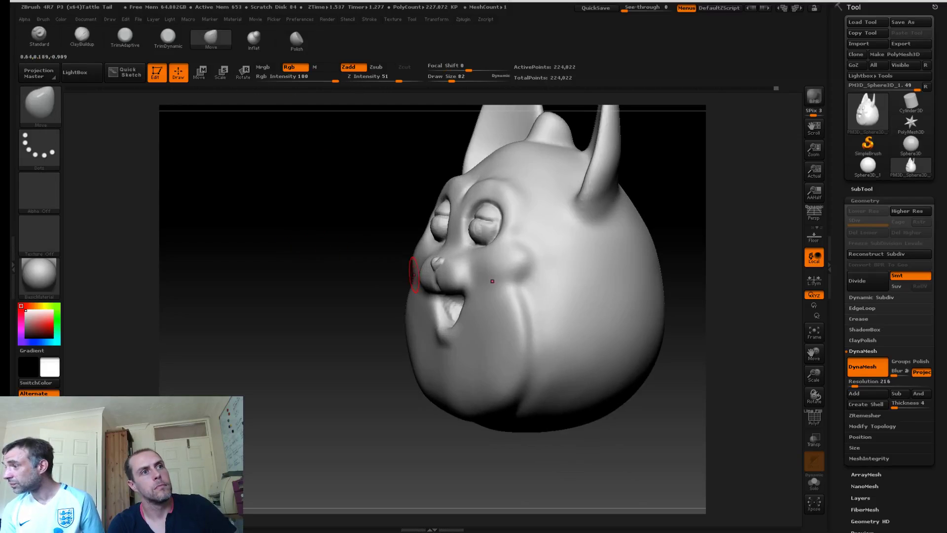
pyautogui.press('s')
pyautogui.moveTo(476, 323)
pyautogui.mouseDown()
pyautogui.moveTo(487, 322)
pyautogui.moveTo(468, 319)
pyautogui.mouseUp()
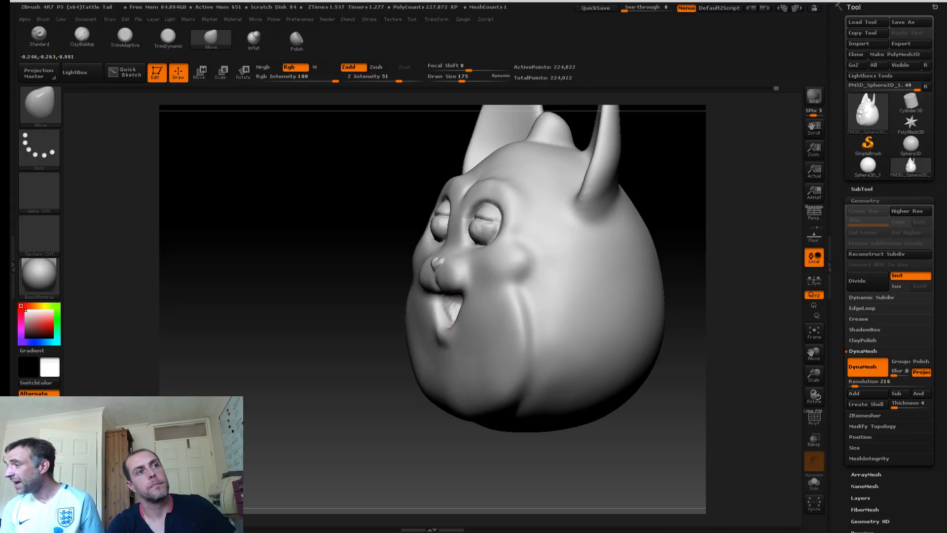
pyautogui.moveTo(473, 316)
pyautogui.mouseDown()
pyautogui.moveTo(439, 379)
pyautogui.moveTo(321, 389)
pyautogui.moveTo(378, 389)
pyautogui.mouseUp()
pyautogui.press('shift')
pyautogui.press('s')
pyautogui.moveTo(455, 416); pyautogui.dragTo(459, 415)
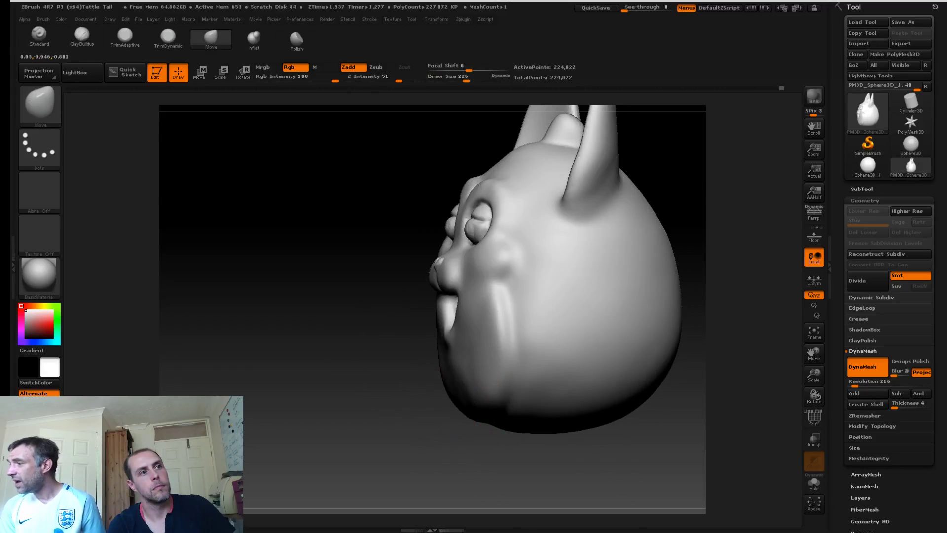
pyautogui.press('shift')
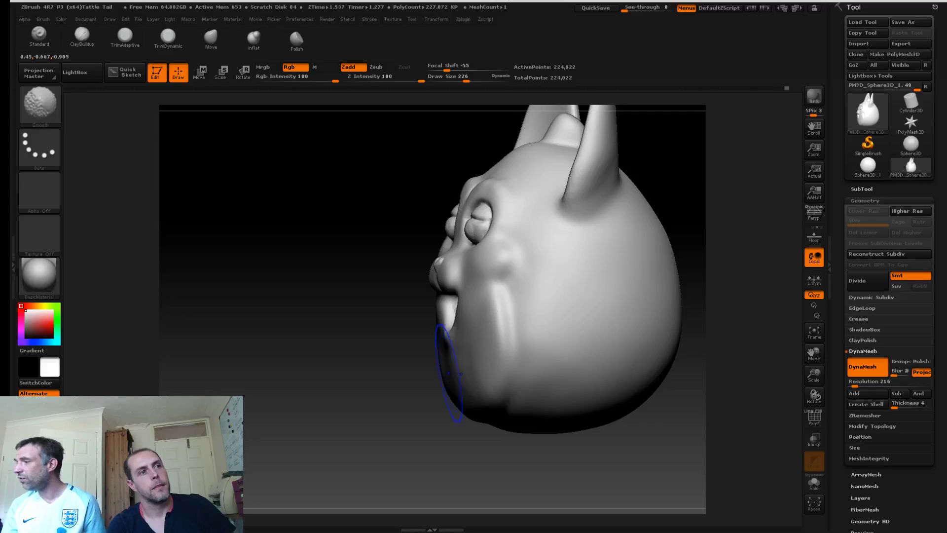
pyautogui.keyDown('shift'); pyautogui.moveTo(444, 412); pyautogui.dragTo(444, 370); pyautogui.keyUp('shift')
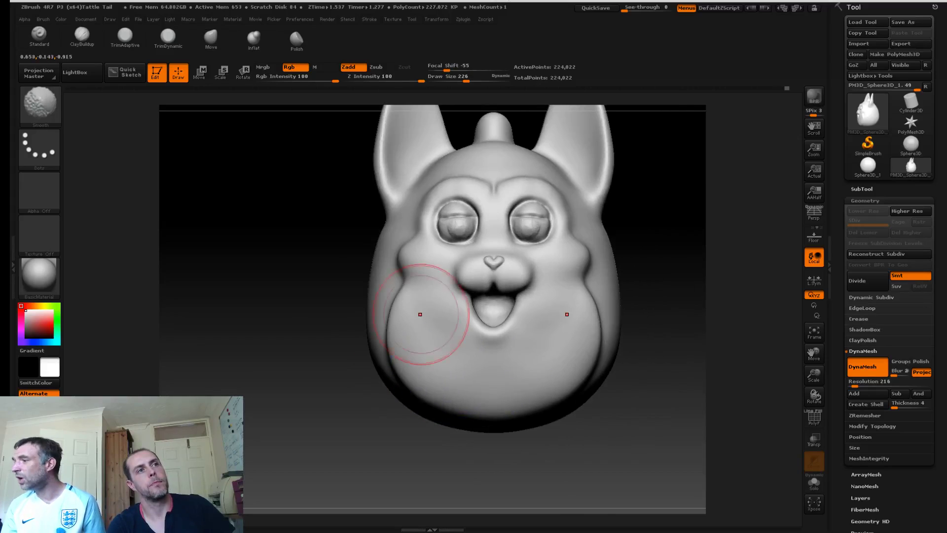
pyautogui.moveTo(317, 250); pyautogui.dragTo(419, 272)
# Step: Mask the area around the eyes, upper cheeks and lower face with the Lasso mask stroke
pyautogui.press('s')
pyautogui.moveTo(477, 228); pyautogui.dragTo(467, 228)
pyautogui.moveTo(325, 190)
pyautogui.mouseDown()
pyautogui.moveTo(377, 185)
pyautogui.moveTo(373, 210)
pyautogui.moveTo(338, 225)
pyautogui.moveTo(378, 232)
pyautogui.mouseUp()
pyautogui.press('ctrl')
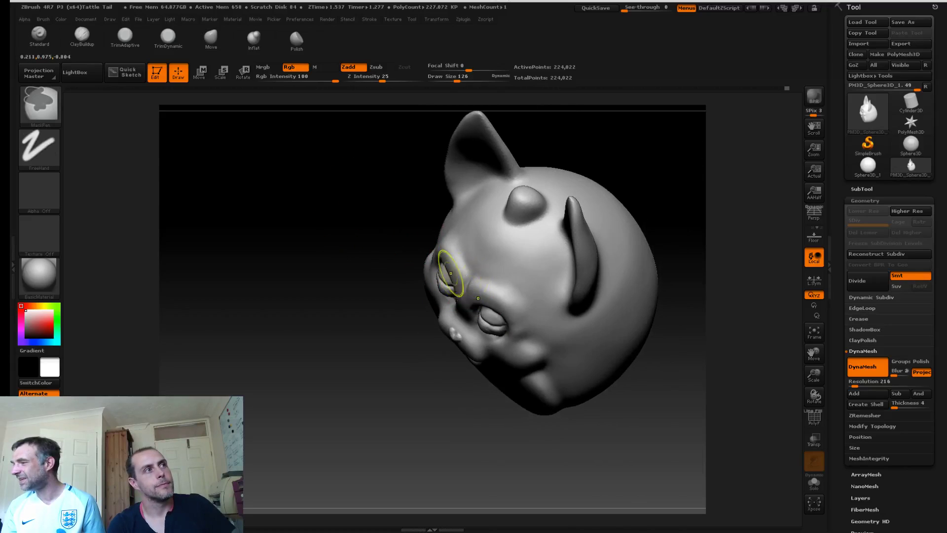
pyautogui.click(40, 148)
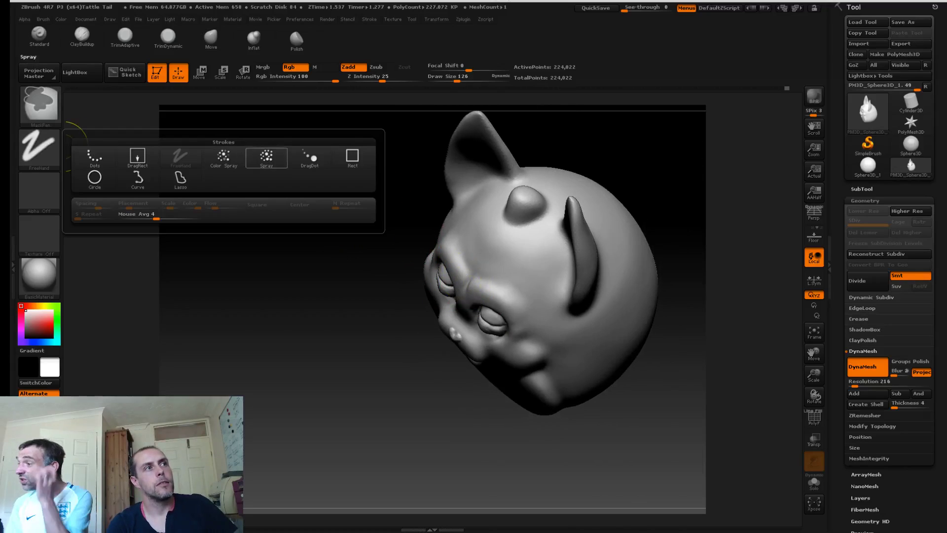
pyautogui.click(180, 179)
pyautogui.moveTo(475, 282)
pyautogui.keyDown('ctrl'); pyautogui.mouseDown()
pyautogui.moveTo(516, 298)
pyautogui.moveTo(526, 326)
pyautogui.mouseUp(); pyautogui.keyUp('ctrl')
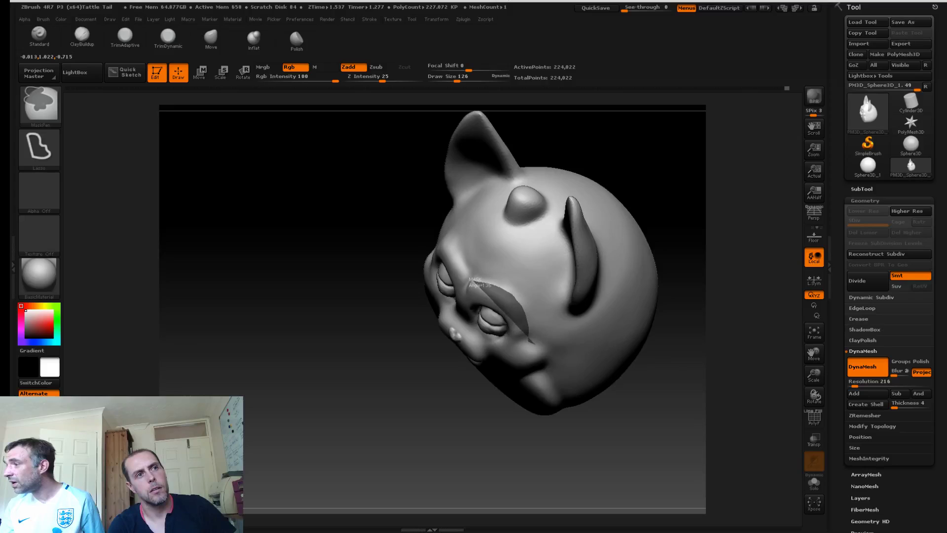
pyautogui.moveTo(547, 364)
pyautogui.keyDown('ctrl'); pyautogui.mouseDown()
pyautogui.moveTo(537, 378)
pyautogui.moveTo(452, 373)
pyautogui.moveTo(474, 343)
pyautogui.moveTo(349, 318)
pyautogui.moveTo(444, 296)
pyautogui.mouseUp(); pyautogui.keyUp('ctrl')
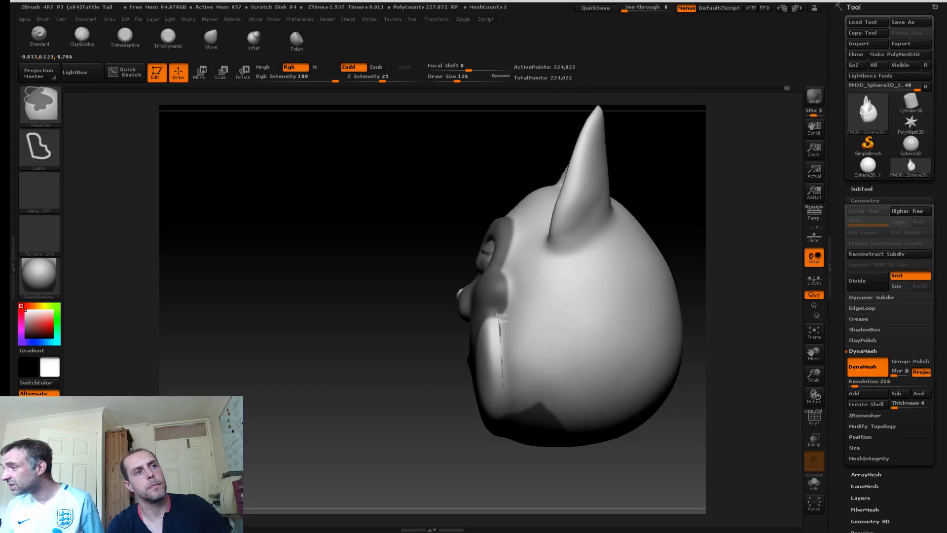
# Step: Extend the lasso mask over the side of the cheek and remove the stray masked patch behind the jaw
pyautogui.moveTo(391, 387); pyautogui.dragTo(475, 282)
pyautogui.press('ctrl')
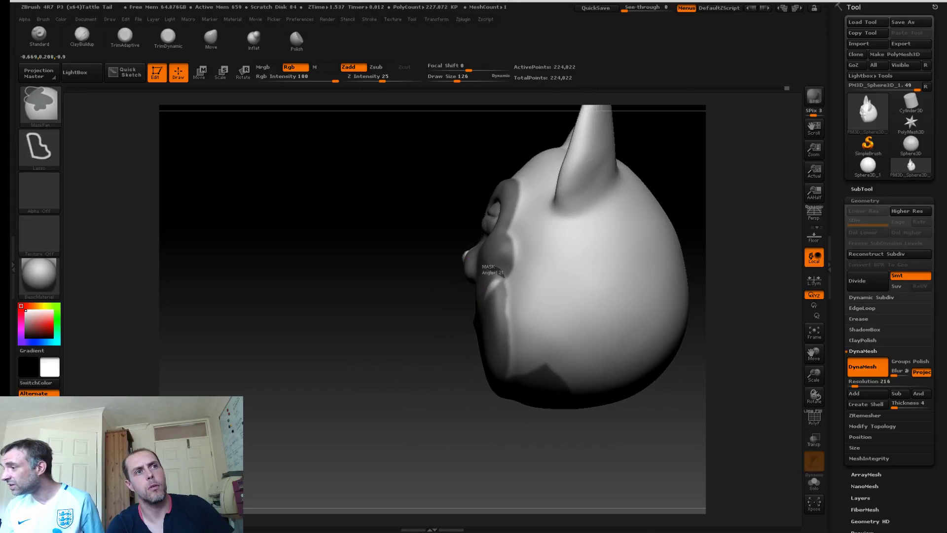
pyautogui.moveTo(482, 266)
pyautogui.keyDown('ctrl'); pyautogui.mouseDown()
pyautogui.moveTo(508, 377)
pyautogui.moveTo(484, 267)
pyautogui.mouseUp(); pyautogui.keyUp('ctrl')
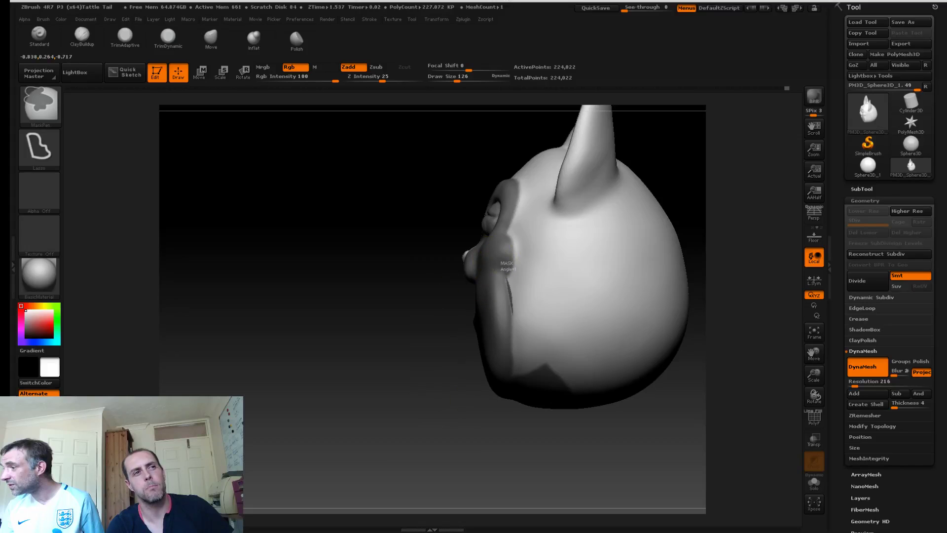
pyautogui.moveTo(482, 393); pyautogui.dragTo(491, 402)
pyautogui.press('ctrl')
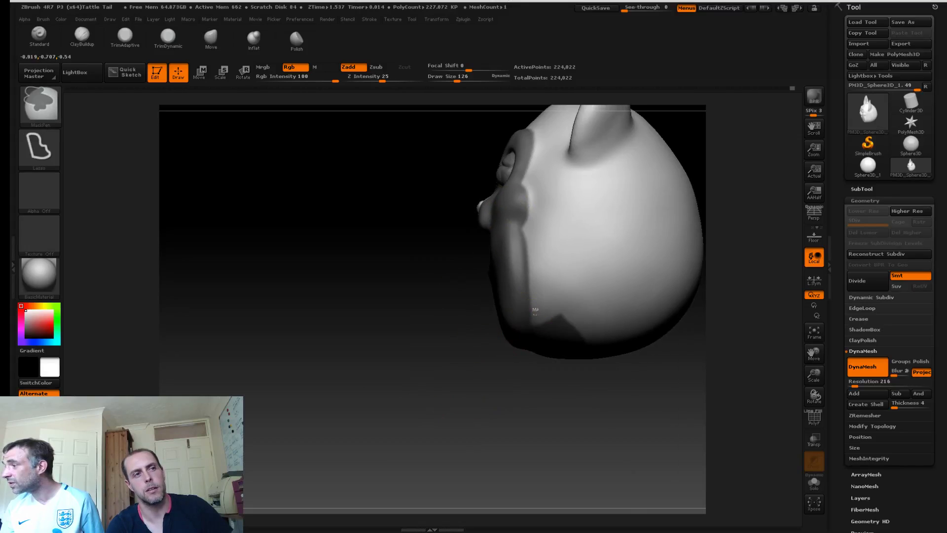
pyautogui.keyDown('ctrl'); pyautogui.keyDown('alt'); pyautogui.moveTo(534, 333); pyautogui.dragTo(599, 313); pyautogui.keyUp('alt'); pyautogui.keyUp('ctrl')
# Step: Trim the mask's rear edge straight across the underside of the head with the Lasso mask stroke
pyautogui.moveTo(444, 389)
pyautogui.mouseDown()
pyautogui.moveTo(498, 389)
pyautogui.moveTo(597, 359)
pyautogui.moveTo(336, 186)
pyautogui.moveTo(358, 239)
pyautogui.mouseUp()
pyautogui.keyDown('shift'); pyautogui.moveTo(359, 239); pyautogui.dragTo(390, 246); pyautogui.keyUp('shift')
pyautogui.press('ctrl')
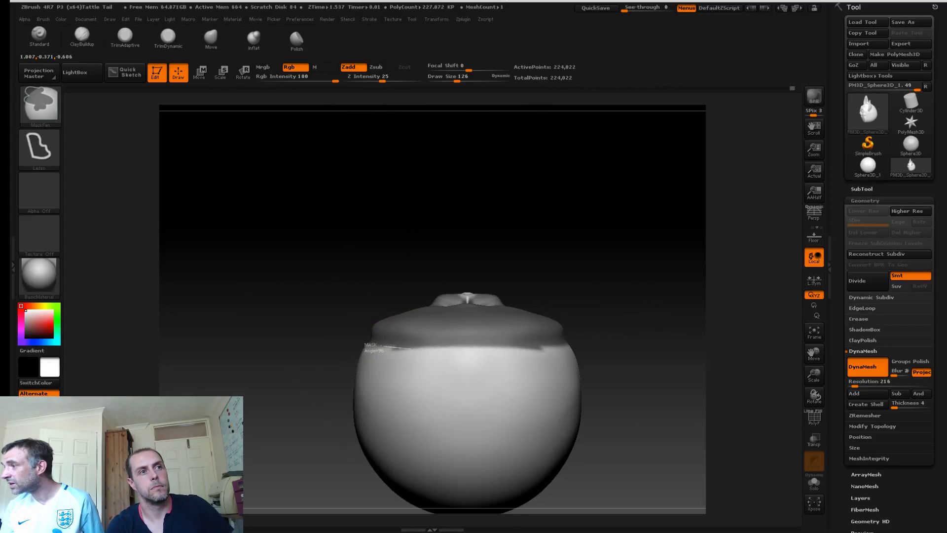
pyautogui.keyDown('ctrl'); pyautogui.keyDown('alt'); pyautogui.moveTo(513, 347); pyautogui.dragTo(618, 406); pyautogui.keyUp('alt'); pyautogui.keyUp('ctrl')
pyautogui.moveTo(419, 148)
pyautogui.mouseDown()
pyautogui.moveTo(347, 229)
pyautogui.moveTo(280, 245)
pyautogui.mouseUp()
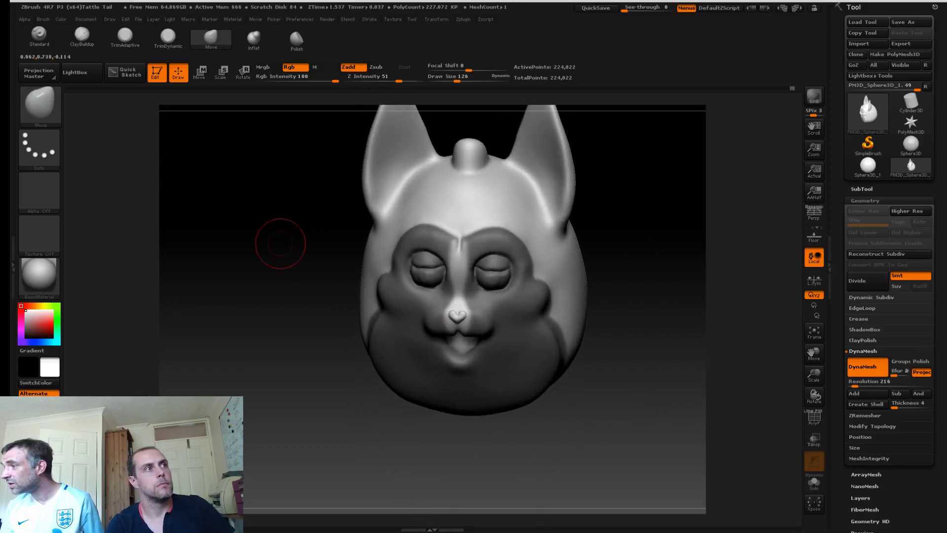
# Step: Mask the nose bridge and heart-shaped nose with the FreeHand stroke, and invert the mask to leave the face unmasked
pyautogui.keyDown('ctrl'); pyautogui.click(41, 149); pyautogui.keyUp('ctrl')
pyautogui.click(180, 157)
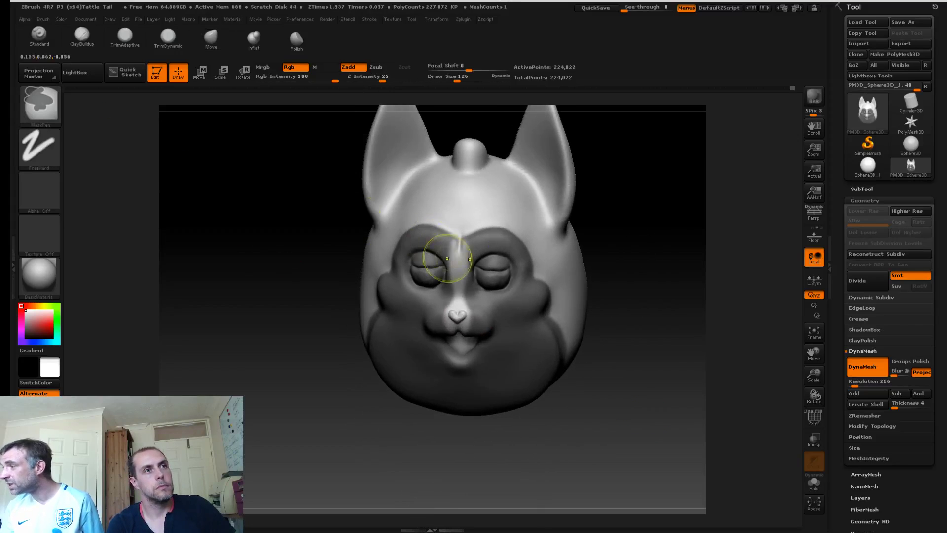
pyautogui.keyDown('ctrl'); pyautogui.moveTo(460, 266); pyautogui.dragTo(457, 318); pyautogui.keyUp('ctrl')
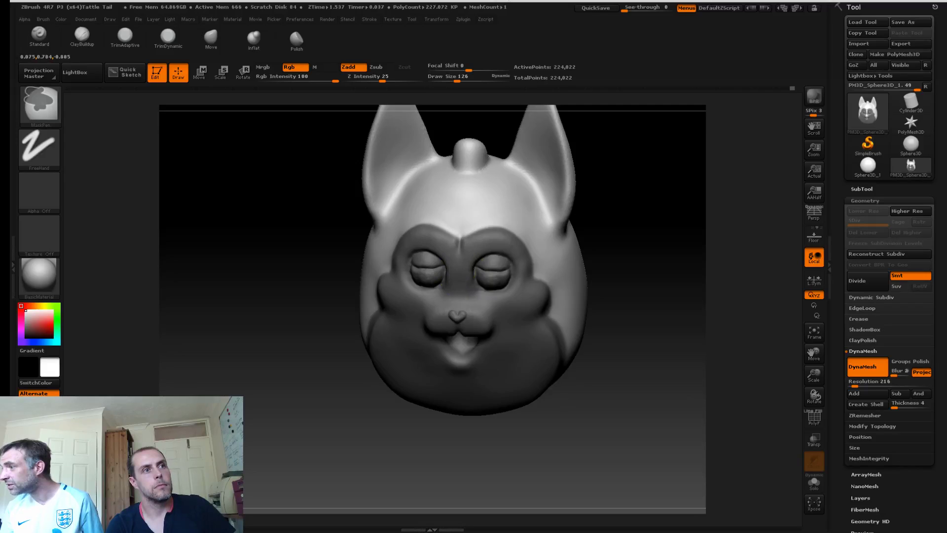
pyautogui.moveTo(280, 253)
pyautogui.mouseDown()
pyautogui.moveTo(232, 223)
pyautogui.moveTo(212, 241)
pyautogui.moveTo(268, 238)
pyautogui.moveTo(313, 252)
pyautogui.mouseUp()
pyautogui.moveTo(288, 221); pyautogui.dragTo(321, 243)
pyautogui.moveTo(261, 237); pyautogui.dragTo(289, 185)
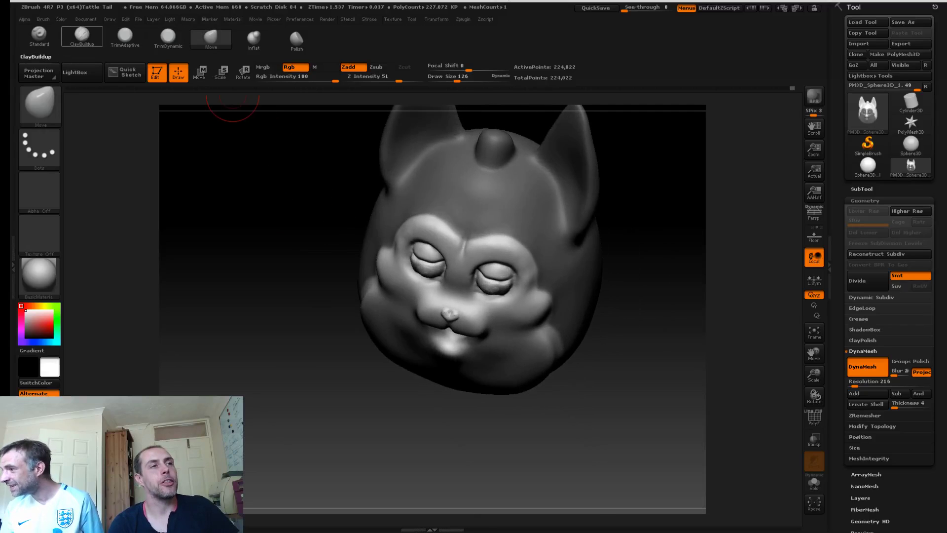
# Step: Build up the curved brow ridges around both eyes with the ClayBuildup brush at draw size 97
pyautogui.click(82, 34)
pyautogui.press('s')
pyautogui.moveTo(316, 198)
pyautogui.mouseDown()
pyautogui.moveTo(277, 209)
pyautogui.moveTo(301, 237)
pyautogui.mouseUp()
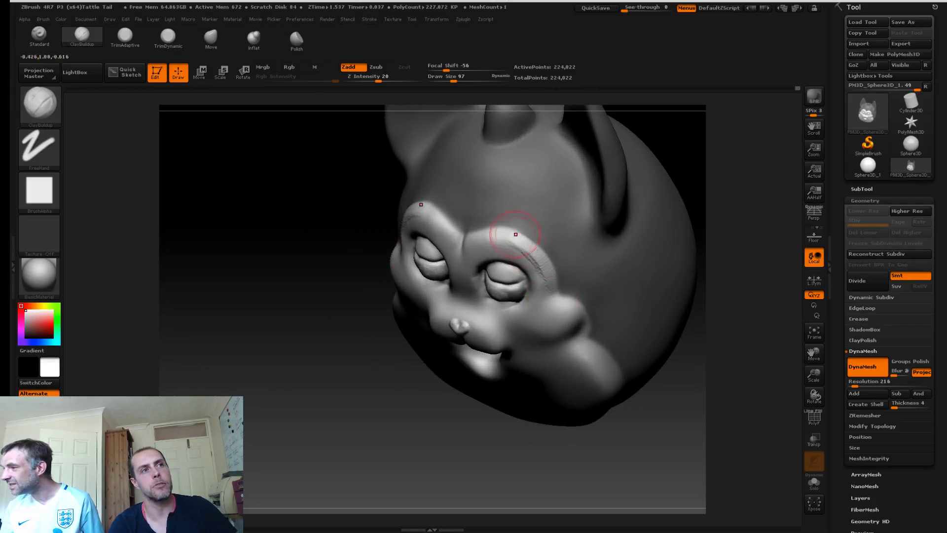
pyautogui.moveTo(471, 242)
pyautogui.mouseDown()
pyautogui.moveTo(553, 259)
pyautogui.moveTo(496, 253)
pyautogui.moveTo(553, 274)
pyautogui.mouseUp()
pyautogui.moveTo(506, 248)
pyautogui.mouseDown()
pyautogui.moveTo(553, 276)
pyautogui.moveTo(538, 278)
pyautogui.mouseUp()
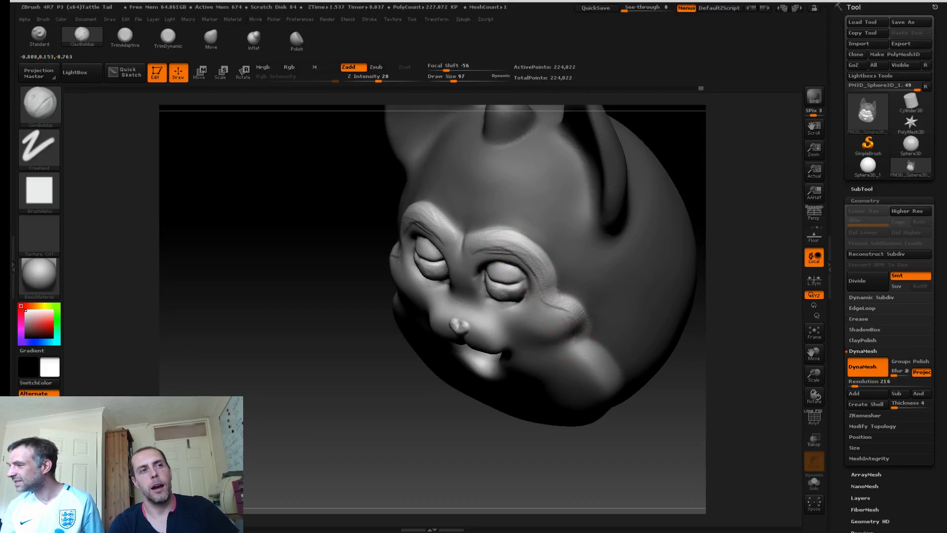
# Step: Build up the upper cheek tufts and the outer cheek edges down to the jaw with ClayBuildup at draw sizes 97 and 126
pyautogui.moveTo(339, 247)
pyautogui.mouseDown()
pyautogui.moveTo(323, 211)
pyautogui.moveTo(571, 327)
pyautogui.mouseUp()
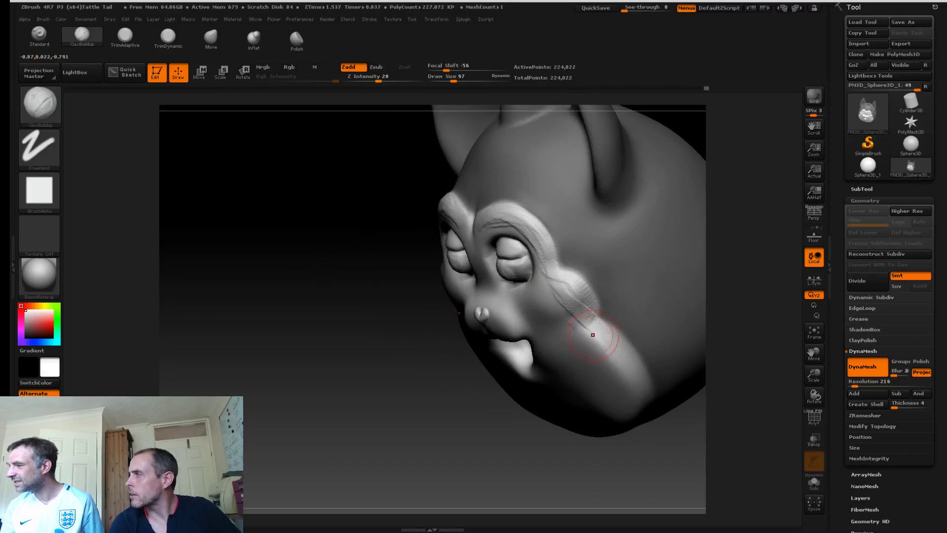
pyautogui.press('s')
pyautogui.moveTo(581, 301)
pyautogui.mouseDown()
pyautogui.moveTo(626, 386)
pyautogui.moveTo(591, 347)
pyautogui.moveTo(633, 399)
pyautogui.mouseUp()
pyautogui.moveTo(498, 434)
pyautogui.mouseDown()
pyautogui.moveTo(486, 402)
pyautogui.moveTo(444, 385)
pyautogui.mouseUp()
pyautogui.moveTo(609, 319); pyautogui.dragTo(626, 333)
pyautogui.moveTo(614, 461); pyautogui.dragTo(609, 364)
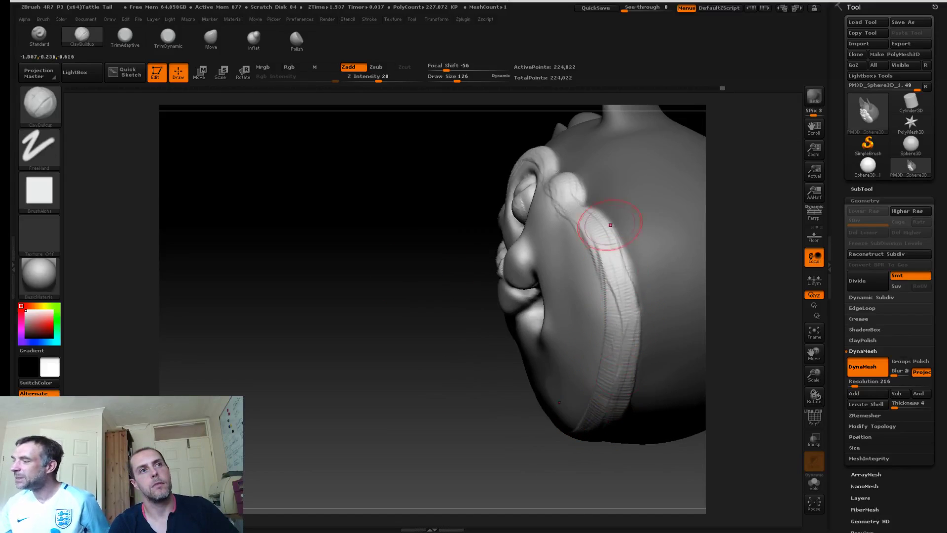
# Step: Add broad volume to the lower cheeks with the ClayBuildup brush at draw size 150, and smooth the strokes
pyautogui.press('s')
pyautogui.click(559, 277)
pyautogui.press('s')
pyautogui.click(566, 285)
pyautogui.moveTo(558, 274)
pyautogui.mouseDown()
pyautogui.moveTo(556, 233)
pyautogui.moveTo(566, 353)
pyautogui.mouseUp()
pyautogui.moveTo(567, 234)
pyautogui.mouseDown()
pyautogui.moveTo(581, 344)
pyautogui.moveTo(585, 323)
pyautogui.mouseUp()
pyautogui.moveTo(588, 251)
pyautogui.mouseDown()
pyautogui.moveTo(581, 319)
pyautogui.moveTo(558, 393)
pyautogui.mouseUp()
pyautogui.moveTo(592, 276); pyautogui.dragTo(554, 388)
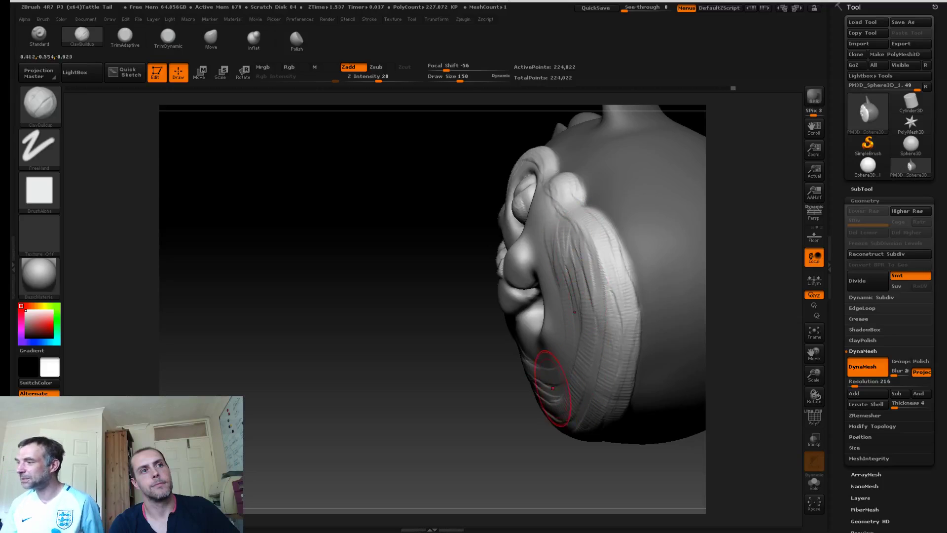
pyautogui.press('shift')
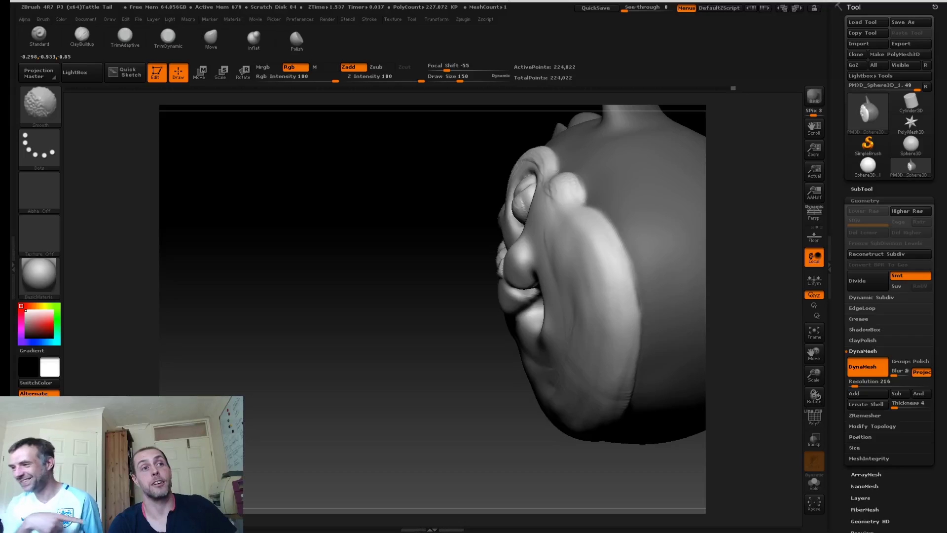
# Step: Smooth the brow ridges around both eyes with the Smooth brush at draw size 150
pyautogui.moveTo(401, 211); pyautogui.dragTo(535, 237)
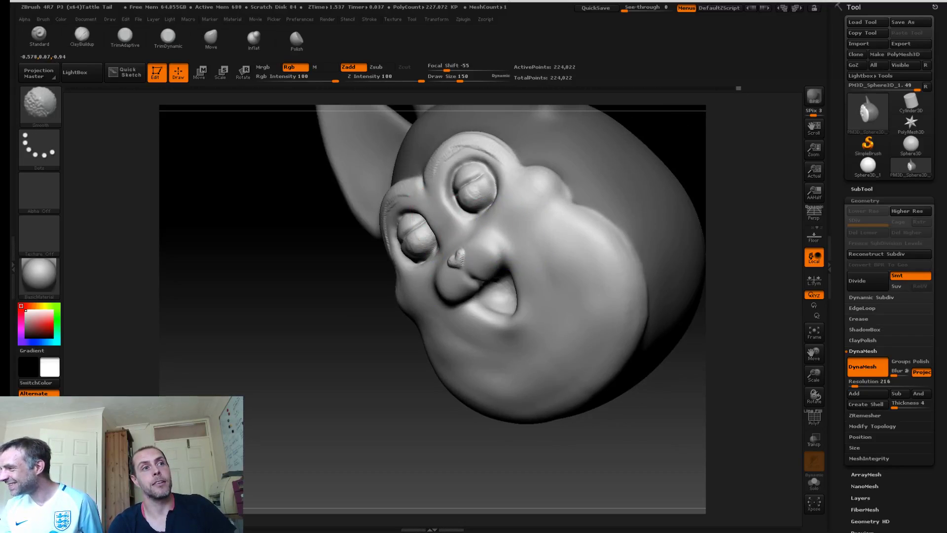
pyautogui.moveTo(417, 350); pyautogui.dragTo(470, 350)
pyautogui.press('shift')
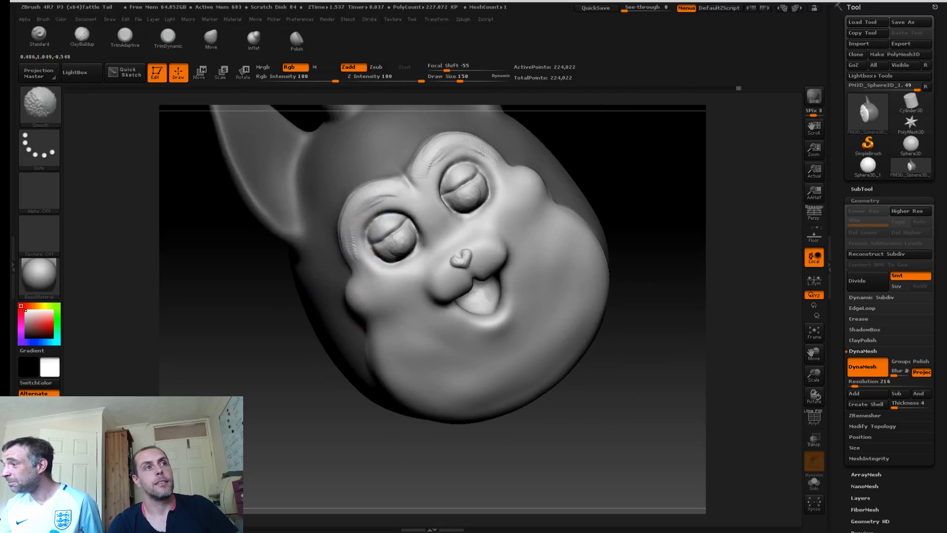
pyautogui.keyDown('shift'); pyautogui.moveTo(370, 208); pyautogui.dragTo(411, 181); pyautogui.keyUp('shift')
# Step: Thicken the lower cheek rims along the mask edge with ClayBuildup at draw size 165, and smooth them
pyautogui.moveTo(257, 298)
pyautogui.mouseDown()
pyautogui.moveTo(336, 288)
pyautogui.moveTo(359, 257)
pyautogui.moveTo(374, 195)
pyautogui.mouseUp()
pyautogui.keyDown('alt'); pyautogui.moveTo(348, 300); pyautogui.dragTo(393, 244, button='right'); pyautogui.keyUp('alt')
pyautogui.moveTo(406, 255)
pyautogui.mouseDown()
pyautogui.moveTo(397, 239)
pyautogui.moveTo(408, 253)
pyautogui.moveTo(423, 218)
pyautogui.moveTo(413, 175)
pyautogui.mouseUp()
pyautogui.press('[')
pyautogui.moveTo(596, 338)
pyautogui.mouseDown()
pyautogui.moveTo(561, 317)
pyautogui.moveTo(591, 275)
pyautogui.mouseUp()
pyautogui.press('s')
pyautogui.moveTo(423, 260)
pyautogui.mouseDown()
pyautogui.moveTo(438, 262)
pyautogui.moveTo(454, 315)
pyautogui.mouseUp()
pyautogui.moveTo(533, 367)
pyautogui.mouseDown()
pyautogui.moveTo(542, 399)
pyautogui.moveTo(535, 435)
pyautogui.mouseUp()
pyautogui.moveTo(439, 254)
pyautogui.keyDown('shift'); pyautogui.mouseDown()
pyautogui.moveTo(457, 275)
pyautogui.moveTo(437, 296)
pyautogui.mouseUp(); pyautogui.keyUp('shift')
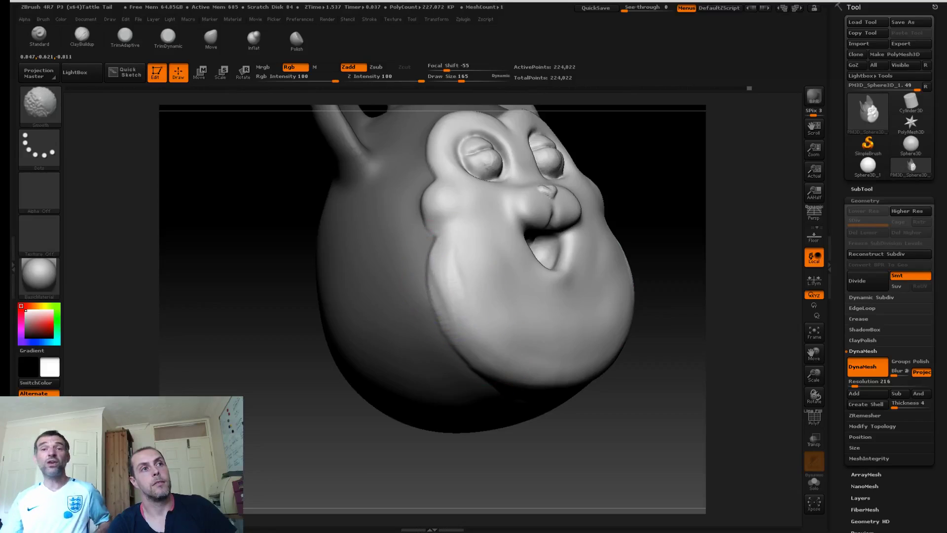
# Step: Build up the lower jaw rim beneath the chin with ClayBuildup at draw size 165, and smooth the ridge
pyautogui.moveTo(265, 317)
pyautogui.keyDown('alt'); pyautogui.mouseDown()
pyautogui.moveTo(275, 283)
pyautogui.moveTo(265, 272)
pyautogui.mouseUp(); pyautogui.keyUp('alt')
pyautogui.moveTo(450, 255)
pyautogui.mouseDown()
pyautogui.moveTo(470, 316)
pyautogui.moveTo(587, 376)
pyautogui.mouseUp()
pyautogui.press('shift')
pyautogui.keyDown('shift'); pyautogui.moveTo(513, 340); pyautogui.dragTo(592, 353); pyautogui.keyUp('shift')
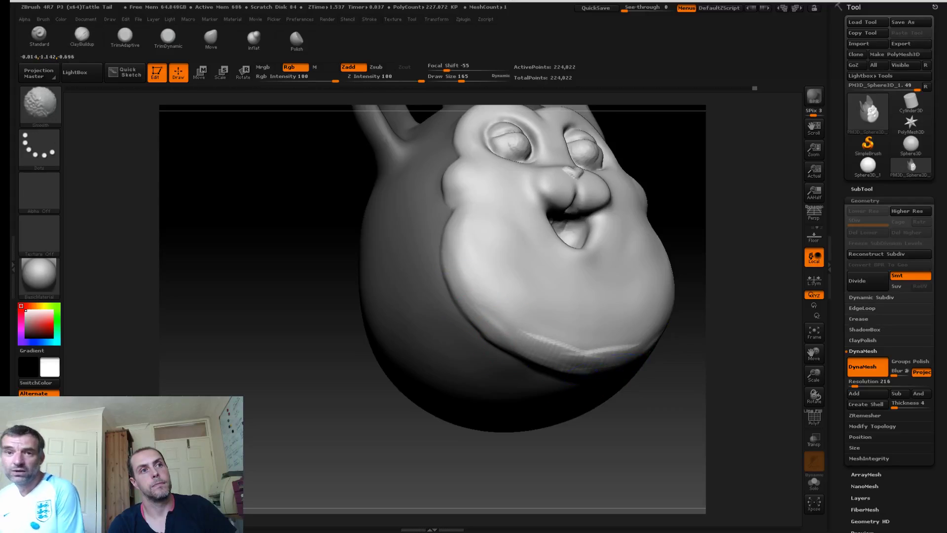
pyautogui.moveTo(469, 319); pyautogui.dragTo(528, 353)
pyautogui.keyDown('shift'); pyautogui.moveTo(523, 345); pyautogui.dragTo(507, 328); pyautogui.keyUp('shift')
pyautogui.moveTo(318, 282)
pyautogui.keyDown('shift'); pyautogui.mouseDown()
pyautogui.moveTo(291, 296)
pyautogui.moveTo(271, 347)
pyautogui.mouseUp(); pyautogui.keyUp('shift')
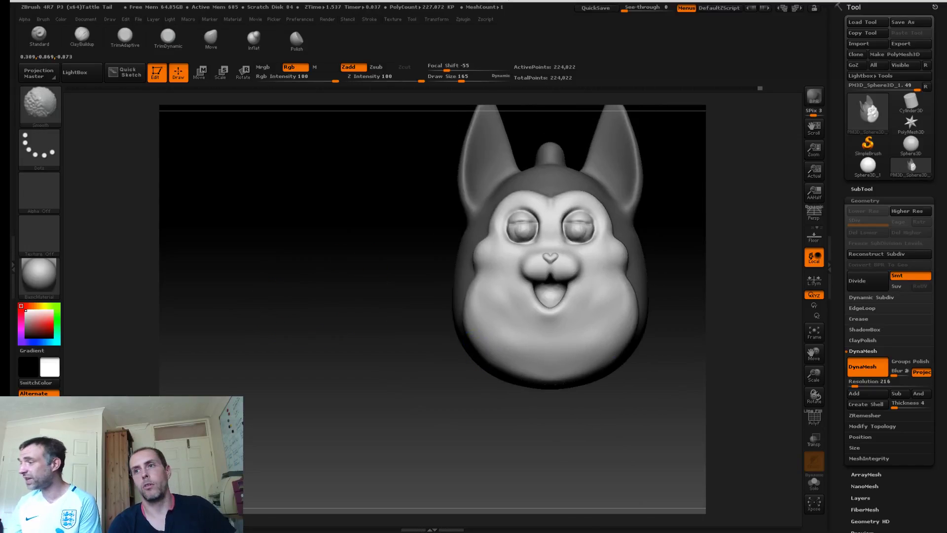
# Step: Fill out the cheeks and chin below the mouth with ClayBuildup at draw size 165, and smooth the strokes
pyautogui.keyDown('alt'); pyautogui.moveTo(355, 215); pyautogui.dragTo(363, 276); pyautogui.keyUp('alt')
pyautogui.moveTo(487, 290)
pyautogui.mouseDown()
pyautogui.moveTo(527, 358)
pyautogui.moveTo(541, 330)
pyautogui.mouseUp()
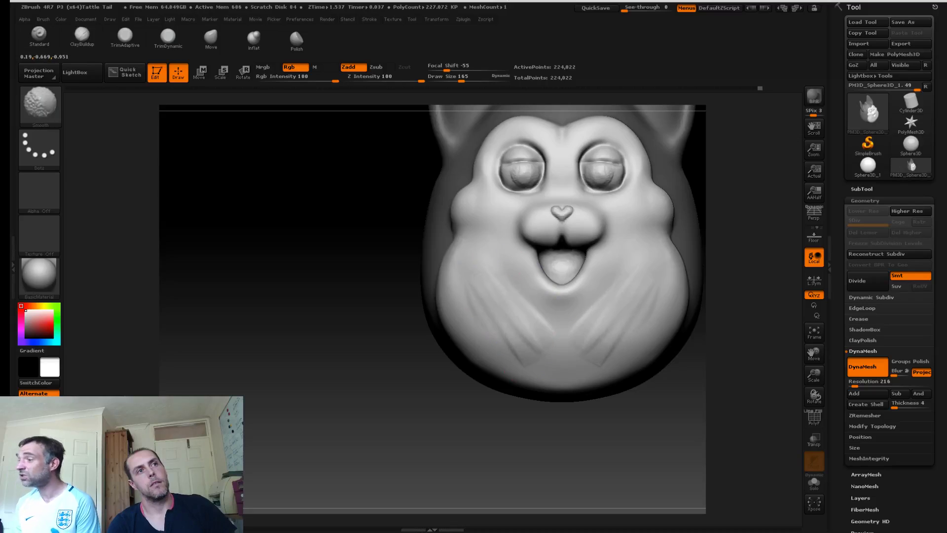
pyautogui.moveTo(594, 369); pyautogui.dragTo(509, 354)
pyautogui.keyDown('shift'); pyautogui.moveTo(580, 366); pyautogui.dragTo(562, 365); pyautogui.keyUp('shift')
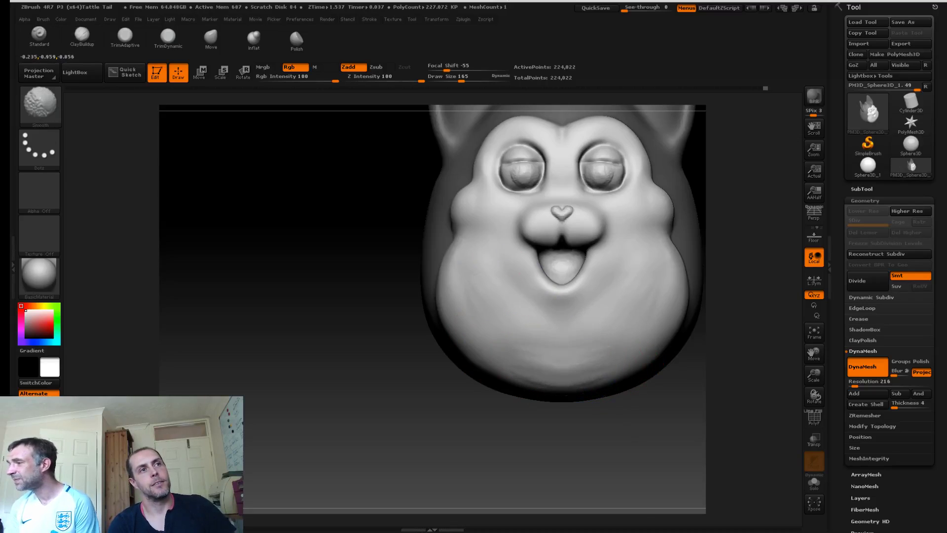
pyautogui.moveTo(455, 286)
pyautogui.mouseDown()
pyautogui.moveTo(468, 277)
pyautogui.moveTo(461, 293)
pyautogui.moveTo(475, 257)
pyautogui.moveTo(444, 264)
pyautogui.mouseUp()
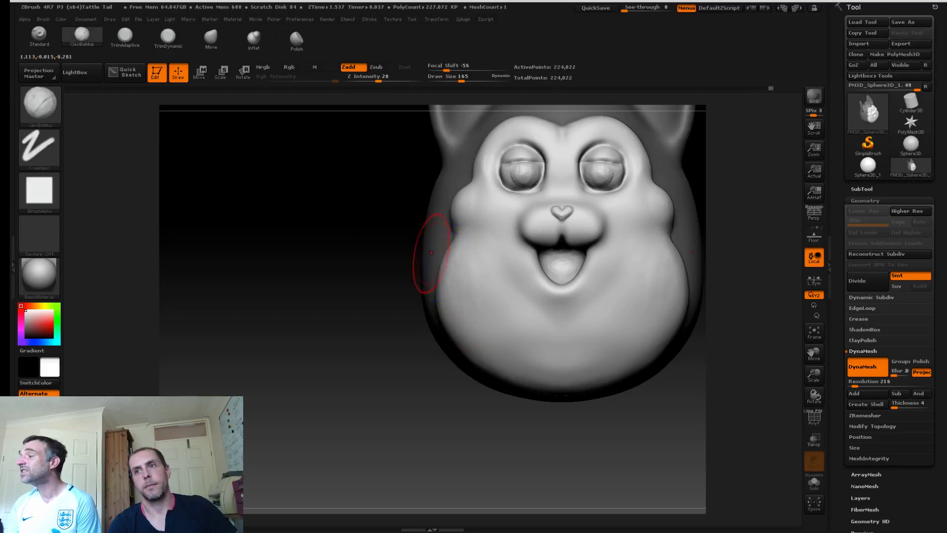
pyautogui.keyDown('alt'); pyautogui.moveTo(354, 222); pyautogui.dragTo(349, 282); pyautogui.keyUp('alt')
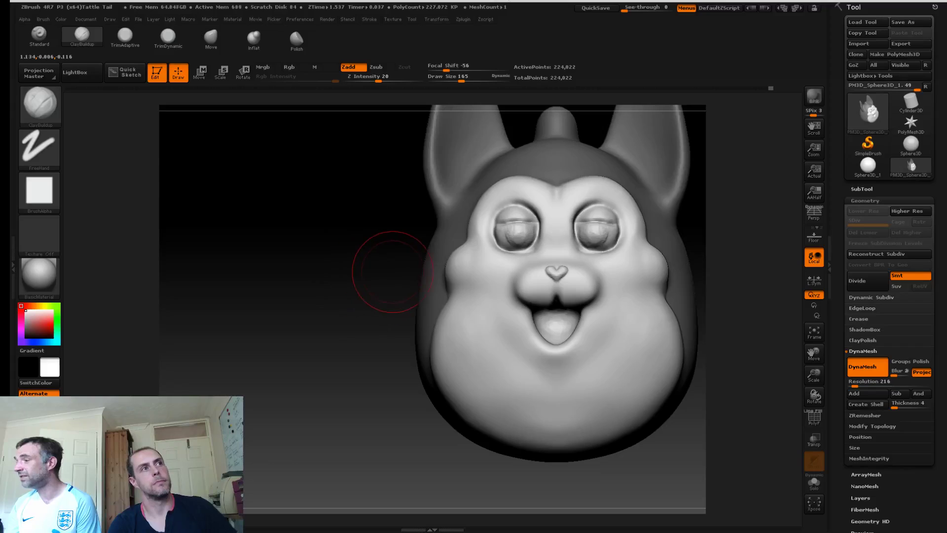
# Step: Push the upper cheek bumps outward and shape the notches beneath them with the Move brush at draw sizes 113 and 155
pyautogui.click(211, 41)
pyautogui.moveTo(454, 274); pyautogui.dragTo(447, 271)
pyautogui.press('s')
pyautogui.moveTo(448, 270); pyautogui.dragTo(441, 291)
pyautogui.press('s')
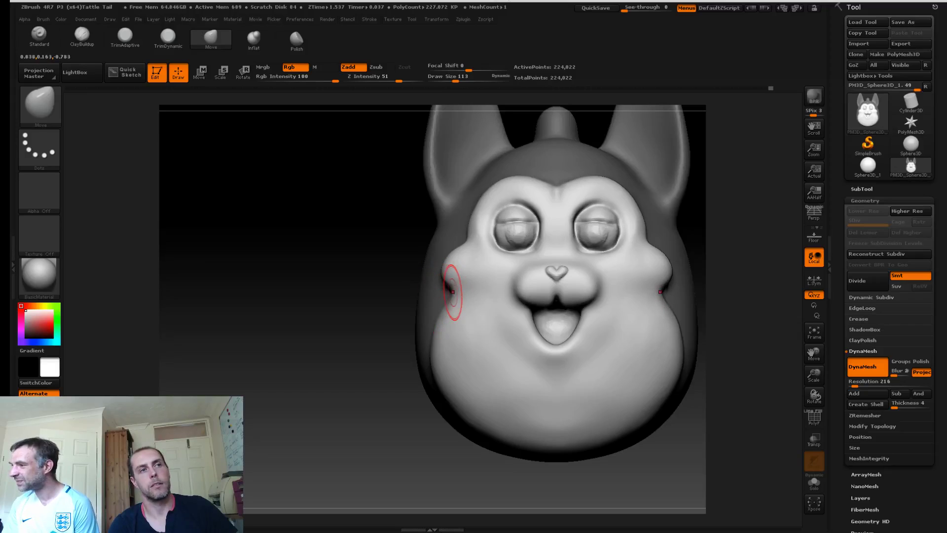
pyautogui.press('s')
pyautogui.moveTo(446, 296); pyautogui.dragTo(461, 296)
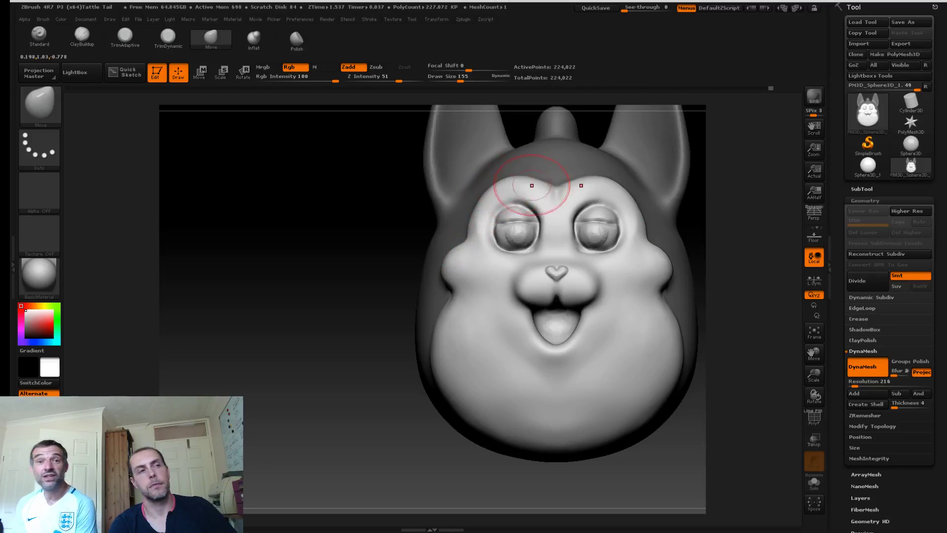
# Step: Sharpen the central notch between the brows on the forehead with the Move brush
pyautogui.press('s')
pyautogui.moveTo(531, 186)
pyautogui.mouseDown()
pyautogui.moveTo(524, 188)
pyautogui.moveTo(548, 194)
pyautogui.mouseUp()
pyautogui.press('s')
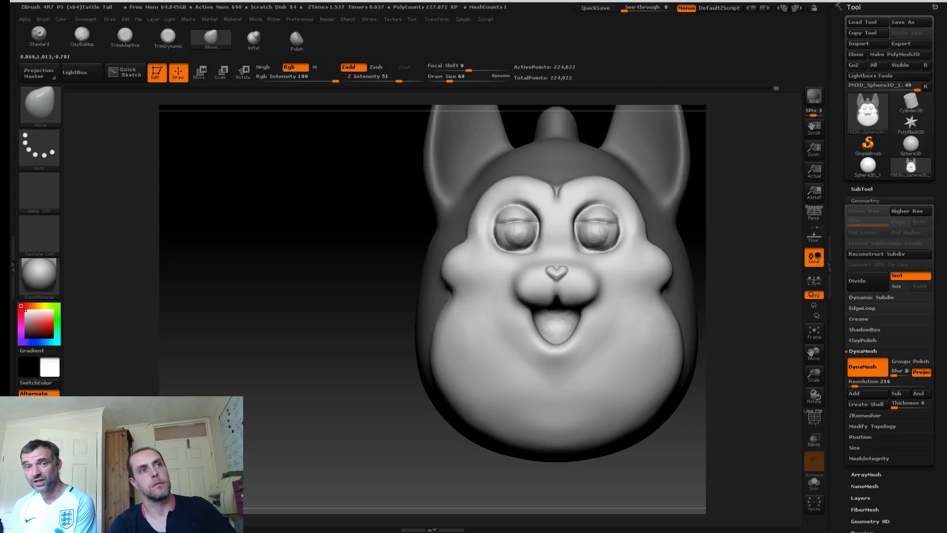
pyautogui.keyDown('ctrl'); pyautogui.moveTo(552, 203); pyautogui.dragTo(550, 164, button='right'); pyautogui.keyUp('ctrl')
pyautogui.moveTo(359, 173); pyautogui.dragTo(410, 222)
pyautogui.keyDown('ctrl'); pyautogui.moveTo(410, 222); pyautogui.dragTo(416, 280, button='right'); pyautogui.keyUp('ctrl')
pyautogui.keyDown('alt'); pyautogui.moveTo(418, 296); pyautogui.dragTo(381, 220); pyautogui.keyUp('alt')
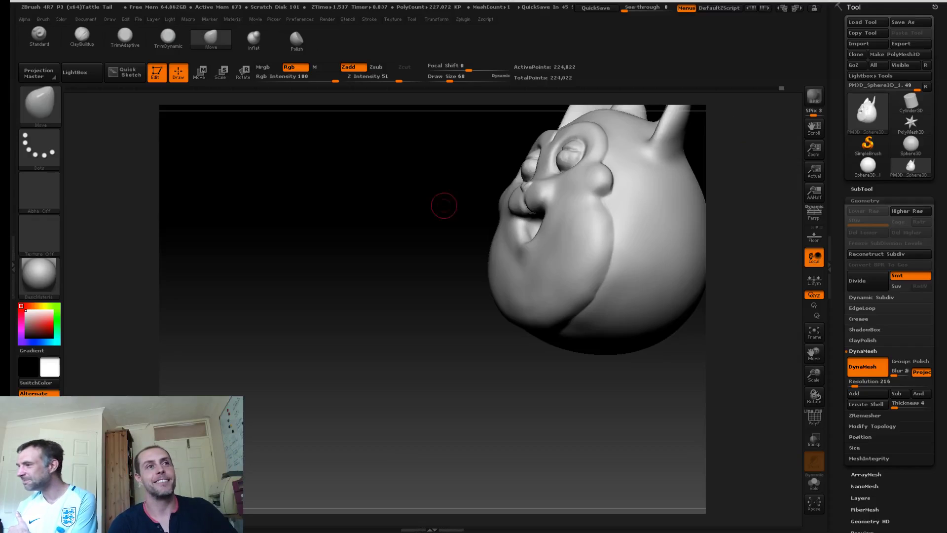
# Step: Smooth the lower cheek and chin area with the Smooth brush at draw size 203
pyautogui.moveTo(444, 268)
pyautogui.mouseDown()
pyautogui.moveTo(453, 297)
pyautogui.moveTo(447, 282)
pyautogui.moveTo(518, 286)
pyautogui.moveTo(491, 295)
pyautogui.mouseUp()
pyautogui.press('s')
pyautogui.press('shift')
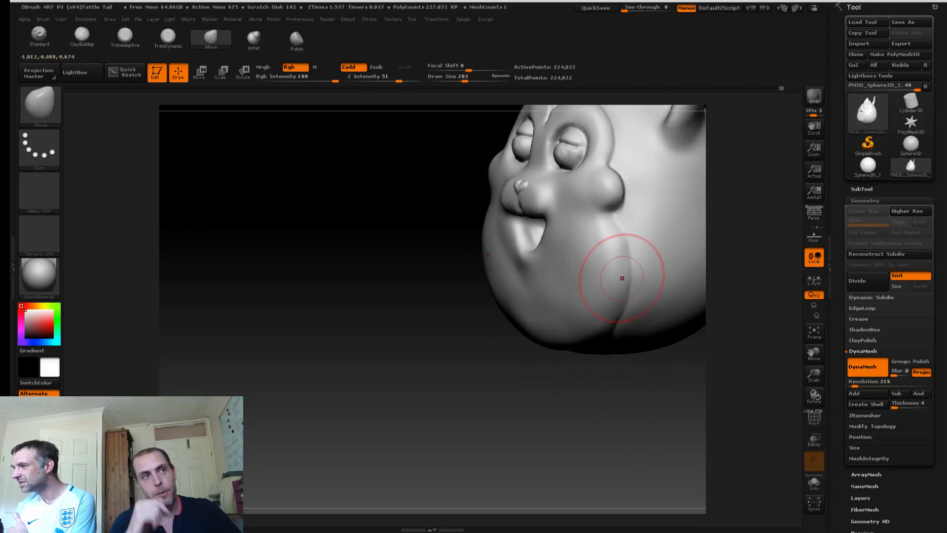
pyautogui.moveTo(476, 317)
pyautogui.mouseDown()
pyautogui.moveTo(439, 296)
pyautogui.moveTo(493, 306)
pyautogui.moveTo(469, 317)
pyautogui.mouseUp()
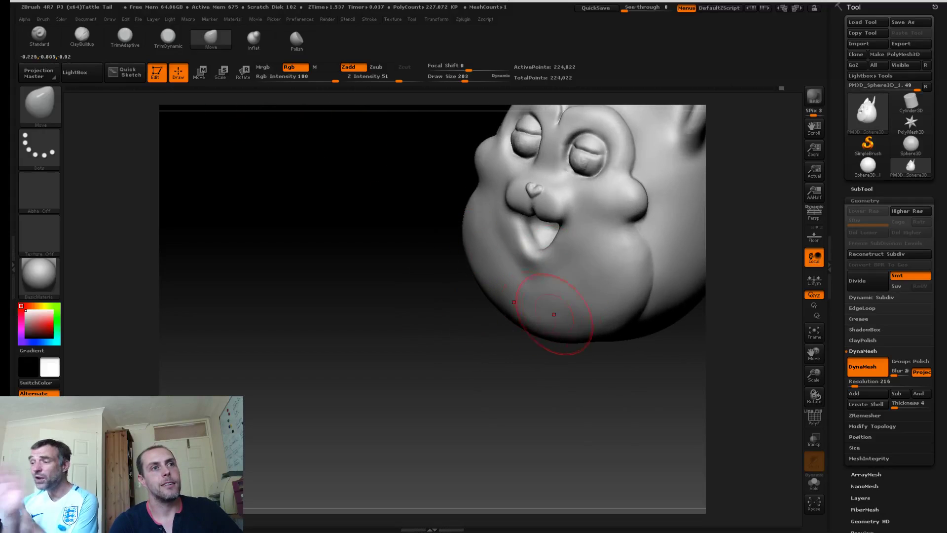
pyautogui.press('shift')
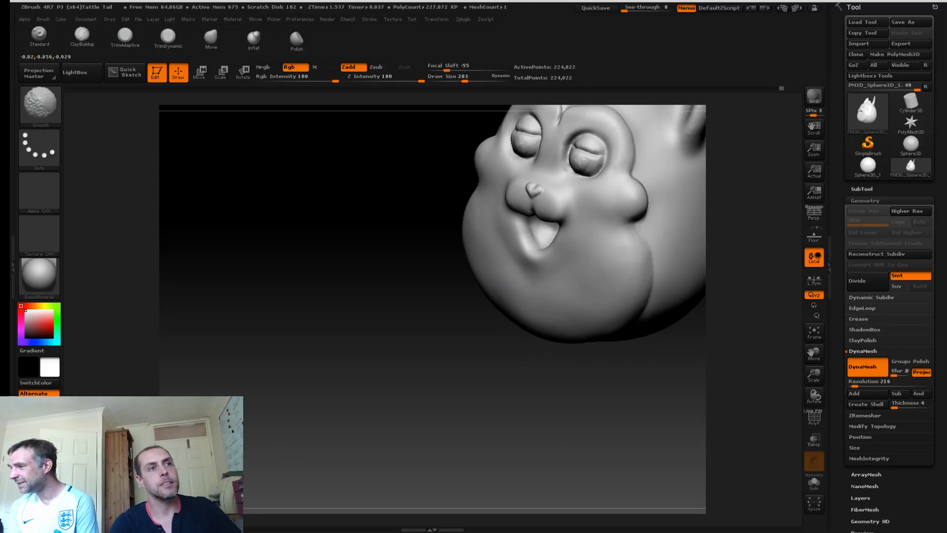
pyautogui.moveTo(513, 318); pyautogui.dragTo(507, 311)
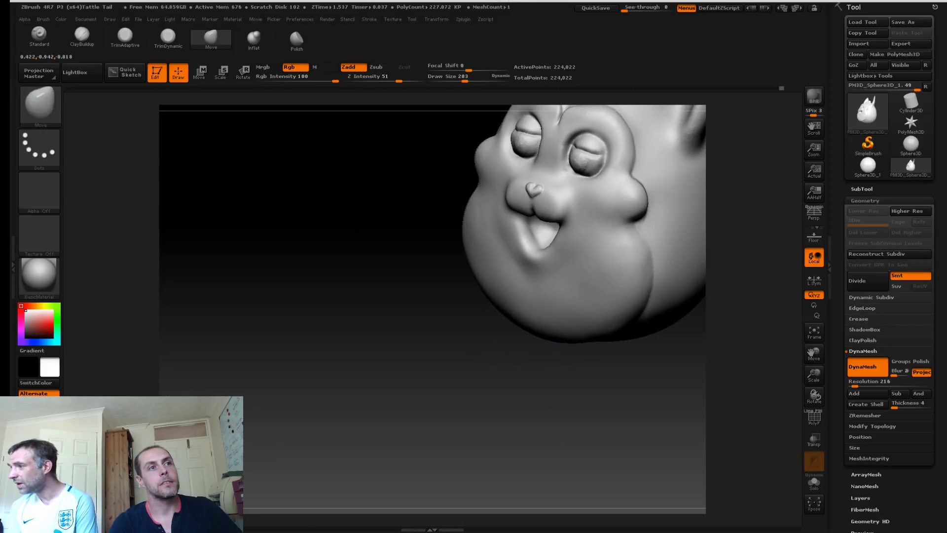
pyautogui.press('shift')
pyautogui.moveTo(433, 318)
pyautogui.mouseDown()
pyautogui.moveTo(454, 280)
pyautogui.moveTo(449, 296)
pyautogui.moveTo(436, 289)
pyautogui.moveTo(476, 291)
pyautogui.mouseUp()
pyautogui.press('shift')
# Step: Adjust the lower jaw's edge in side view with the Move brush at draw size 160
pyautogui.press('s')
pyautogui.moveTo(589, 299); pyautogui.dragTo(588, 299)
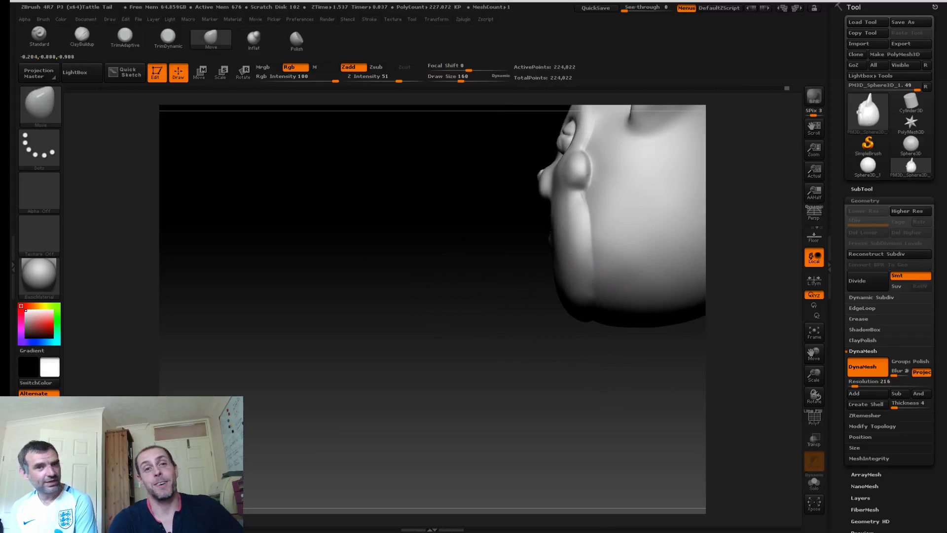
pyautogui.keyDown('alt'); pyautogui.moveTo(507, 290); pyautogui.dragTo(496, 285); pyautogui.keyUp('alt')
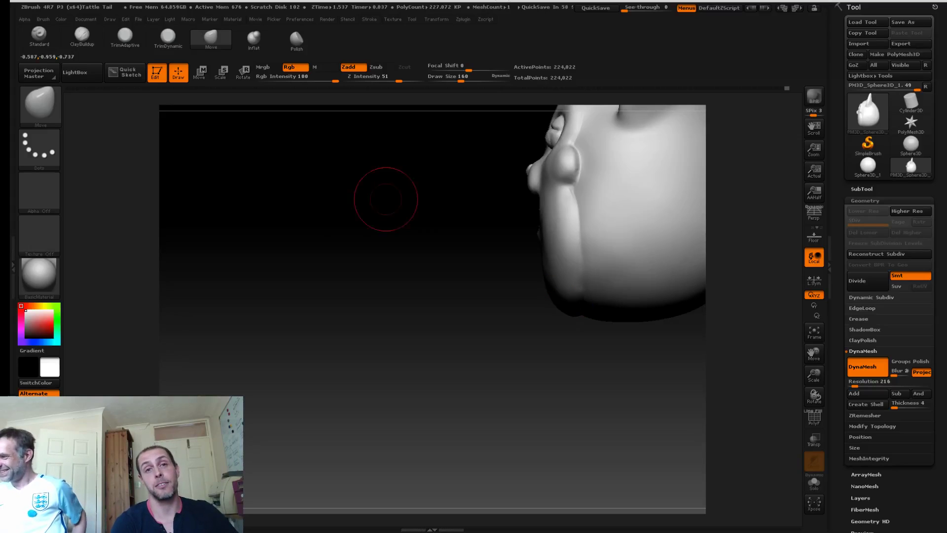
pyautogui.moveTo(413, 250)
pyautogui.mouseDown()
pyautogui.moveTo(377, 245)
pyautogui.moveTo(439, 262)
pyautogui.moveTo(414, 227)
pyautogui.moveTo(421, 213)
pyautogui.mouseUp()
pyautogui.press('s')
pyautogui.click(499, 262)
# Step: Save the head sculpt as a project file
pyautogui.moveTo(345, 197)
pyautogui.mouseDown()
pyautogui.moveTo(313, 195)
pyautogui.moveTo(434, 267)
pyautogui.moveTo(469, 303)
pyautogui.mouseUp()
pyautogui.keyDown('alt'); pyautogui.moveTo(559, 305); pyautogui.dragTo(579, 355); pyautogui.keyUp('alt')
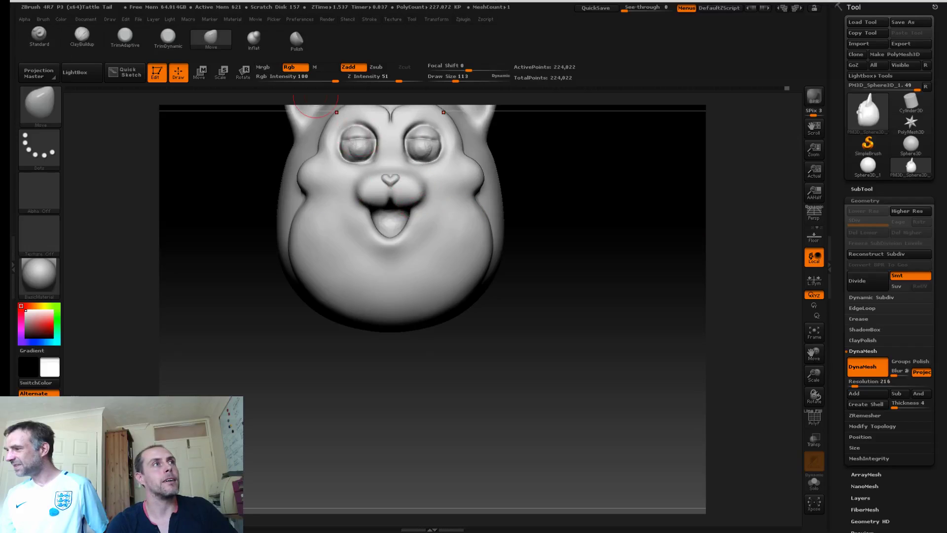
pyautogui.moveTo(138, 19)
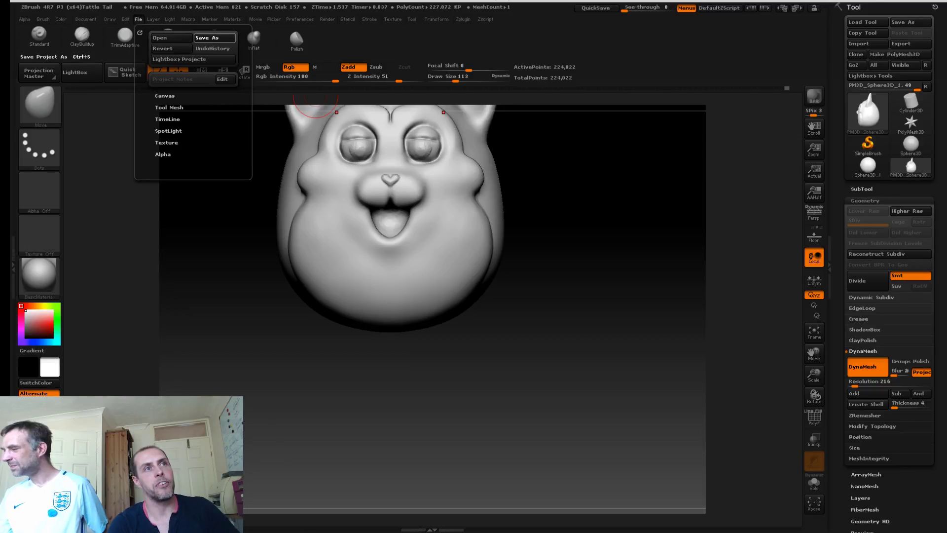
pyautogui.click(215, 38)
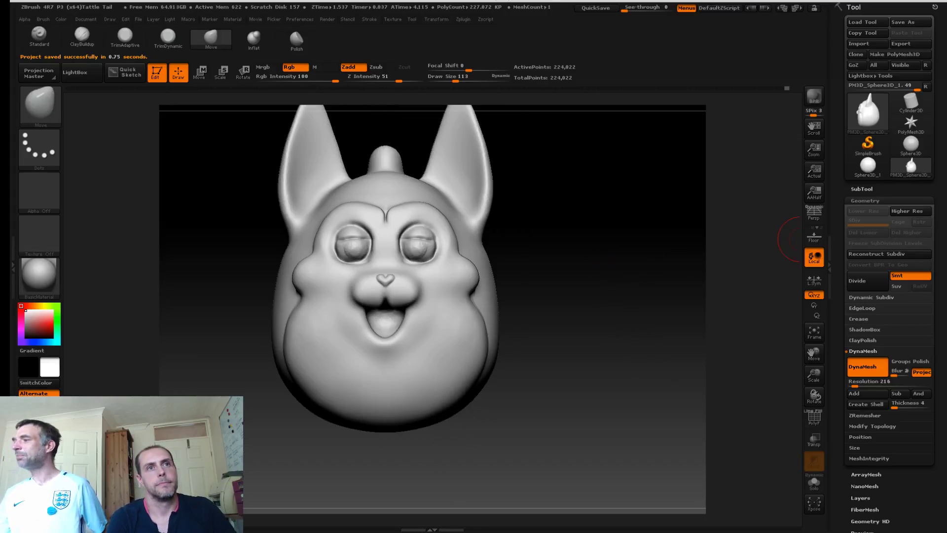
# Step: Switch the active tool to SimpleBrush and clear the head from the canvas
pyautogui.click(866, 201)
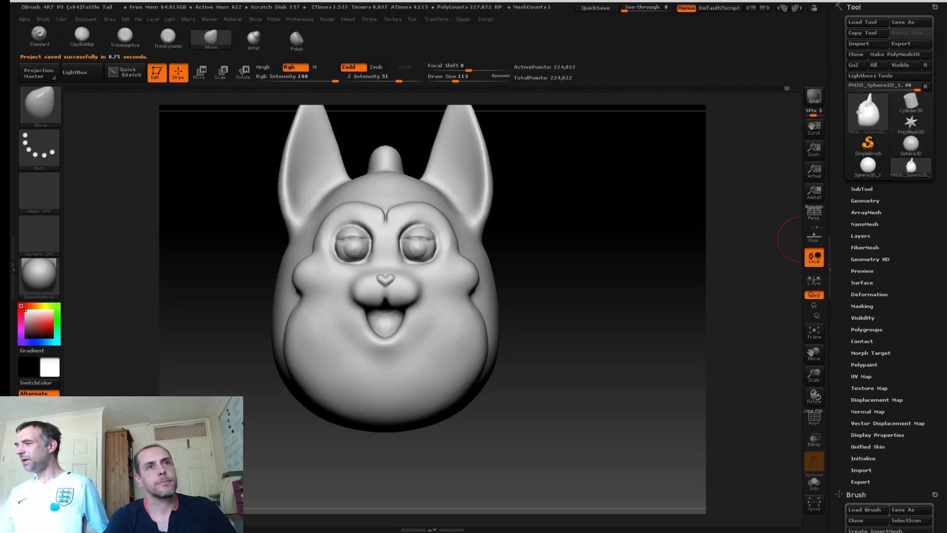
pyautogui.click(862, 189)
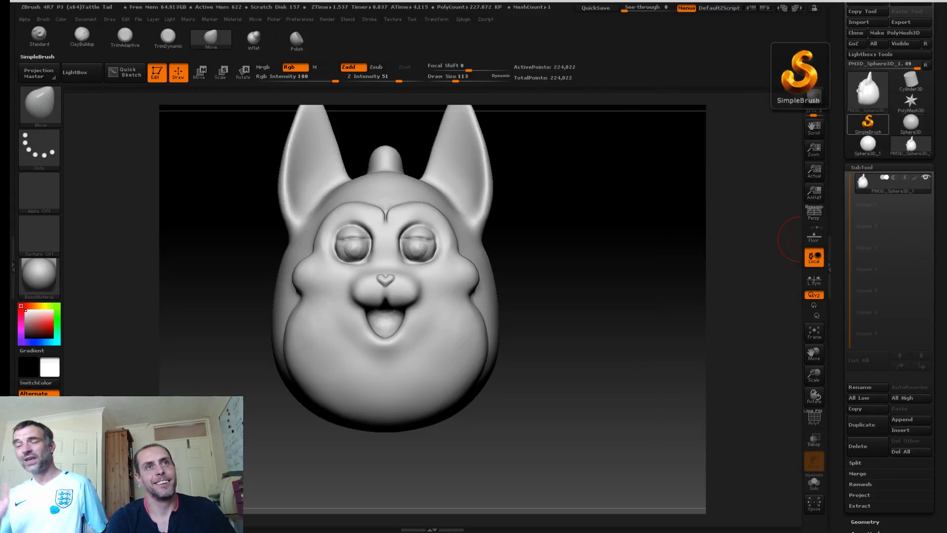
pyautogui.click(868, 124)
pyautogui.click(395, 176)
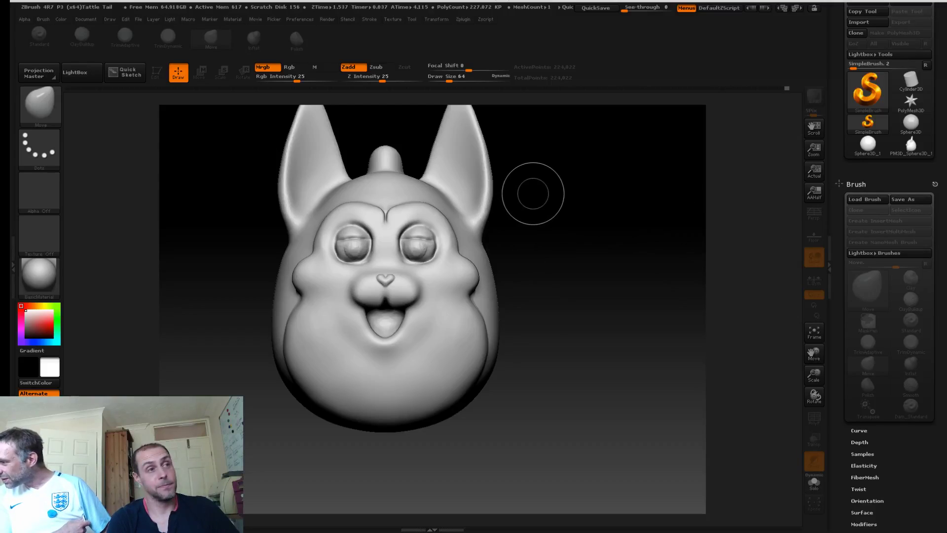
pyautogui.hotkey('ctrl', 'n')
pyautogui.moveTo(584, 227); pyautogui.dragTo(584, 255)
pyautogui.hotkey('ctrl', 'n')
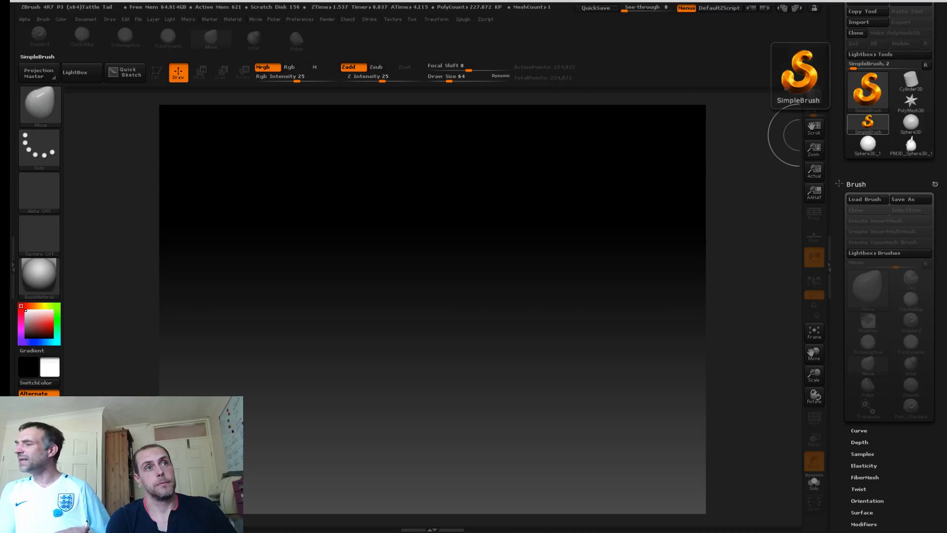
# Step: Place a Cube3D primitive on the canvas and convert it to a PolyMesh3D
pyautogui.click(868, 88)
pyautogui.click(514, 177)
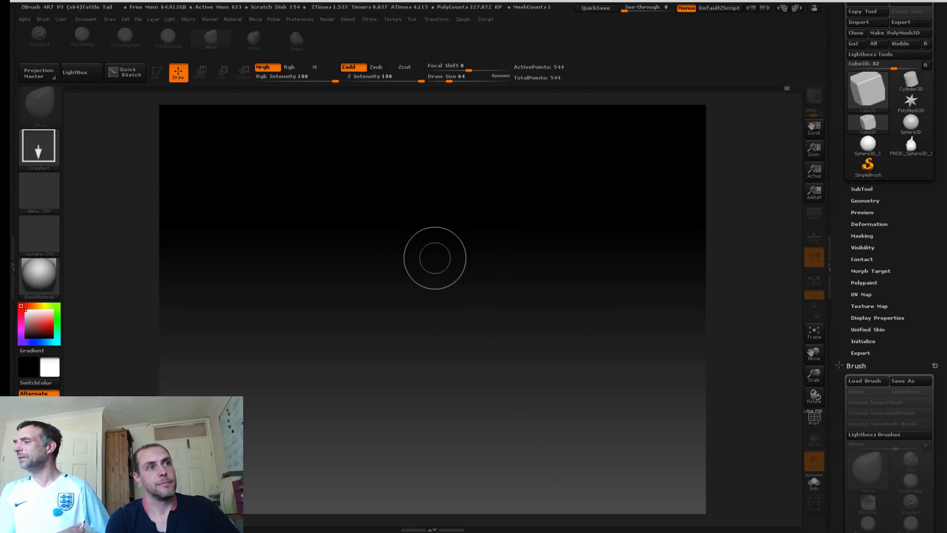
pyautogui.moveTo(437, 269); pyautogui.dragTo(469, 234)
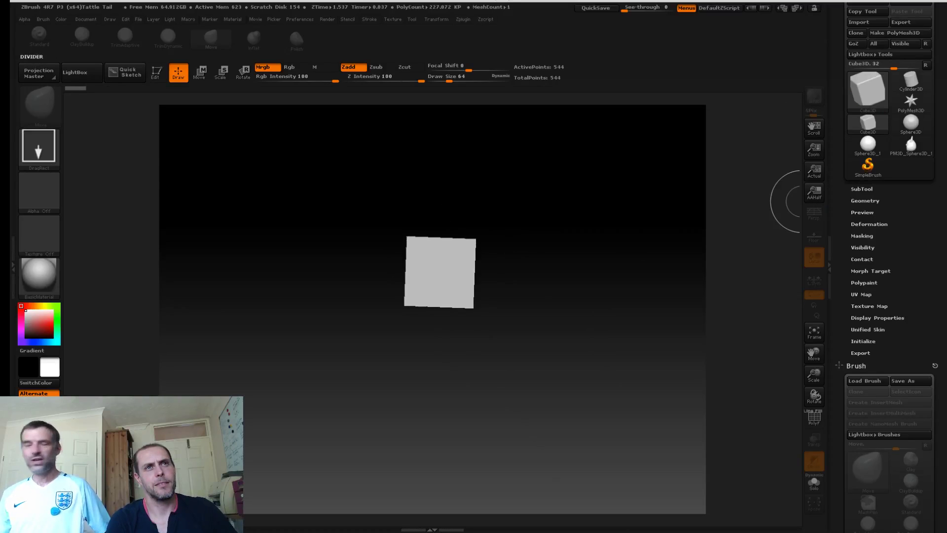
pyautogui.click(865, 200)
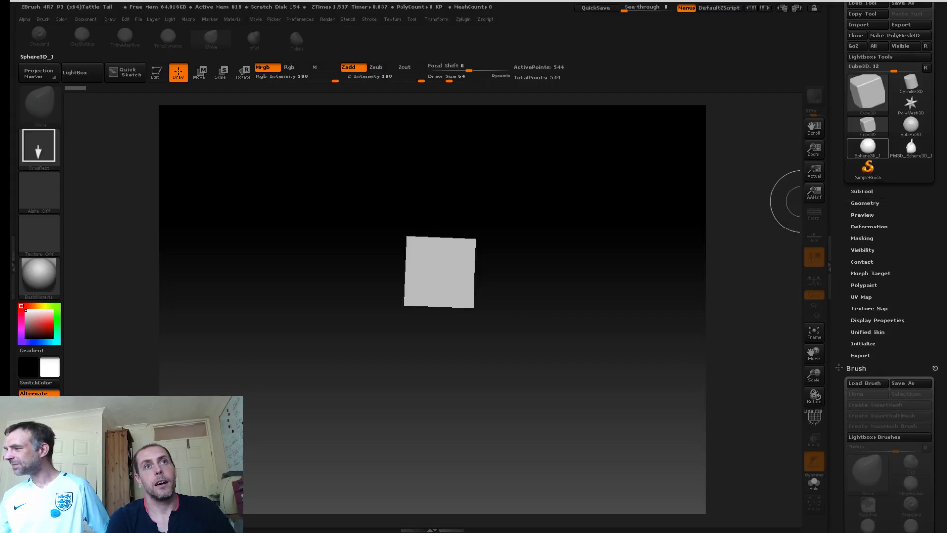
pyautogui.click(895, 35)
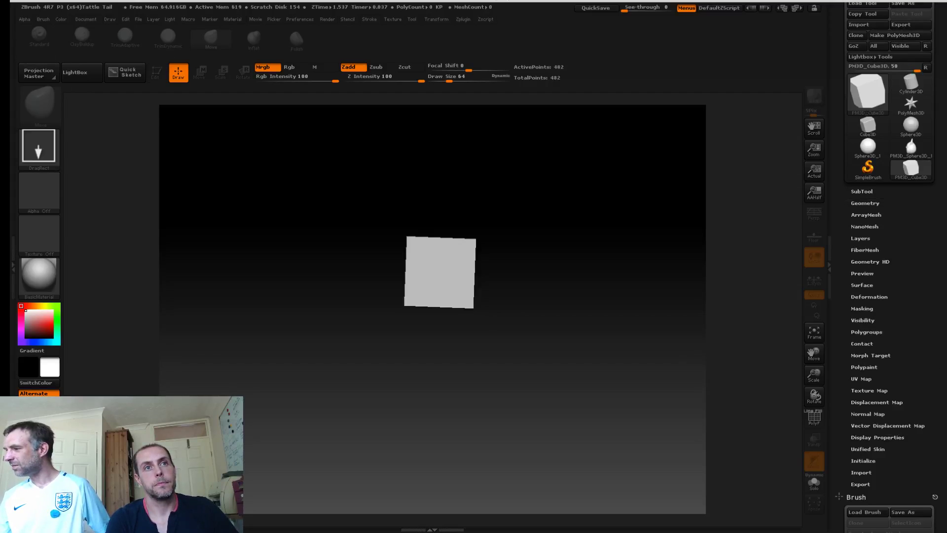
# Step: Enable ShadowBox for the cube mesh and place it on the canvas
pyautogui.click(865, 202)
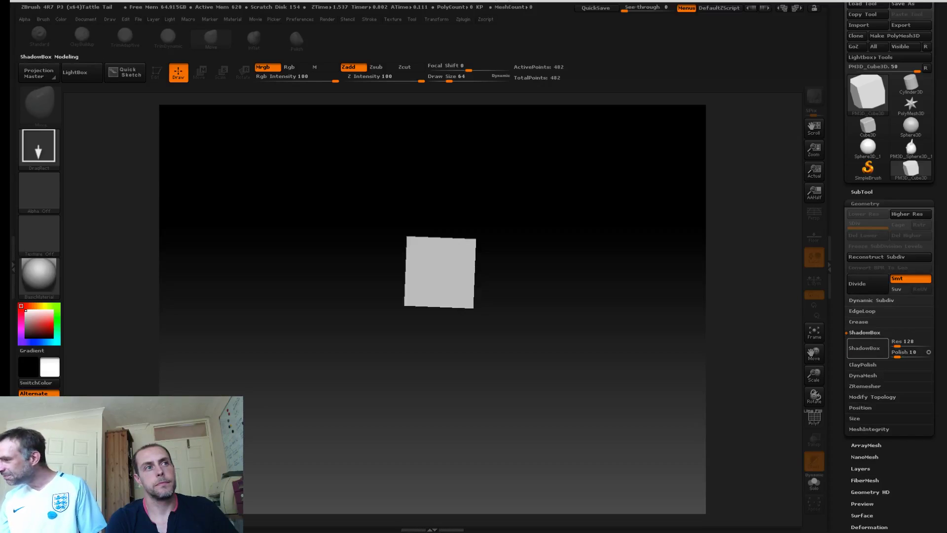
pyautogui.click(864, 348)
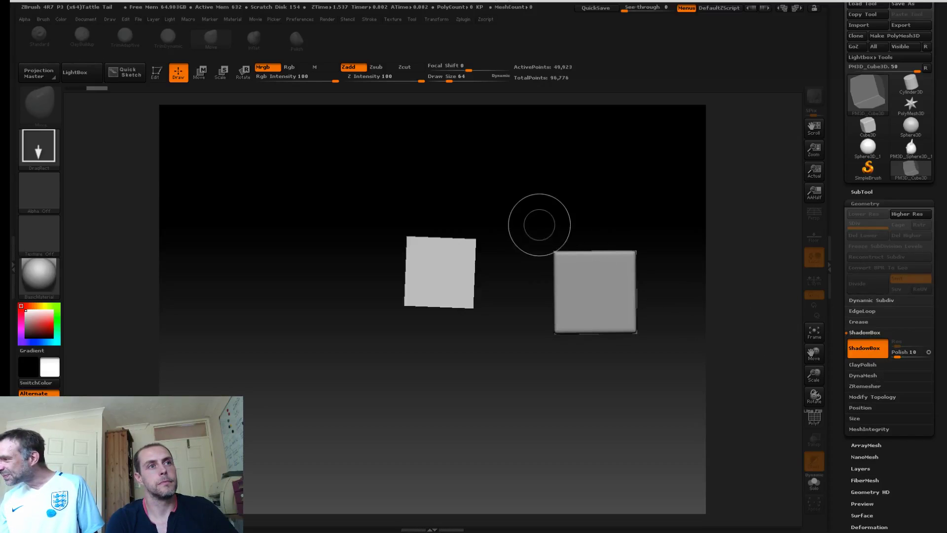
pyautogui.moveTo(541, 215); pyautogui.dragTo(554, 243)
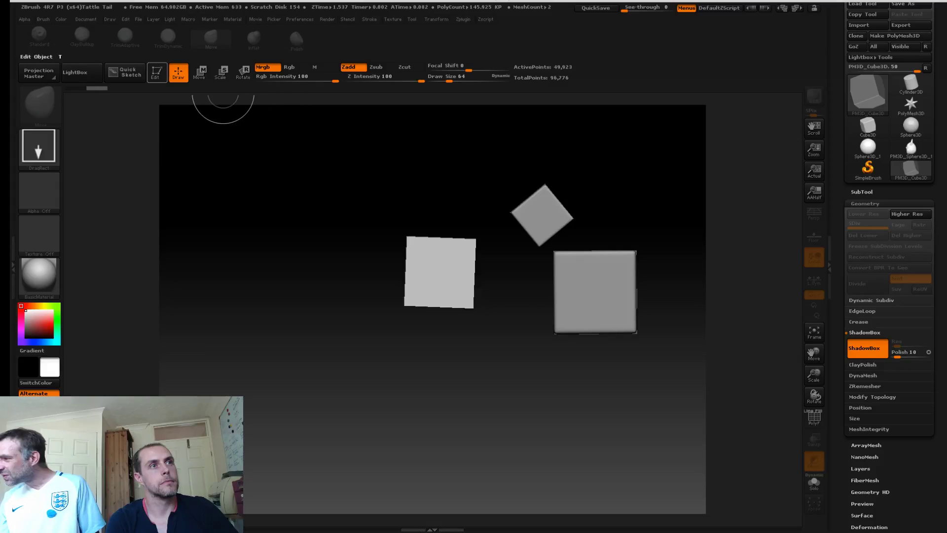
# Step: Put the ShadowBox into Edit mode and clear the leftover cube copies from the canvas
pyautogui.click(157, 73)
pyautogui.moveTo(481, 204)
pyautogui.keyDown('alt'); pyautogui.mouseDown()
pyautogui.moveTo(412, 200)
pyautogui.moveTo(449, 191)
pyautogui.moveTo(396, 191)
pyautogui.moveTo(388, 266)
pyautogui.mouseUp(); pyautogui.keyUp('alt')
pyautogui.moveTo(388, 266); pyautogui.dragTo(391, 180)
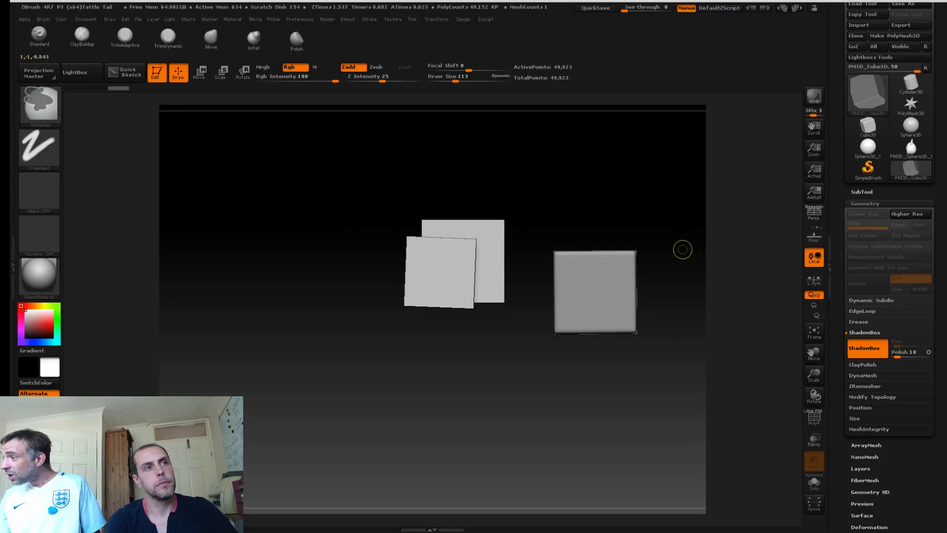
pyautogui.hotkey('ctrl', 'n')
pyautogui.moveTo(587, 234)
pyautogui.keyDown('alt'); pyautogui.mouseDown()
pyautogui.moveTo(588, 250)
pyautogui.moveTo(618, 265)
pyautogui.mouseUp(); pyautogui.keyUp('alt')
pyautogui.keyDown('alt'); pyautogui.moveTo(617, 266); pyautogui.dragTo(601, 284); pyautogui.keyUp('alt')
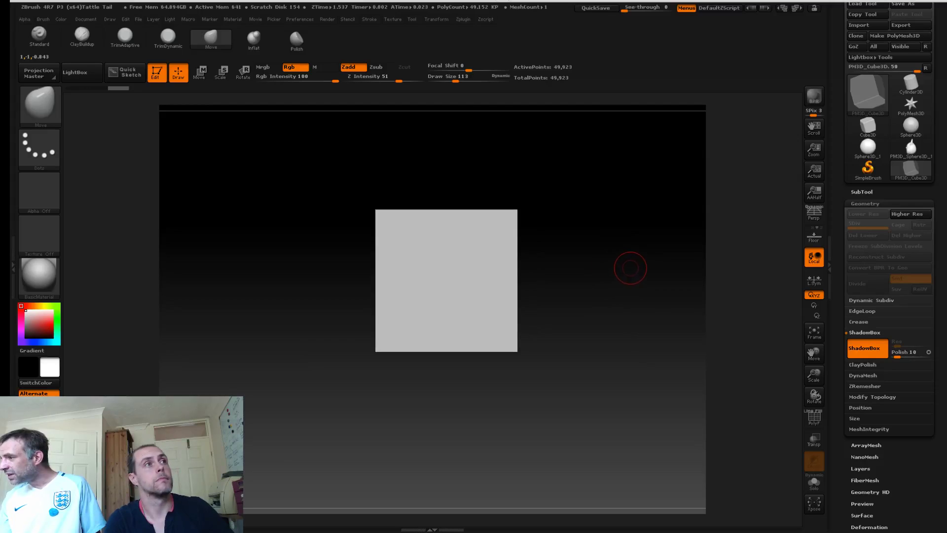
# Step: Set the mask stroke to Lasso and mask a foot outline with scalloped toes on the ShadowBox's front face
pyautogui.press('ctrl')
pyautogui.keyDown('ctrl'); pyautogui.click(39, 150); pyautogui.keyUp('ctrl')
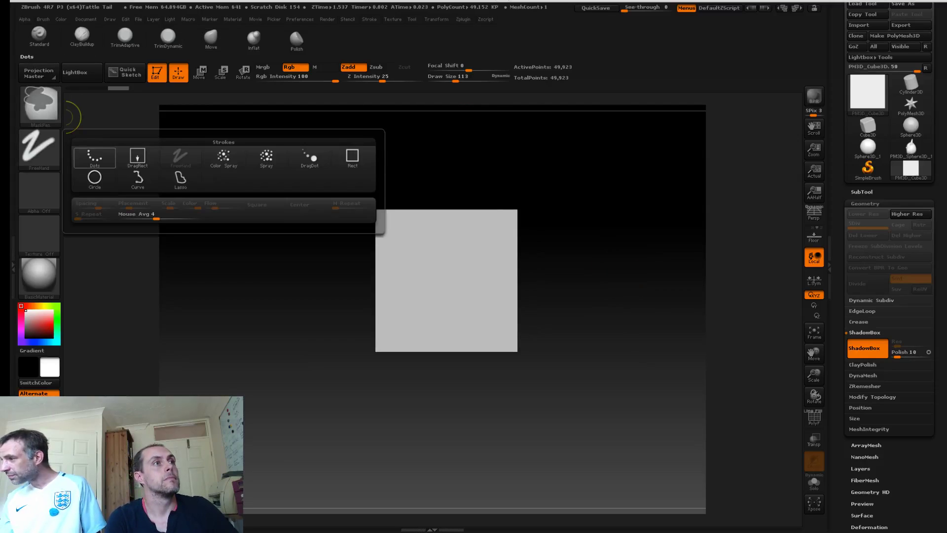
pyautogui.keyDown('ctrl'); pyautogui.click(180, 179); pyautogui.keyUp('ctrl')
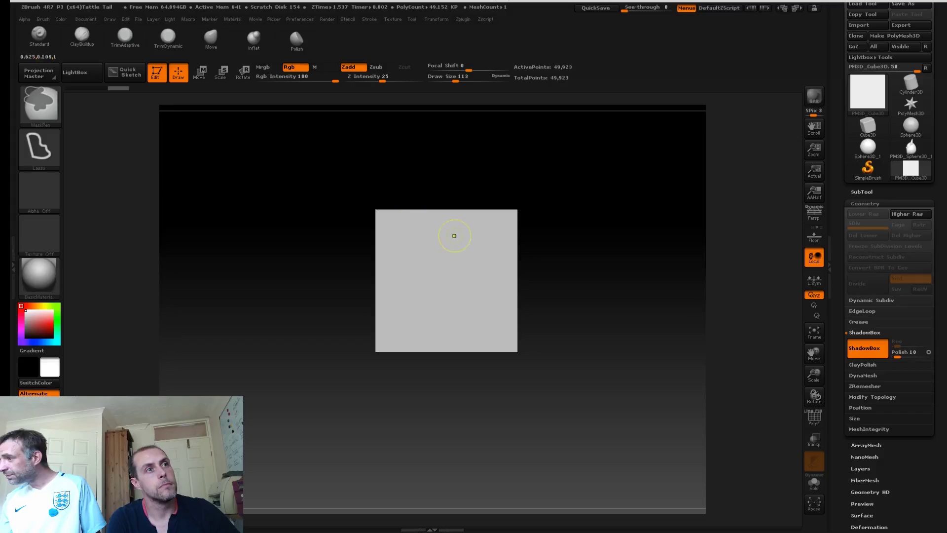
pyautogui.keyDown('ctrl'); pyautogui.moveTo(466, 238); pyautogui.dragTo(433, 275); pyautogui.keyUp('ctrl')
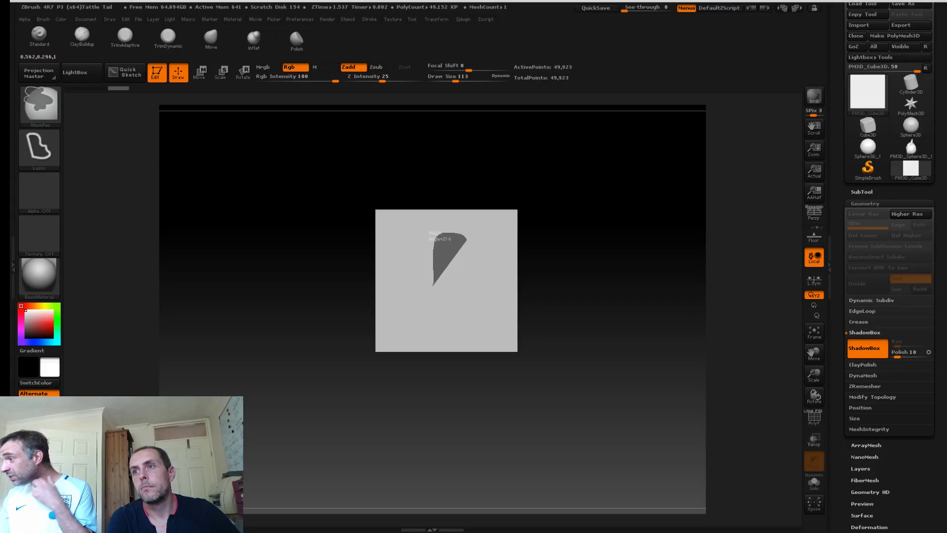
pyautogui.moveTo(427, 294)
pyautogui.keyDown('ctrl'); pyautogui.mouseDown()
pyautogui.moveTo(428, 315)
pyautogui.moveTo(438, 317)
pyautogui.moveTo(478, 306)
pyautogui.mouseUp(); pyautogui.keyUp('ctrl')
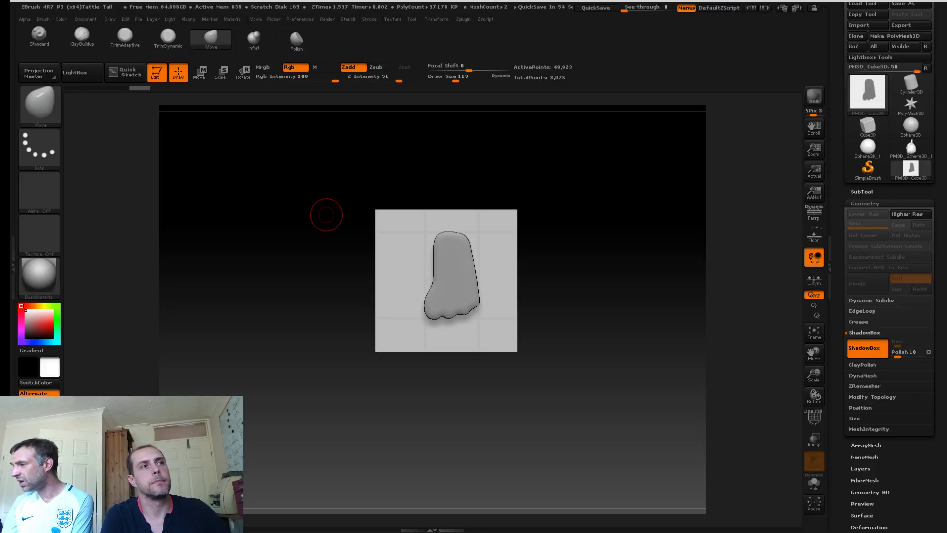
# Step: Turn off ShadowBox to keep the extruded foot shape as a standalone mesh
pyautogui.moveTo(302, 240)
pyautogui.mouseDown()
pyautogui.moveTo(303, 159)
pyautogui.moveTo(302, 232)
pyautogui.mouseUp()
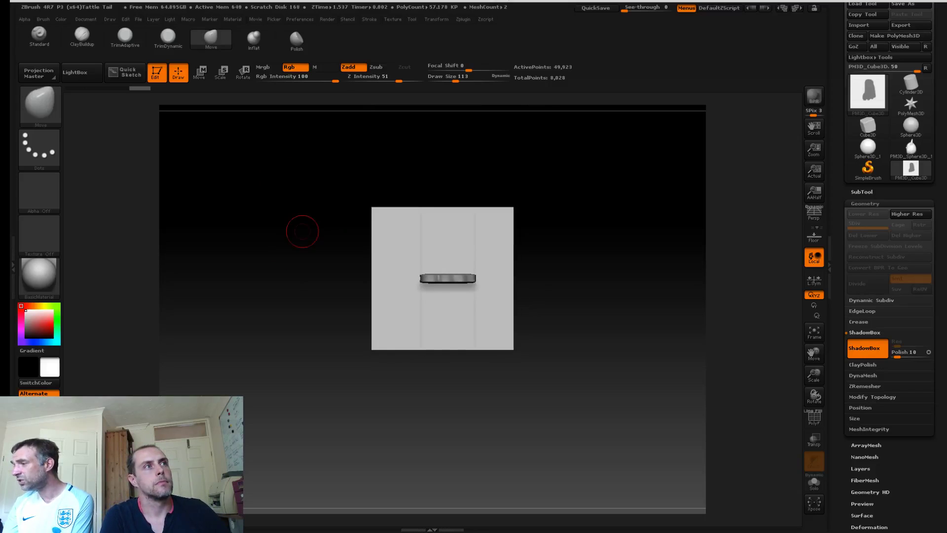
pyautogui.click(864, 348)
pyautogui.moveTo(637, 266)
pyautogui.mouseDown()
pyautogui.moveTo(628, 361)
pyautogui.moveTo(635, 282)
pyautogui.mouseUp()
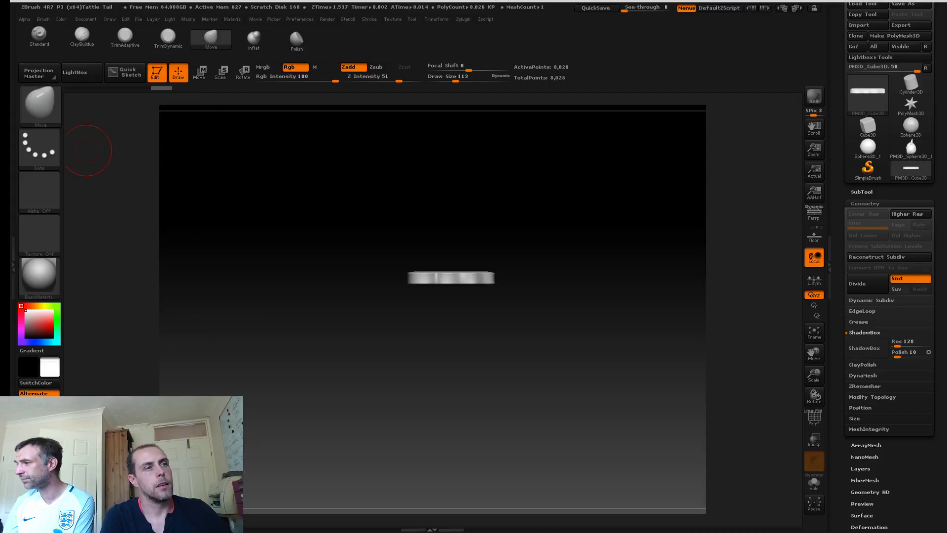
# Step: Nudge the curve of the foot's big-toe side slightly outward with the Move brush at draw size 197
pyautogui.moveTo(326, 219)
pyautogui.mouseDown()
pyautogui.moveTo(347, 257)
pyautogui.moveTo(342, 309)
pyautogui.mouseUp()
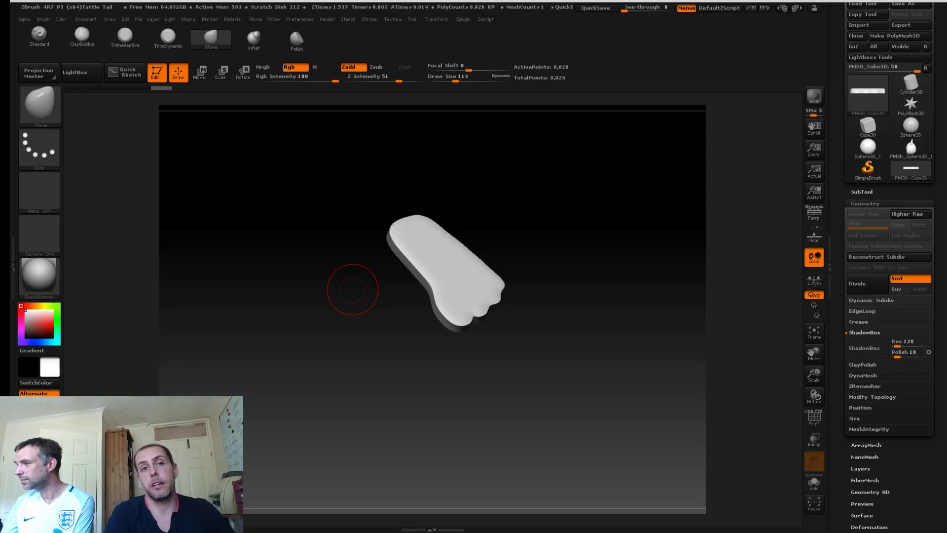
pyautogui.keyDown('shift'); pyautogui.moveTo(544, 227); pyautogui.dragTo(538, 249); pyautogui.keyUp('shift')
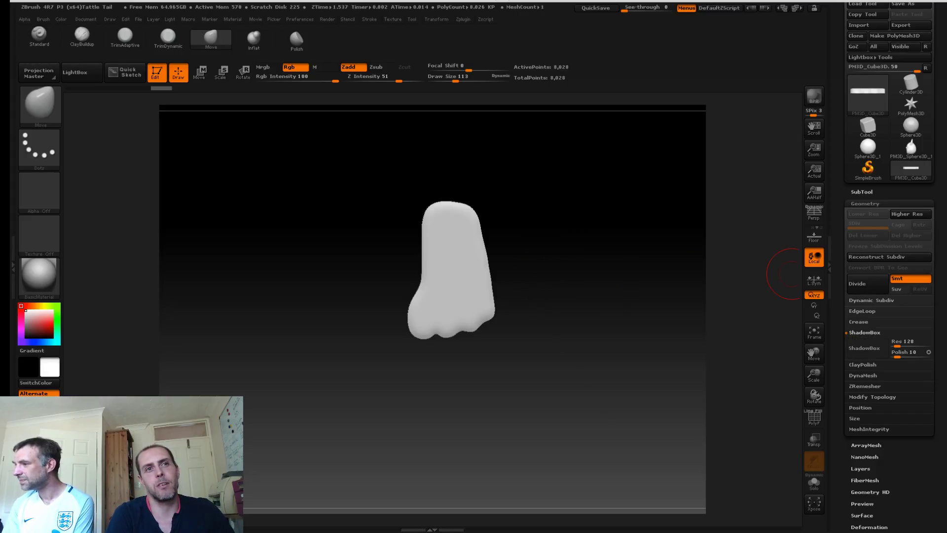
pyautogui.click(863, 376)
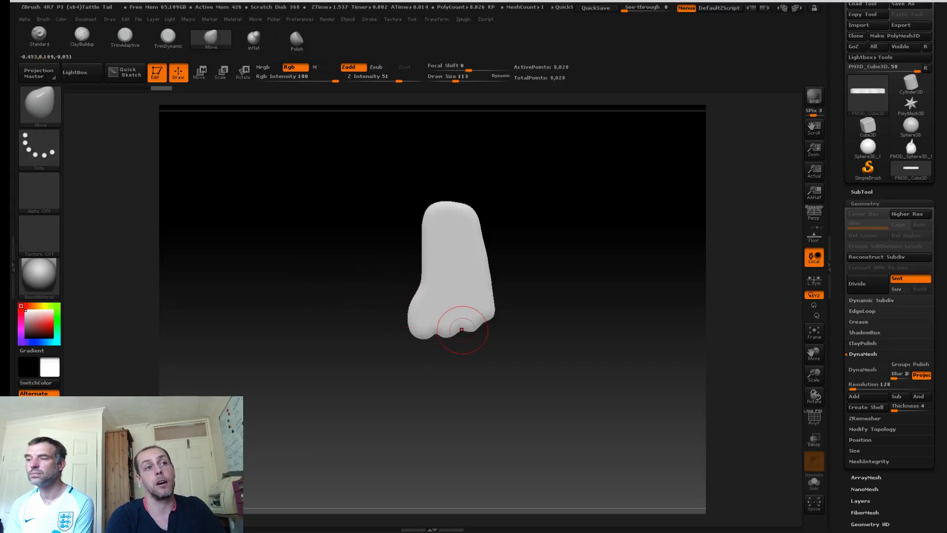
pyautogui.moveTo(543, 346)
pyautogui.mouseDown()
pyautogui.moveTo(554, 339)
pyautogui.moveTo(554, 313)
pyautogui.moveTo(578, 357)
pyautogui.moveTo(575, 385)
pyautogui.mouseUp()
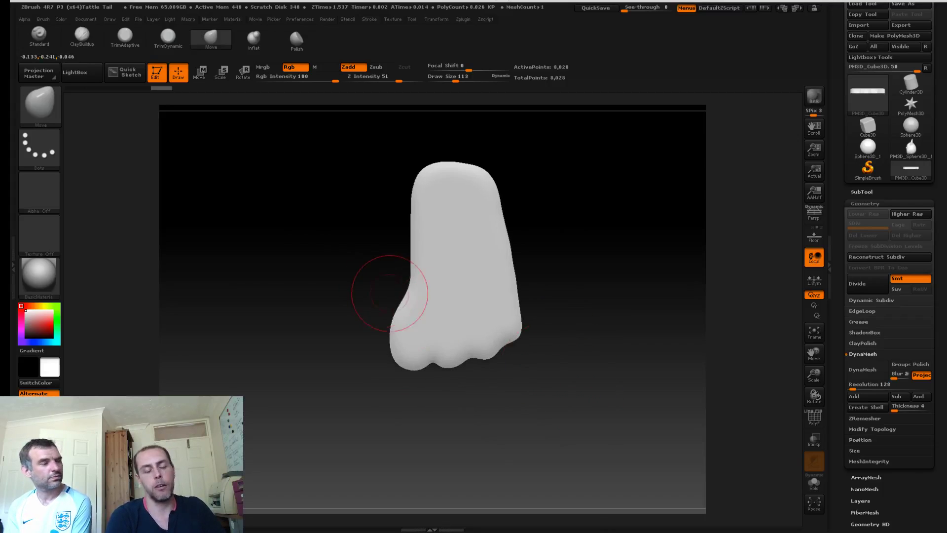
pyautogui.press('s')
pyautogui.moveTo(408, 298); pyautogui.dragTo(420, 300)
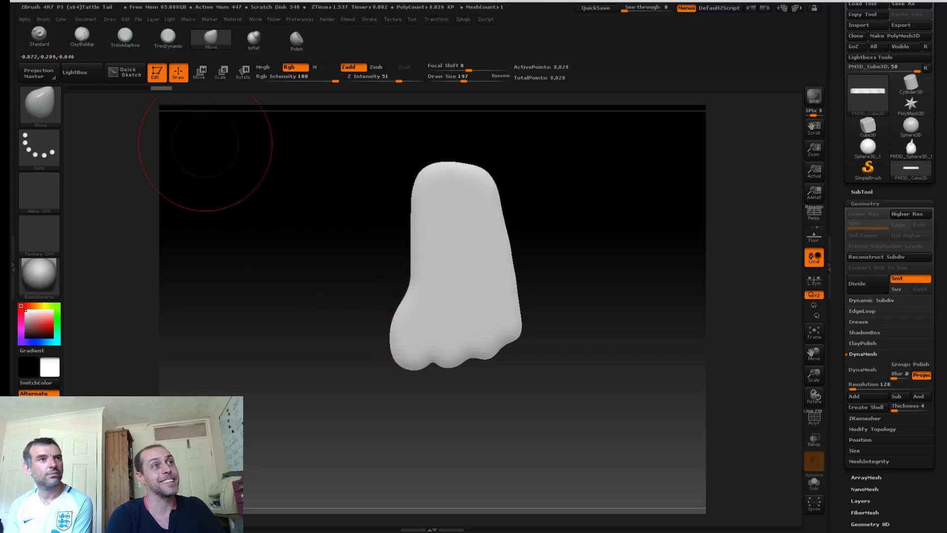
pyautogui.press('w')
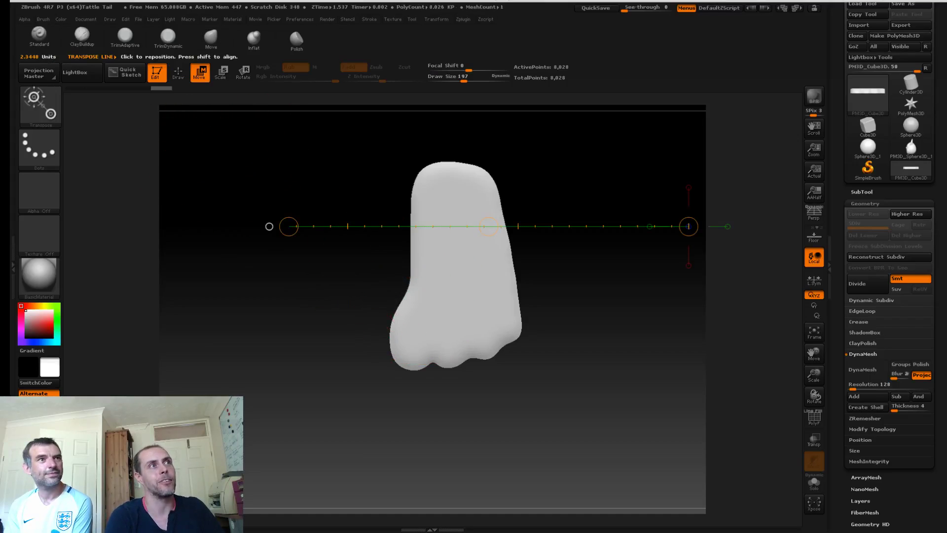
pyautogui.press('q')
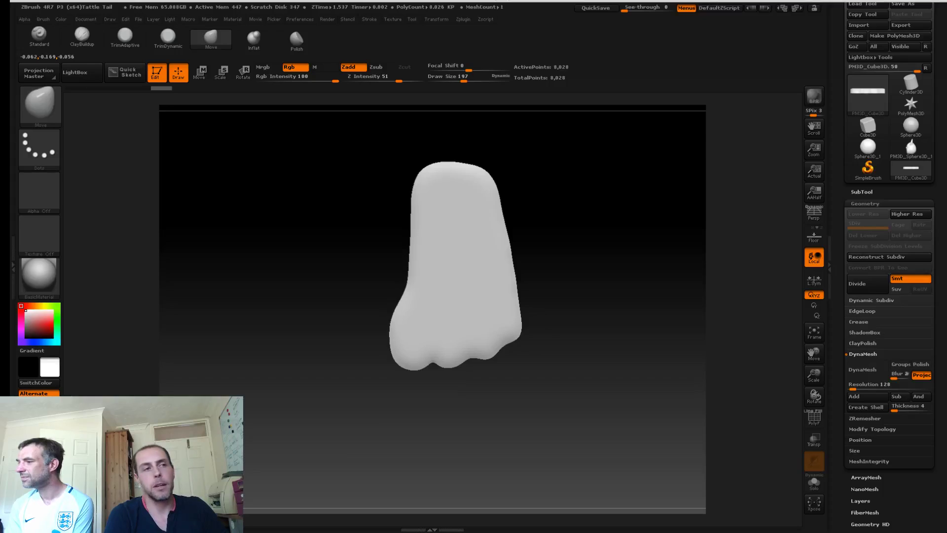
# Step: Even out the outline of the small toes with a smaller Move brush and convert the foot to DynaMesh at resolution 128
pyautogui.press('s')
pyautogui.moveTo(423, 361); pyautogui.dragTo(448, 369)
pyautogui.press('s')
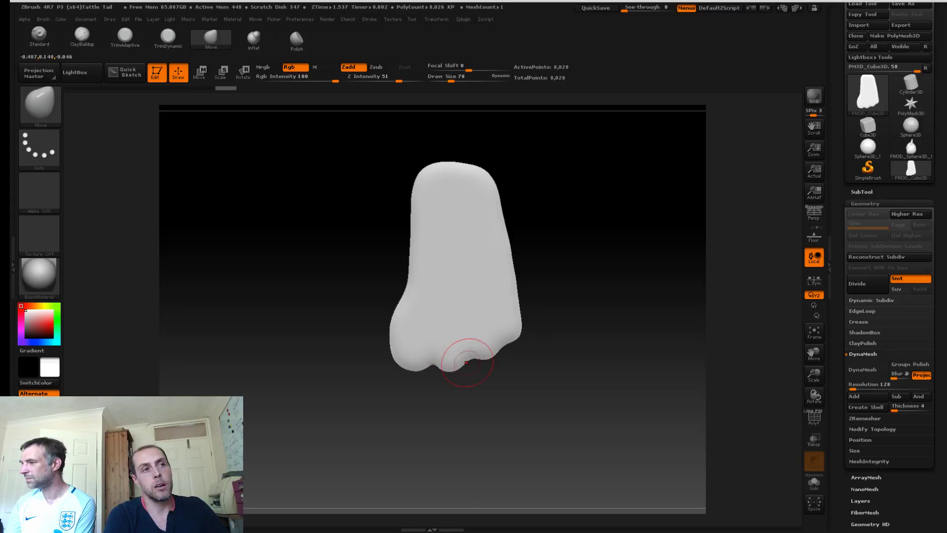
pyautogui.moveTo(506, 341)
pyautogui.mouseDown()
pyautogui.moveTo(515, 354)
pyautogui.moveTo(502, 337)
pyautogui.moveTo(505, 355)
pyautogui.moveTo(445, 369)
pyautogui.moveTo(496, 362)
pyautogui.moveTo(498, 346)
pyautogui.moveTo(504, 355)
pyautogui.mouseUp()
pyautogui.press('s')
pyautogui.moveTo(505, 358); pyautogui.dragTo(469, 364)
pyautogui.moveTo(537, 378)
pyautogui.mouseDown()
pyautogui.moveTo(542, 306)
pyautogui.moveTo(536, 366)
pyautogui.mouseUp()
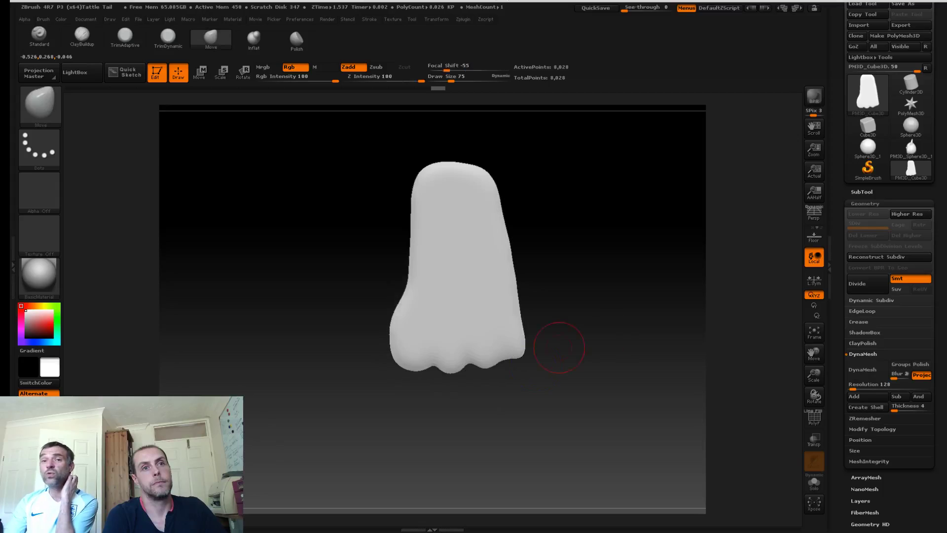
pyautogui.click(862, 370)
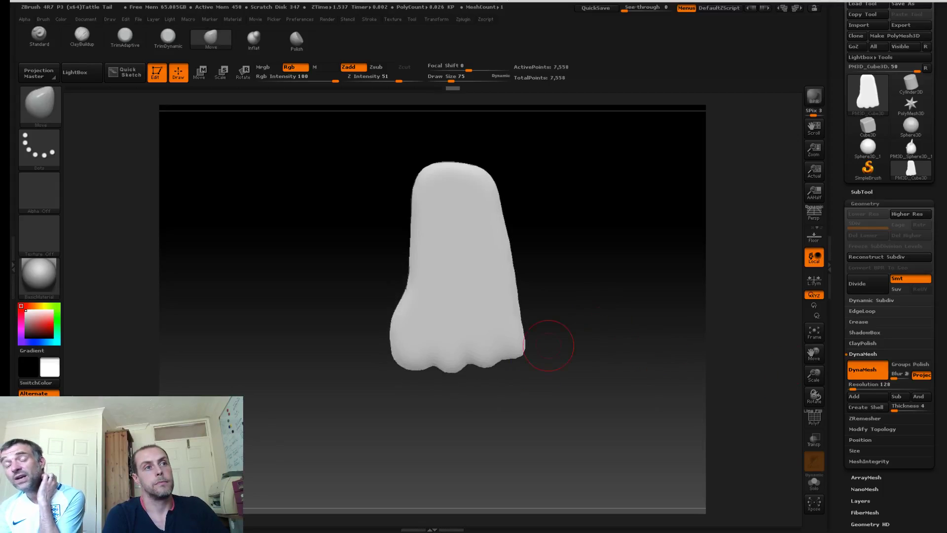
# Step: Try to build up the big toe with the ClayBuildup brush
pyautogui.moveTo(583, 331); pyautogui.dragTo(512, 300)
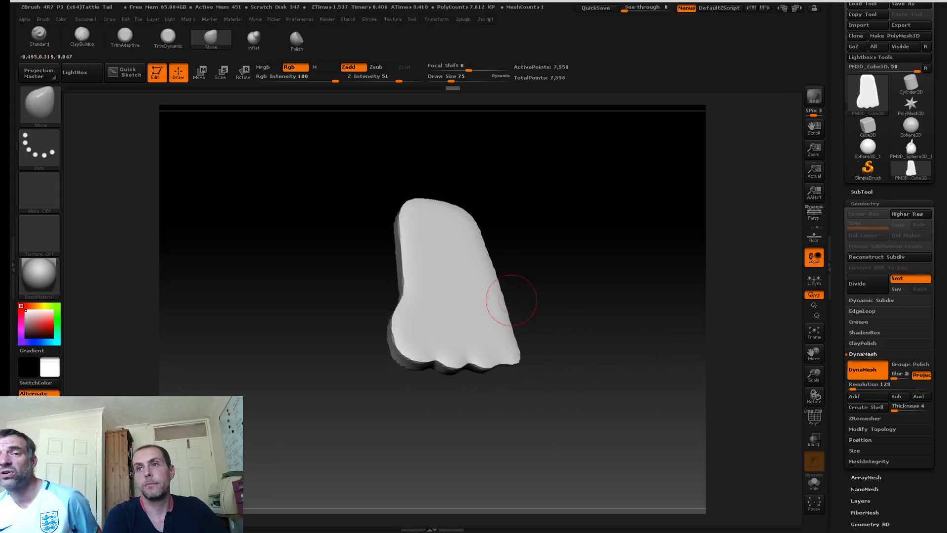
pyautogui.press('s')
pyautogui.moveTo(405, 353); pyautogui.dragTo(410, 354)
pyautogui.click(82, 38)
pyautogui.moveTo(283, 224); pyautogui.dragTo(249, 221)
pyautogui.moveTo(406, 352); pyautogui.dragTo(408, 355)
pyautogui.moveTo(341, 340); pyautogui.dragTo(371, 190)
pyautogui.hotkey('ctrl', 'z')
# Step: Inflate the big toe with the Inflat brush while the small toes are masked, smooth its base, and clear the mask
pyautogui.click(254, 41)
pyautogui.moveTo(362, 242); pyautogui.dragTo(360, 377)
pyautogui.moveTo(350, 313)
pyautogui.mouseDown()
pyautogui.moveTo(363, 368)
pyautogui.moveTo(377, 377)
pyautogui.mouseUp()
pyautogui.keyDown('ctrl'); pyautogui.moveTo(450, 319); pyautogui.dragTo(515, 420); pyautogui.keyUp('ctrl')
pyautogui.moveTo(414, 350); pyautogui.dragTo(417, 337)
pyautogui.moveTo(344, 348); pyautogui.dragTo(414, 306)
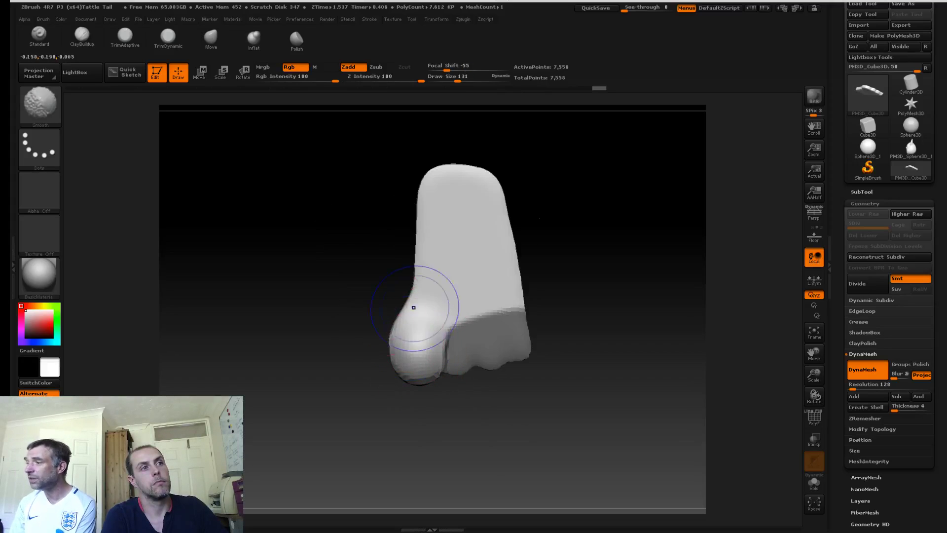
pyautogui.keyDown('ctrl'); pyautogui.click(364, 309); pyautogui.keyUp('ctrl')
pyautogui.keyDown('ctrl'); pyautogui.moveTo(459, 403); pyautogui.dragTo(473, 419); pyautogui.keyUp('ctrl')
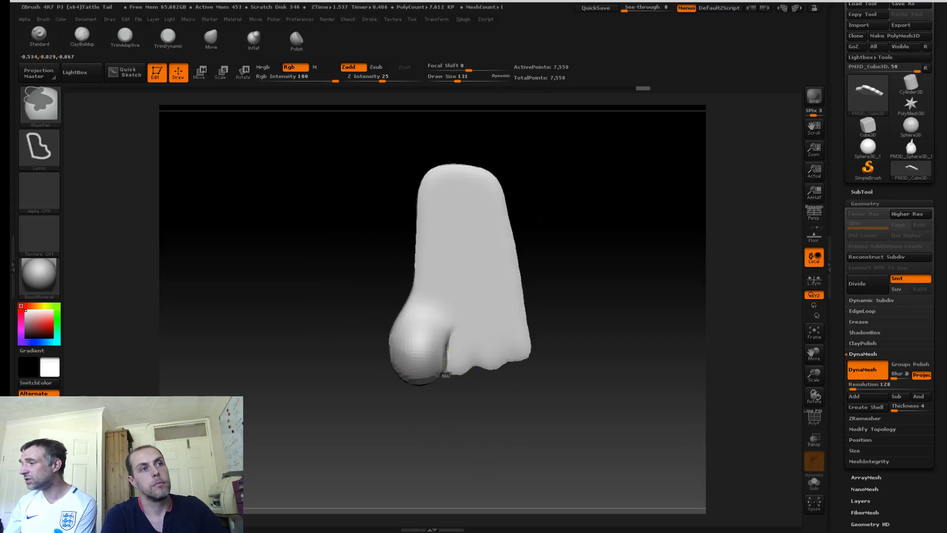
pyautogui.moveTo(485, 367)
pyautogui.keyDown('ctrl'); pyautogui.mouseDown()
pyautogui.moveTo(454, 389)
pyautogui.moveTo(479, 356)
pyautogui.moveTo(526, 363)
pyautogui.mouseUp(); pyautogui.keyUp('ctrl')
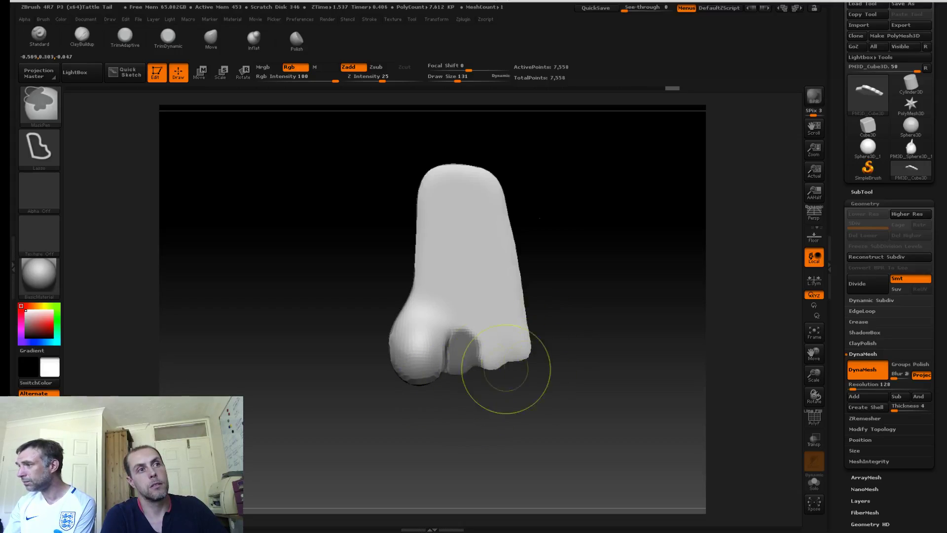
pyautogui.keyDown('shift'); pyautogui.moveTo(465, 391); pyautogui.dragTo(462, 380); pyautogui.keyUp('shift')
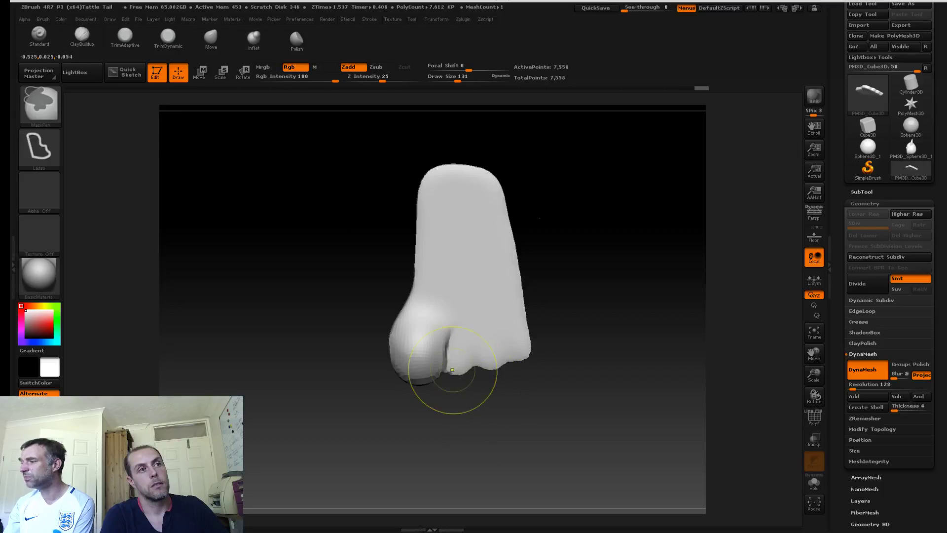
pyautogui.moveTo(456, 342); pyautogui.dragTo(460, 367)
pyautogui.hotkey('ctrl', 'z')
pyautogui.press('ctrl')
# Step: Mask everything except the second toe, inflate that toe with the Inflat brush, and clear the mask
pyautogui.keyDown('ctrl'); pyautogui.moveTo(451, 330); pyautogui.dragTo(365, 382); pyautogui.keyUp('ctrl')
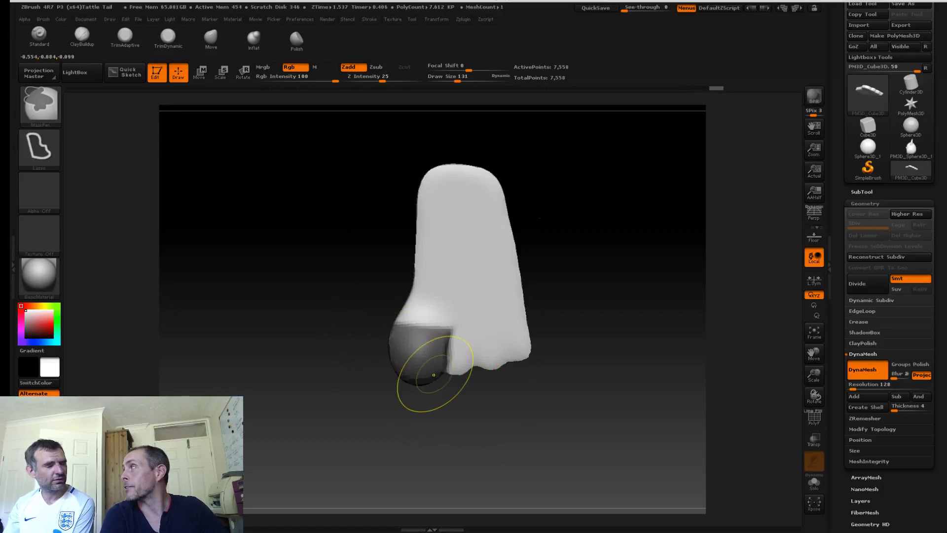
pyautogui.moveTo(450, 337)
pyautogui.keyDown('ctrl'); pyautogui.keyDown('alt'); pyautogui.mouseDown()
pyautogui.moveTo(472, 402)
pyautogui.moveTo(479, 315)
pyautogui.moveTo(594, 357)
pyautogui.mouseUp(); pyautogui.keyUp('alt'); pyautogui.keyUp('ctrl')
pyautogui.moveTo(392, 315)
pyautogui.keyDown('ctrl'); pyautogui.mouseDown()
pyautogui.moveTo(514, 323)
pyautogui.moveTo(393, 206)
pyautogui.mouseUp(); pyautogui.keyUp('ctrl')
pyautogui.press('b')
pyautogui.press('i')
pyautogui.press('n')
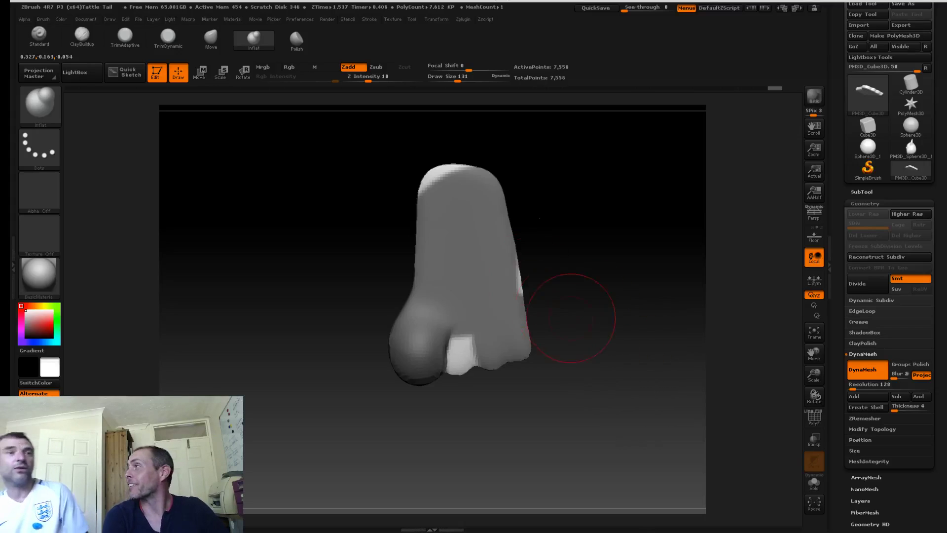
pyautogui.keyDown('ctrl'); pyautogui.moveTo(399, 253); pyautogui.dragTo(406, 188); pyautogui.keyUp('ctrl')
pyautogui.moveTo(387, 228)
pyautogui.keyDown('ctrl'); pyautogui.mouseDown()
pyautogui.moveTo(521, 319)
pyautogui.moveTo(532, 215)
pyautogui.mouseUp(); pyautogui.keyUp('ctrl')
pyautogui.moveTo(449, 370)
pyautogui.mouseDown()
pyautogui.moveTo(462, 364)
pyautogui.moveTo(459, 350)
pyautogui.moveTo(463, 370)
pyautogui.mouseUp()
pyautogui.moveTo(500, 413)
pyautogui.keyDown('ctrl'); pyautogui.mouseDown()
pyautogui.moveTo(468, 415)
pyautogui.moveTo(425, 385)
pyautogui.moveTo(478, 378)
pyautogui.mouseUp(); pyautogui.keyUp('ctrl')
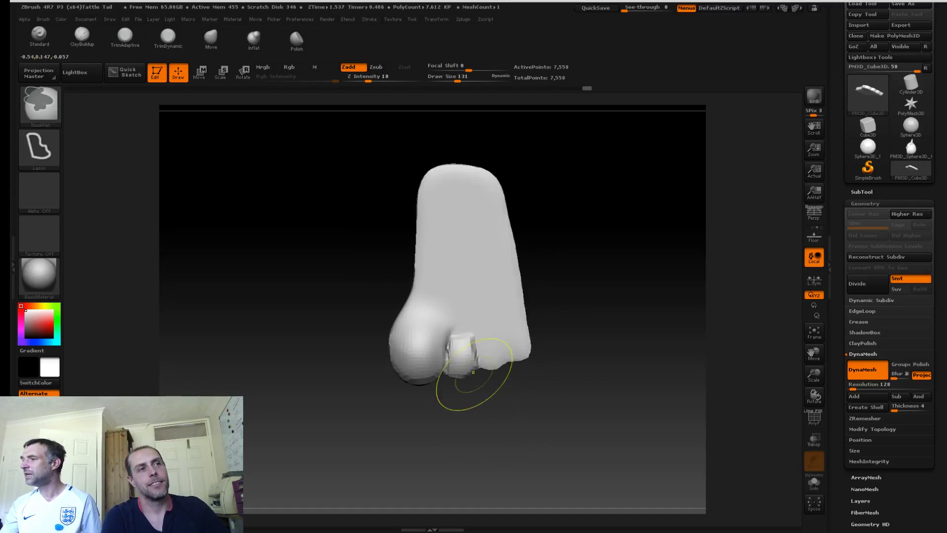
pyautogui.keyDown('ctrl'); pyautogui.click(478, 378); pyautogui.keyUp('ctrl')
pyautogui.keyDown('ctrl'); pyautogui.click(478, 377); pyautogui.keyUp('ctrl')
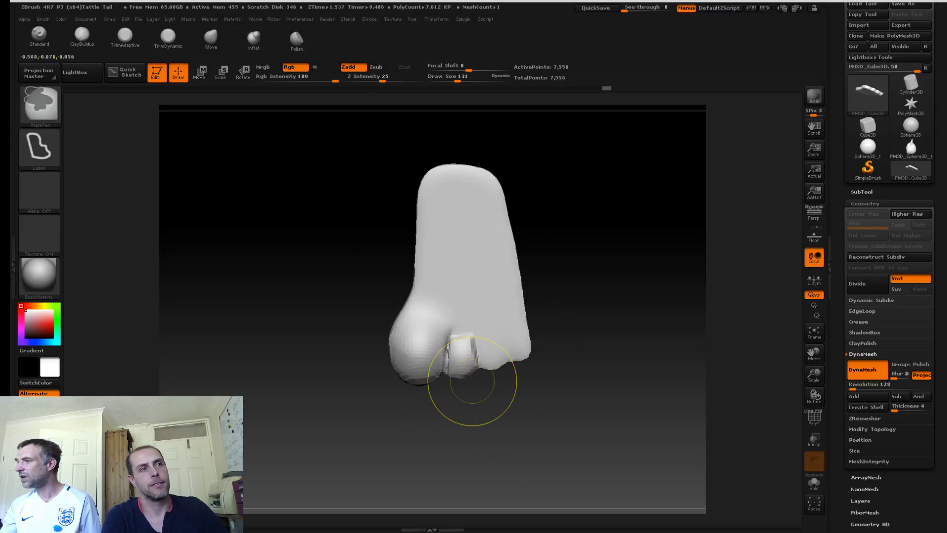
# Step: Lasso-mask the third toe, invert the mask, inflate that toe with the Inflat brush, and clear the mask
pyautogui.keyDown('ctrl'); pyautogui.moveTo(501, 340); pyautogui.dragTo(495, 382); pyautogui.keyUp('ctrl')
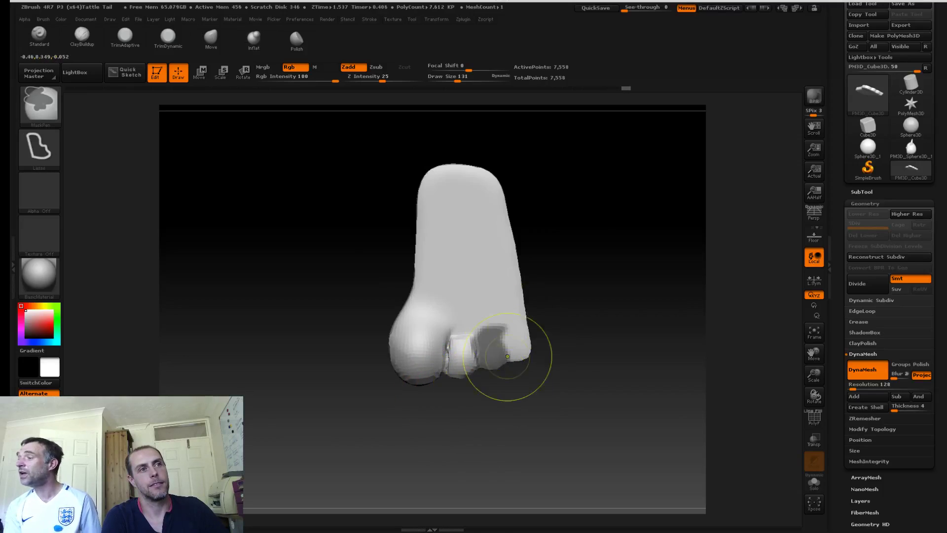
pyautogui.press('b')
pyautogui.press('i')
pyautogui.press('n')
pyautogui.hotkey('ctrl', 'i')
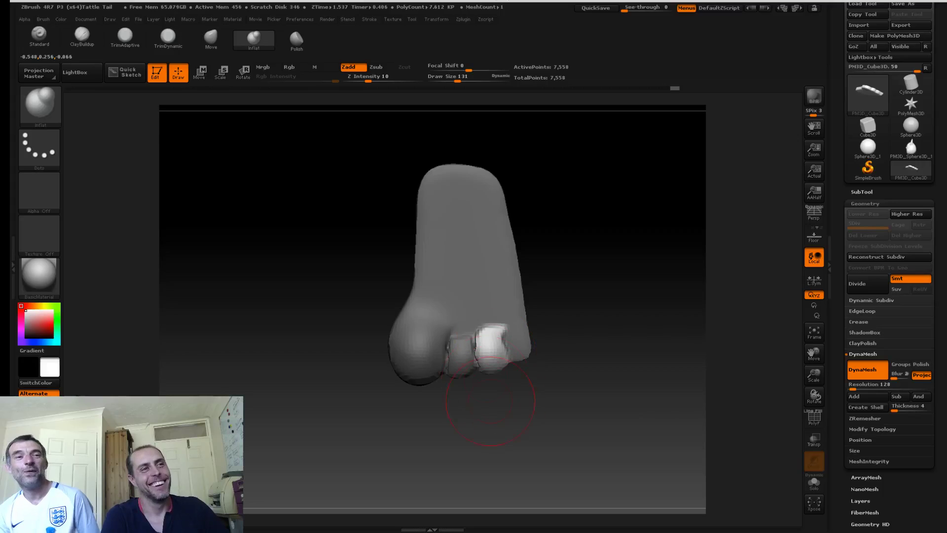
pyautogui.keyDown('ctrl'); pyautogui.click(491, 417); pyautogui.keyUp('ctrl')
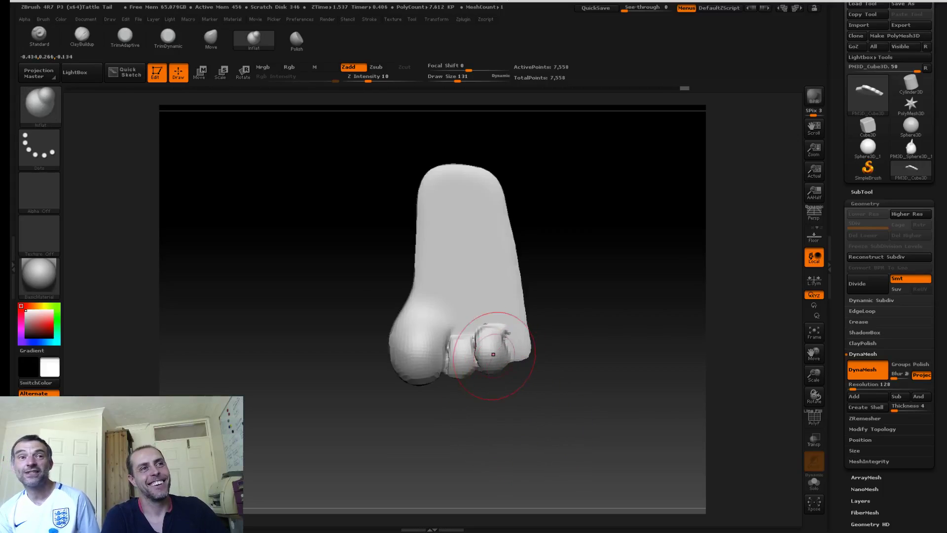
# Step: Smooth the folds around the second and third toes
pyautogui.press('ctrl')
pyautogui.press('ctrl')
pyautogui.moveTo(474, 339)
pyautogui.keyDown('ctrl'); pyautogui.mouseDown()
pyautogui.moveTo(513, 283)
pyautogui.moveTo(455, 334)
pyautogui.moveTo(416, 411)
pyautogui.moveTo(411, 290)
pyautogui.moveTo(461, 349)
pyautogui.moveTo(460, 341)
pyautogui.mouseUp(); pyautogui.keyUp('ctrl')
pyautogui.keyDown('ctrl'); pyautogui.moveTo(510, 381); pyautogui.dragTo(450, 387); pyautogui.keyUp('ctrl')
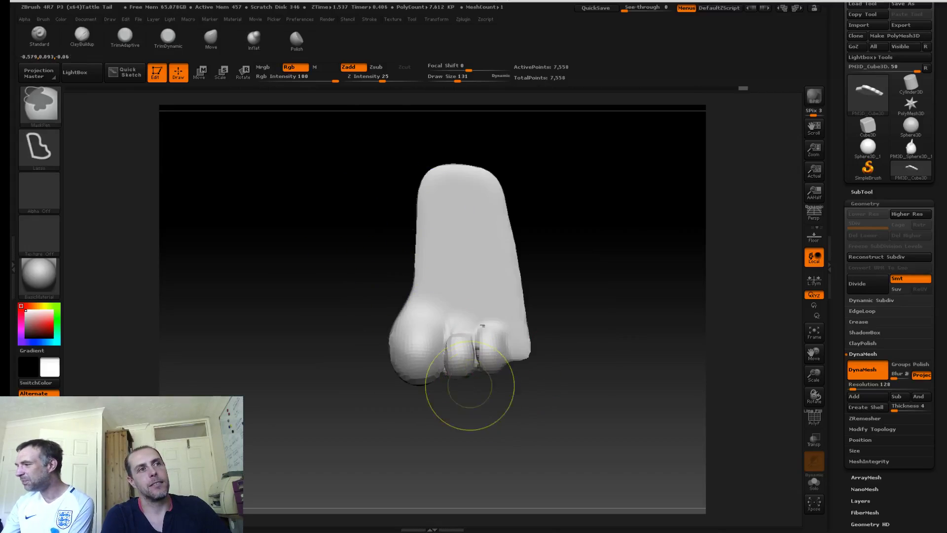
# Step: Isolate the outermost toe with an inverted mask, inflate it, and smooth the area where it joins the foot
pyautogui.moveTo(503, 326)
pyautogui.keyDown('ctrl'); pyautogui.mouseDown()
pyautogui.moveTo(581, 376)
pyautogui.moveTo(525, 386)
pyautogui.mouseUp(); pyautogui.keyUp('ctrl')
pyautogui.keyDown('ctrl'); pyautogui.click(519, 380); pyautogui.keyUp('ctrl')
pyautogui.click(518, 332)
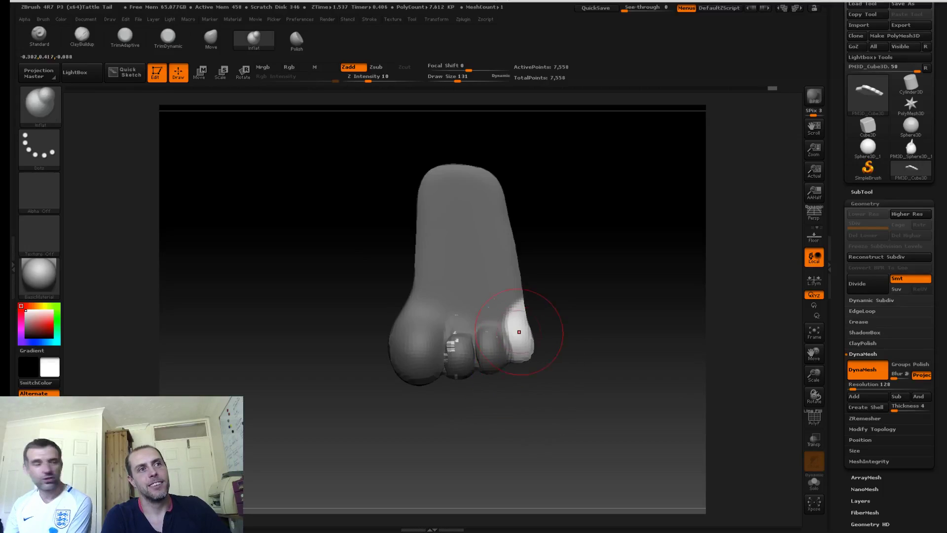
pyautogui.keyDown('shift'); pyautogui.moveTo(521, 312); pyautogui.dragTo(555, 343); pyautogui.keyUp('shift')
pyautogui.keyDown('shift'); pyautogui.moveTo(511, 311); pyautogui.dragTo(522, 325); pyautogui.keyUp('shift')
pyautogui.moveTo(566, 307); pyautogui.dragTo(595, 271)
pyautogui.moveTo(486, 323)
pyautogui.keyDown('shift'); pyautogui.mouseDown()
pyautogui.moveTo(515, 336)
pyautogui.moveTo(505, 322)
pyautogui.mouseUp(); pyautogui.keyUp('shift')
# Step: Build up ridges from the toes onto the top of the foot with ClayBuildup, and smooth them into the surface
pyautogui.moveTo(359, 332)
pyautogui.mouseDown()
pyautogui.moveTo(390, 326)
pyautogui.moveTo(395, 339)
pyautogui.moveTo(408, 306)
pyautogui.mouseUp()
pyautogui.moveTo(372, 281); pyautogui.dragTo(384, 309)
pyautogui.press('s')
pyautogui.moveTo(463, 313); pyautogui.dragTo(463, 320)
pyautogui.click(82, 38)
pyautogui.press('s')
pyautogui.moveTo(461, 319); pyautogui.dragTo(453, 321)
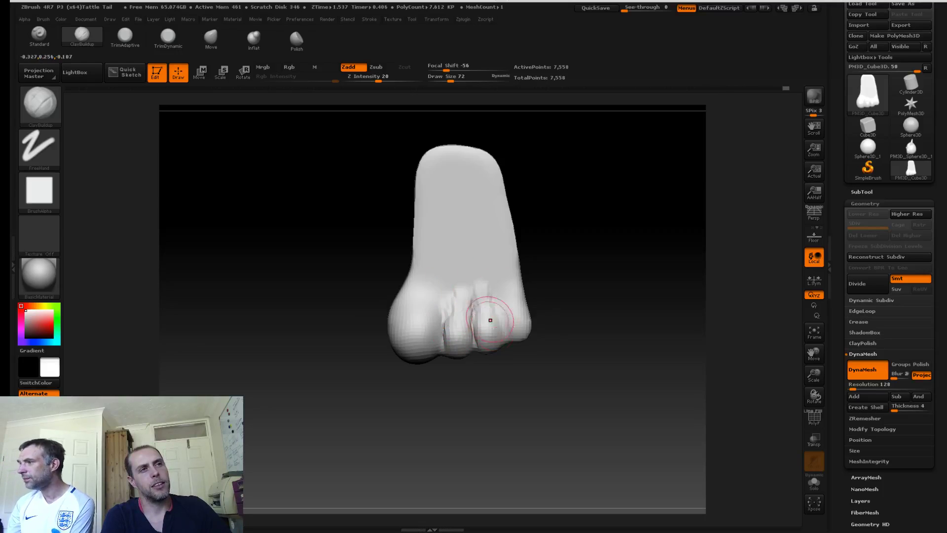
pyautogui.press('s')
pyautogui.moveTo(509, 297); pyautogui.dragTo(513, 296)
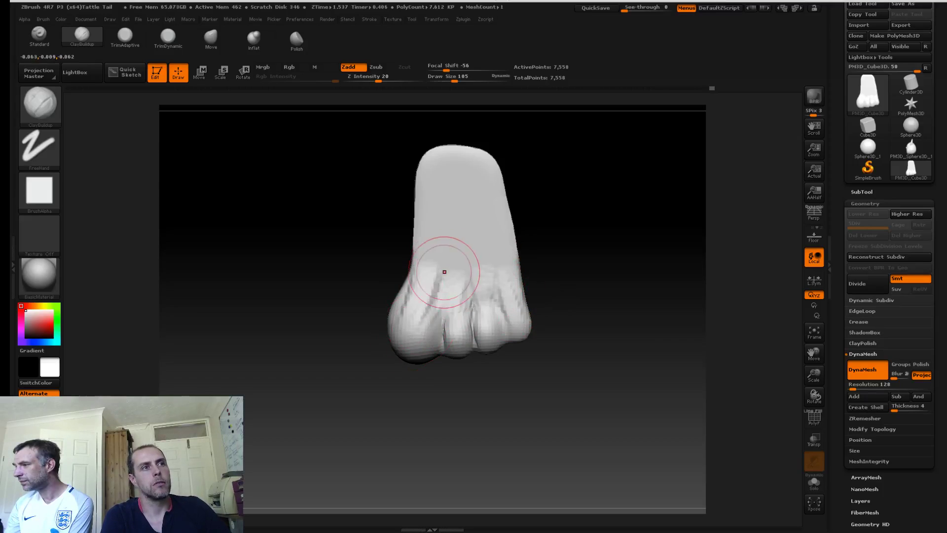
pyautogui.press('shift')
pyautogui.keyDown('shift'); pyautogui.moveTo(420, 299); pyautogui.dragTo(509, 296); pyautogui.keyUp('shift')
pyautogui.moveTo(461, 271)
pyautogui.keyDown('shift'); pyautogui.mouseDown()
pyautogui.moveTo(402, 302)
pyautogui.moveTo(384, 249)
pyautogui.moveTo(424, 279)
pyautogui.moveTo(478, 275)
pyautogui.mouseUp(); pyautogui.keyUp('shift')
# Step: Add volume along the top of the foot with ClayBuildup at draw size 150 and smooth it toward the toes
pyautogui.press('s')
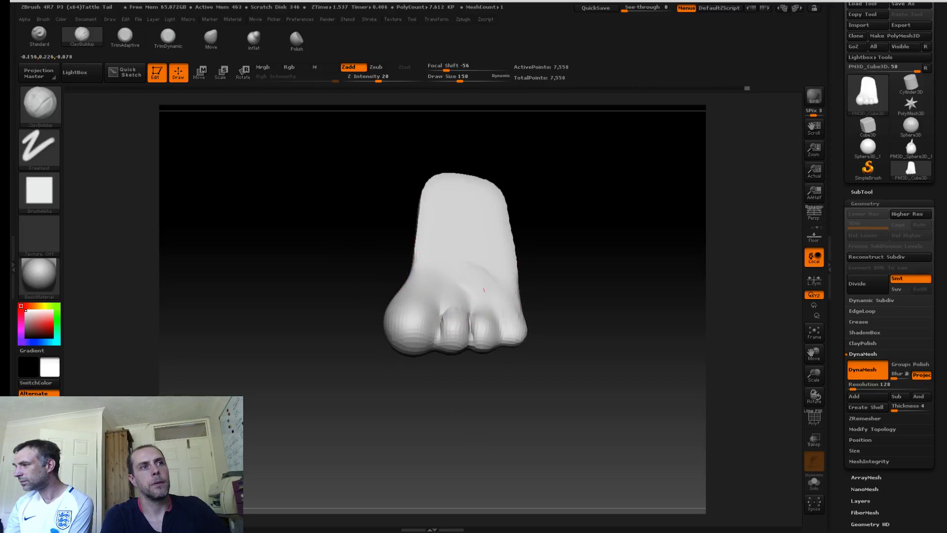
pyautogui.moveTo(499, 240)
pyautogui.mouseDown()
pyautogui.moveTo(504, 291)
pyautogui.moveTo(481, 291)
pyautogui.mouseUp()
pyautogui.moveTo(457, 239); pyautogui.dragTo(454, 288)
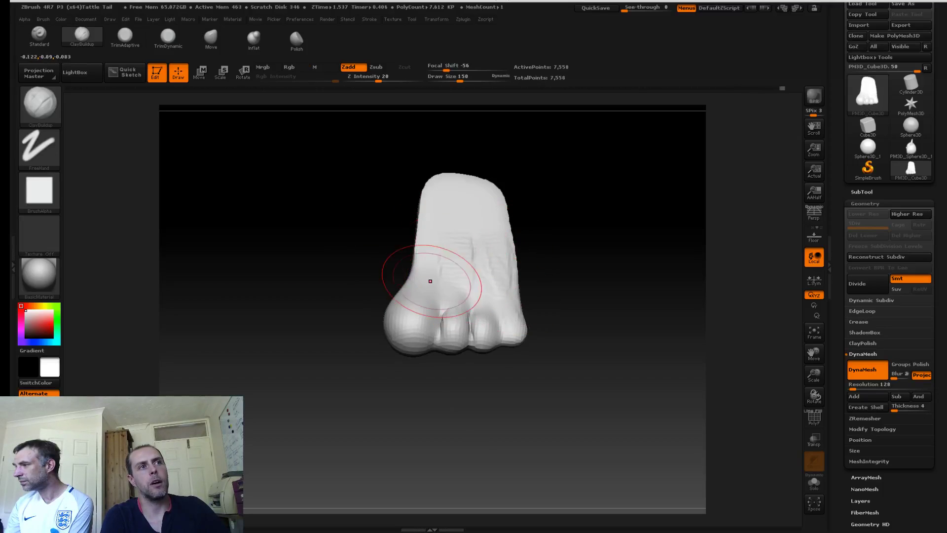
pyautogui.moveTo(363, 266)
pyautogui.mouseDown()
pyautogui.moveTo(466, 257)
pyautogui.moveTo(372, 281)
pyautogui.mouseUp()
pyautogui.moveTo(443, 224); pyautogui.dragTo(444, 220)
pyautogui.moveTo(370, 207)
pyautogui.keyDown('alt'); pyautogui.mouseDown()
pyautogui.moveTo(377, 260)
pyautogui.moveTo(365, 263)
pyautogui.mouseUp(); pyautogui.keyUp('alt')
pyautogui.moveTo(470, 240)
pyautogui.mouseDown()
pyautogui.moveTo(473, 282)
pyautogui.moveTo(494, 242)
pyautogui.moveTo(483, 287)
pyautogui.mouseUp()
pyautogui.moveTo(489, 246); pyautogui.dragTo(493, 291)
pyautogui.moveTo(385, 276); pyautogui.dragTo(374, 269)
pyautogui.moveTo(478, 301)
pyautogui.keyDown('shift'); pyautogui.mouseDown()
pyautogui.moveTo(486, 251)
pyautogui.moveTo(465, 340)
pyautogui.mouseUp(); pyautogui.keyUp('shift')
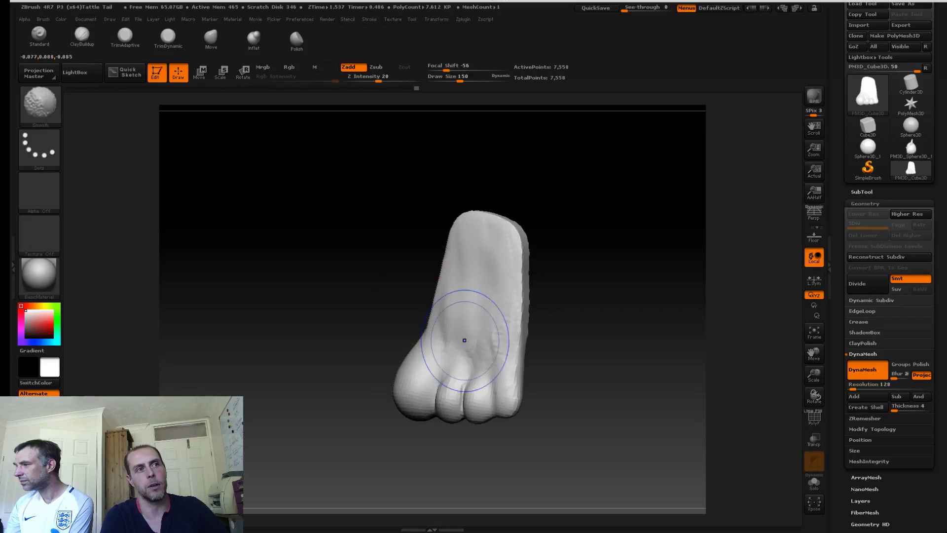
# Step: Turn on BackfaceMask in the ClayBuildup brush's auto-masking settings
pyautogui.moveTo(381, 250)
pyautogui.mouseDown()
pyautogui.moveTo(342, 254)
pyautogui.moveTo(406, 282)
pyautogui.moveTo(384, 268)
pyautogui.moveTo(242, 257)
pyautogui.mouseUp()
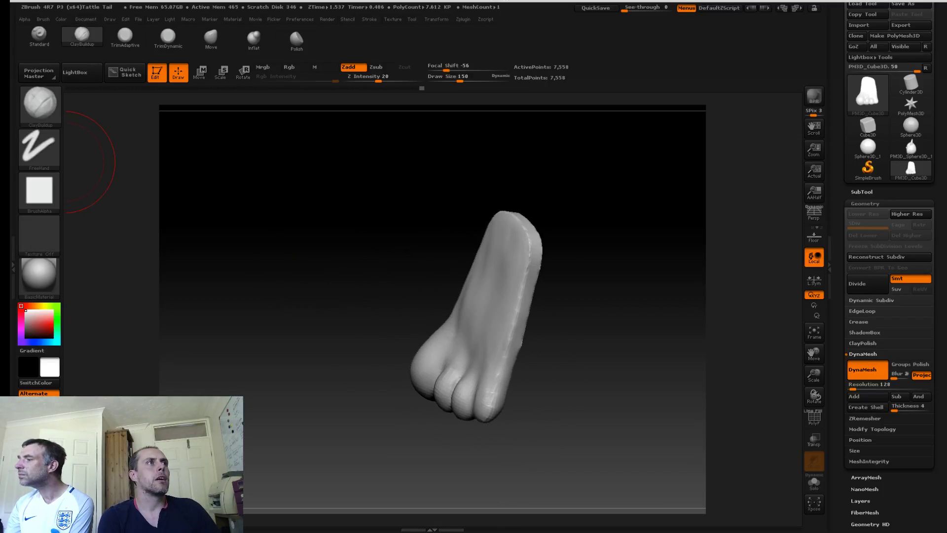
pyautogui.click(43, 19)
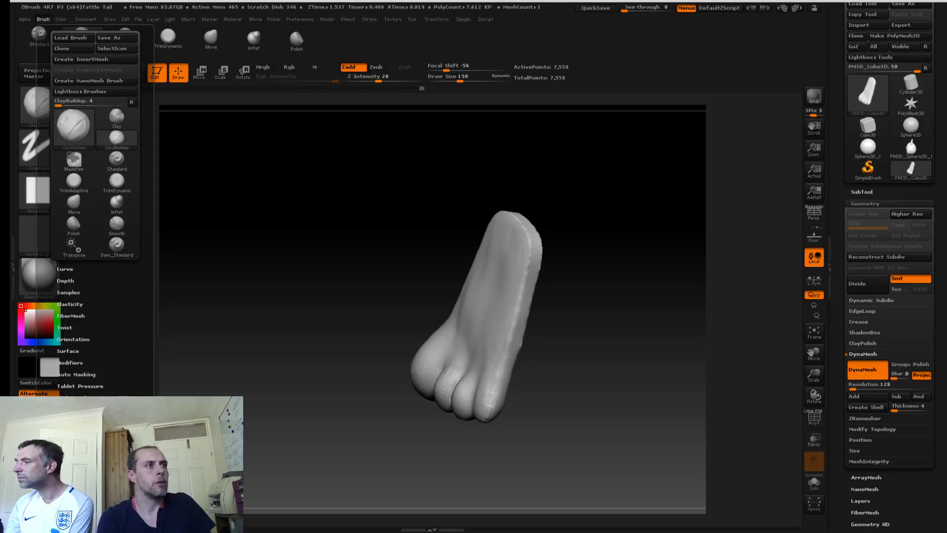
pyautogui.click(76, 375)
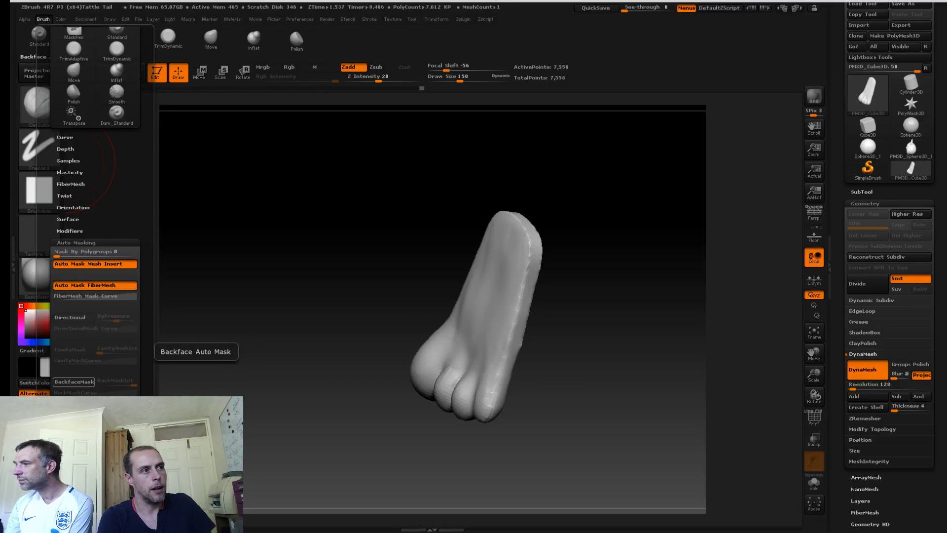
pyautogui.click(74, 381)
# Step: Build up and smooth the sole of the foot from the heel toward the ball with ClayBuildup
pyautogui.moveTo(296, 256)
pyautogui.mouseDown()
pyautogui.moveTo(419, 277)
pyautogui.moveTo(490, 256)
pyautogui.moveTo(476, 340)
pyautogui.moveTo(531, 330)
pyautogui.moveTo(538, 312)
pyautogui.moveTo(499, 289)
pyautogui.mouseUp()
pyautogui.moveTo(516, 446)
pyautogui.mouseDown()
pyautogui.moveTo(506, 446)
pyautogui.moveTo(514, 447)
pyautogui.mouseUp()
pyautogui.keyDown('shift'); pyautogui.moveTo(465, 328); pyautogui.dragTo(463, 299); pyautogui.keyUp('shift')
pyautogui.moveTo(464, 302); pyautogui.dragTo(483, 365)
pyautogui.moveTo(467, 274); pyautogui.dragTo(508, 347)
pyautogui.moveTo(490, 262)
pyautogui.mouseDown()
pyautogui.moveTo(486, 236)
pyautogui.moveTo(505, 308)
pyautogui.moveTo(468, 296)
pyautogui.moveTo(478, 262)
pyautogui.mouseUp()
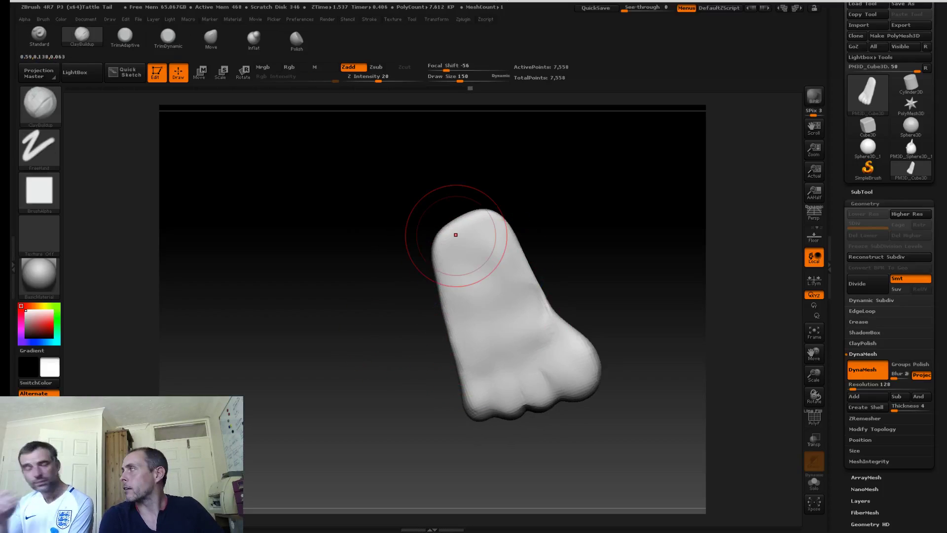
# Step: Refine the foot's contours around the ball and toes with resized ClayBuildup strokes, smoothing the surface between them
pyautogui.moveTo(343, 246)
pyautogui.mouseDown()
pyautogui.moveTo(501, 336)
pyautogui.moveTo(480, 365)
pyautogui.moveTo(490, 309)
pyautogui.moveTo(498, 363)
pyautogui.moveTo(486, 327)
pyautogui.mouseUp()
pyautogui.press('s')
pyautogui.press('s')
pyautogui.moveTo(518, 355)
pyautogui.mouseDown()
pyautogui.moveTo(513, 325)
pyautogui.moveTo(520, 369)
pyautogui.moveTo(547, 379)
pyautogui.moveTo(564, 345)
pyautogui.moveTo(563, 316)
pyautogui.mouseUp()
pyautogui.press('s')
pyautogui.moveTo(549, 342)
pyautogui.mouseDown()
pyautogui.moveTo(557, 343)
pyautogui.moveTo(528, 306)
pyautogui.moveTo(541, 358)
pyautogui.moveTo(534, 319)
pyautogui.mouseUp()
pyautogui.moveTo(429, 325); pyautogui.dragTo(429, 286)
pyautogui.keyDown('shift'); pyautogui.moveTo(508, 347); pyautogui.dragTo(513, 331); pyautogui.keyUp('shift')
pyautogui.moveTo(428, 330); pyautogui.dragTo(414, 324)
pyautogui.press('s')
pyautogui.moveTo(574, 368)
pyautogui.mouseDown()
pyautogui.moveTo(566, 369)
pyautogui.moveTo(573, 383)
pyautogui.mouseUp()
pyautogui.moveTo(414, 302)
pyautogui.mouseDown()
pyautogui.moveTo(413, 271)
pyautogui.moveTo(385, 264)
pyautogui.mouseUp()
pyautogui.moveTo(444, 365); pyautogui.dragTo(459, 315)
pyautogui.moveTo(454, 444); pyautogui.dragTo(454, 377)
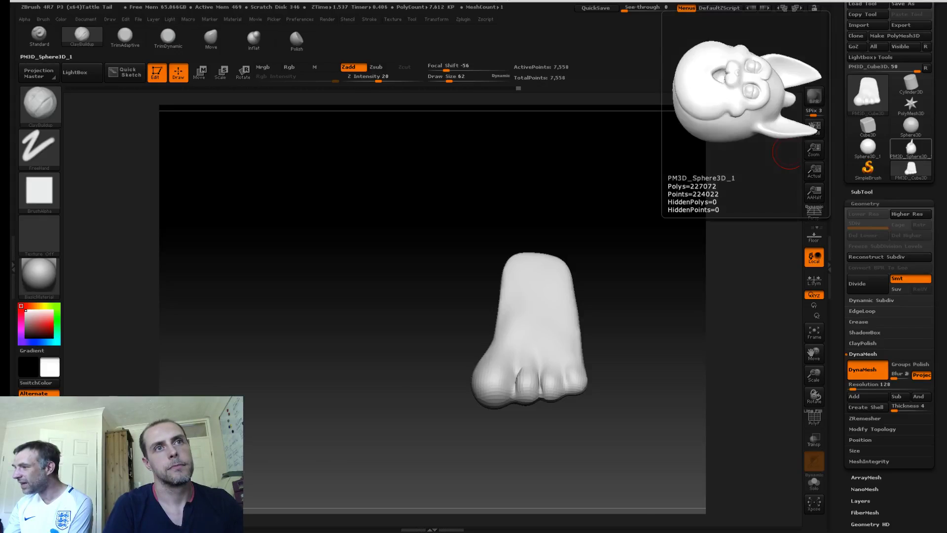
# Step: Switch to the creature's head mesh PM3D_Sphere3D_1 and frame it from the front
pyautogui.click(911, 148)
pyautogui.moveTo(321, 305); pyautogui.dragTo(598, 308)
pyautogui.press('f')
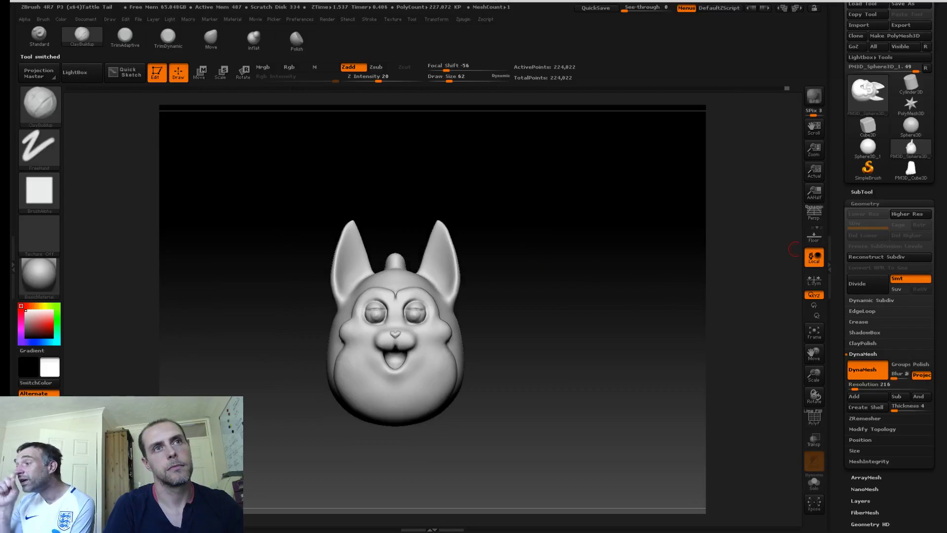
# Step: Append the foot mesh PM3D_Cube3D as a second subtool of the head
pyautogui.click(861, 192)
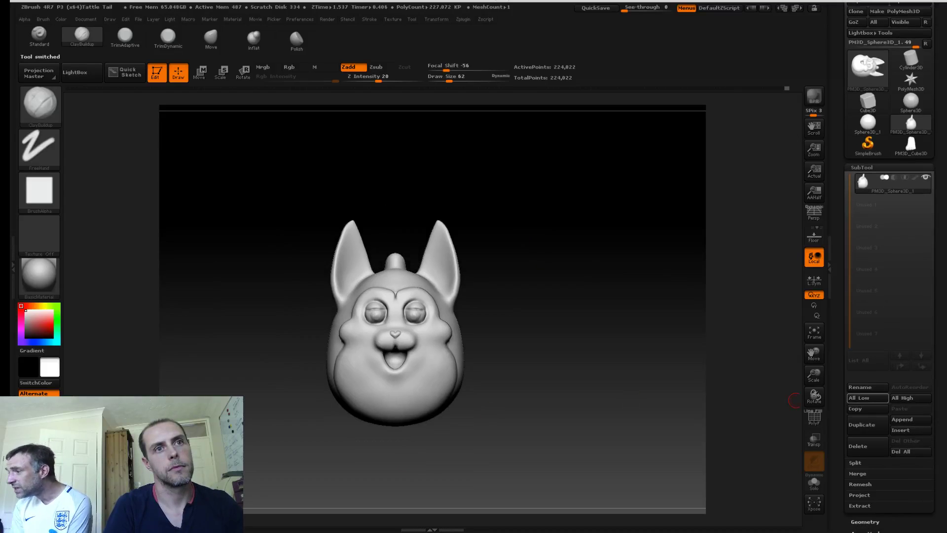
pyautogui.click(904, 420)
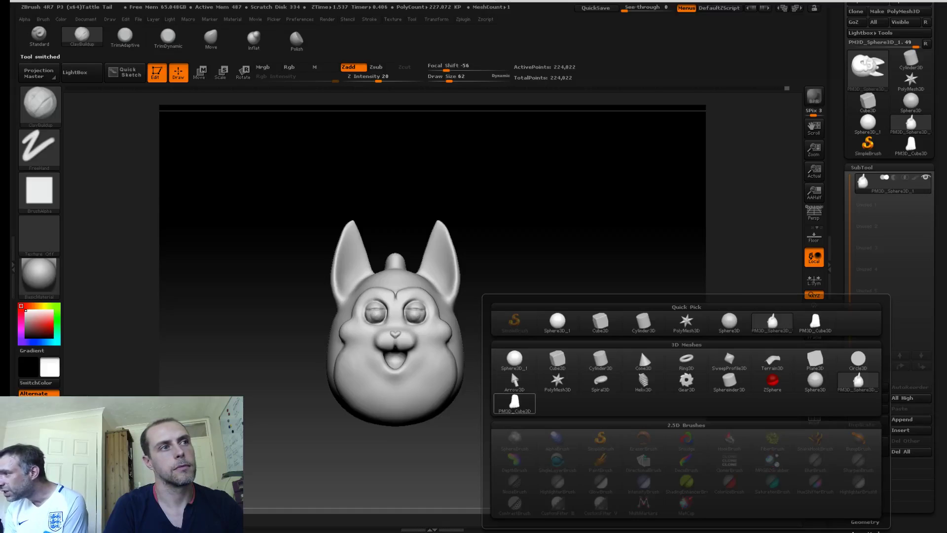
pyautogui.click(514, 402)
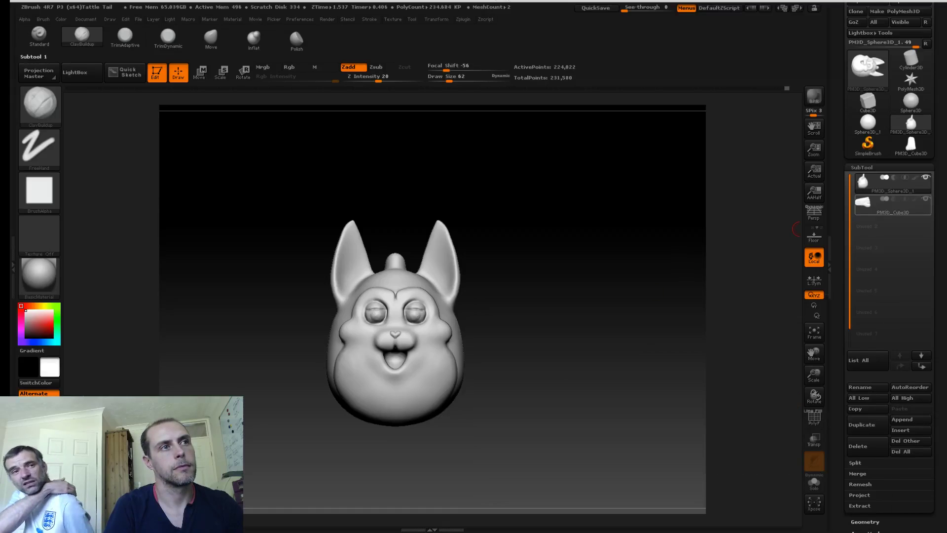
# Step: Examine the head from the side, above and three-quarter front to locate the appended foot
pyautogui.moveTo(649, 372); pyautogui.dragTo(587, 372)
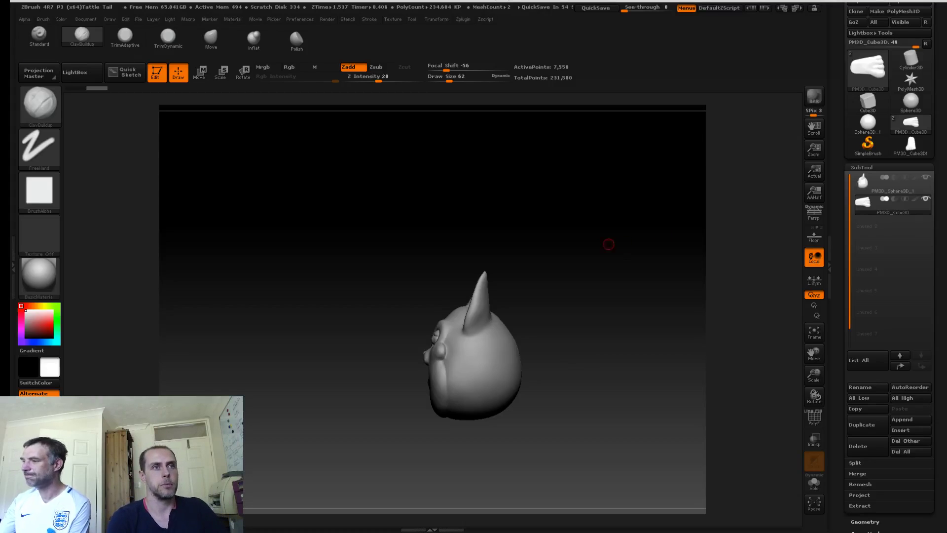
pyautogui.moveTo(535, 279); pyautogui.dragTo(546, 294)
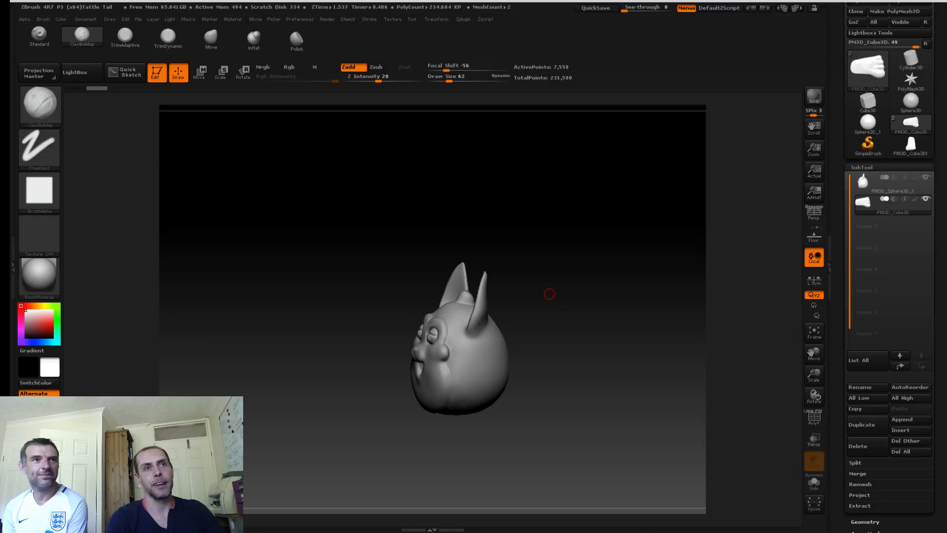
pyautogui.moveTo(555, 295); pyautogui.dragTo(553, 356)
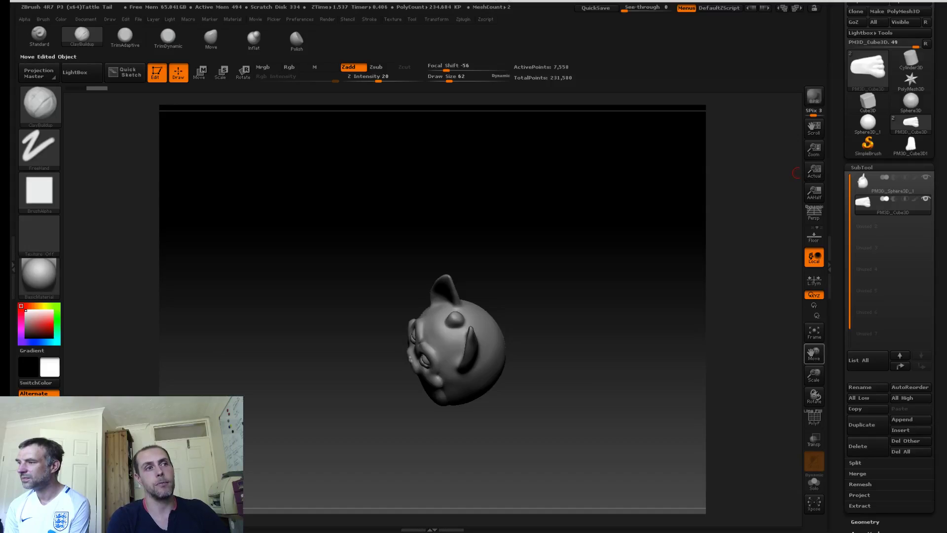
pyautogui.moveTo(649, 391)
pyautogui.mouseDown()
pyautogui.moveTo(590, 343)
pyautogui.moveTo(558, 340)
pyautogui.mouseUp()
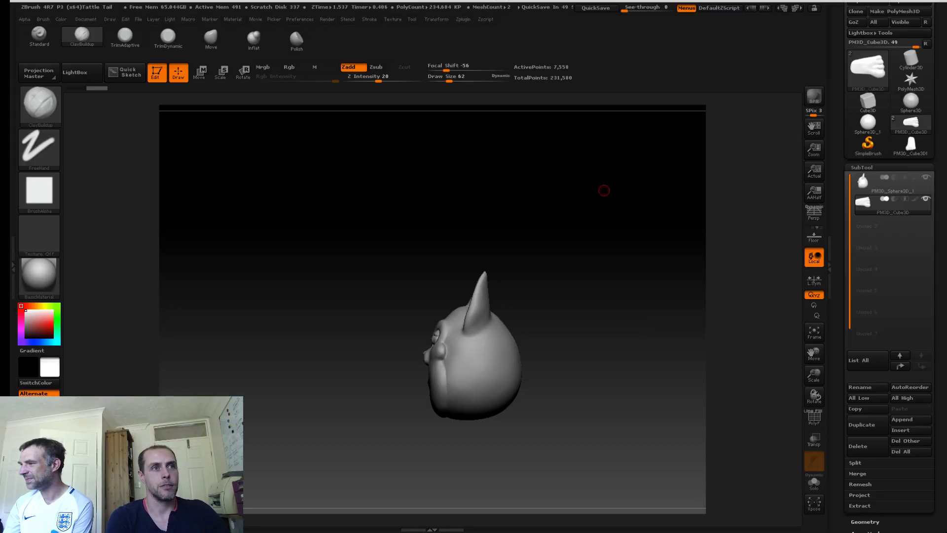
pyautogui.keyDown('alt'); pyautogui.moveTo(607, 280); pyautogui.dragTo(595, 269); pyautogui.keyUp('alt')
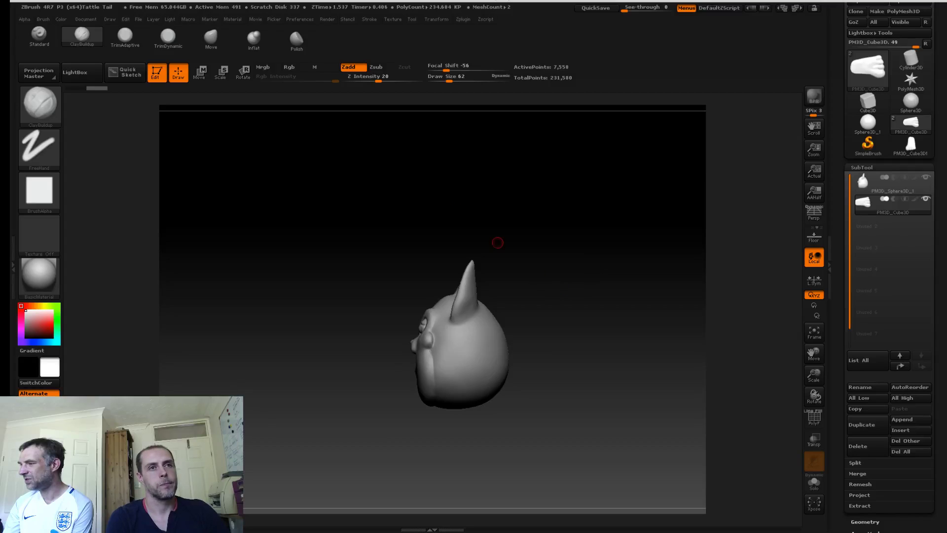
pyautogui.moveTo(455, 211); pyautogui.dragTo(671, 264)
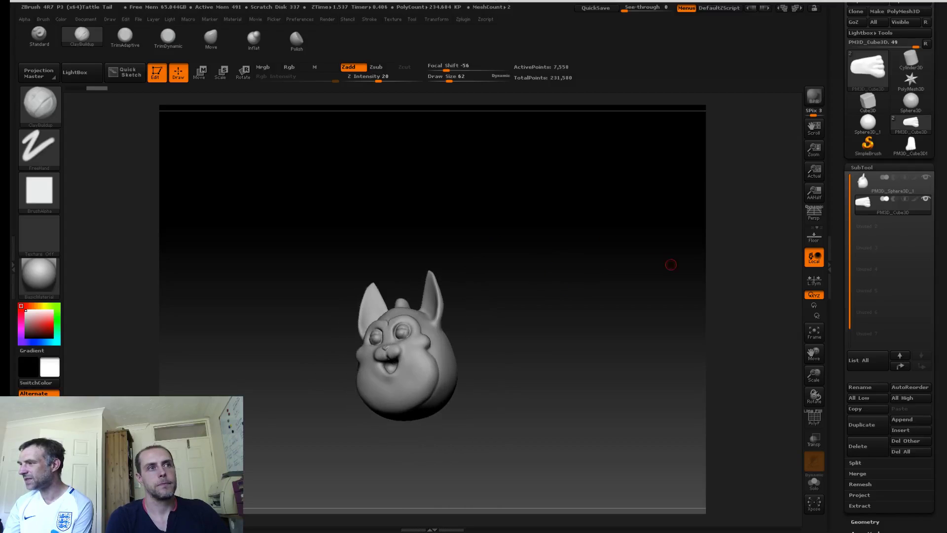
pyautogui.moveTo(613, 287); pyautogui.dragTo(744, 243)
# Step: Hide the head subtool and rotate the foot with the Transpose line until it lies flat with its toes forward
pyautogui.hotkey('alt', 'Up')
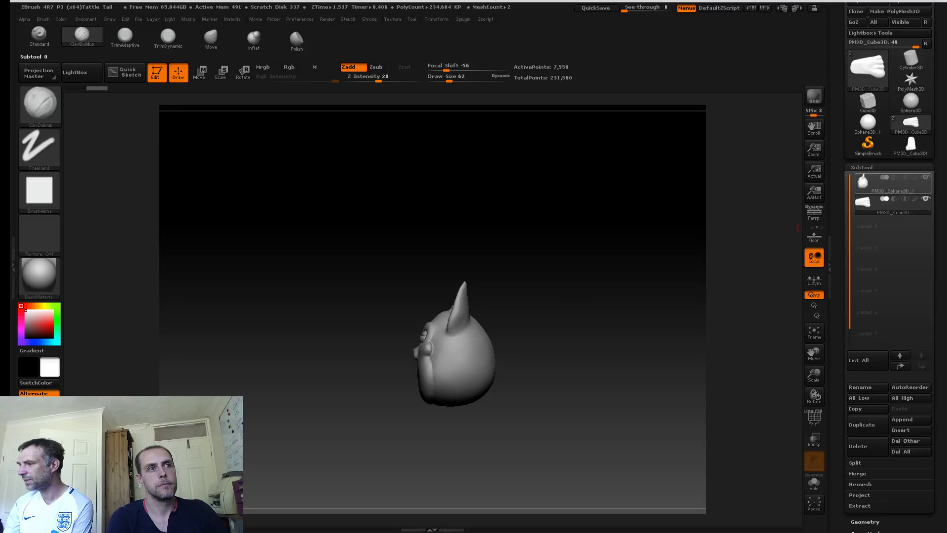
pyautogui.click(926, 178)
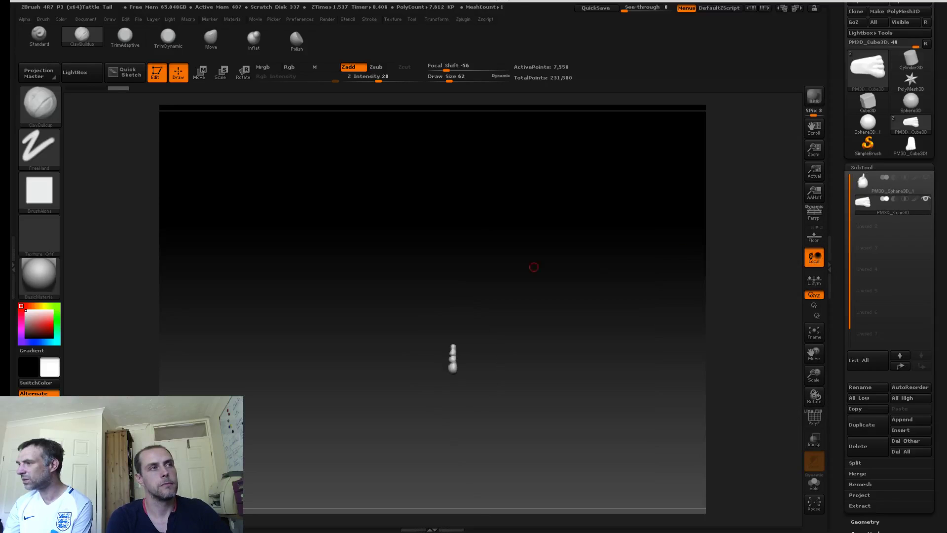
pyautogui.click(243, 73)
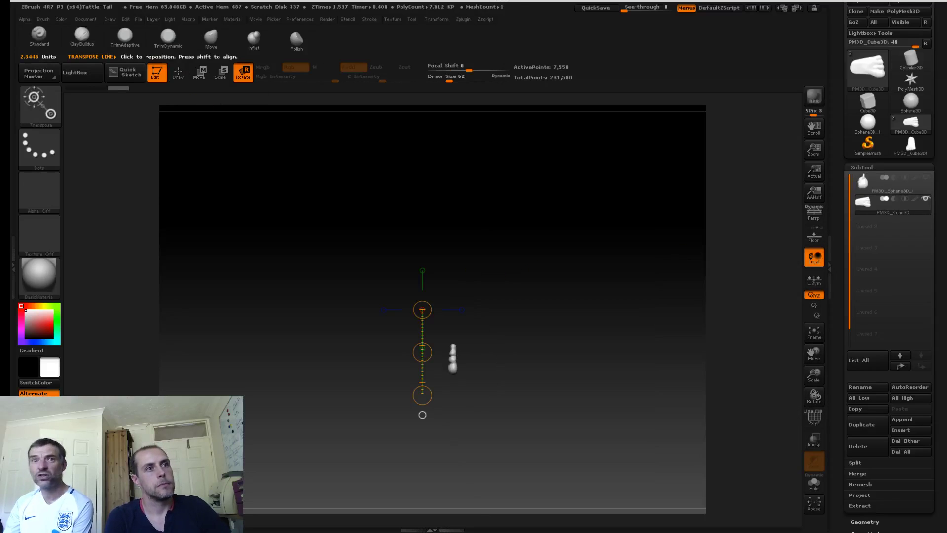
pyautogui.moveTo(454, 368)
pyautogui.mouseDown()
pyautogui.moveTo(457, 331)
pyautogui.moveTo(493, 369)
pyautogui.mouseUp()
pyautogui.moveTo(415, 326); pyautogui.dragTo(412, 424)
pyautogui.moveTo(464, 326)
pyautogui.keyDown('shift'); pyautogui.mouseDown()
pyautogui.moveTo(464, 389)
pyautogui.moveTo(409, 357)
pyautogui.moveTo(402, 326)
pyautogui.mouseUp(); pyautogui.keyUp('shift')
pyautogui.moveTo(537, 345); pyautogui.dragTo(582, 247)
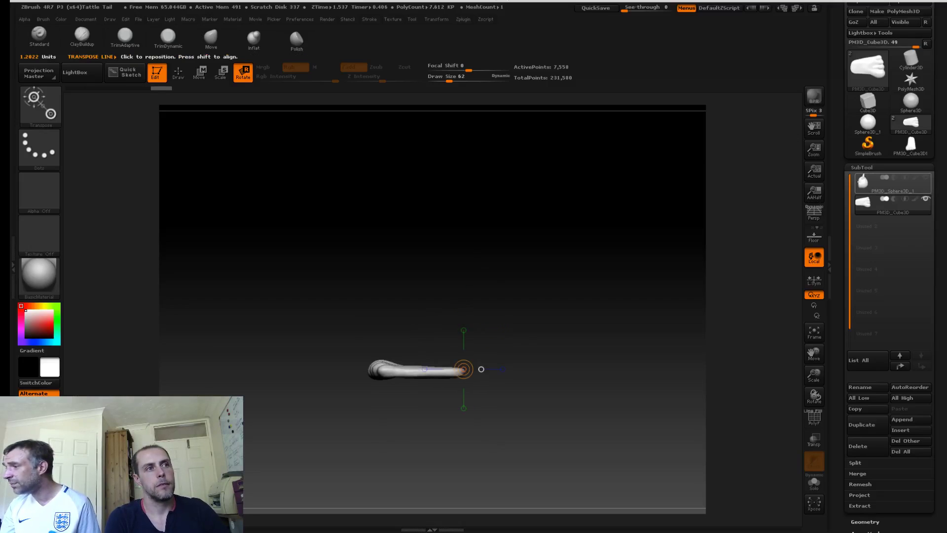
# Step: Show the head again and move the foot down to just below the body with Transpose Move
pyautogui.click(926, 177)
pyautogui.keyDown('alt'); pyautogui.moveTo(602, 365); pyautogui.dragTo(618, 288); pyautogui.keyUp('alt')
pyautogui.click(199, 72)
pyautogui.keyDown('shift'); pyautogui.moveTo(434, 272); pyautogui.dragTo(433, 164); pyautogui.keyUp('shift')
pyautogui.moveTo(434, 218)
pyautogui.mouseDown()
pyautogui.moveTo(436, 346)
pyautogui.moveTo(410, 310)
pyautogui.moveTo(390, 310)
pyautogui.mouseUp()
pyautogui.moveTo(582, 315); pyautogui.dragTo(666, 328)
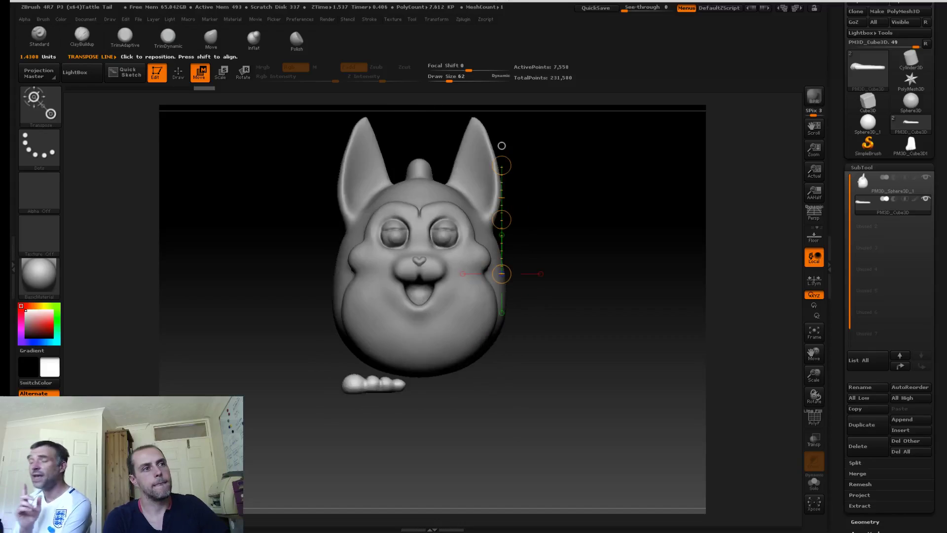
# Step: Move the foot across to the other side of the body, checking its placement from the front and from below
pyautogui.moveTo(374, 380); pyautogui.dragTo(374, 292)
pyautogui.moveTo(375, 346); pyautogui.dragTo(470, 339)
pyautogui.moveTo(602, 326); pyautogui.dragTo(537, 325)
pyautogui.moveTo(365, 288); pyautogui.dragTo(491, 296)
pyautogui.moveTo(491, 337); pyautogui.dragTo(480, 339)
pyautogui.moveTo(490, 276); pyautogui.dragTo(491, 357)
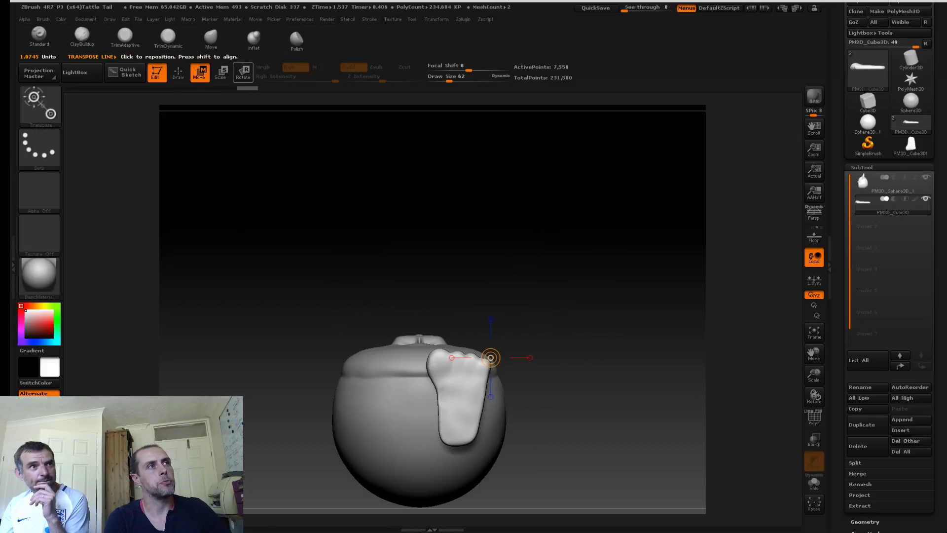
# Step: Scale the foot with the Transpose line to fit under the body, and set up the line along its length from the side
pyautogui.click(221, 73)
pyautogui.keyDown('alt'); pyautogui.moveTo(306, 335); pyautogui.dragTo(313, 275); pyautogui.keyUp('alt')
pyautogui.moveTo(460, 371)
pyautogui.keyDown('shift'); pyautogui.mouseDown()
pyautogui.moveTo(460, 246)
pyautogui.moveTo(439, 325)
pyautogui.moveTo(351, 371)
pyautogui.moveTo(442, 371)
pyautogui.mouseUp(); pyautogui.keyUp('shift')
pyautogui.moveTo(583, 355); pyautogui.dragTo(469, 375)
pyautogui.moveTo(370, 371); pyautogui.dragTo(392, 371)
pyautogui.moveTo(350, 400); pyautogui.dragTo(420, 389)
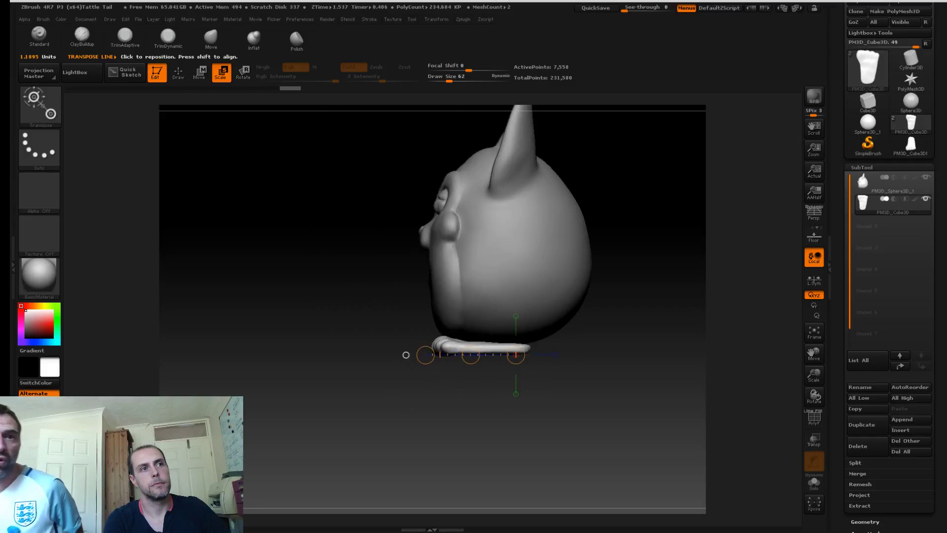
pyautogui.moveTo(459, 354); pyautogui.dragTo(466, 353)
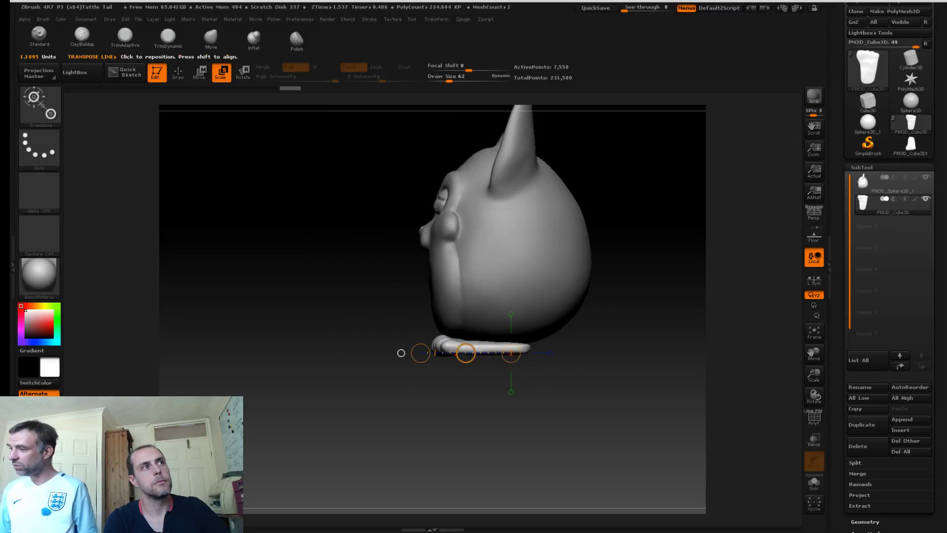
# Step: Stretch and shift the foot forward so that its toes extend past the front of the body
pyautogui.click(200, 73)
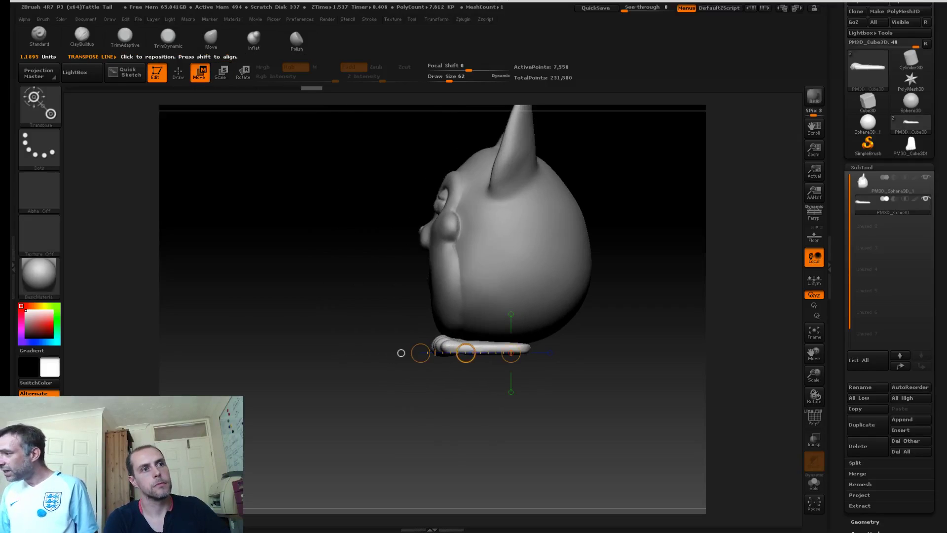
pyautogui.moveTo(511, 352); pyautogui.dragTo(513, 352)
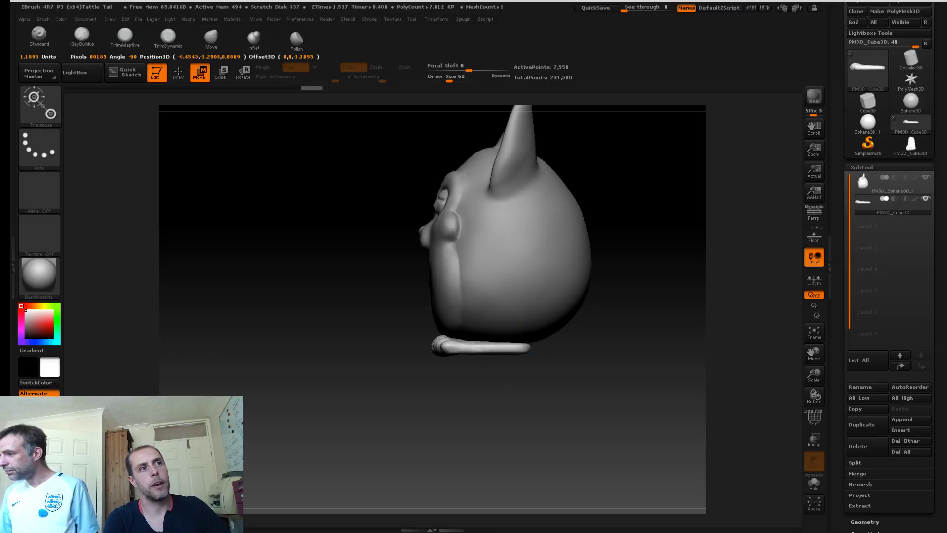
pyautogui.moveTo(419, 353); pyautogui.dragTo(402, 353)
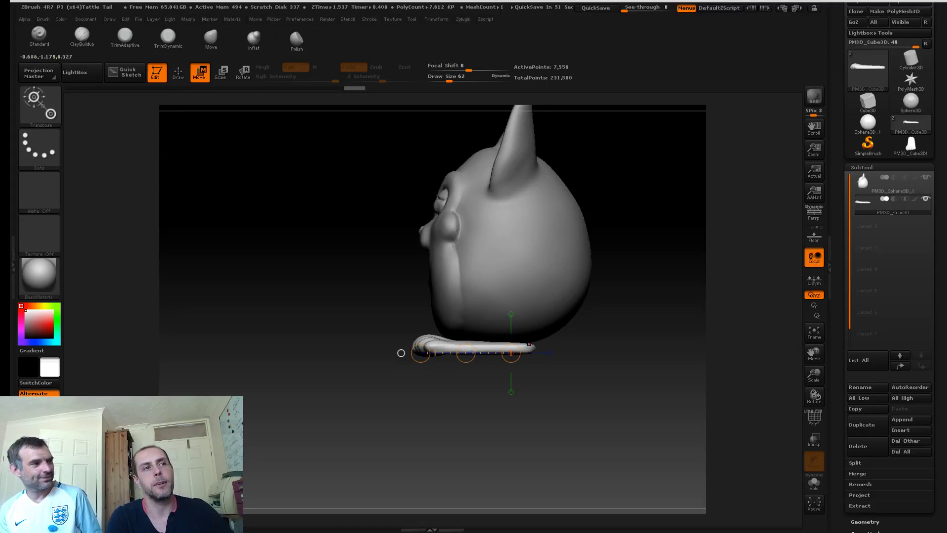
pyautogui.keyDown('shift'); pyautogui.moveTo(335, 341); pyautogui.dragTo(419, 343); pyautogui.keyUp('shift')
pyautogui.moveTo(525, 348)
pyautogui.keyDown('shift'); pyautogui.mouseDown()
pyautogui.moveTo(464, 348)
pyautogui.moveTo(499, 345)
pyautogui.mouseUp(); pyautogui.keyUp('shift')
pyautogui.moveTo(336, 385)
pyautogui.mouseDown()
pyautogui.moveTo(352, 340)
pyautogui.moveTo(338, 383)
pyautogui.mouseUp()
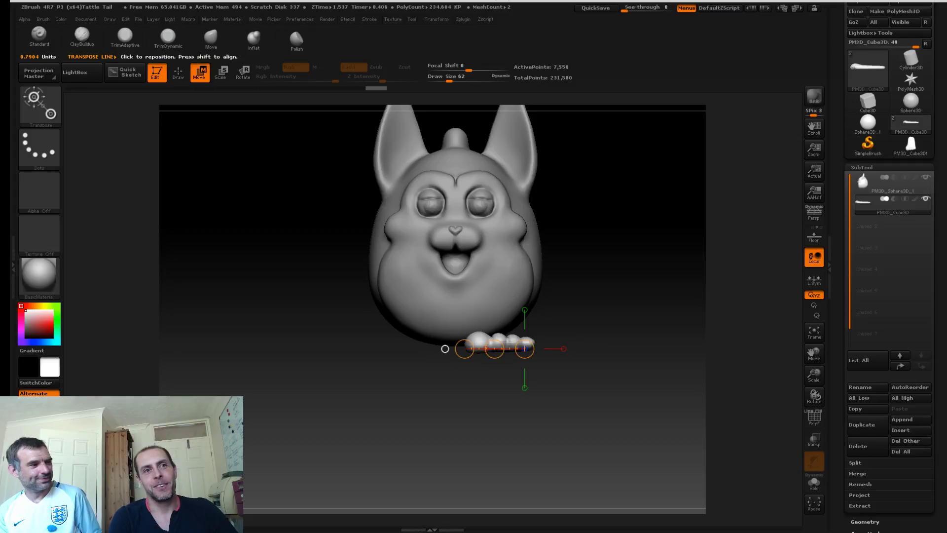
# Step: Duplicate the foot subtool and mirror the copy with the Mirror deformation to make the opposite foot
pyautogui.scroll(-2, 890, 266)
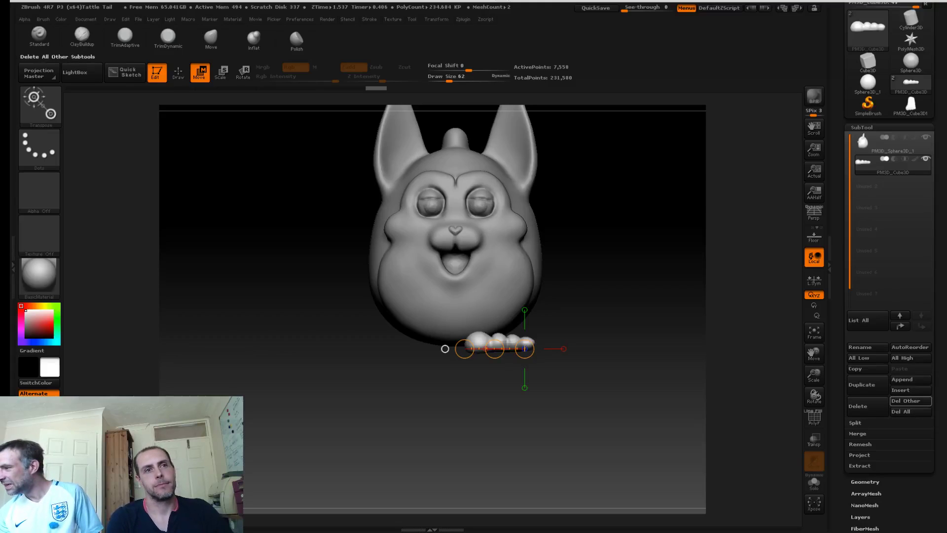
pyautogui.click(862, 384)
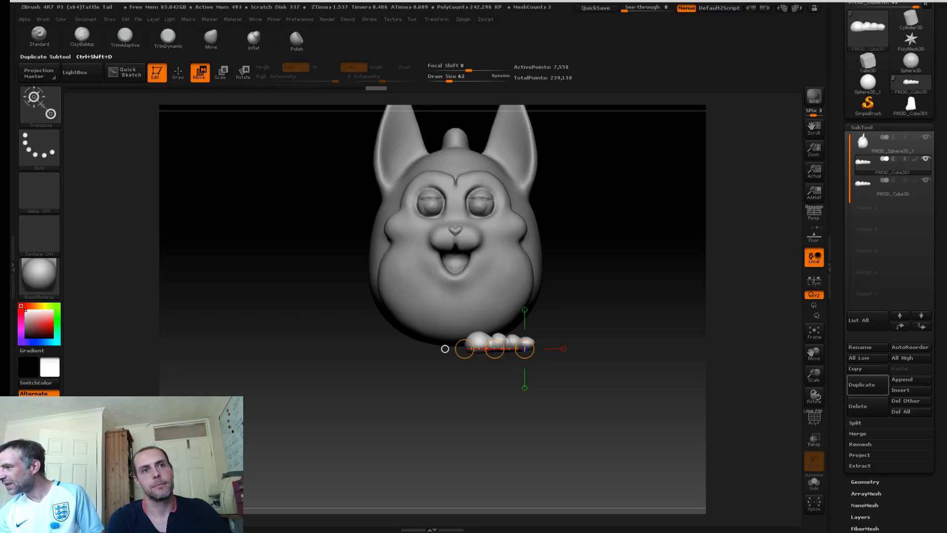
pyautogui.scroll(-5, 890, 296)
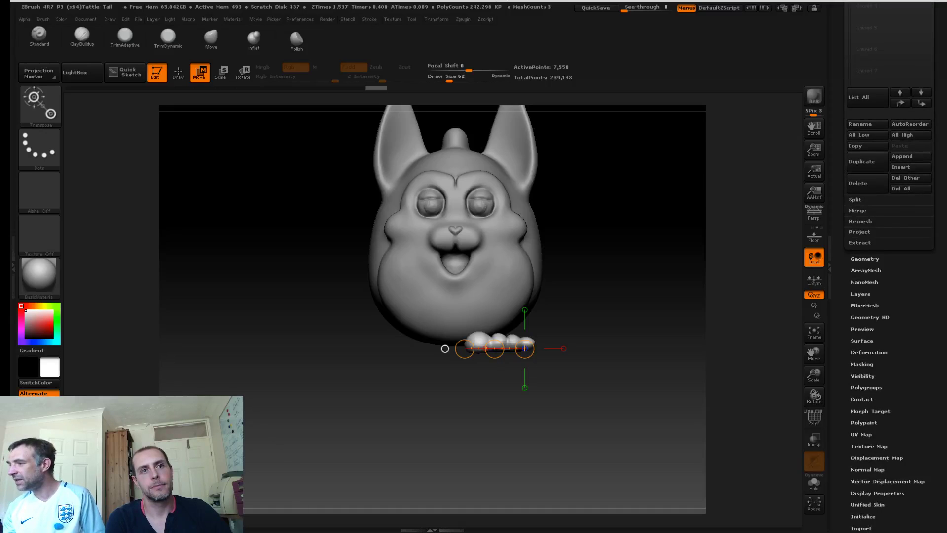
pyautogui.scroll(-2, 887, 296)
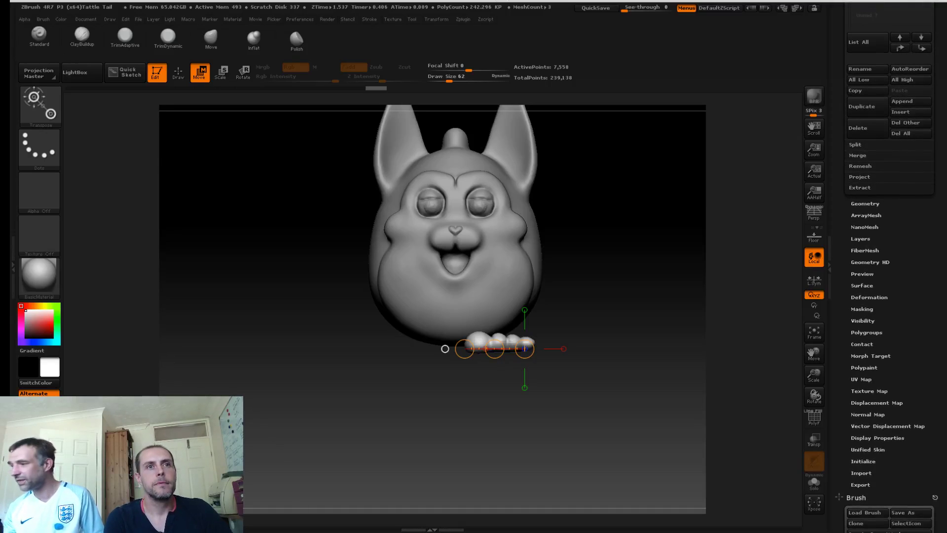
pyautogui.click(869, 297)
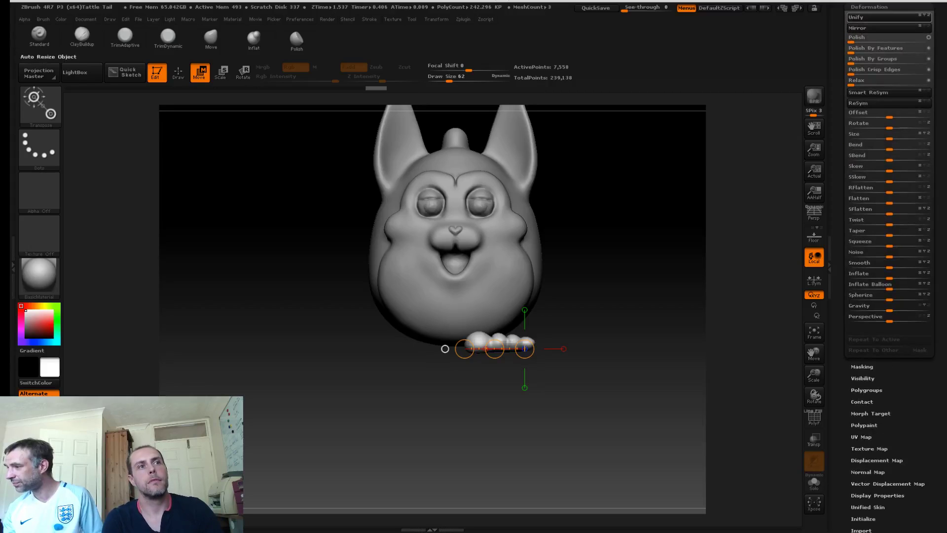
pyautogui.click(859, 28)
pyautogui.keyDown('alt'); pyautogui.moveTo(592, 345); pyautogui.dragTo(606, 390); pyautogui.keyUp('alt')
pyautogui.moveTo(607, 391)
pyautogui.mouseDown()
pyautogui.moveTo(607, 402)
pyautogui.moveTo(548, 400)
pyautogui.moveTo(545, 390)
pyautogui.moveTo(604, 387)
pyautogui.mouseUp()
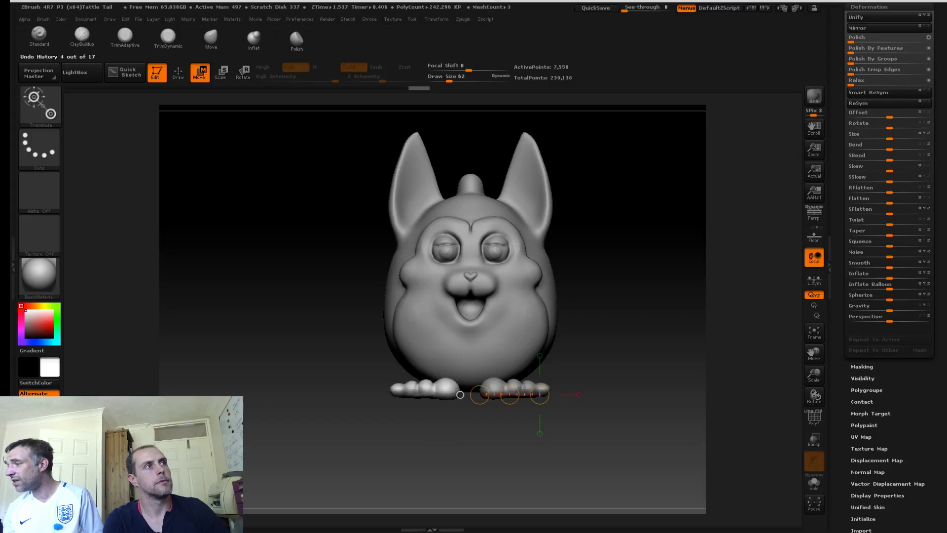
# Step: Return to Draw mode on the head mesh with the Move brush at a draw size of 214
pyautogui.click(178, 73)
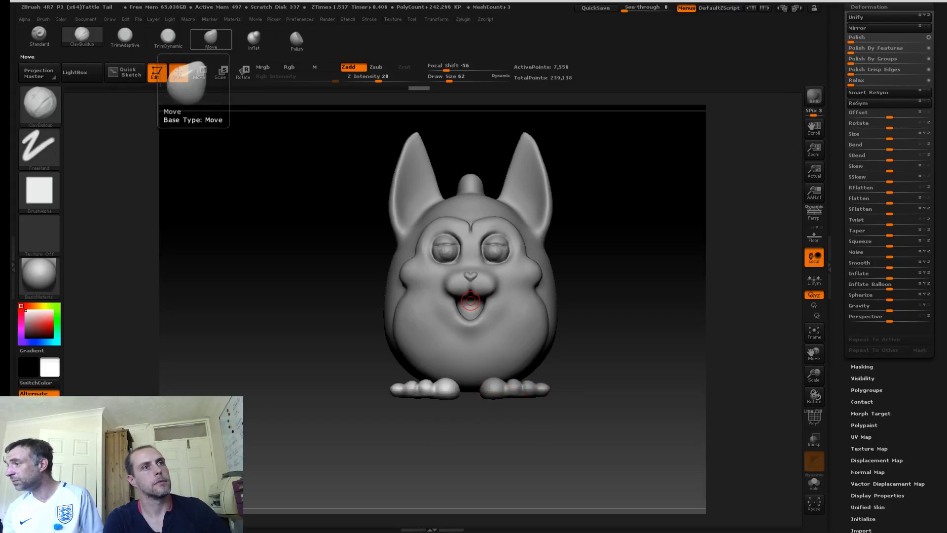
pyautogui.keyDown('alt'); pyautogui.click(398, 242); pyautogui.keyUp('alt')
pyautogui.keyDown('alt'); pyautogui.moveTo(355, 241); pyautogui.dragTo(369, 273); pyautogui.keyUp('alt')
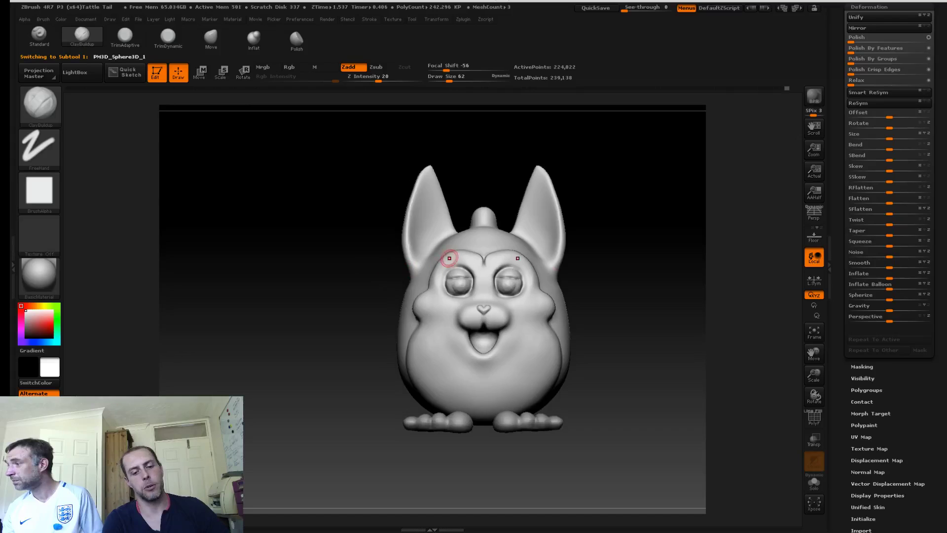
pyautogui.press('s')
pyautogui.moveTo(453, 257); pyautogui.dragTo(469, 261)
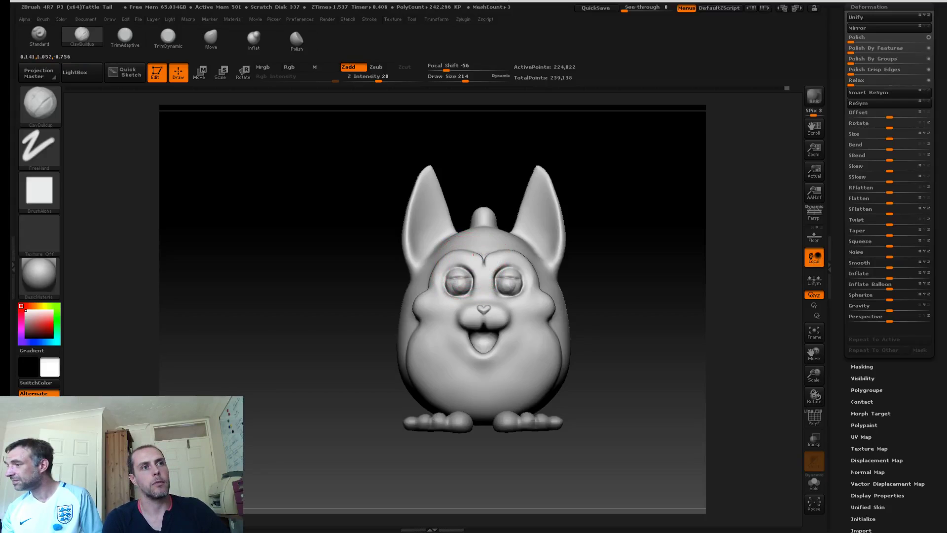
pyautogui.click(211, 38)
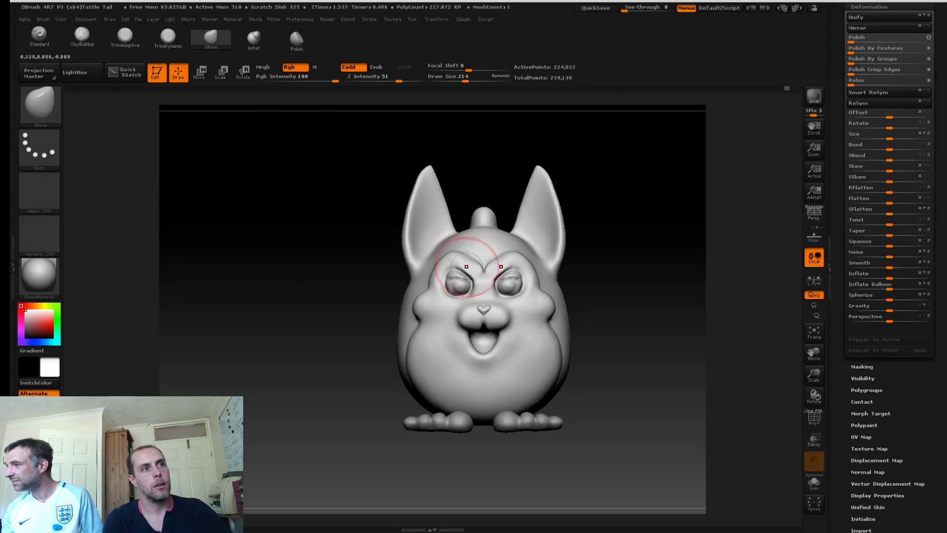
# Step: Try to reshape the brows and eyelids with the Move brush
pyautogui.moveTo(460, 267); pyautogui.dragTo(458, 269)
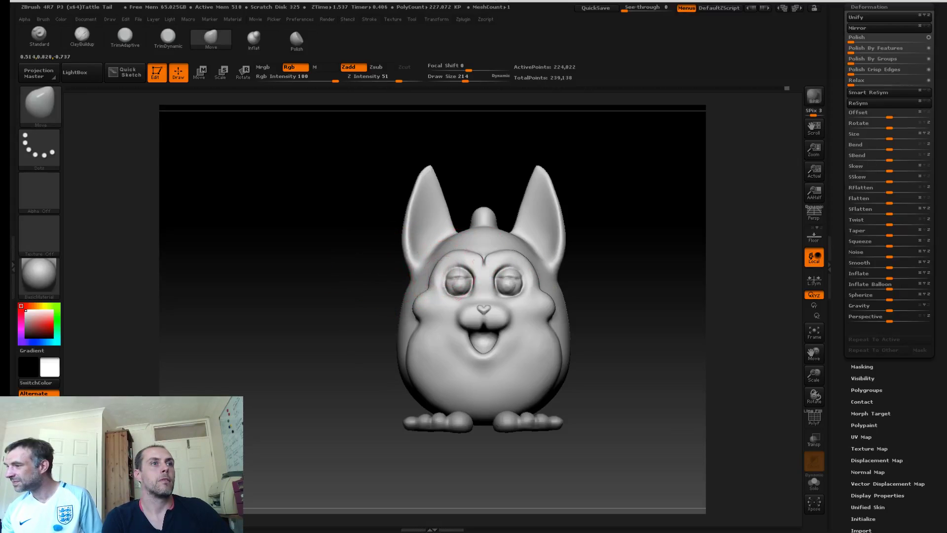
pyautogui.moveTo(445, 270); pyautogui.dragTo(441, 264)
pyautogui.hotkey('ctrl', 'z')
# Step: Set the draw size to 318 and adjust the ears' shape from the side with the Move brush
pyautogui.moveTo(353, 258)
pyautogui.mouseDown()
pyautogui.moveTo(317, 259)
pyautogui.moveTo(316, 232)
pyautogui.moveTo(327, 259)
pyautogui.mouseUp()
pyautogui.press('s')
pyautogui.moveTo(497, 202)
pyautogui.mouseDown()
pyautogui.moveTo(512, 202)
pyautogui.moveTo(499, 190)
pyautogui.moveTo(504, 214)
pyautogui.moveTo(500, 199)
pyautogui.moveTo(624, 213)
pyautogui.mouseUp()
pyautogui.press('s')
pyautogui.press('s')
pyautogui.press('s')
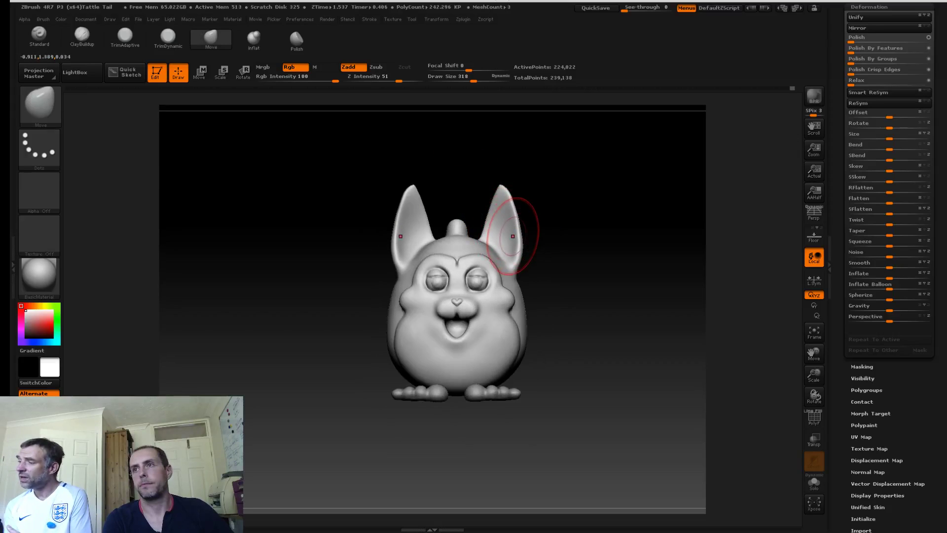
pyautogui.moveTo(350, 244); pyautogui.dragTo(446, 243)
pyautogui.moveTo(519, 248); pyautogui.dragTo(512, 247)
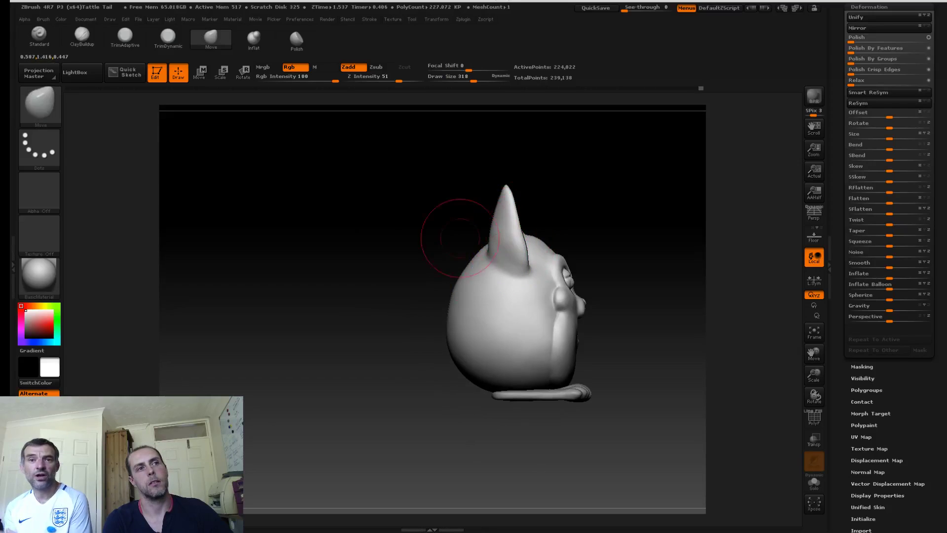
pyautogui.keyDown('shift'); pyautogui.moveTo(430, 231); pyautogui.dragTo(397, 252); pyautogui.keyUp('shift')
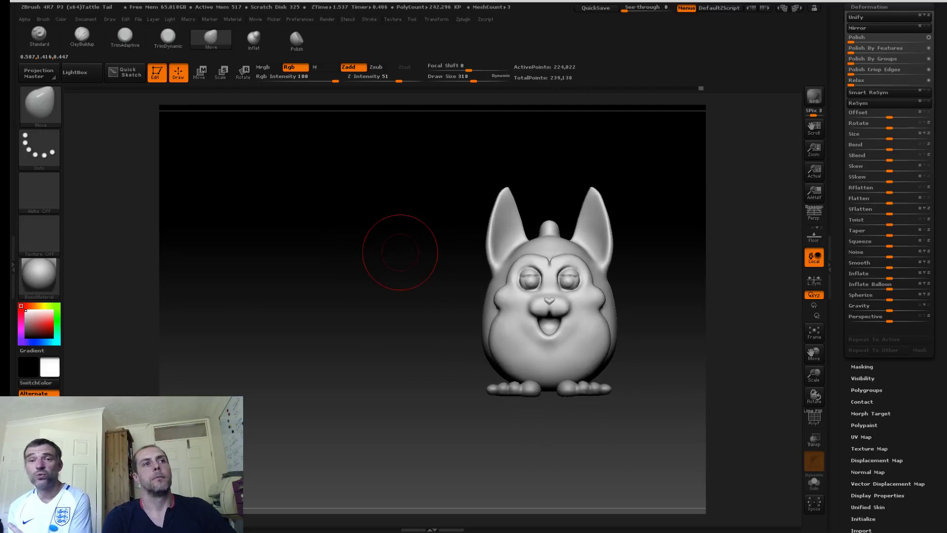
# Step: Set the draw size to 186 and smooth the cheeks beside the creature's mouth
pyautogui.keyDown('alt'); pyautogui.moveTo(438, 297); pyautogui.dragTo(445, 334); pyautogui.keyUp('alt')
pyautogui.press('s')
pyautogui.moveTo(528, 358); pyautogui.dragTo(519, 360)
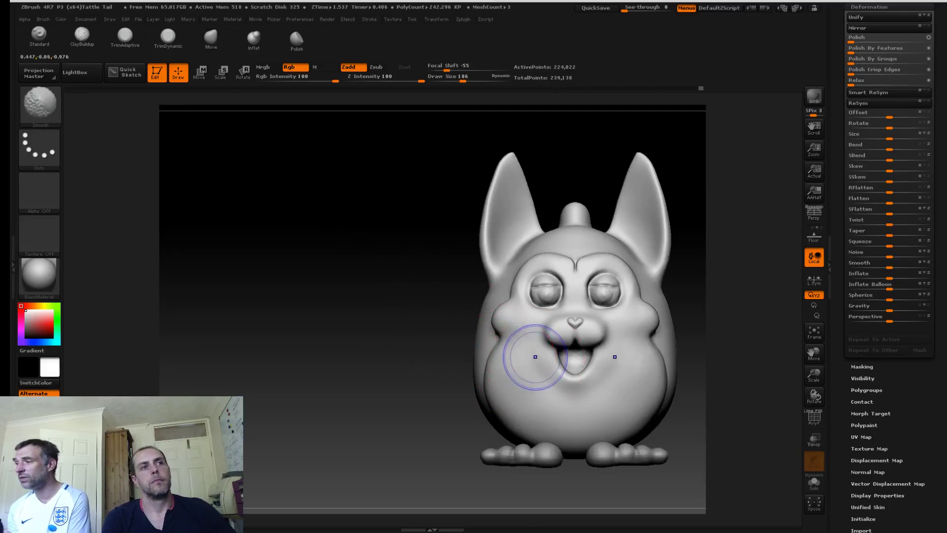
pyautogui.keyDown('alt'); pyautogui.moveTo(391, 260); pyautogui.dragTo(437, 246); pyautogui.keyUp('alt')
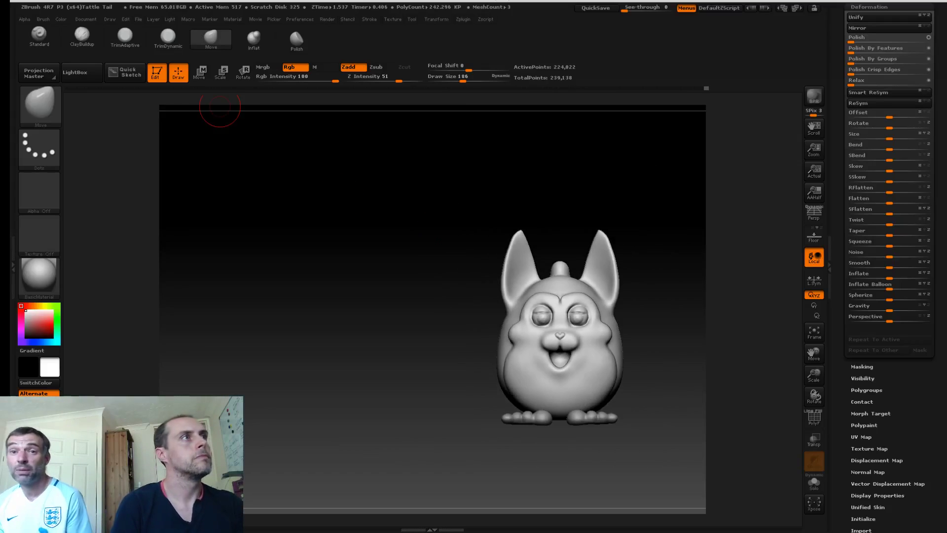
# Step: Save the creature project as Tattle Tail
pyautogui.click(138, 19)
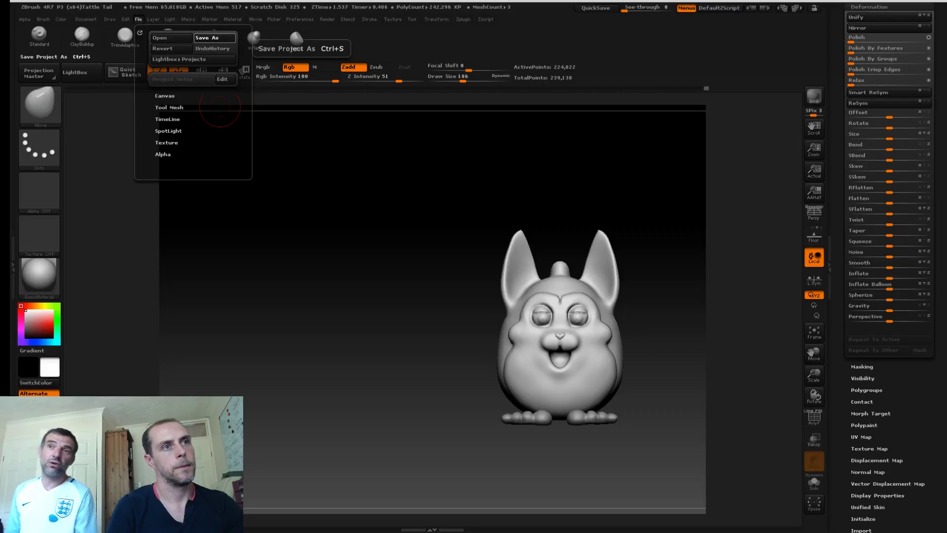
pyautogui.click(214, 38)
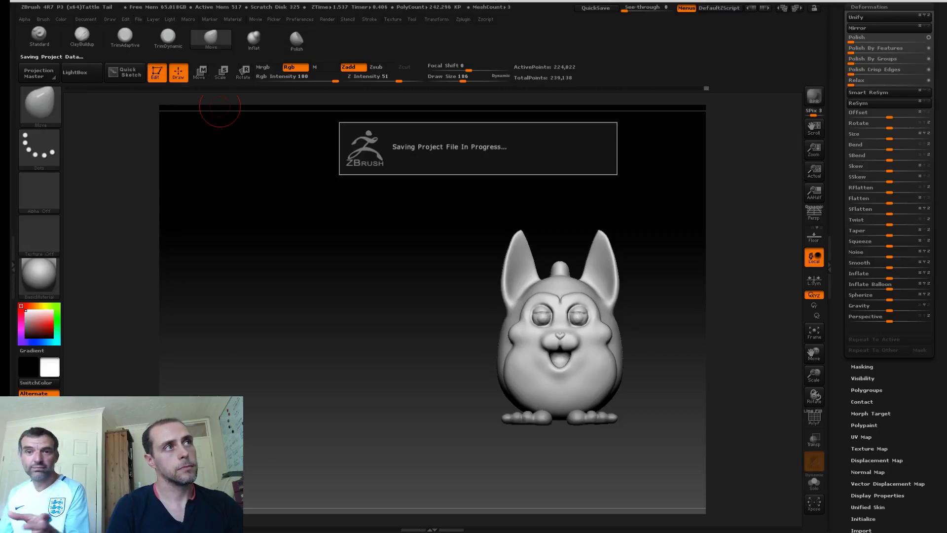
pyautogui.click(138, 20)
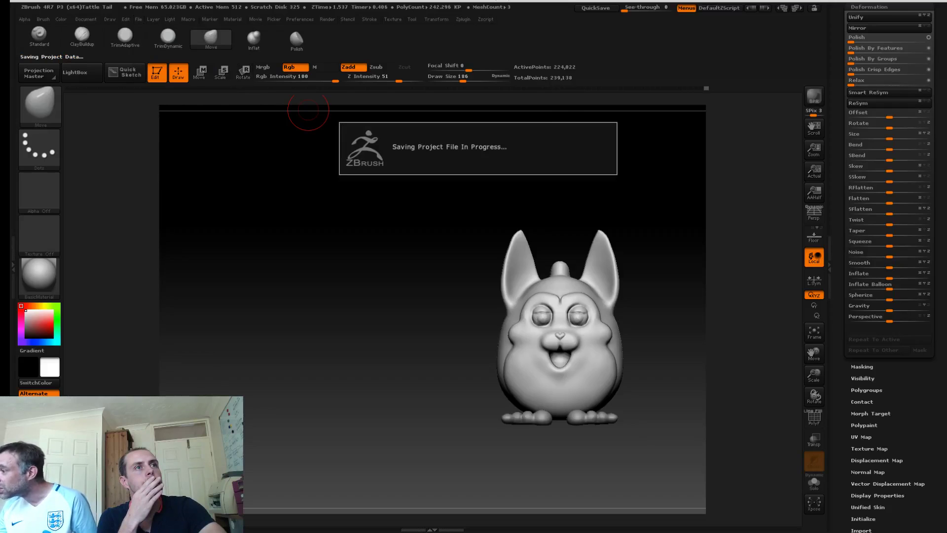
pyautogui.moveTo(563, 148); pyautogui.dragTo(496, 145)
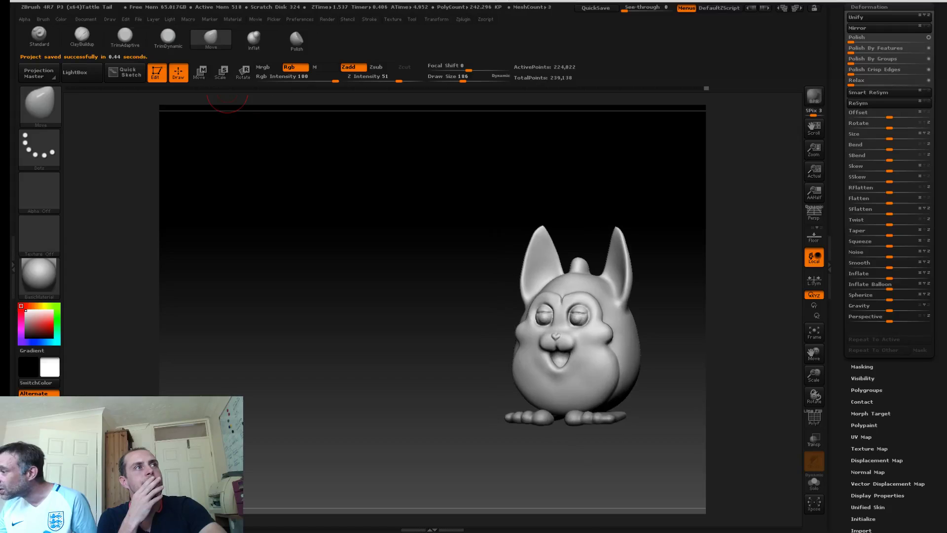
# Step: Open the saved Flowey02 and Flowey projects to review the flower character and its early head sculpt
pyautogui.moveTo(138, 20)
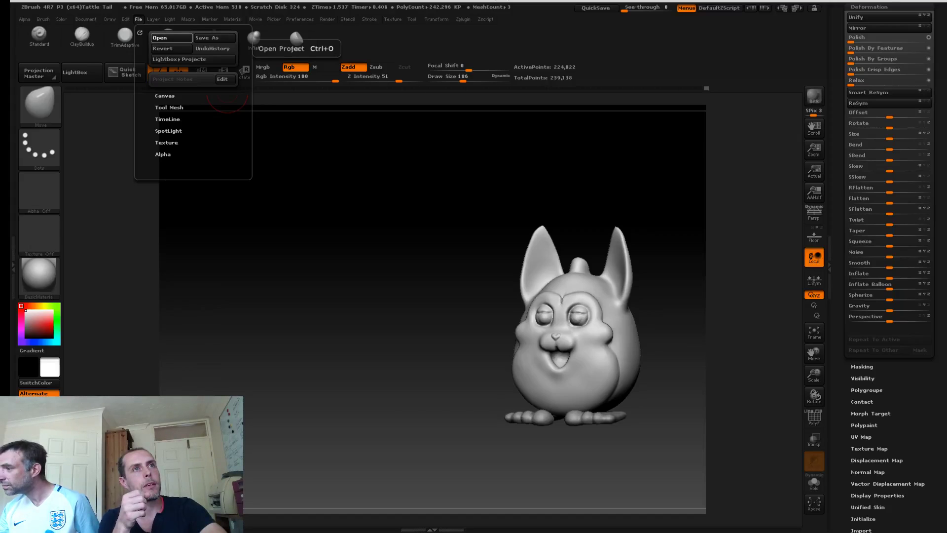
pyautogui.click(171, 37)
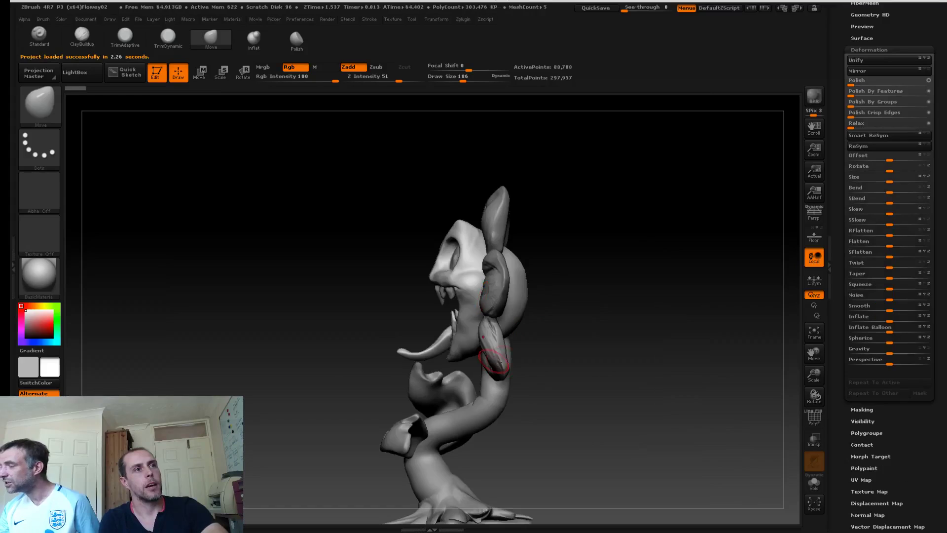
pyautogui.moveTo(339, 324)
pyautogui.mouseDown()
pyautogui.moveTo(522, 318)
pyautogui.moveTo(476, 330)
pyautogui.mouseUp()
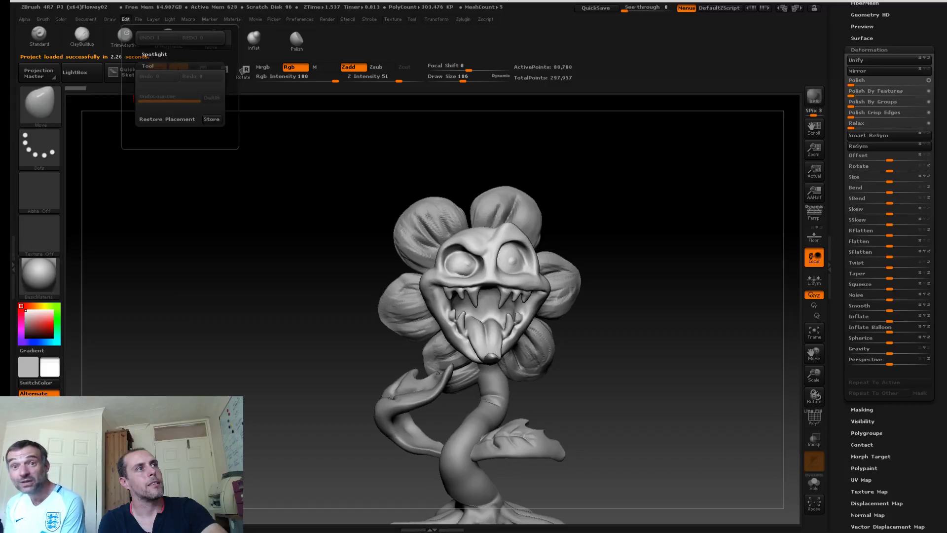
pyautogui.moveTo(110, 19)
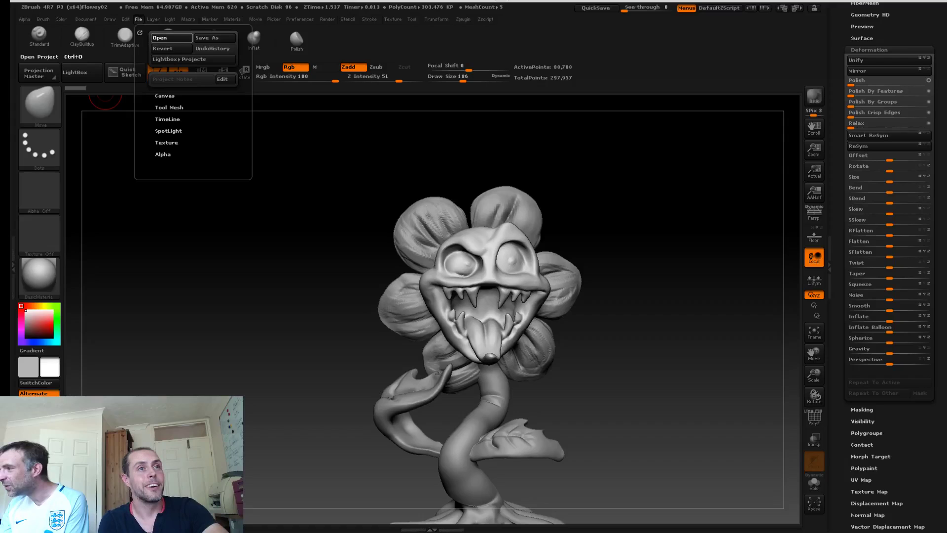
pyautogui.click(170, 38)
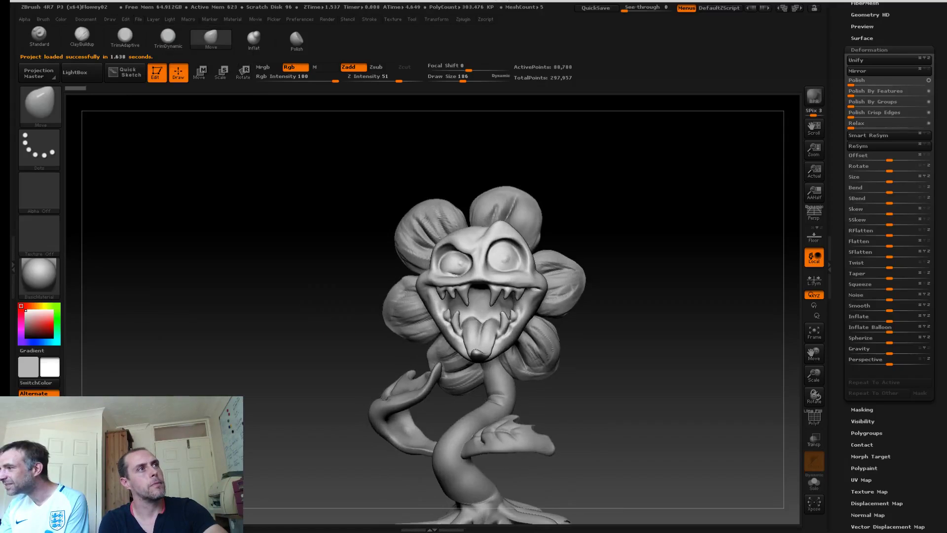
pyautogui.moveTo(139, 19)
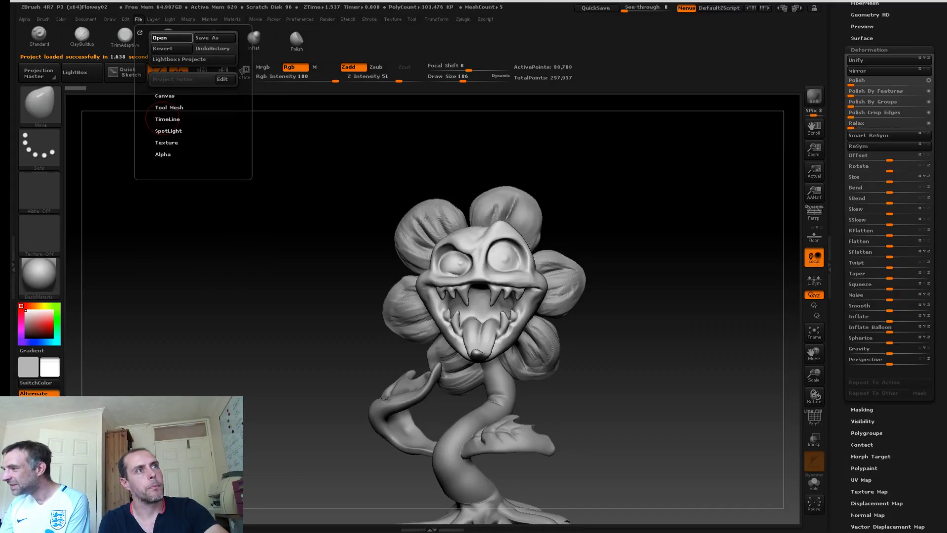
pyautogui.click(171, 38)
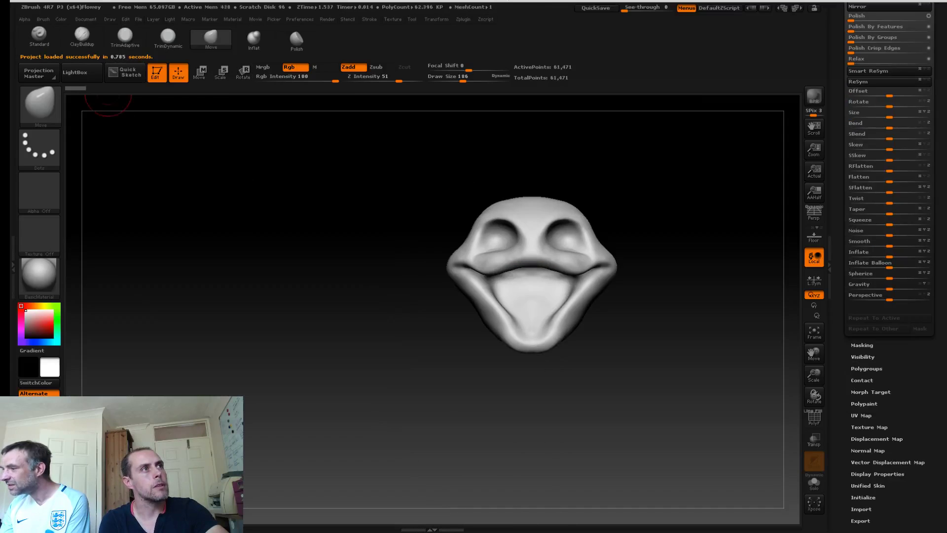
# Step: Open the Chomper03 project and examine the whole flower character from several angles
pyautogui.click(138, 19)
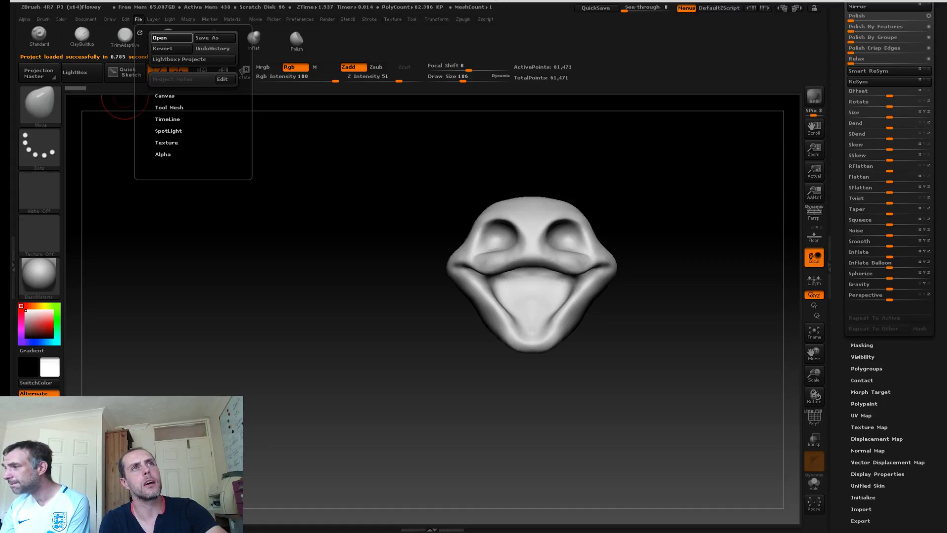
pyautogui.click(171, 37)
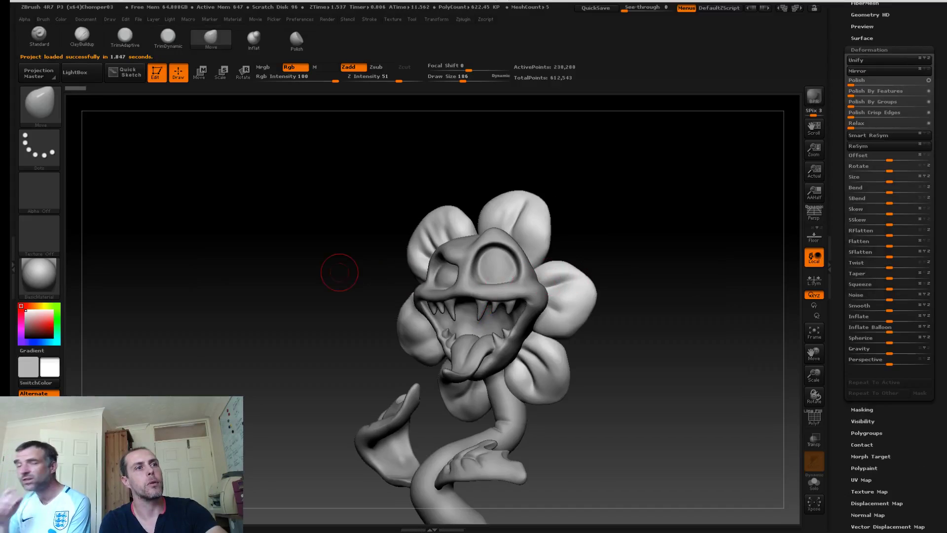
pyautogui.keyDown('alt'); pyautogui.moveTo(329, 288); pyautogui.dragTo(365, 264); pyautogui.keyUp('alt')
pyautogui.moveTo(455, 466); pyautogui.dragTo(461, 465)
pyautogui.moveTo(403, 448); pyautogui.dragTo(435, 442)
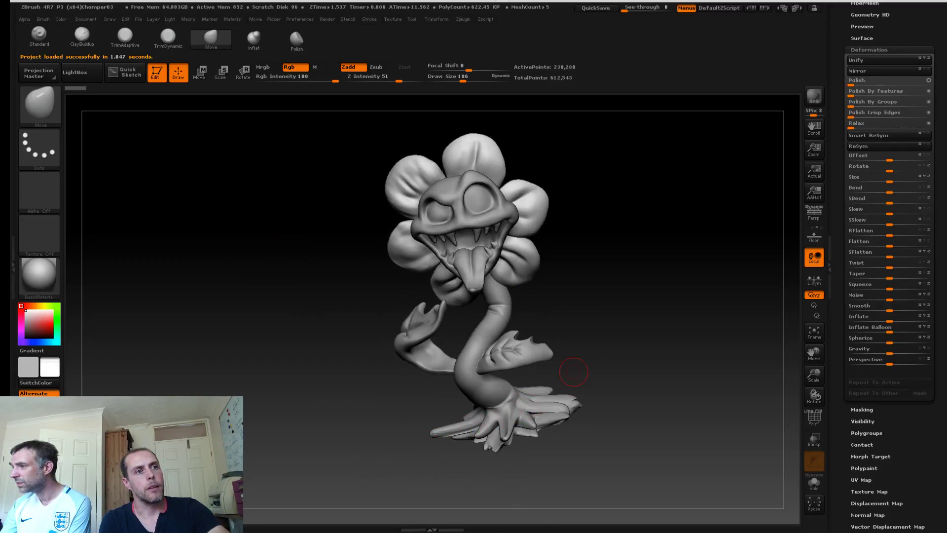
pyautogui.moveTo(542, 444); pyautogui.dragTo(560, 443)
pyautogui.moveTo(424, 395)
pyautogui.mouseDown()
pyautogui.moveTo(459, 394)
pyautogui.moveTo(497, 410)
pyautogui.mouseUp()
# Step: Make the subtool at the plant's root base active and set the Move brush's draw size to 325
pyautogui.keyDown('alt'); pyautogui.click(486, 418); pyautogui.keyUp('alt')
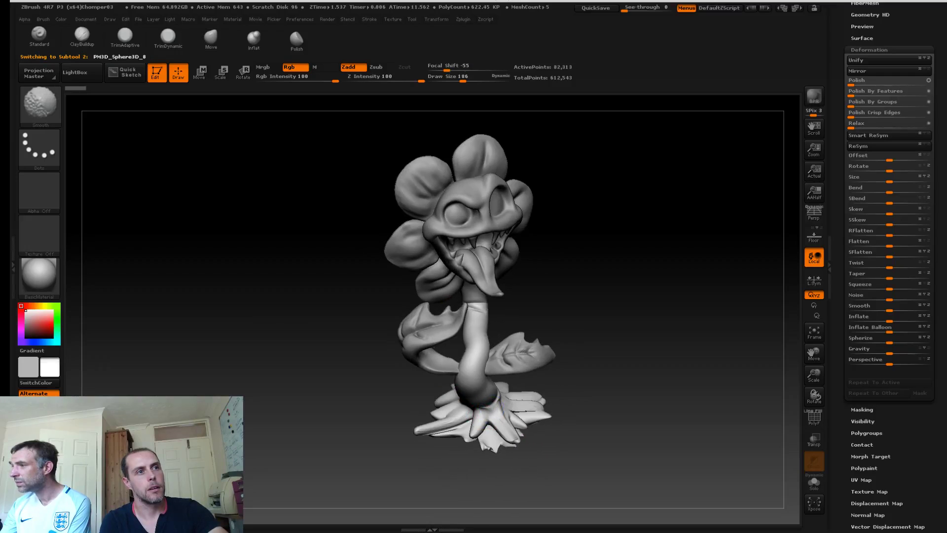
pyautogui.moveTo(417, 405); pyautogui.dragTo(479, 403)
pyautogui.press('s')
pyautogui.moveTo(419, 406)
pyautogui.mouseDown()
pyautogui.moveTo(364, 397)
pyautogui.moveTo(328, 413)
pyautogui.moveTo(108, 419)
pyautogui.moveTo(412, 454)
pyautogui.moveTo(327, 456)
pyautogui.moveTo(363, 436)
pyautogui.mouseUp()
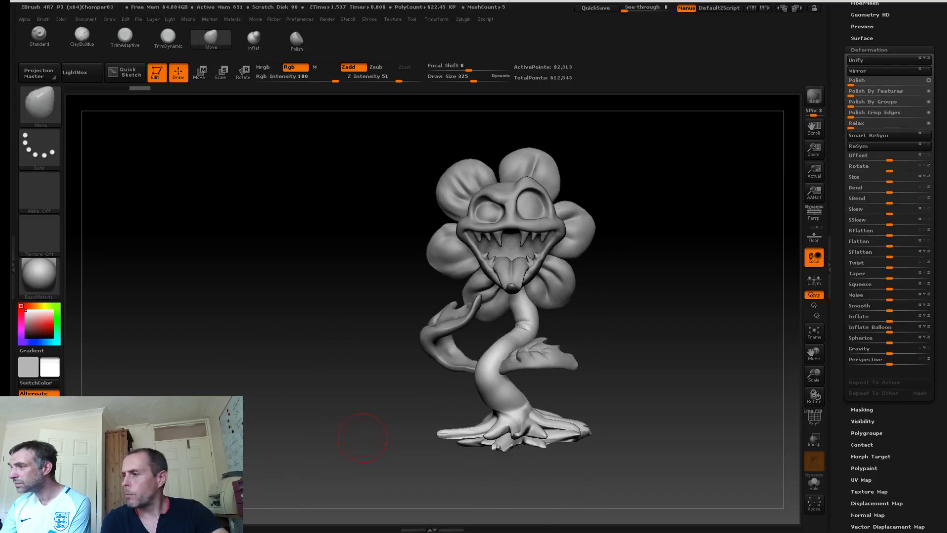